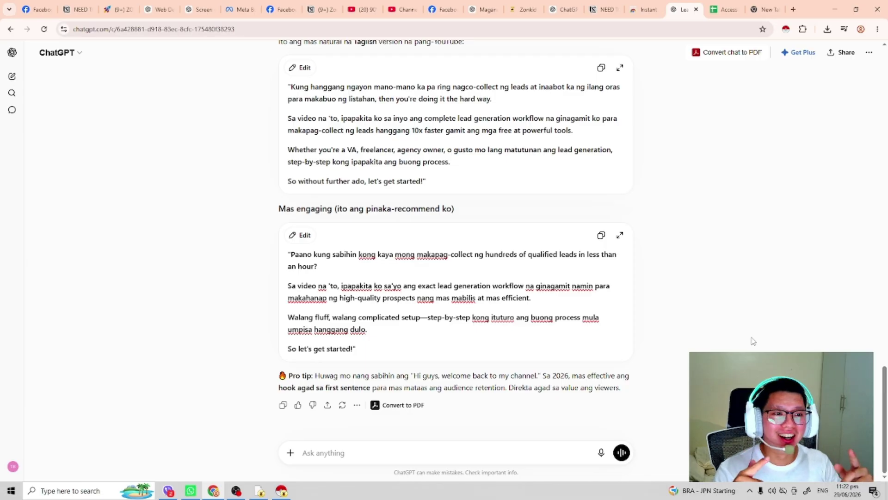
Switch from the ChatGPT script to the browser window showing the Instant Data Scraper page in the Chrome Web Store.
drag(399, 333, 292, 254)
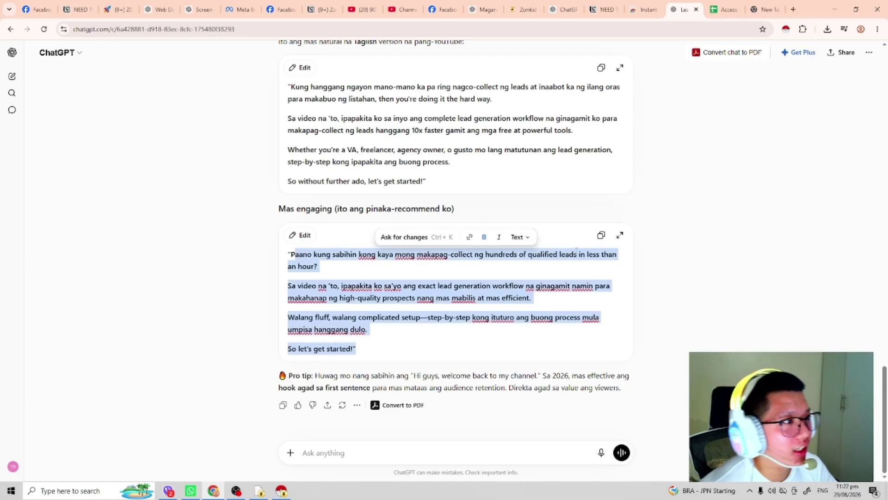
click(282, 491)
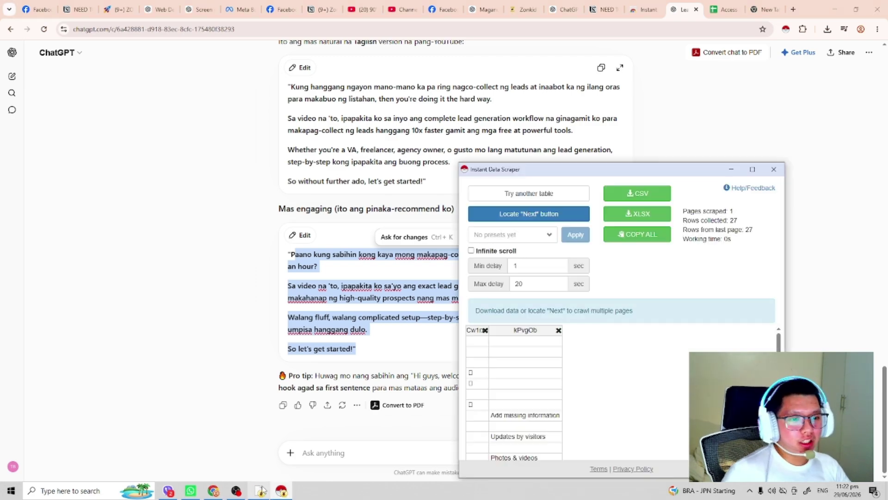
click(259, 490)
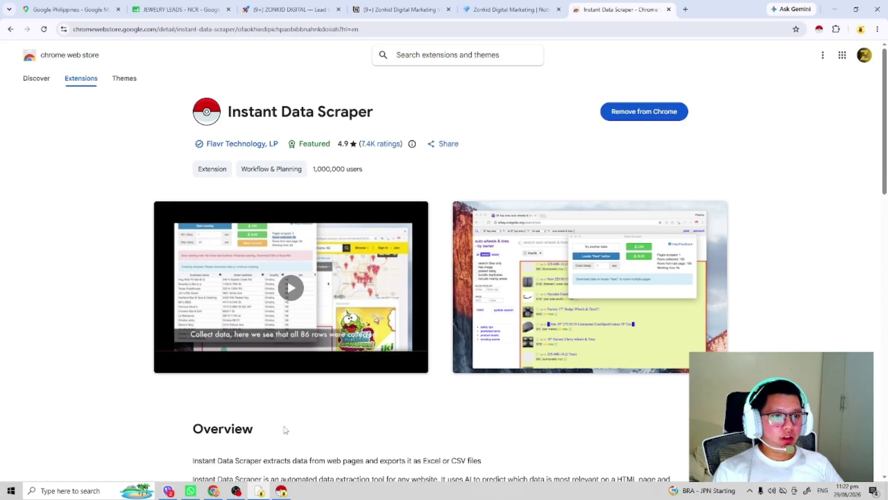
click(236, 490)
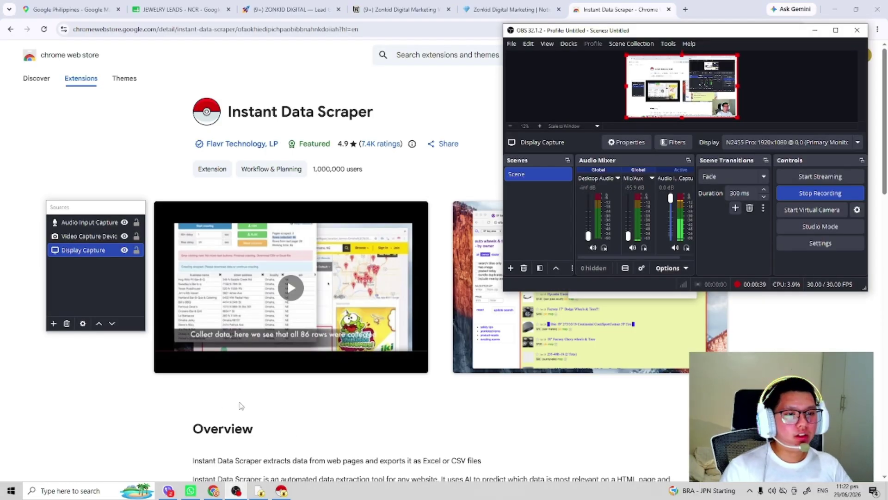
click(109, 414)
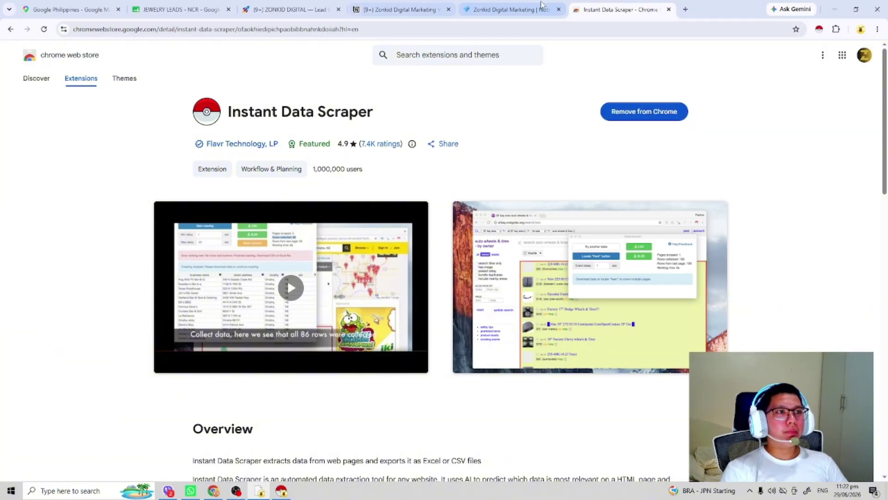
Search the web for Instant Data Scraper in a new browser tab and open its Chrome Web Store page.
triple_click(279, 111)
key(ctrl+c)
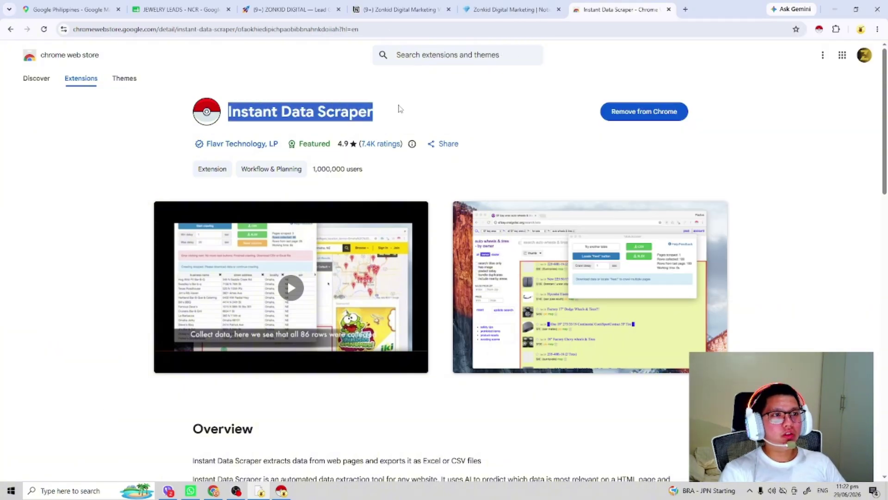
click(684, 9)
key(ctrl+v)
key(Return)
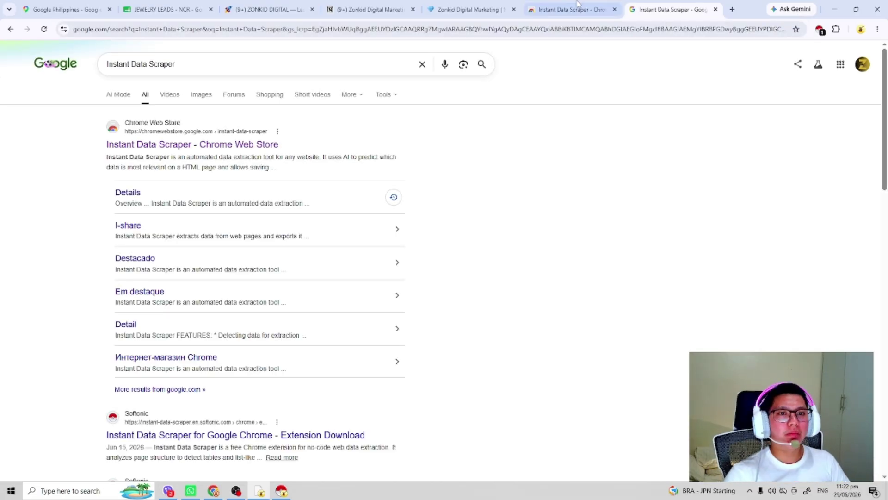
click(181, 143)
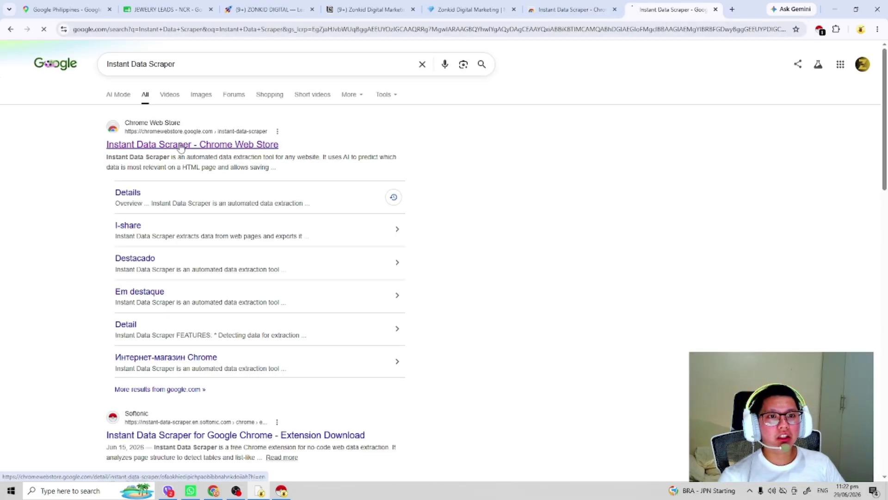
Launch the Instant Data Scraper extension on its store page and on the Google Philippines map listing, closing its window each time.
click(819, 29)
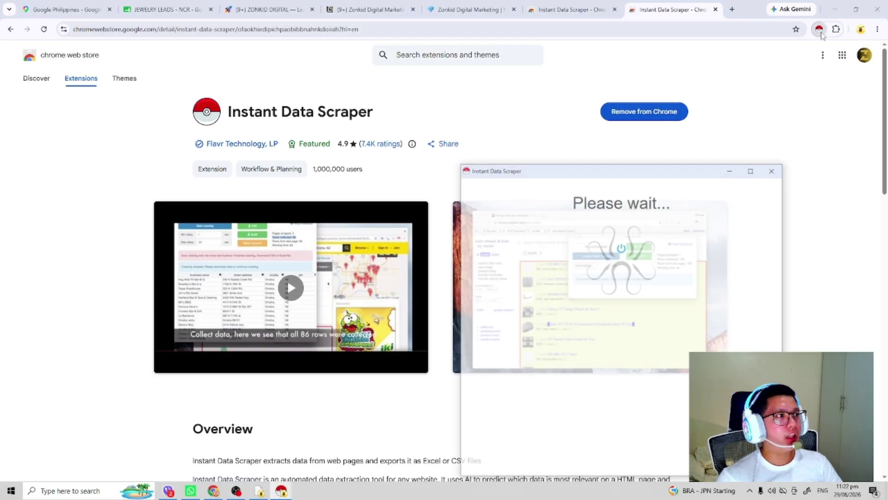
click(779, 171)
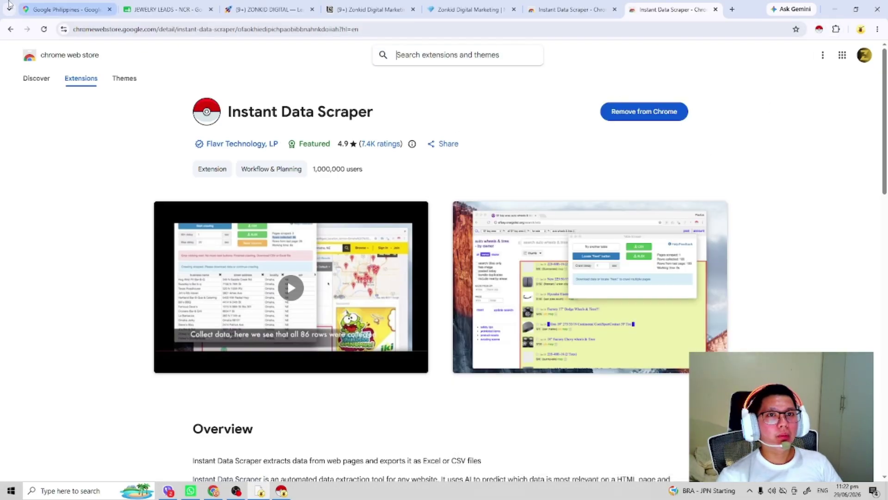
click(70, 5)
click(818, 29)
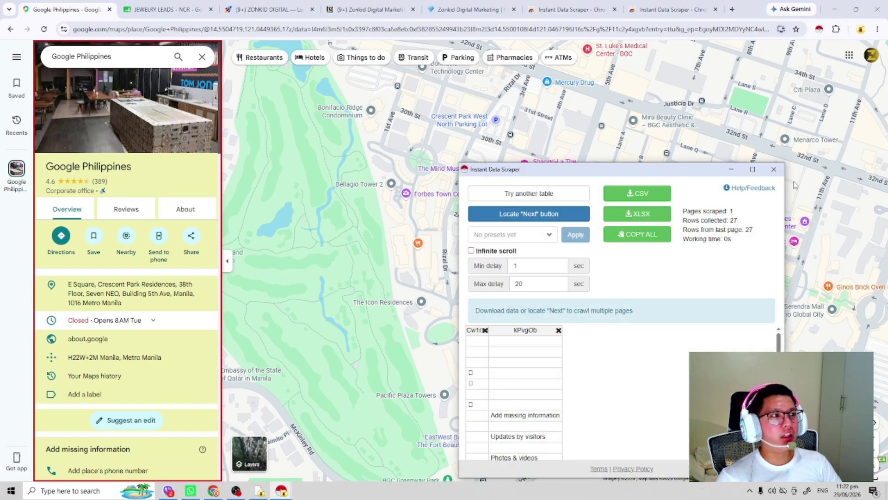
click(773, 170)
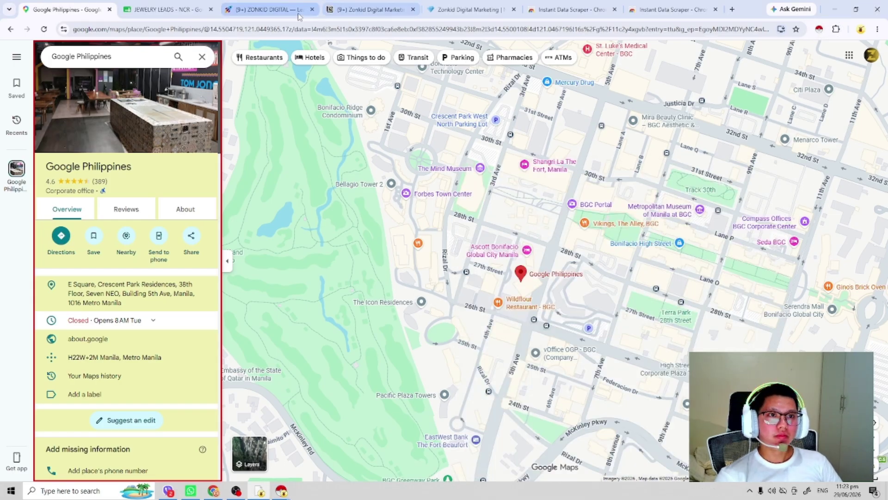
Examine the active industries list in the Zonkid Digital lead generation guide in Notion, including the high-ticket jewelry businesses entry.
click(317, 5)
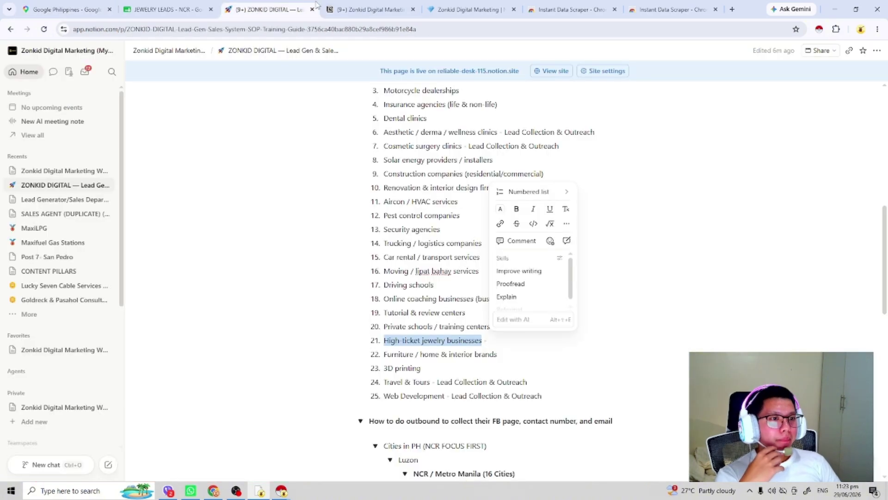
click(418, 182)
scroll(441, 189, up, 2)
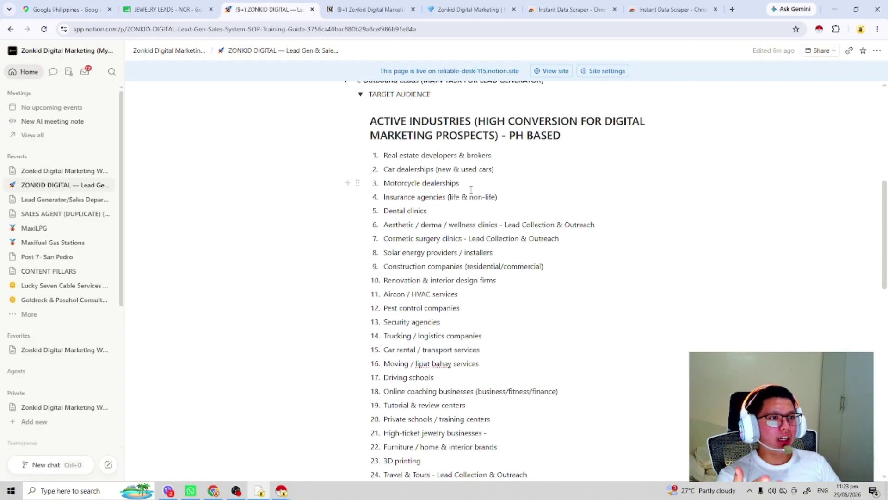
scroll(471, 189, down, 1)
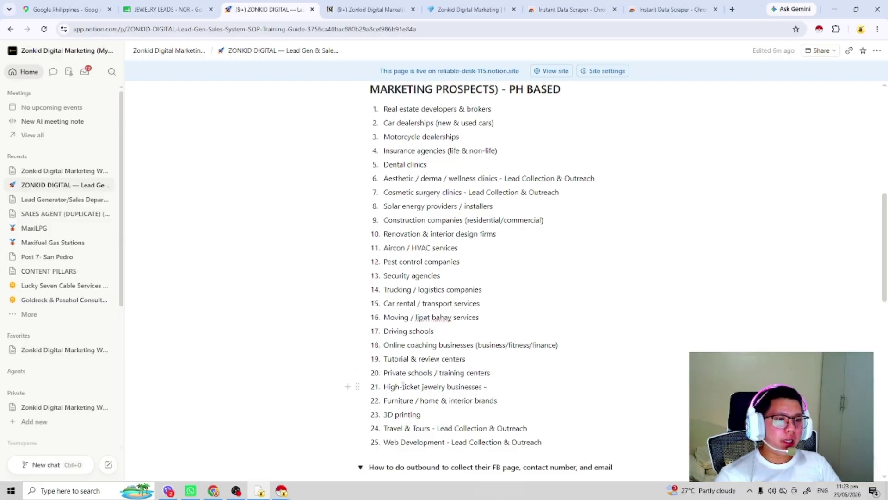
drag(400, 386, 491, 387)
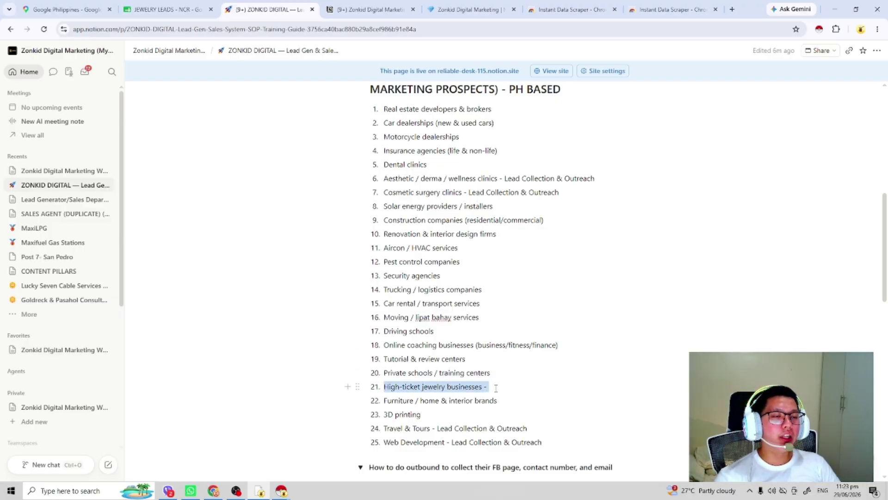
click(452, 387)
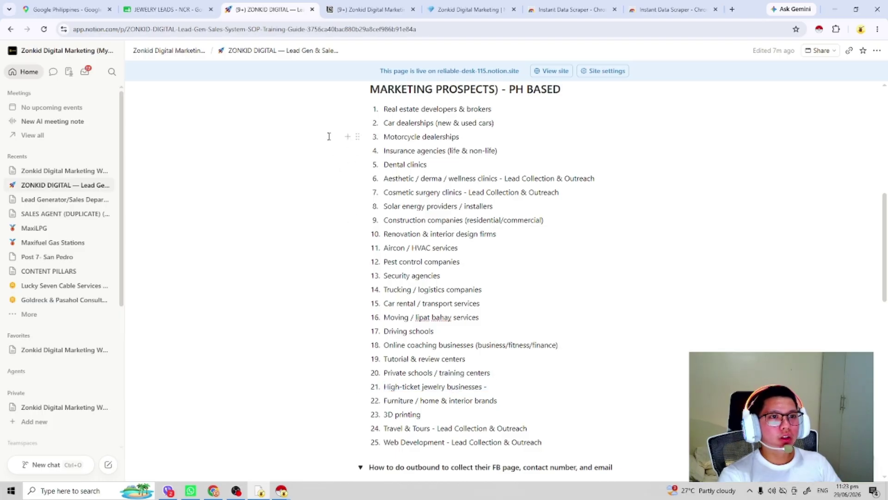
Review the guide's title, the services description and the recurring commission paragraph above the outbound leads section.
scroll(487, 223, up, 8)
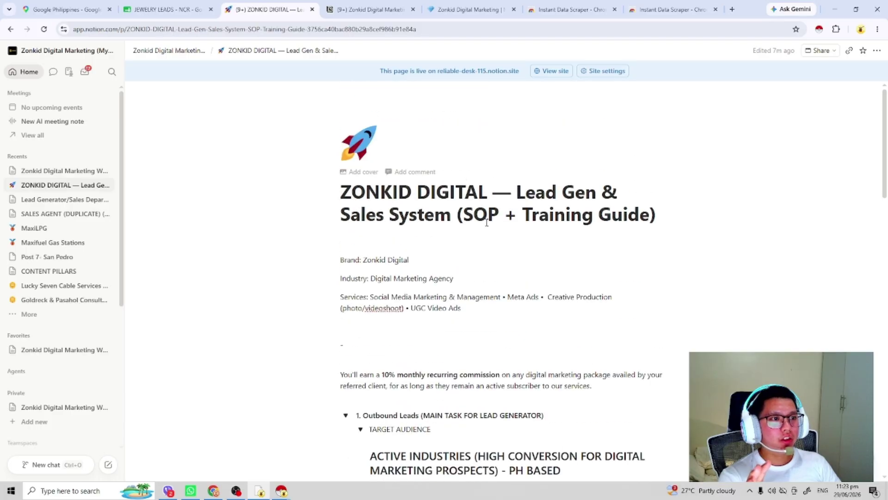
drag(435, 215, 639, 204)
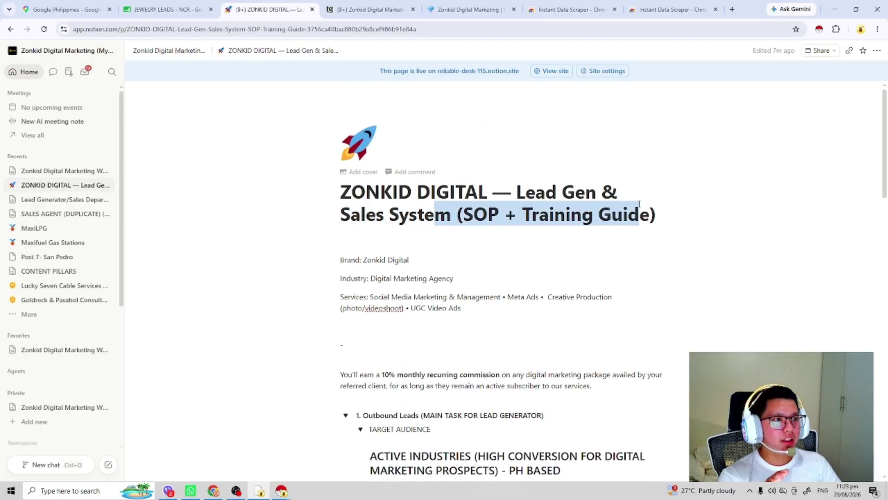
click(613, 220)
scroll(476, 194, down, 3)
scroll(476, 198, up, 2)
scroll(467, 209, down, 1)
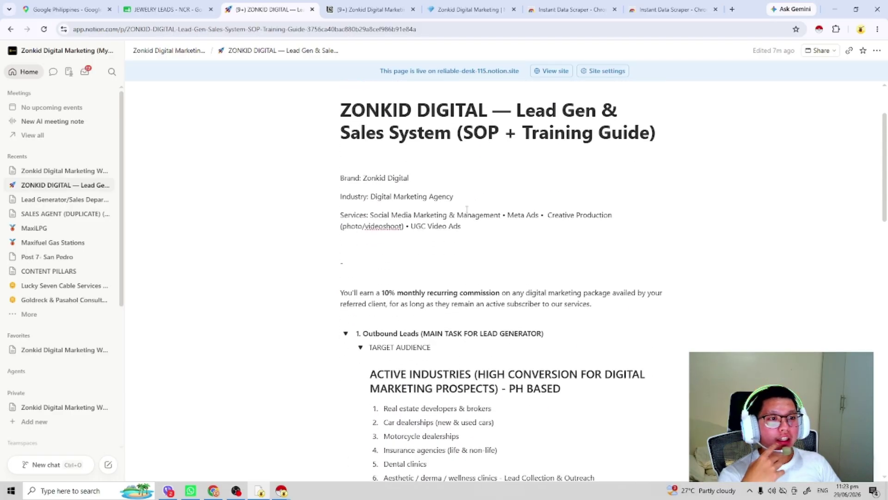
scroll(453, 226, down, 2)
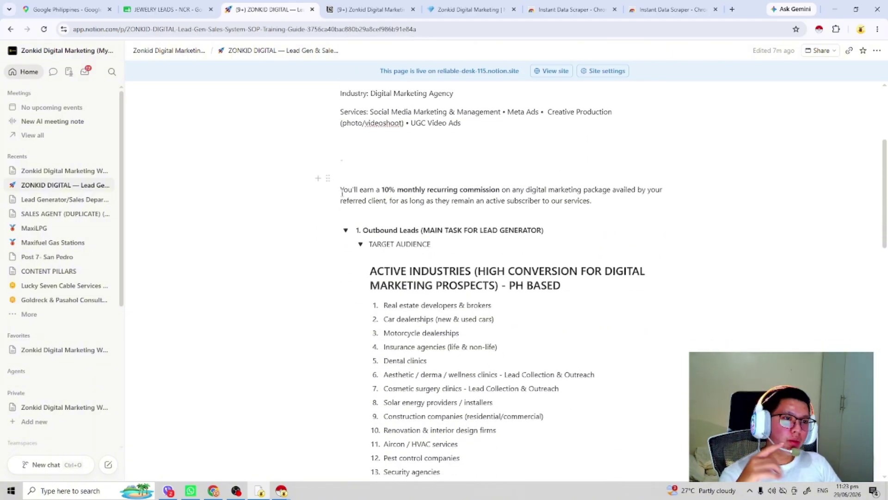
drag(342, 194, 613, 198)
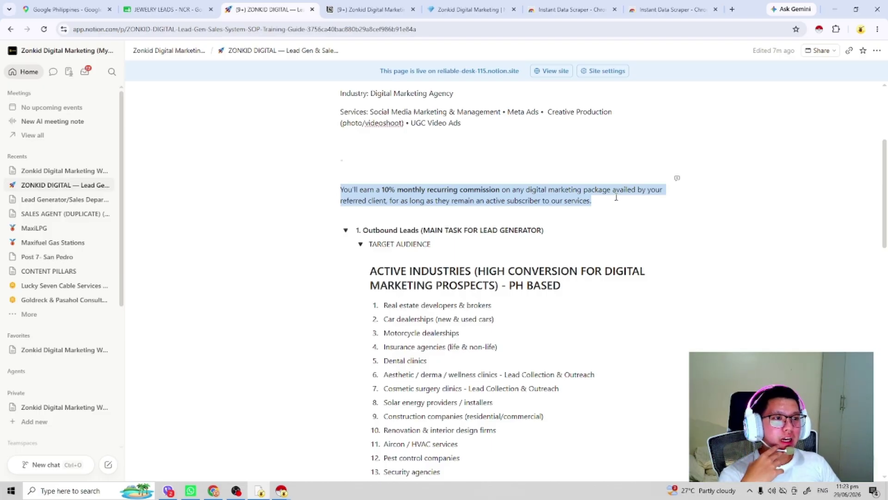
click(541, 200)
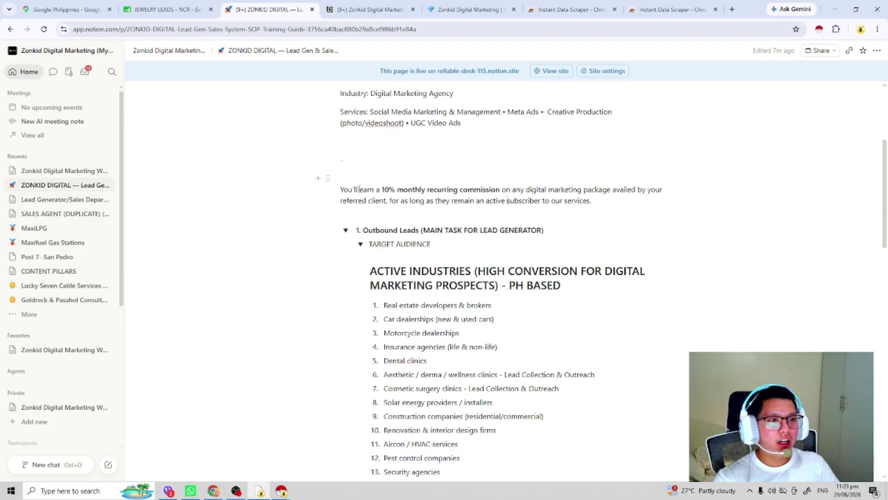
Replace the recurring commission paragraph with two lines reading "5% sa mag cocollect" and "5% sa mag rreach".
drag(343, 189, 537, 182)
click(676, 133)
drag(593, 154, 334, 143)
key(BackSpace)
key(BackSpace)
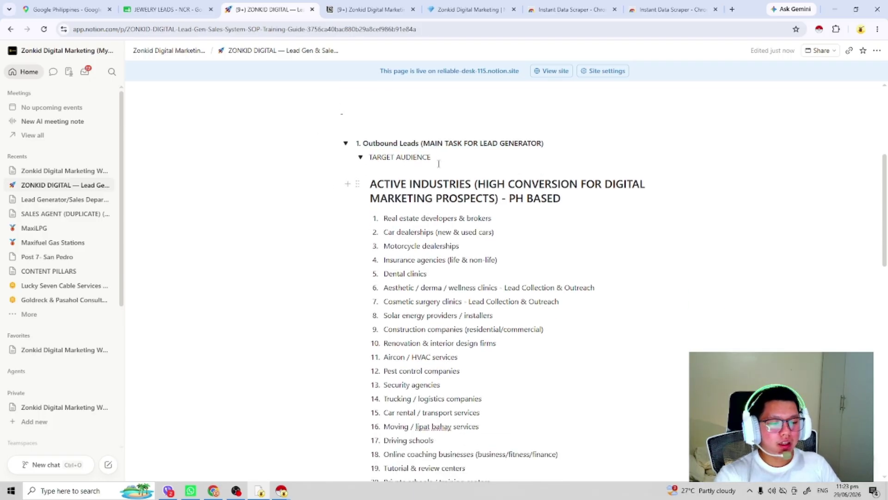
key(Return)
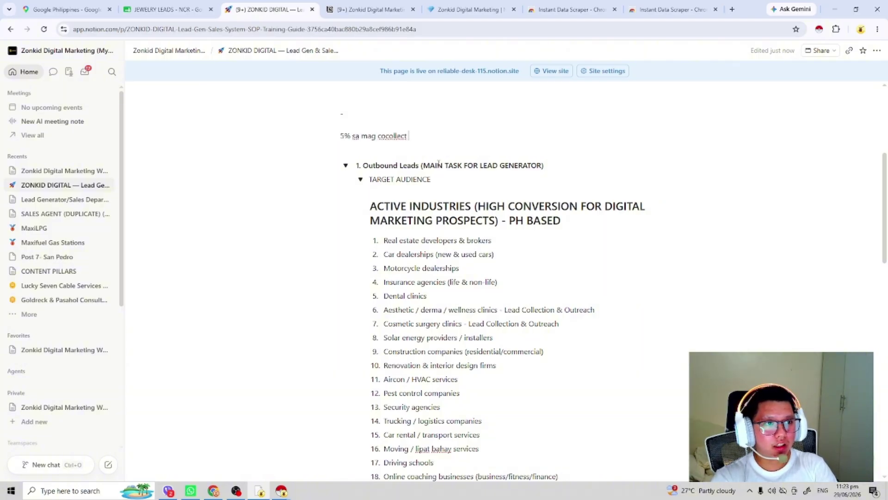
key(Return)
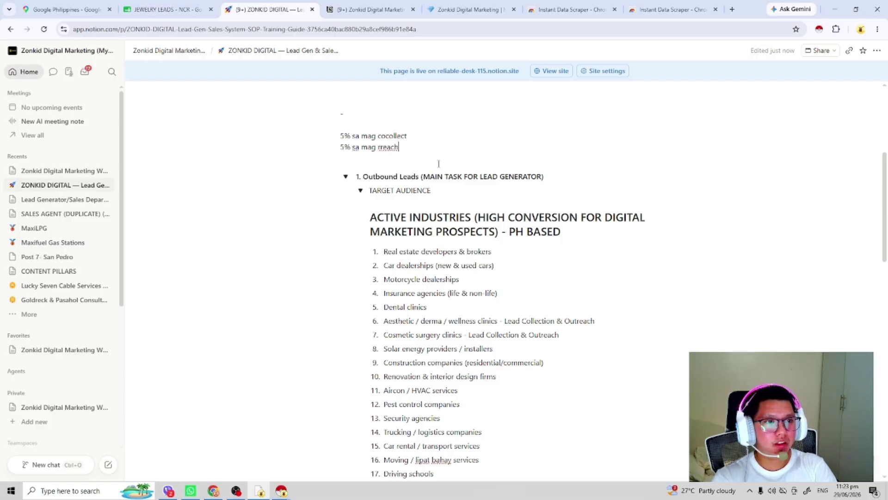
Highlight the High-ticket jewelry businesses entry in the active industries list.
scroll(486, 268, down, 5)
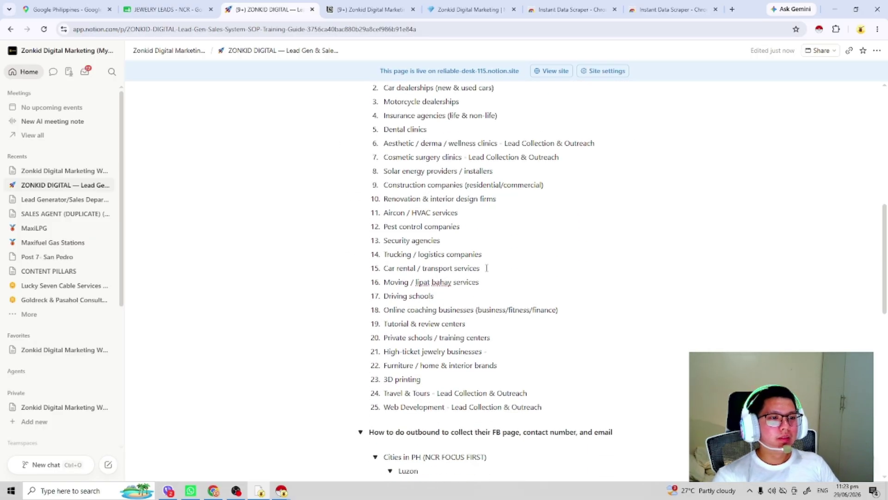
triple_click(413, 300)
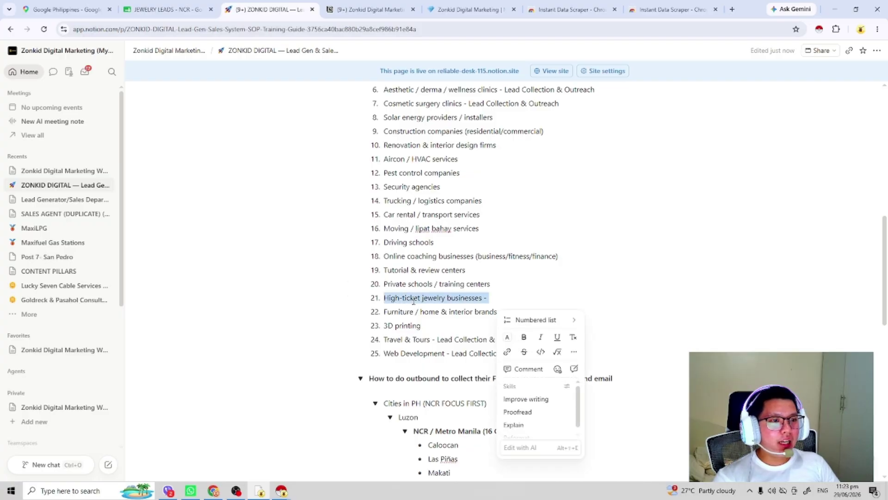
drag(383, 299, 473, 299)
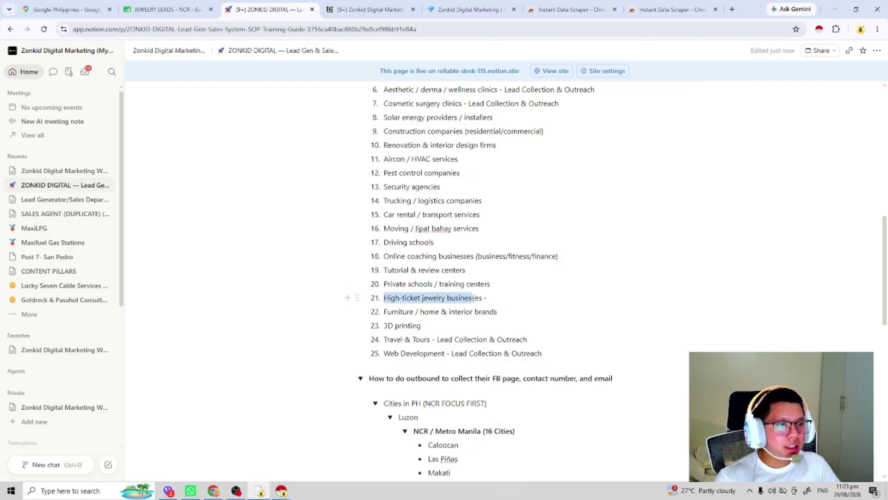
Switch to the JEWELRY LEADS - NCR spreadsheet in Google Sheets and select cell B5.
click(167, 10)
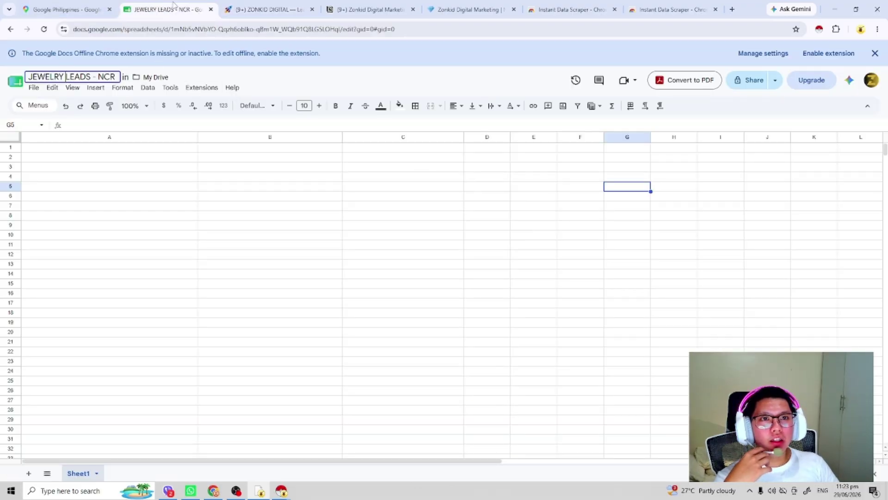
click(225, 186)
click(132, 185)
click(245, 189)
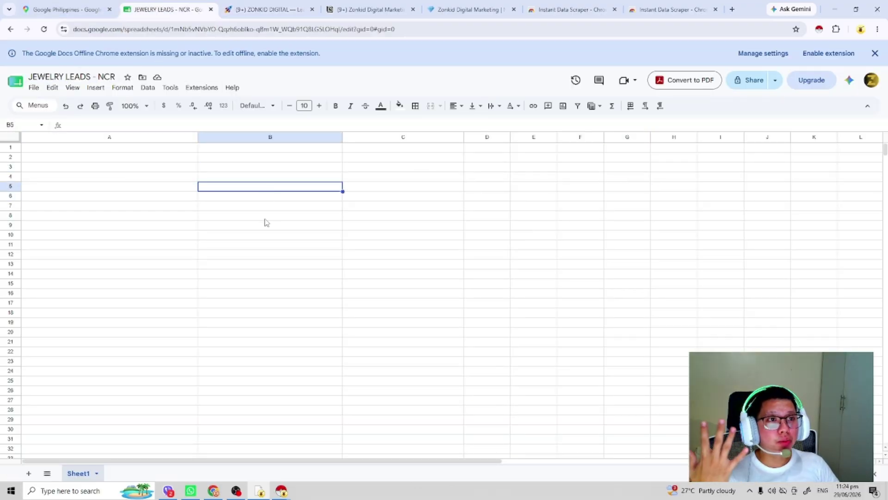
On the Zonkid Digital Marketing Notion page, review the NCR / Metro Manila cities under Luzon and collapse that list.
click(342, 5)
click(437, 7)
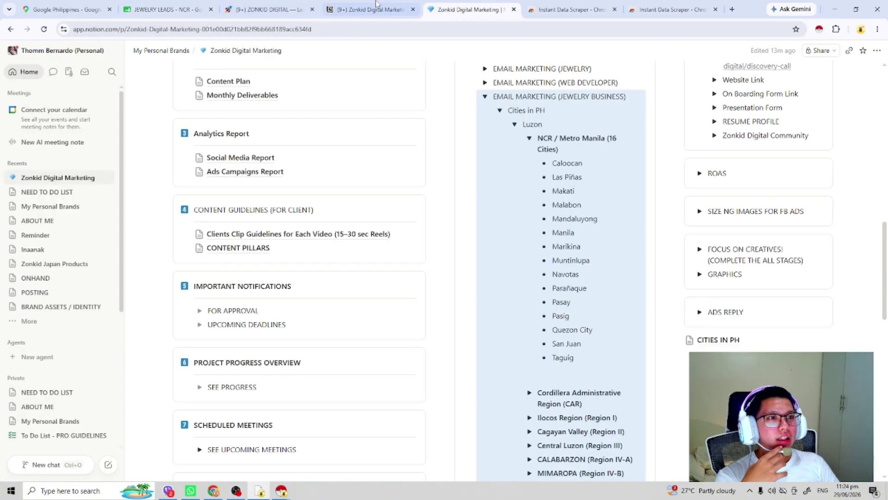
click(532, 125)
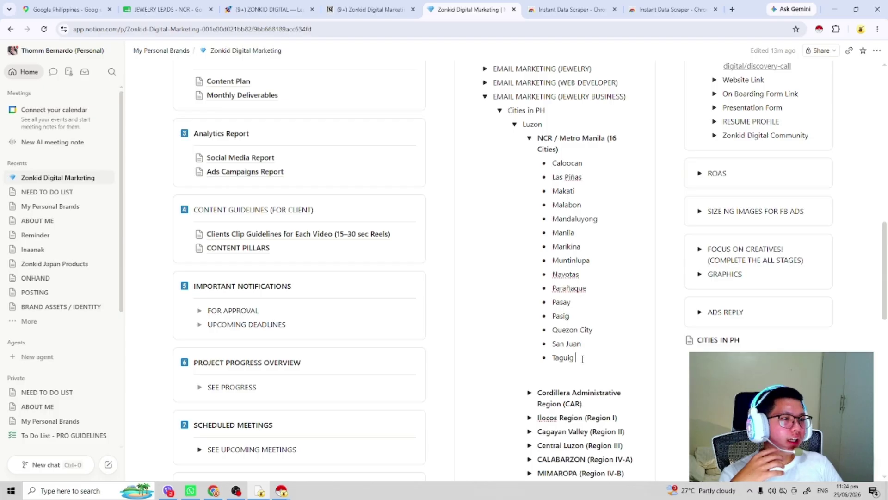
drag(583, 359, 553, 190)
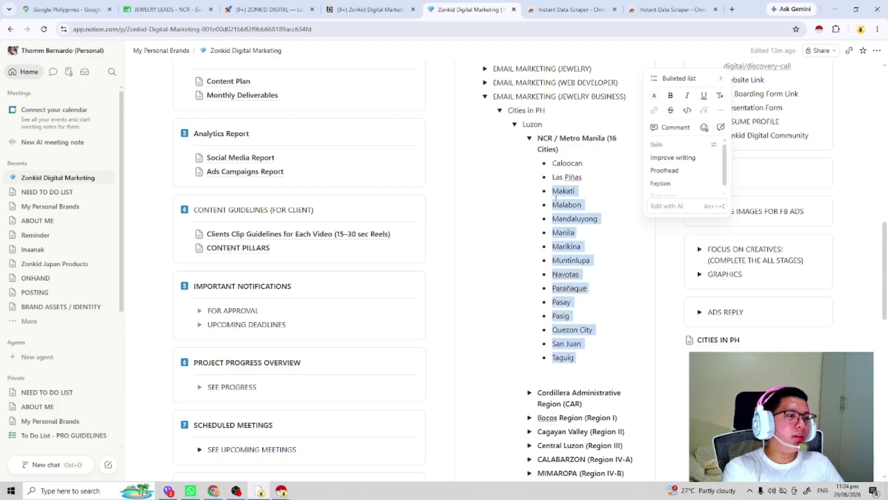
click(530, 138)
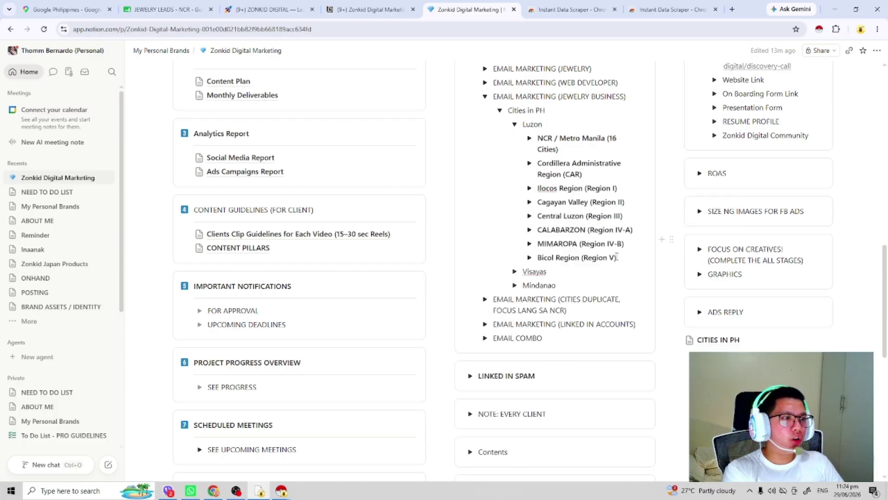
Expand the NCR / Metro Manila (16 Cities) list under Luzon to show its cities.
drag(617, 257, 531, 162)
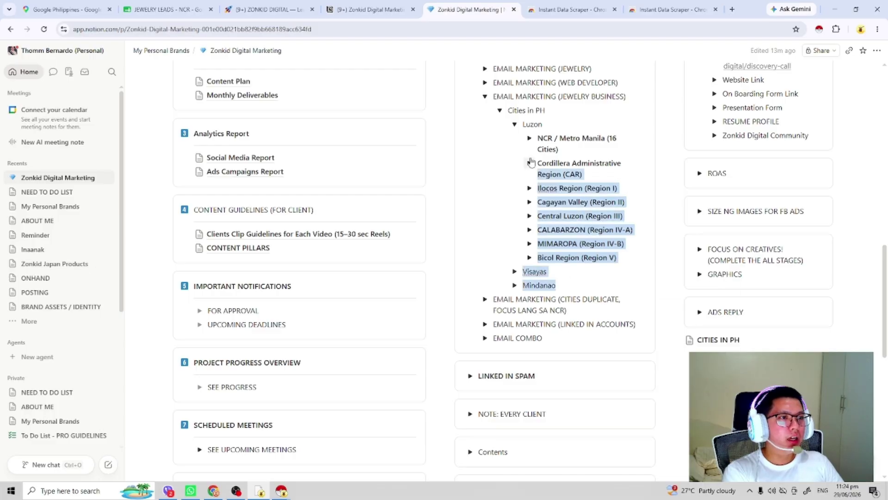
click(530, 138)
click(553, 230)
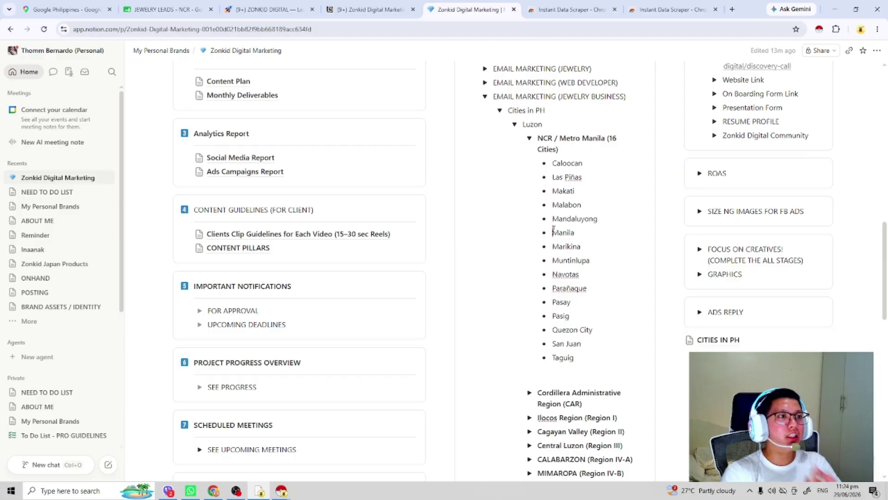
Show the Instant Data Scraper extension page in the Chrome Web Store.
click(579, 5)
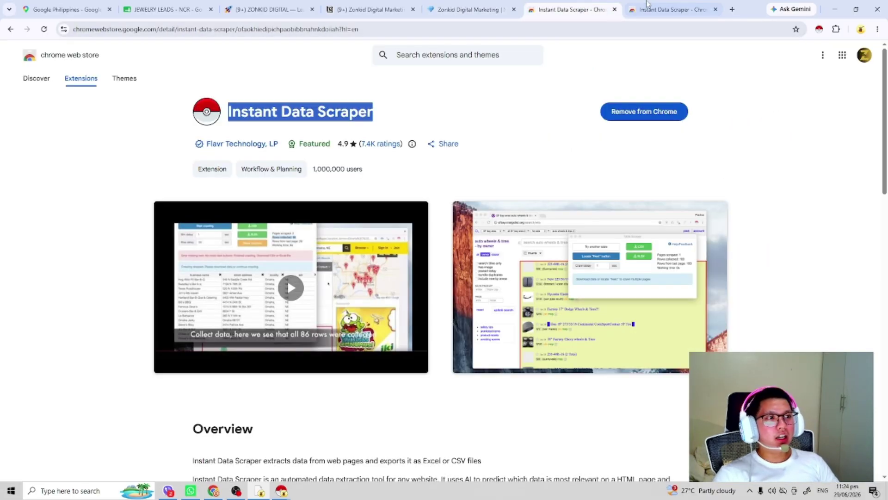
click(476, 4)
click(568, 5)
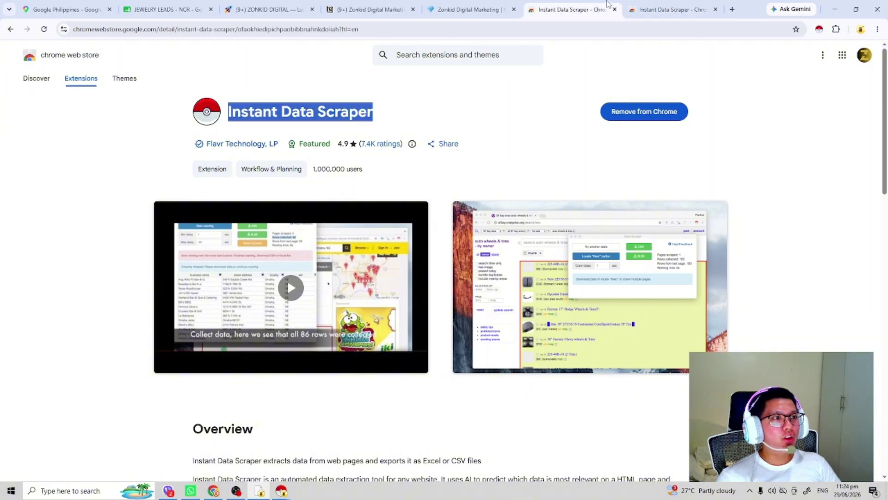
Switch to Google Maps, open Instant Data Scraper over the Google Philippines place page and minimize its window.
click(67, 9)
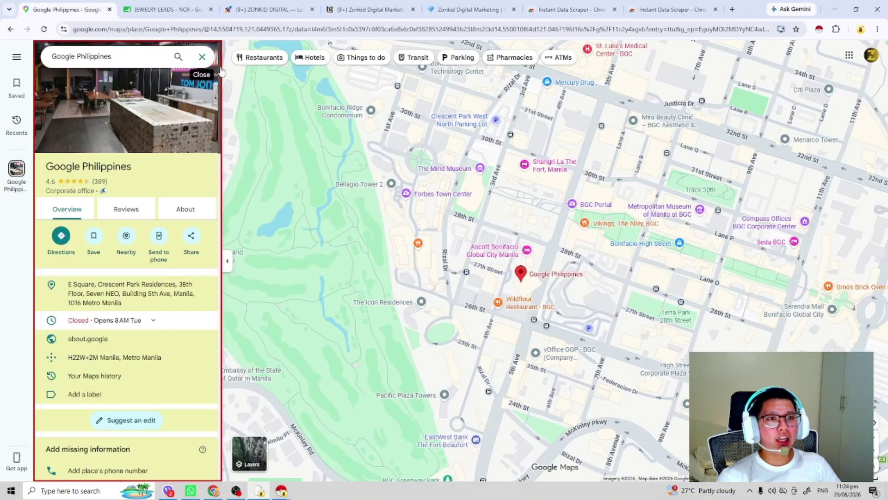
click(819, 29)
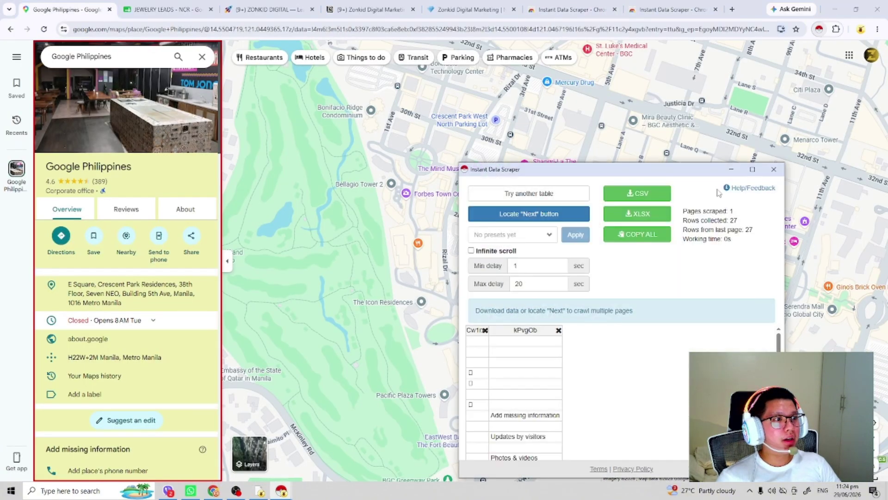
click(730, 169)
Search Google Maps for "jewelry in malabon".
click(90, 59)
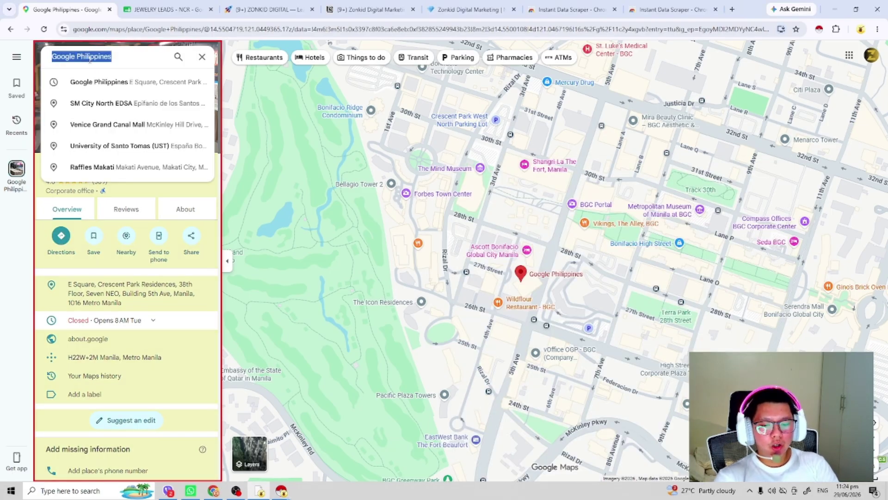
text(jewelrt)
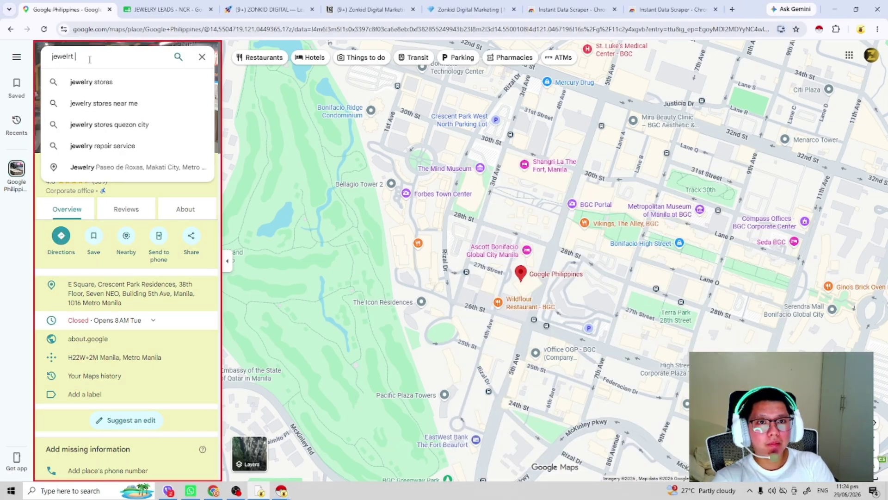
key(BackSpace)
text(y in malabon)
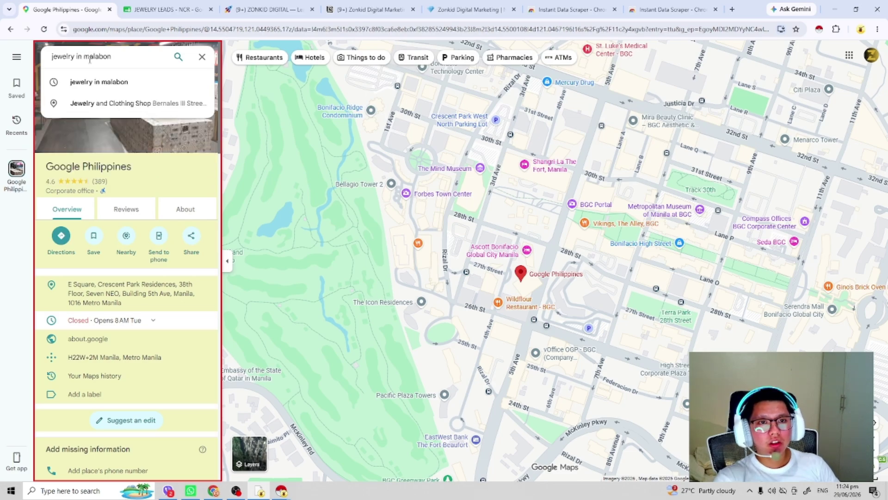
key(Return)
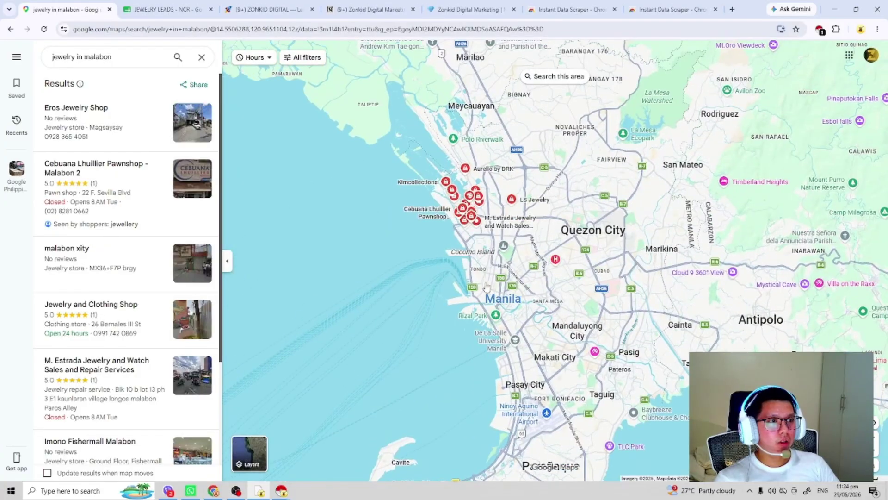
Load all the Malabon jewelry search results down to the end of the list.
scroll(160, 191, down, 15)
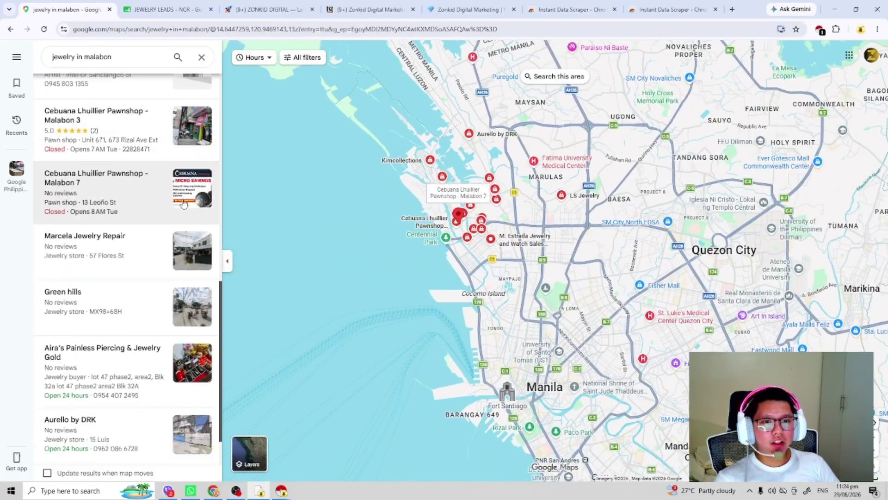
scroll(182, 228, down, 6)
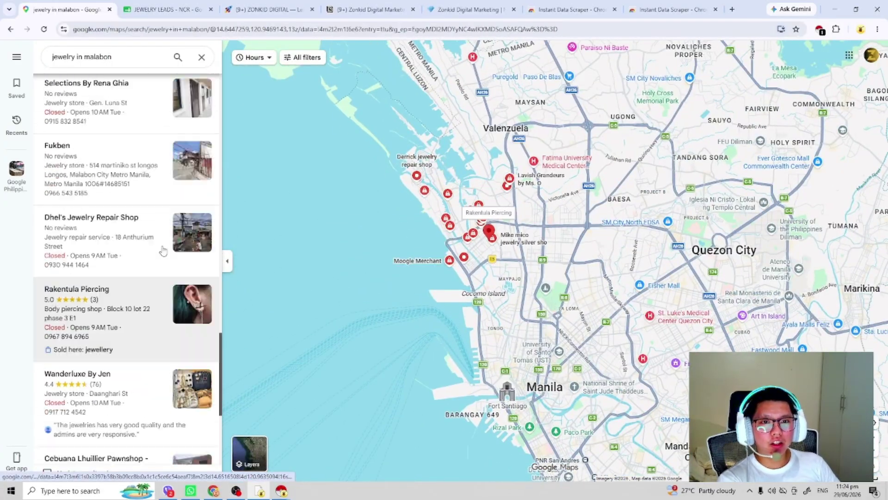
scroll(163, 248, up, 4)
scroll(125, 244, down, 8)
scroll(128, 248, down, 10)
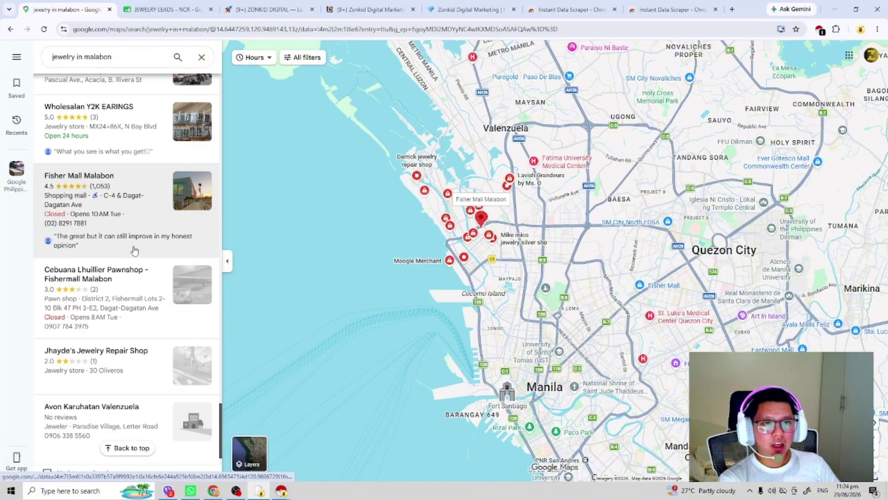
scroll(138, 254, down, 12)
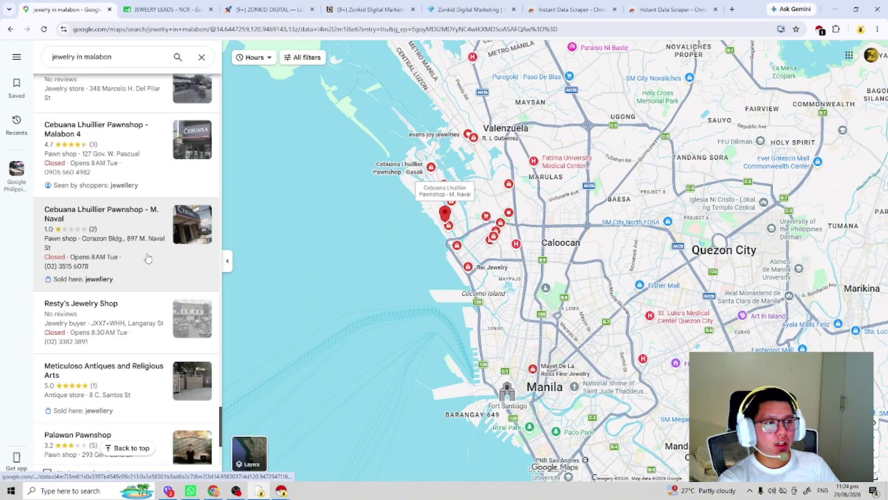
scroll(147, 254, down, 15)
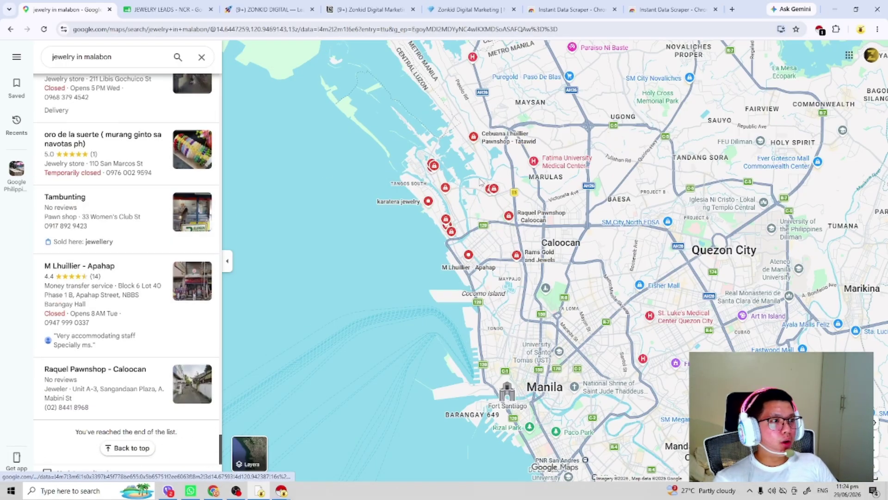
Run Instant Data Scraper on the Malabon results, check the collected columns and copy all the rows.
click(819, 30)
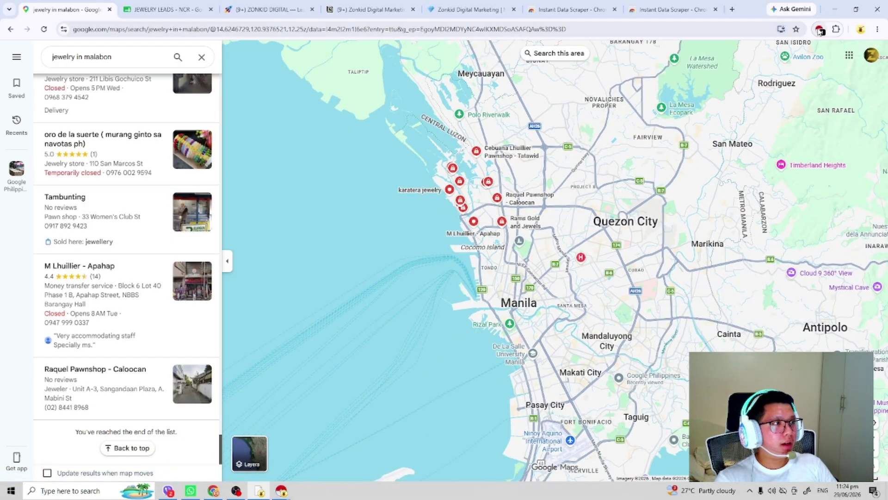
drag(638, 170, 568, 117)
drag(447, 405, 559, 352)
scroll(559, 342, down, 3)
scroll(559, 342, down, 2)
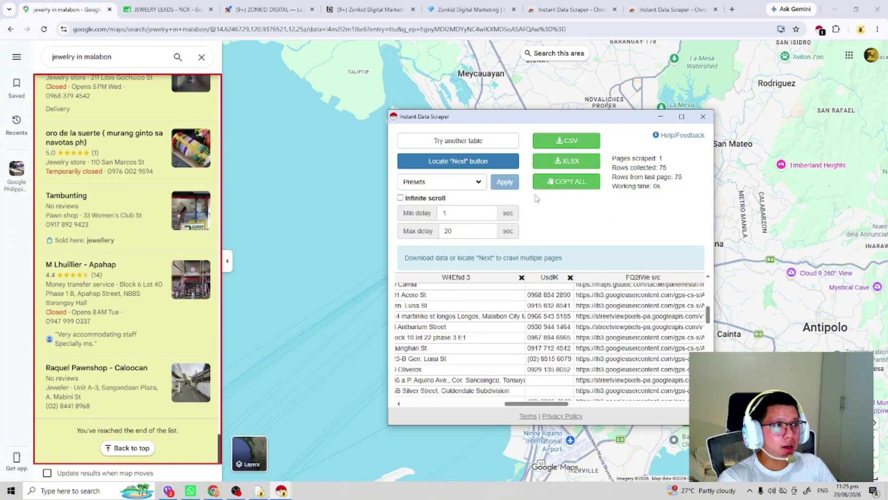
click(566, 181)
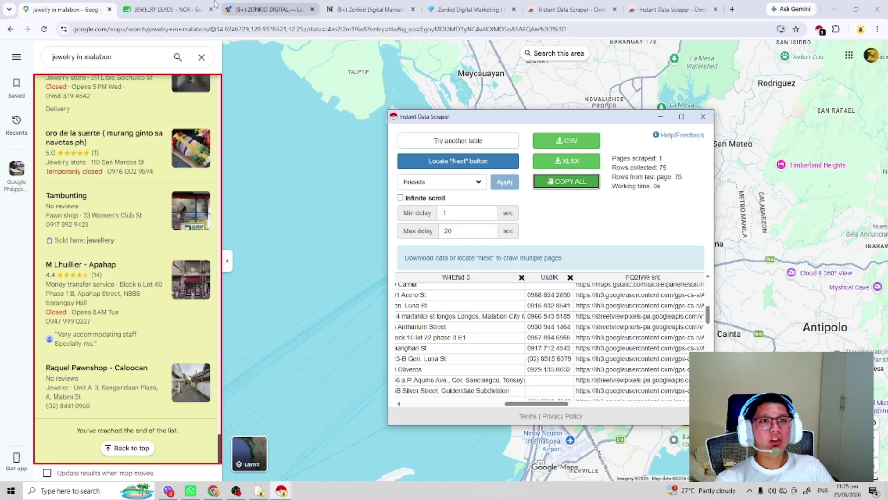
Paste the scraped data into the JEWELRY LEADS - NCR spreadsheet starting at cell A1.
click(194, 7)
click(39, 149)
key(ctrl+v)
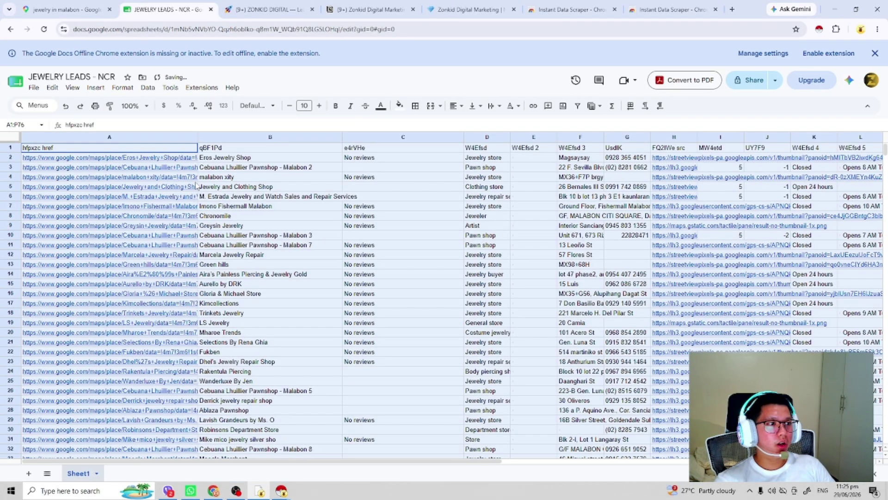
Clear the Google Maps links from column A, range A1:A84.
scroll(196, 185, down, 15)
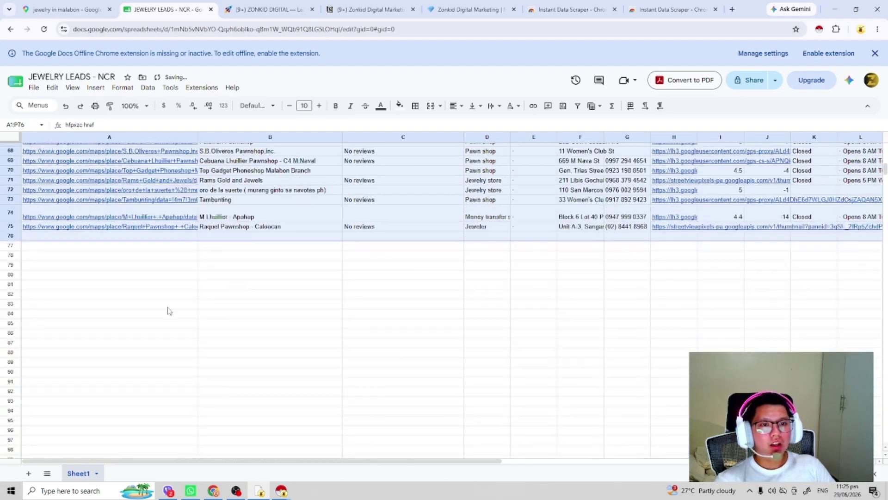
click(156, 304)
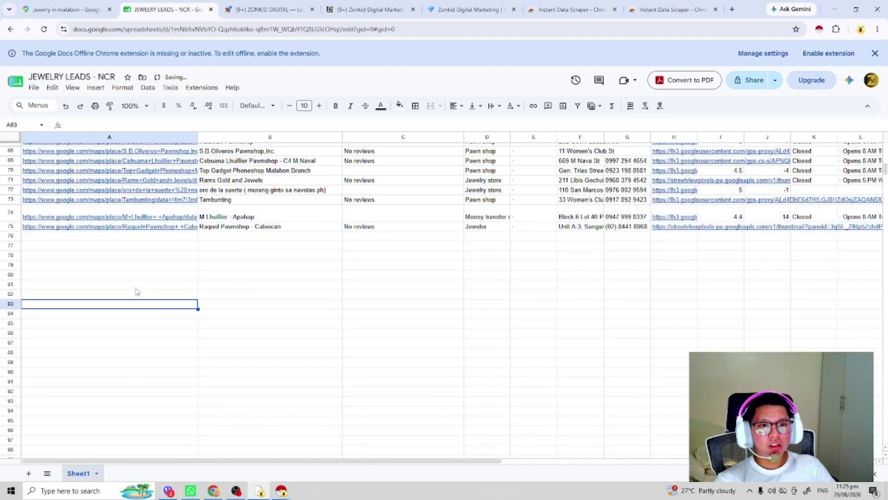
drag(138, 292, 129, 216)
drag(276, 315, 106, 148)
scroll(168, 234, up, 5)
scroll(199, 273, down, 6)
click(245, 292)
scroll(110, 194, up, 15)
key(Delete)
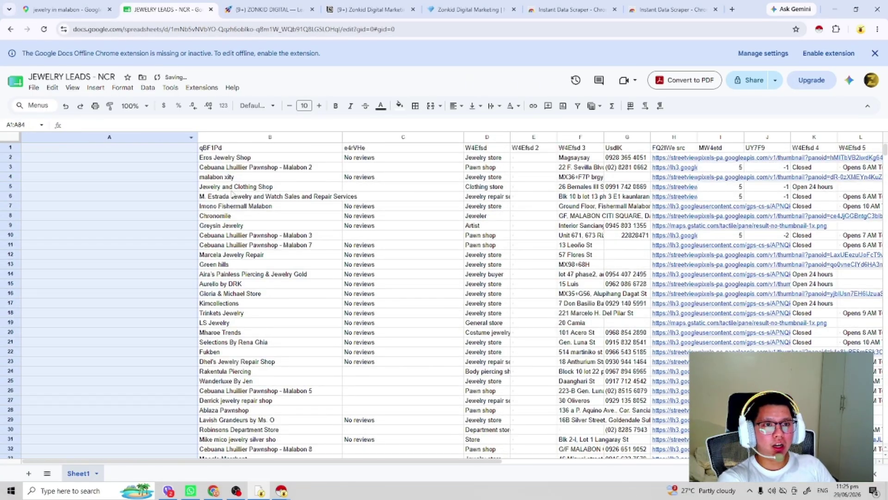
Clear the review, category and address data from columns C to F, range C1:F79.
double_click(239, 148)
click(348, 167)
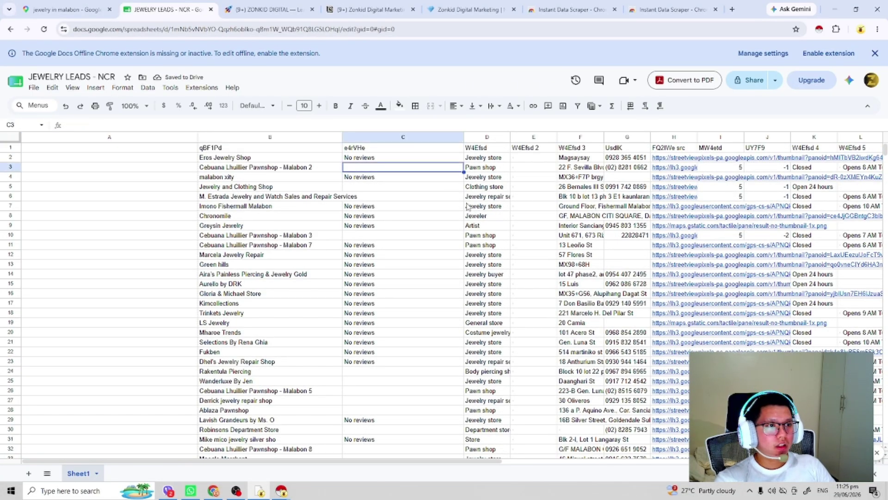
scroll(537, 261, down, 7)
scroll(538, 264, down, 5)
drag(568, 329, 385, 133)
key(Delete)
scroll(617, 324, down, 10)
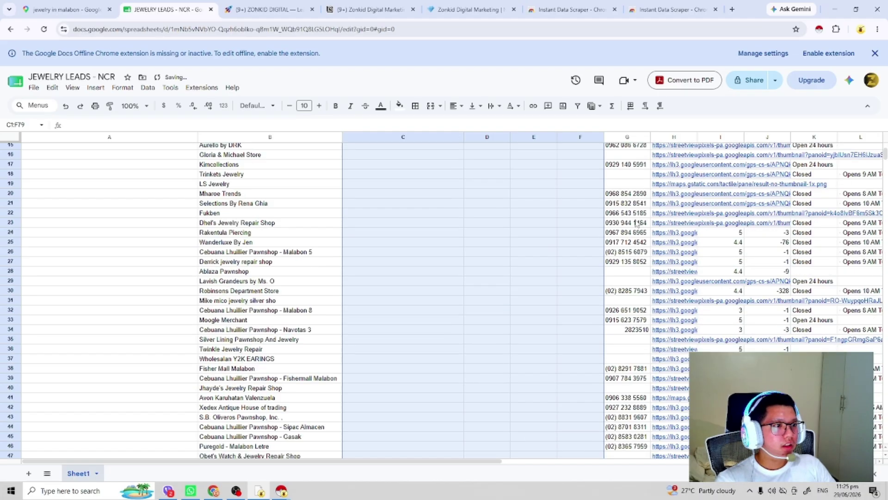
click(618, 330)
drag(619, 374, 369, 139)
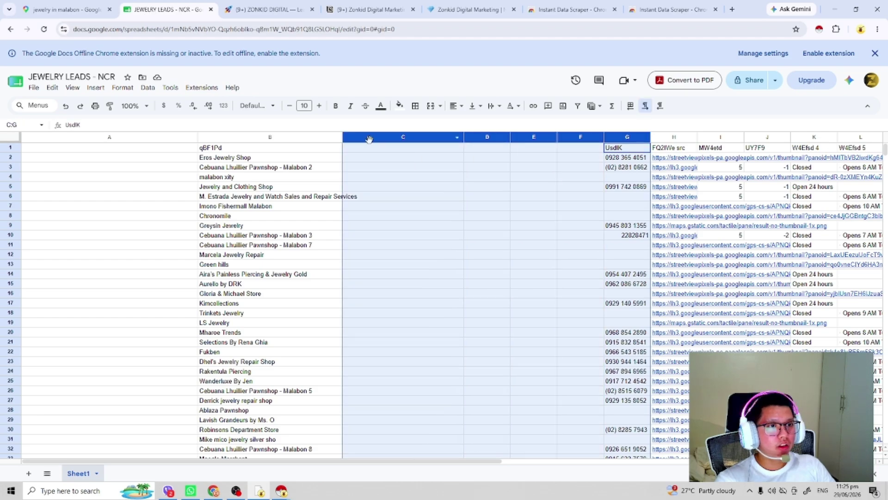
click(621, 149)
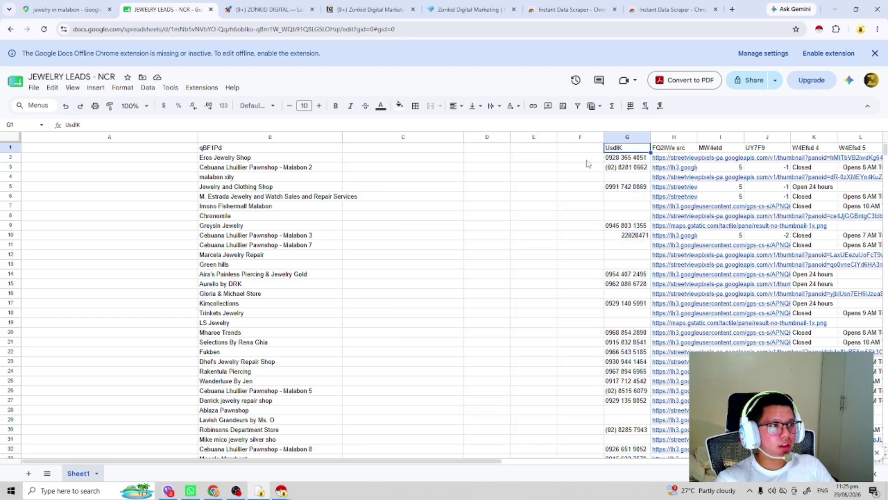
Copy the phone numbers in G1:G75 into column C starting at C1.
scroll(602, 262, down, 10)
click(646, 265)
scroll(643, 270, up, 4)
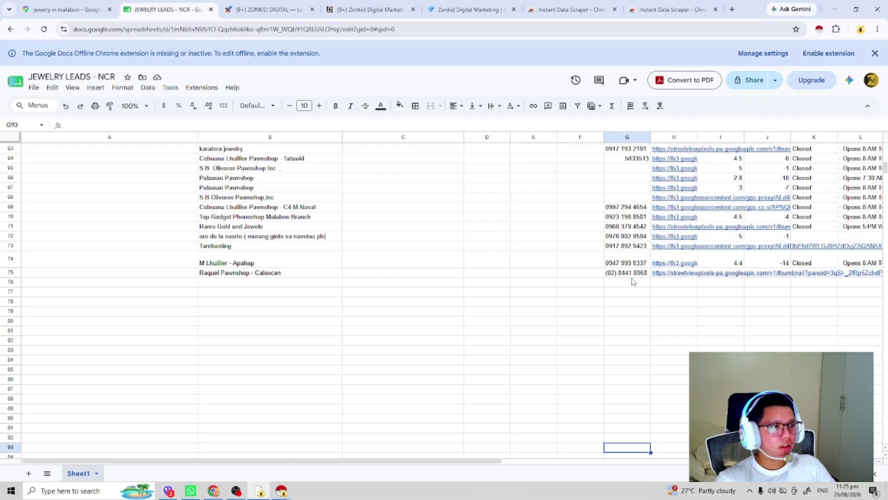
drag(629, 274, 623, 183)
scroll(623, 227, up, 13)
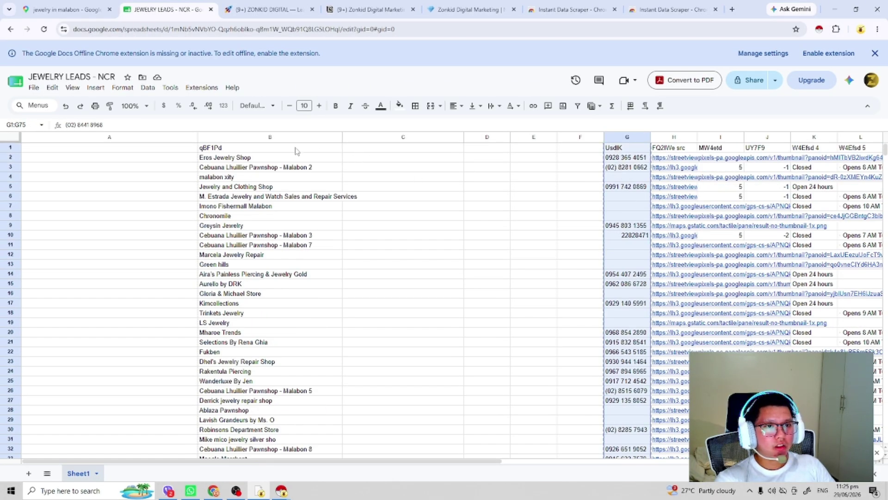
click(387, 148)
key(ctrl+v)
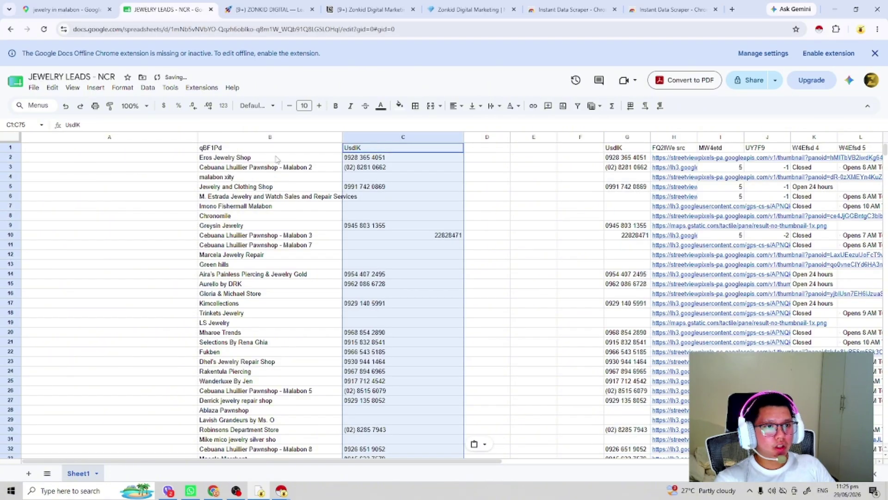
Copy the business names in B1:B75 into column A starting at A1.
drag(245, 148, 267, 229)
scroll(231, 212, down, 13)
scroll(267, 230, up, 13)
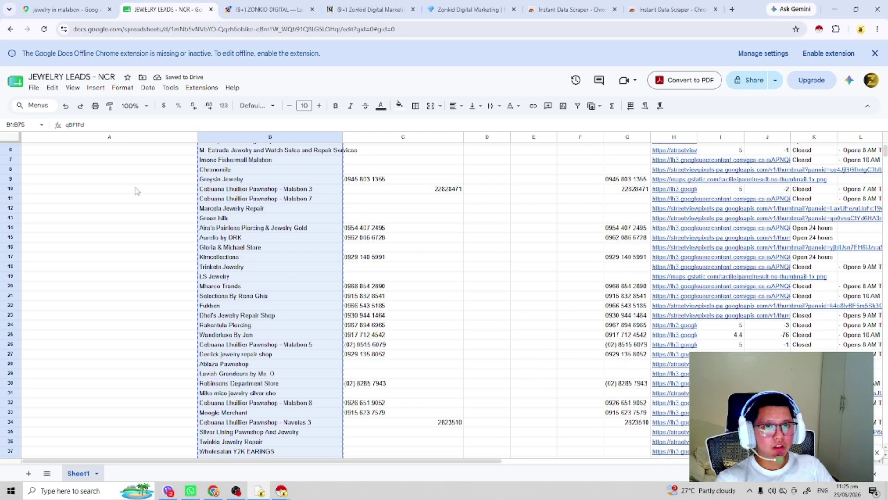
click(25, 152)
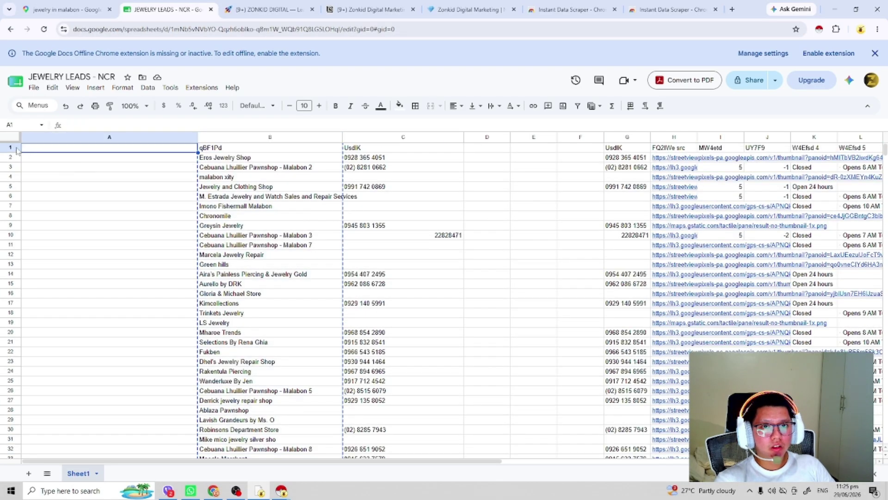
click(16, 148)
key(ctrl+v)
key(ctrl+z)
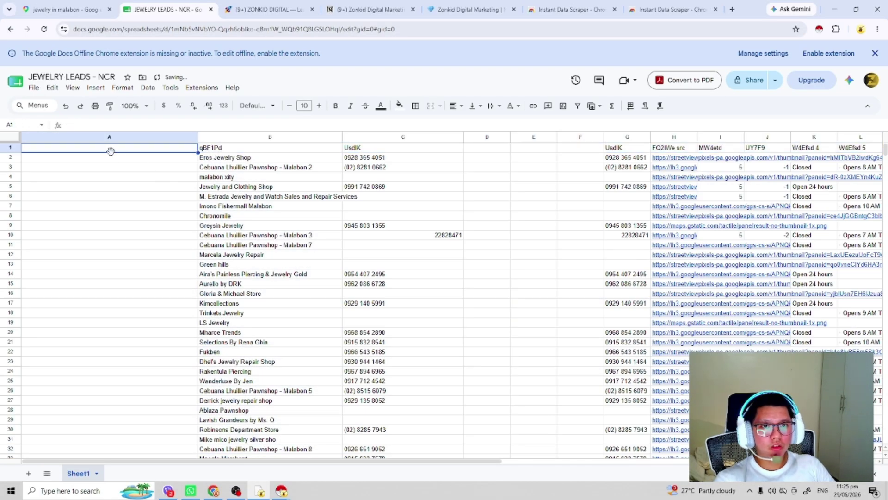
key(ctrl+v)
scroll(257, 189, down, 12)
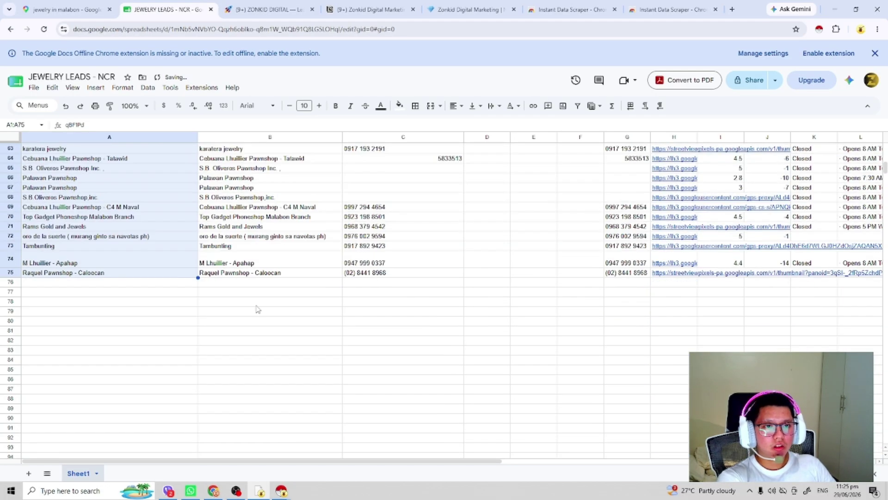
Clear the duplicate business names from B1:B78 and check the remaining leads down to the last row.
drag(258, 305, 249, 211)
scroll(250, 210, up, 12)
shift+click(259, 153)
key(Delete)
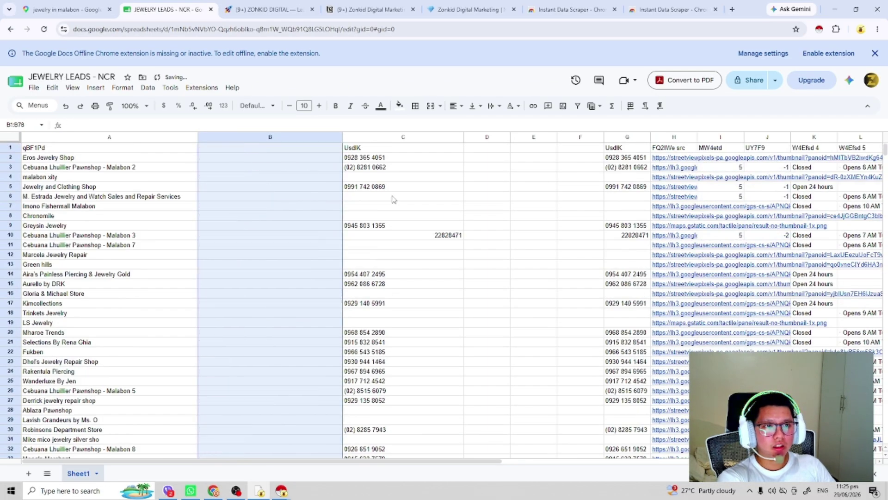
scroll(399, 244, down, 6)
scroll(399, 243, down, 5)
click(404, 396)
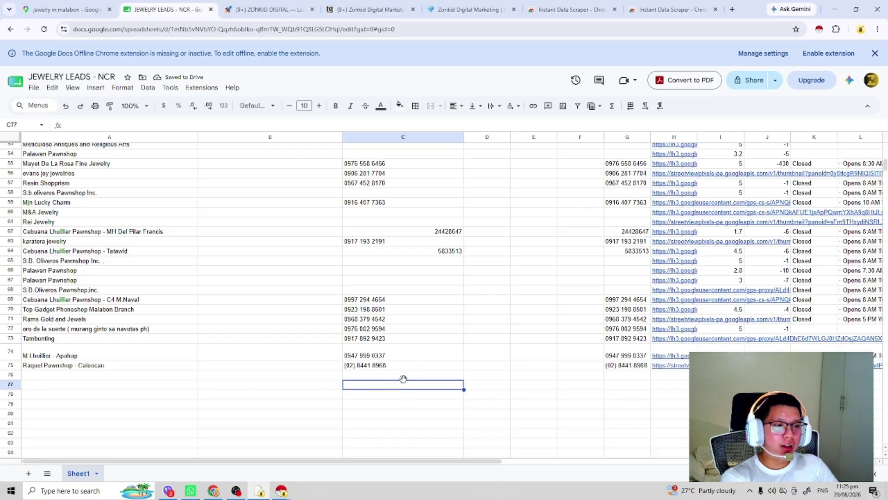
Move the phone numbers from C2:C76 into column B starting at B2.
scroll(395, 341, up, 15)
drag(403, 375, 364, 160)
key(ctrl+c)
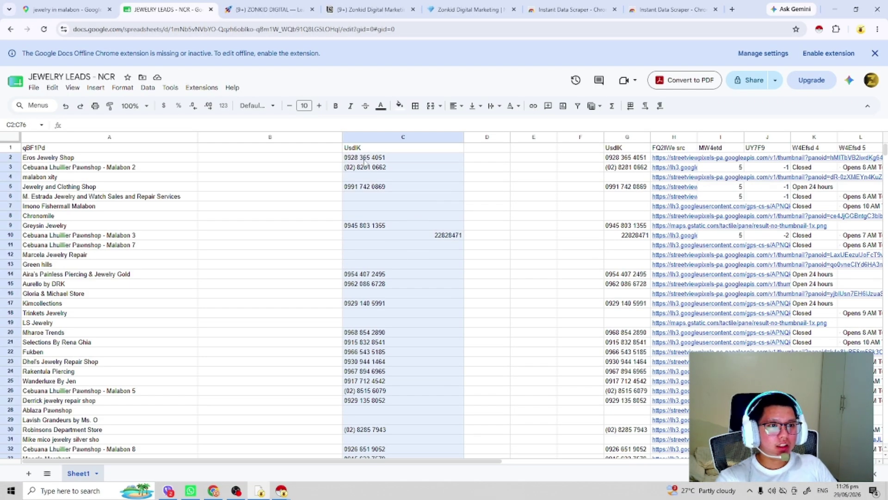
key(Delete)
click(237, 159)
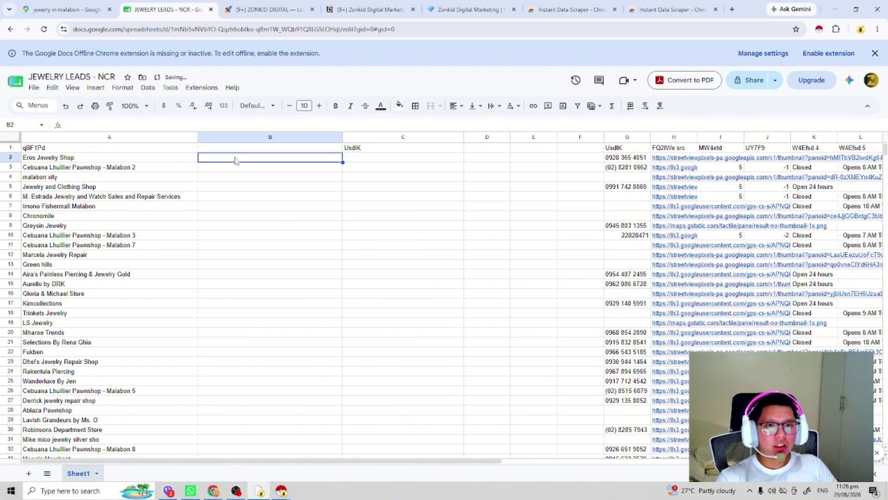
key(ctrl+v)
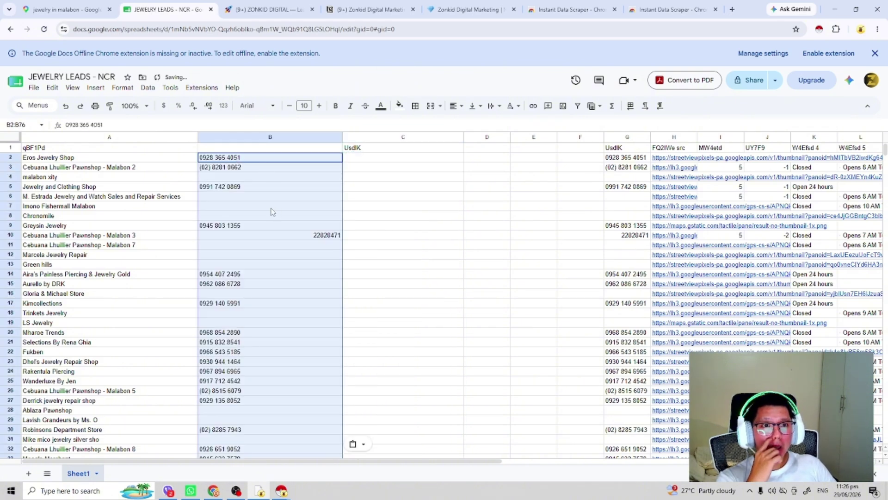
Change the header in A1 to "Business Name" and the one in B1 to "Contact Number".
click(148, 149)
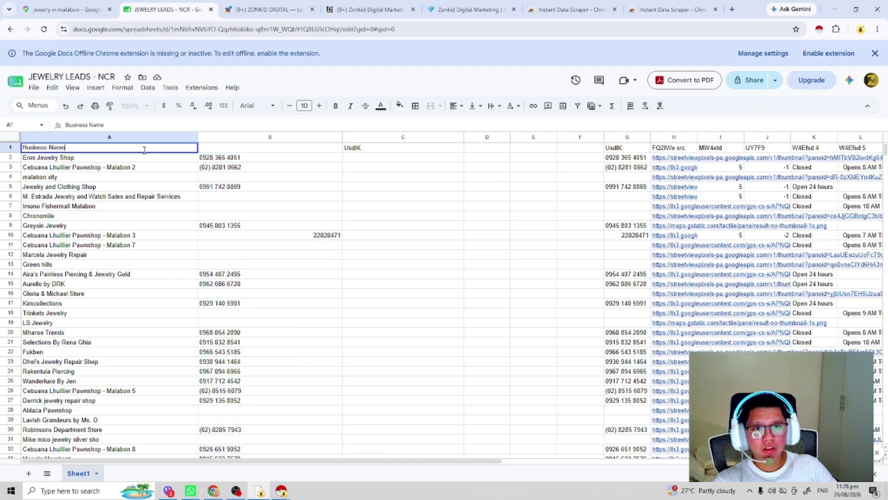
click(270, 148)
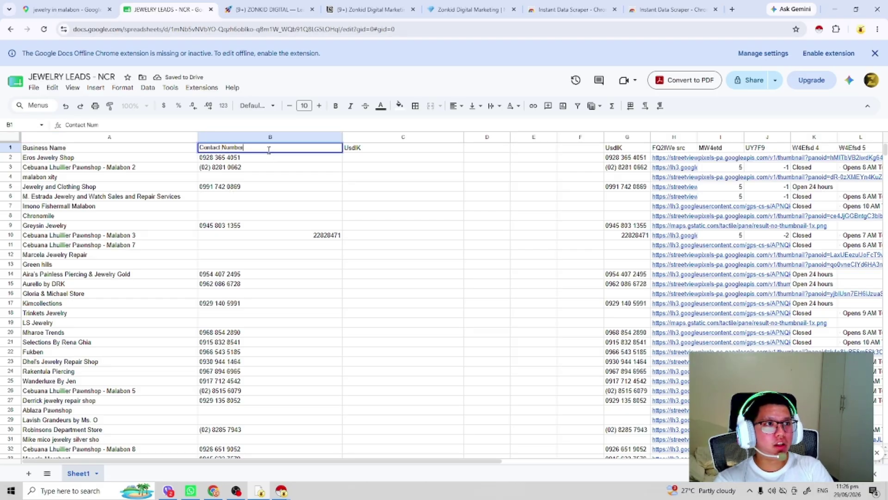
click(95, 8)
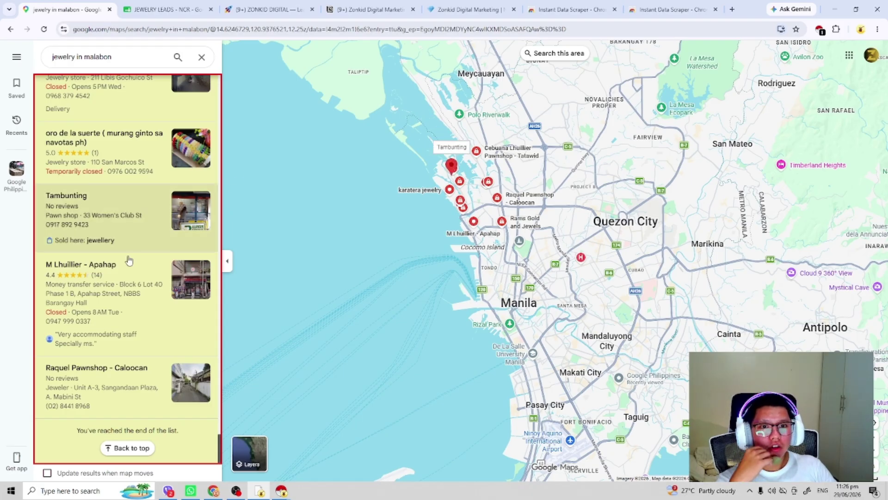
scroll(92, 301, up, 7)
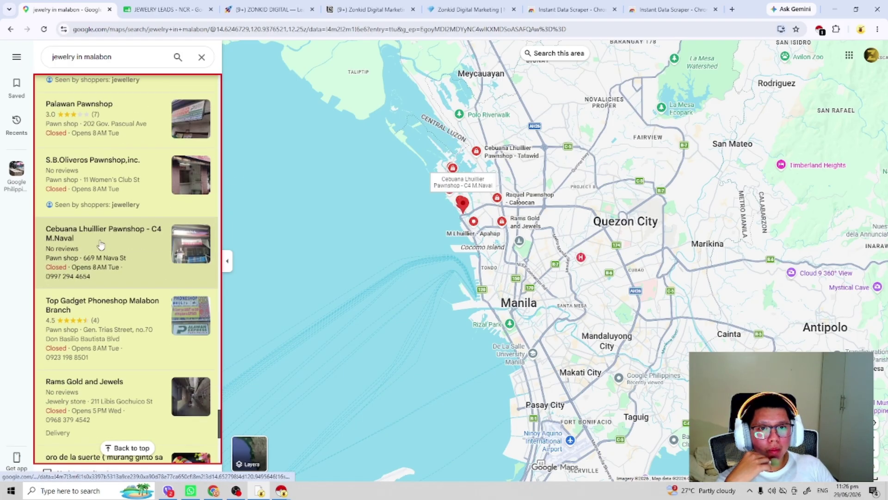
scroll(101, 212, up, 7)
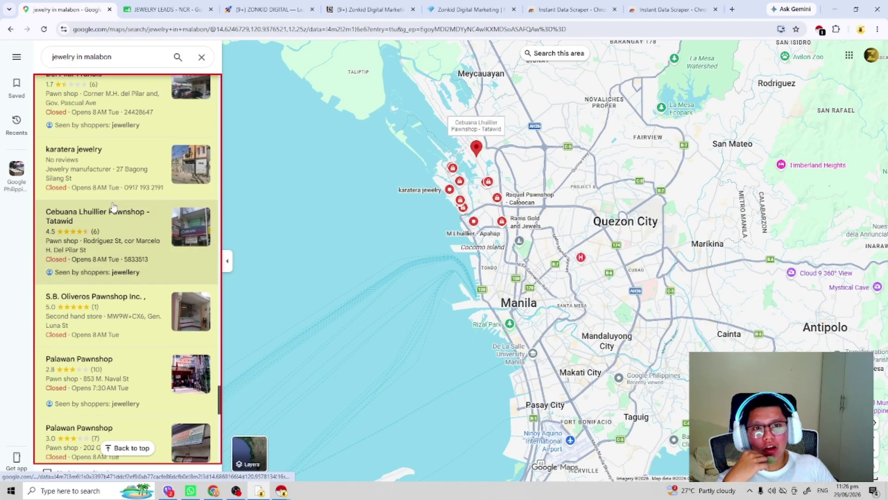
scroll(113, 207, up, 3)
click(162, 10)
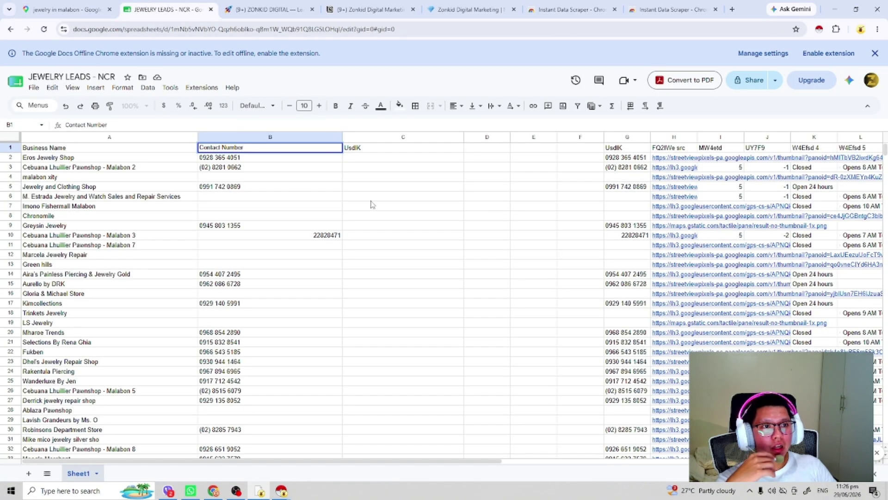
Clear the leftover header in C1 and the surplus scraped data in G1:Q82.
double_click(360, 150)
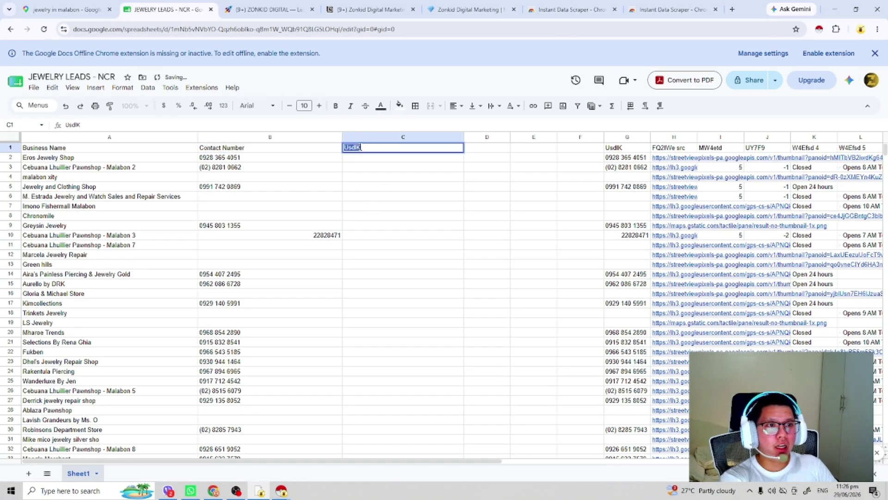
click(416, 208)
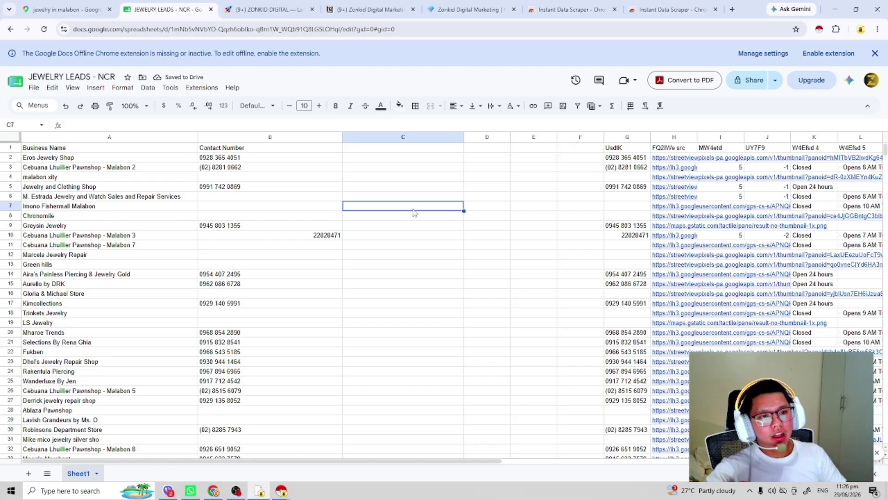
scroll(430, 217, down, 15)
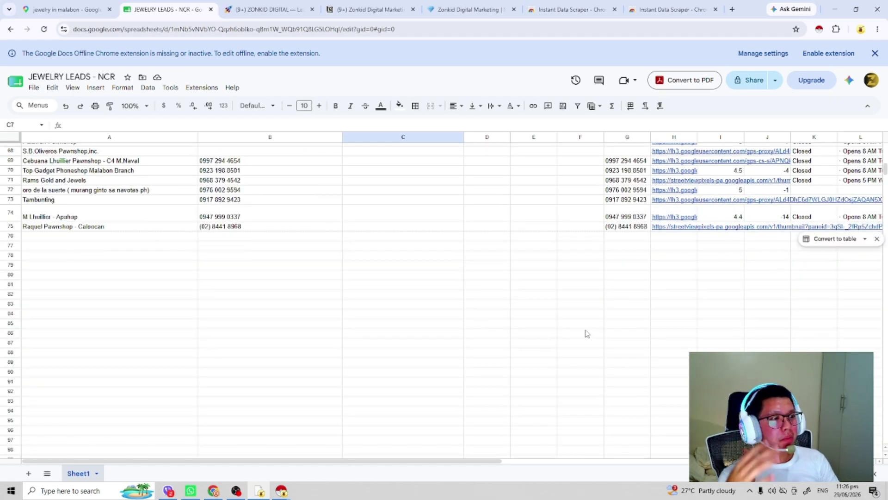
click(643, 317)
drag(623, 298, 705, 130)
key(Delete)
scroll(456, 268, down, 5)
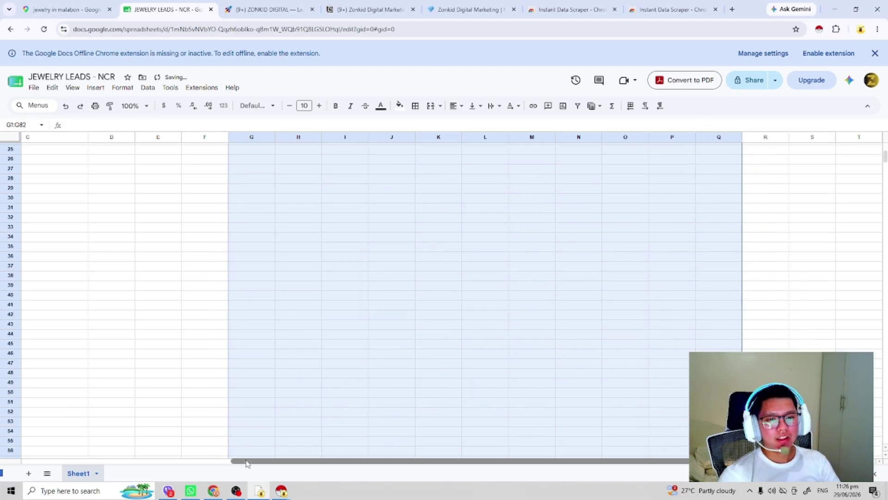
Return to the business name column and select A76, the first empty cell below the leads.
drag(248, 462, 3, 444)
click(335, 306)
scroll(336, 309, down, 3)
scroll(336, 309, down, 6)
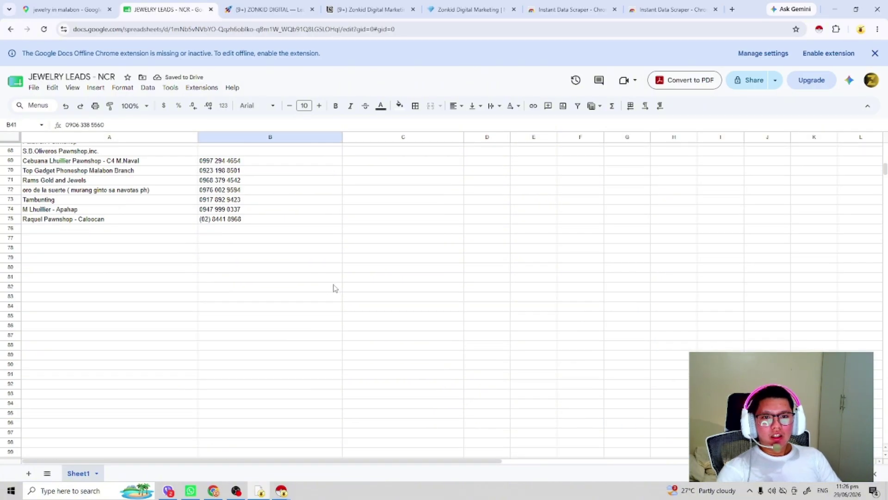
click(104, 229)
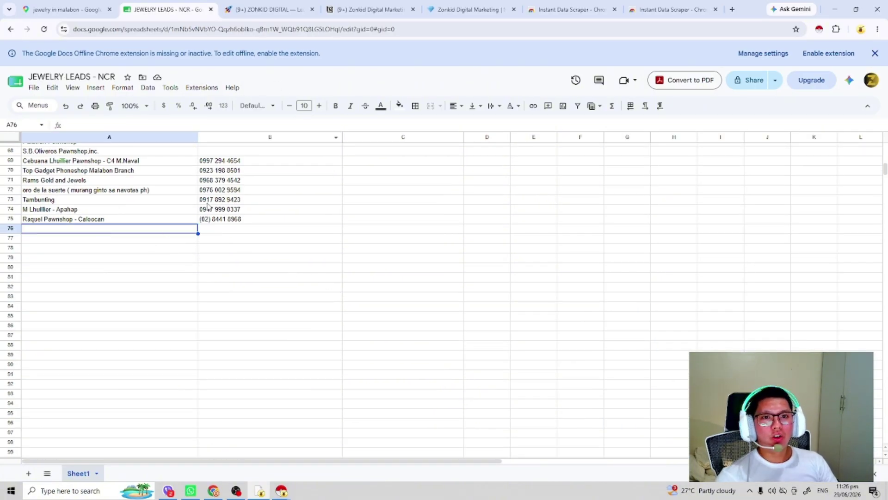
Switch to the Zonkid Digital Marketing page in Notion and mark Malabon with "- DONE" in the NCR city list.
click(69, 5)
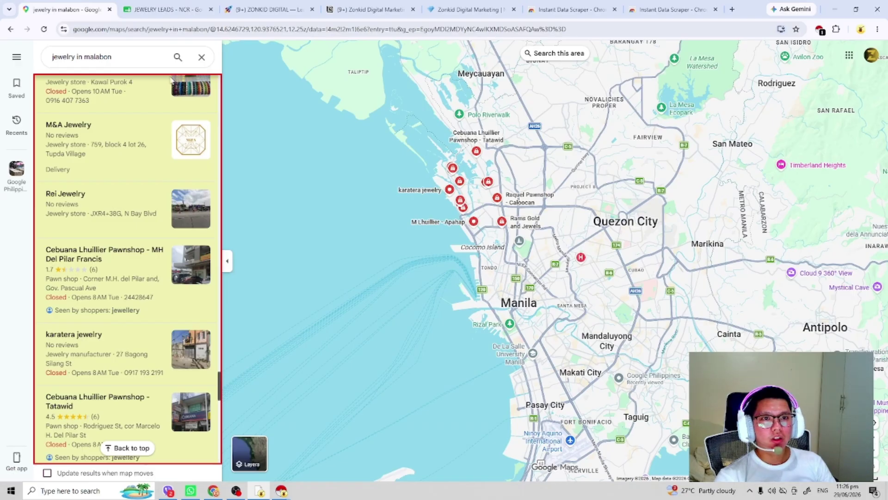
click(564, 4)
click(467, 9)
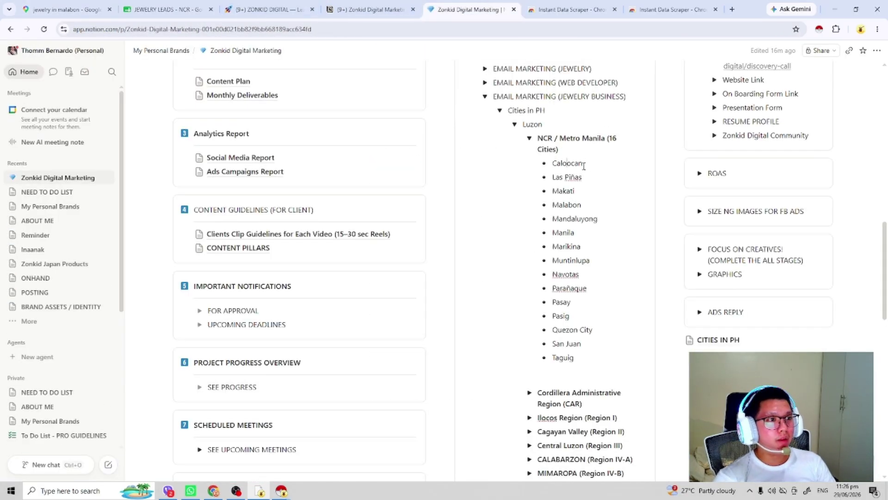
click(90, 3)
click(100, 61)
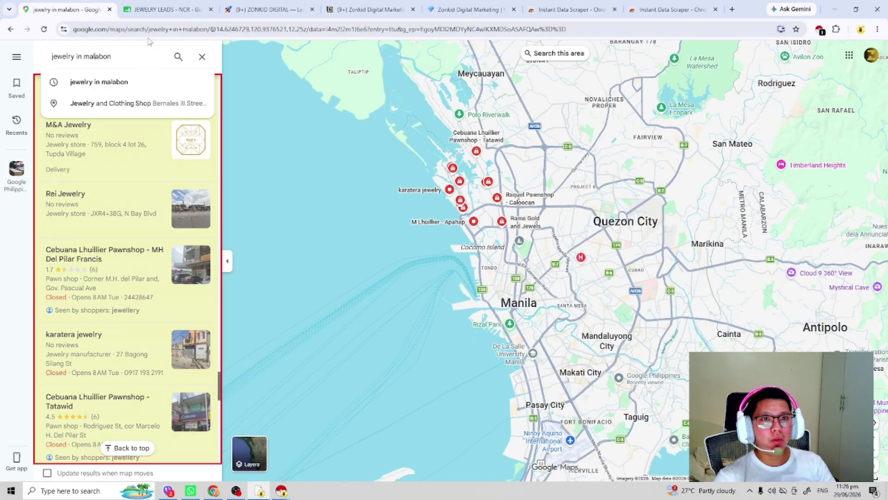
click(185, 4)
click(249, 4)
click(199, 4)
click(352, 5)
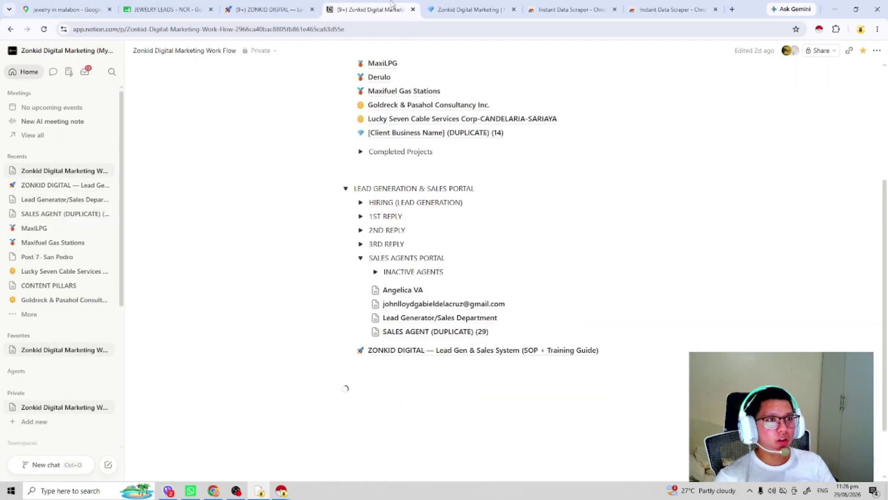
click(445, 4)
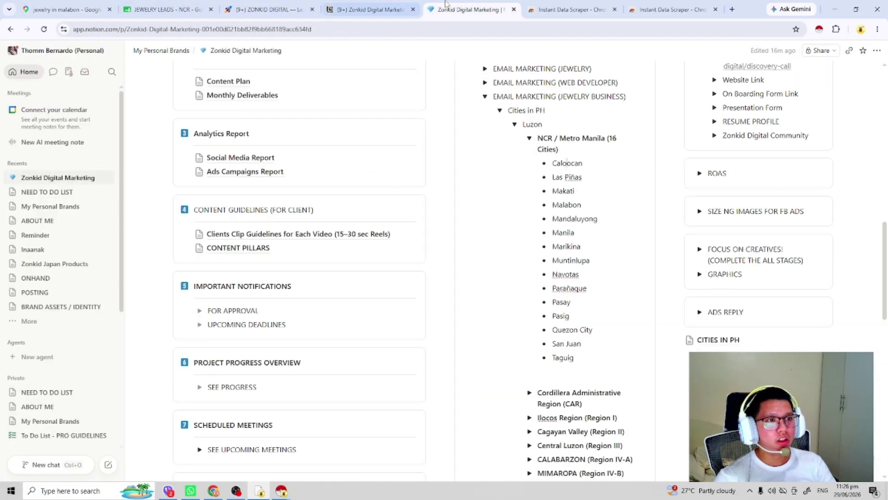
click(589, 204)
text(- DONE)
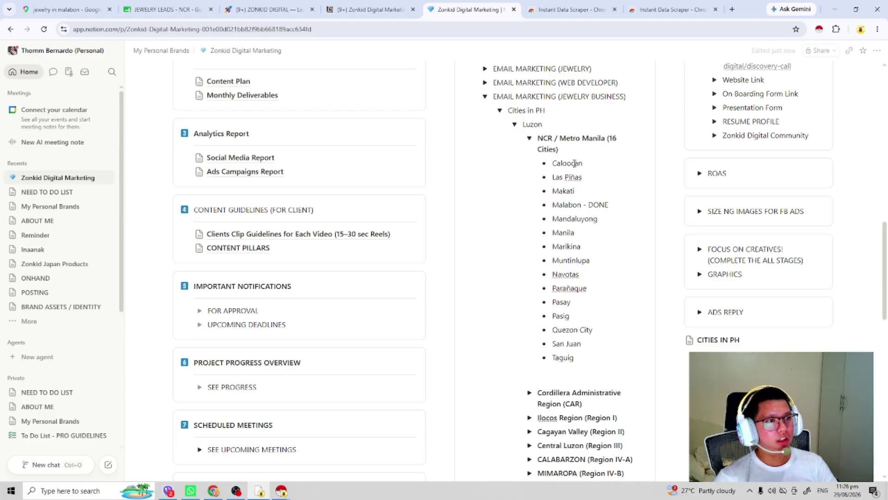
Copy Caloocan from the Notion city list and search Google Maps for "jewelry in Caloocan".
right_click(574, 163)
key(ctrl+c)
click(615, 226)
click(104, 10)
double_click(94, 55)
key(ctrl+v)
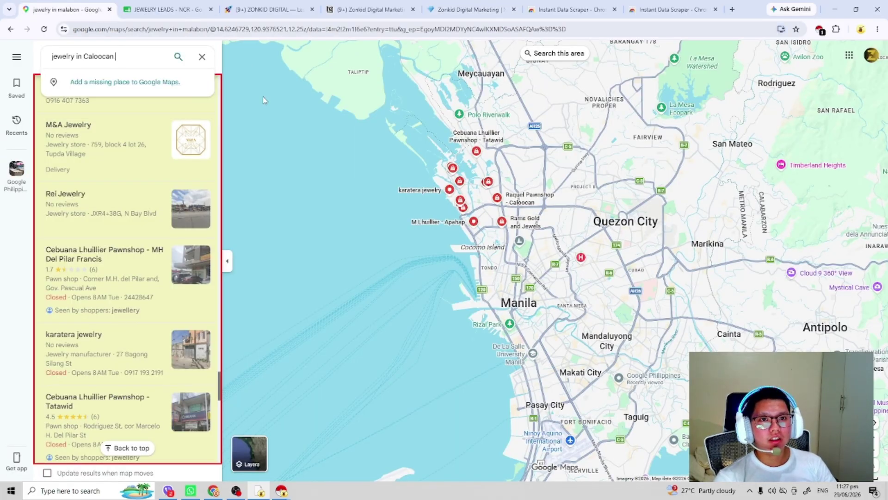
key(Return)
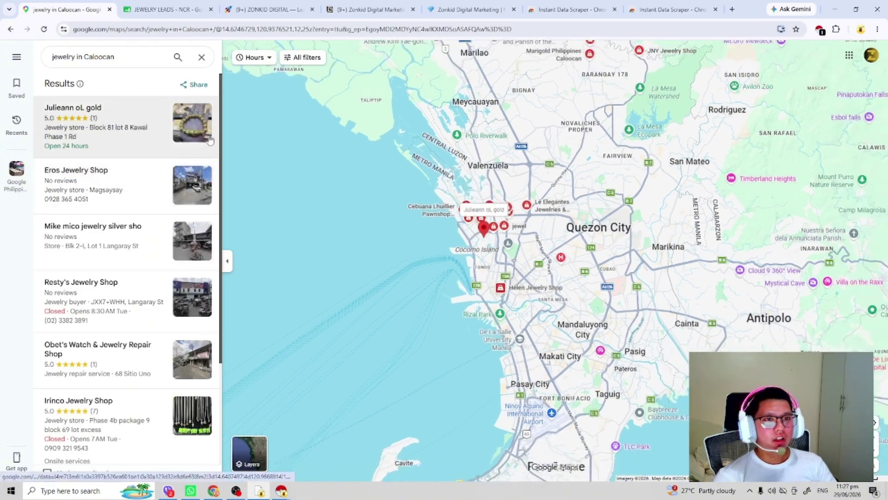
Load the complete list of Caloocan jewelry results down to the end of the list.
scroll(197, 134, down, 1)
scroll(194, 142, up, 1)
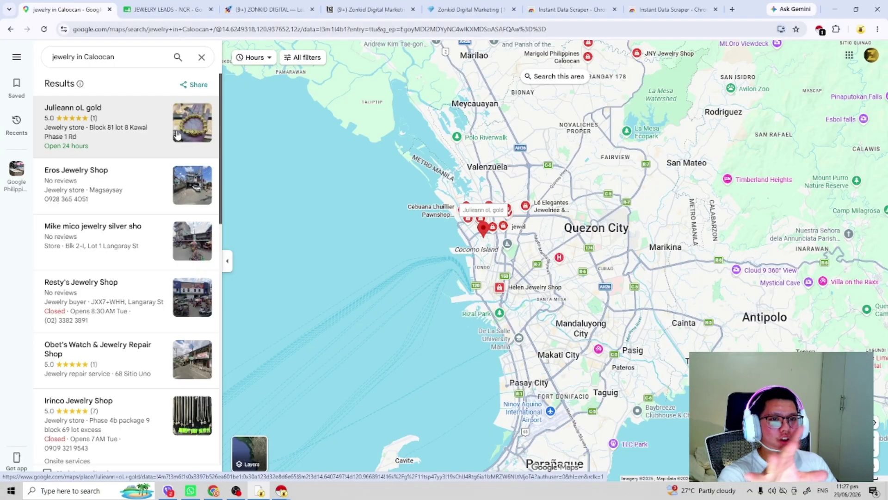
scroll(178, 134, down, 15)
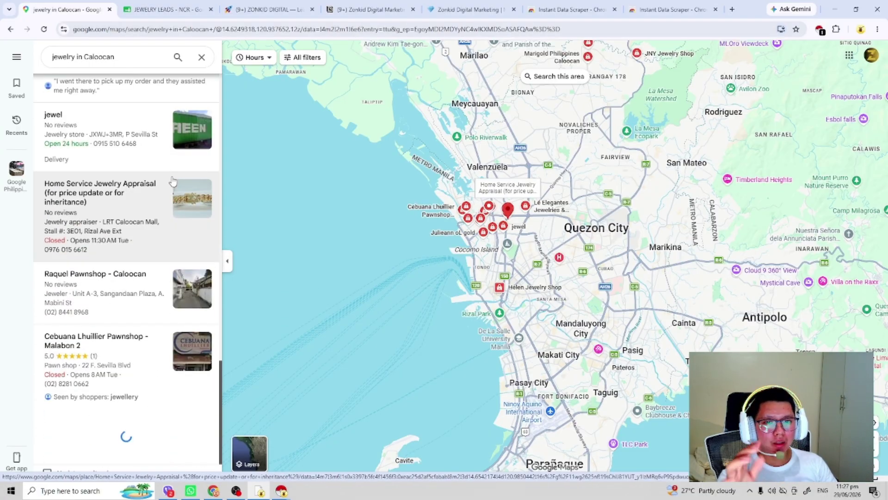
scroll(169, 194, down, 15)
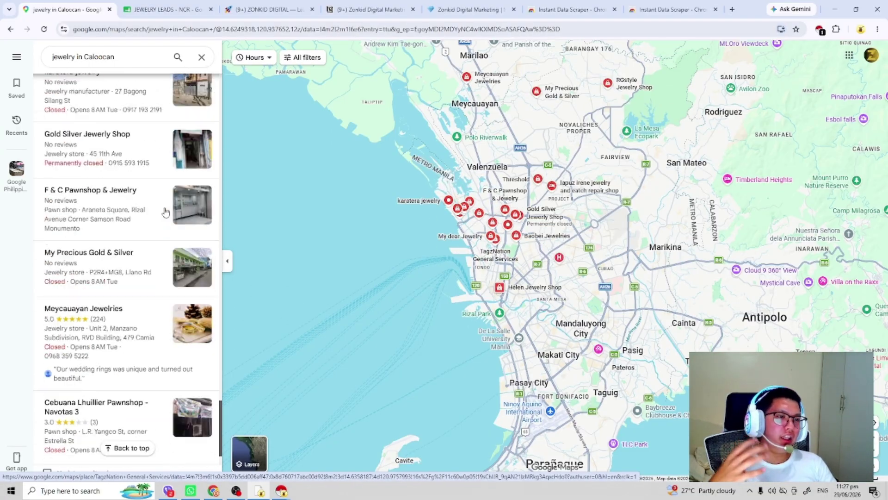
scroll(165, 213, down, 2)
scroll(167, 222, down, 12)
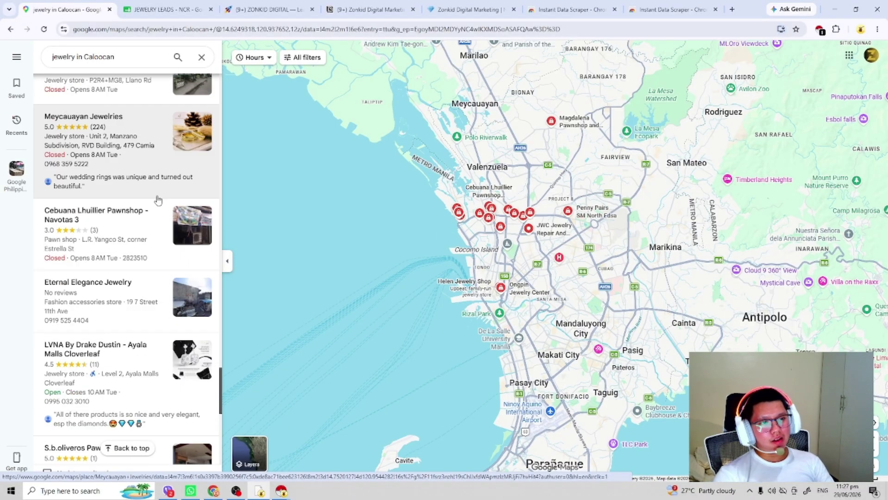
scroll(184, 173, down, 15)
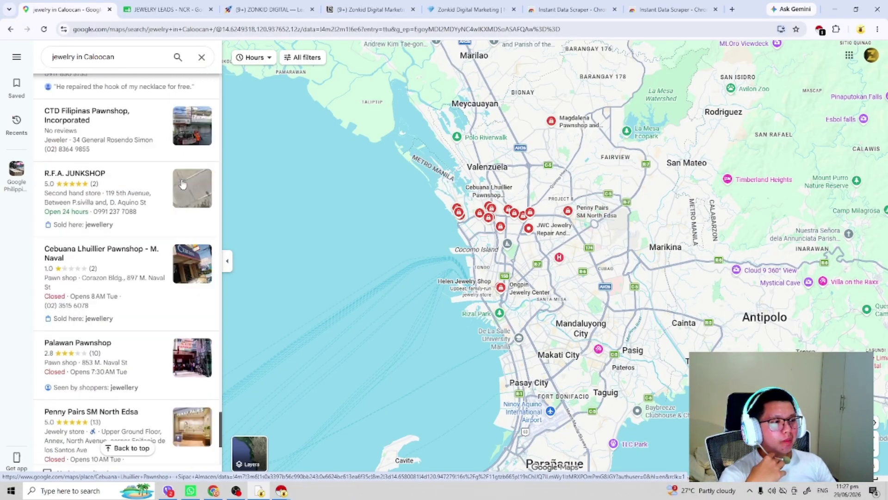
scroll(182, 185, down, 15)
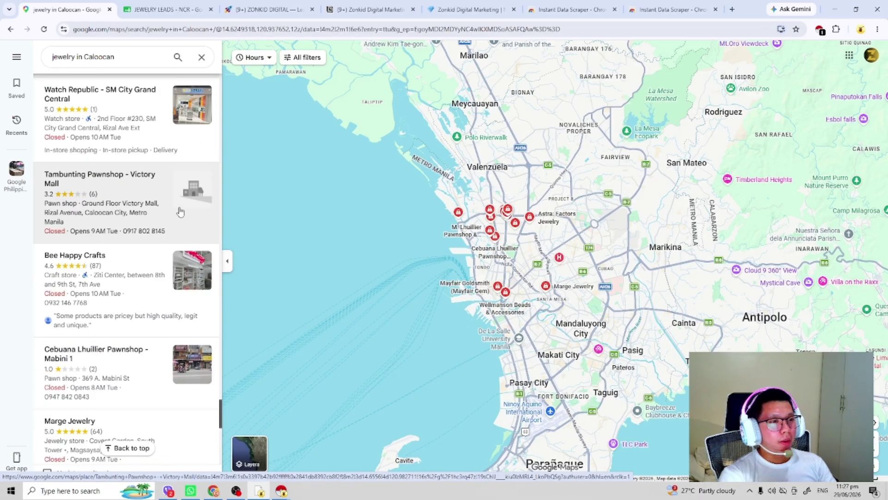
scroll(183, 216, down, 3)
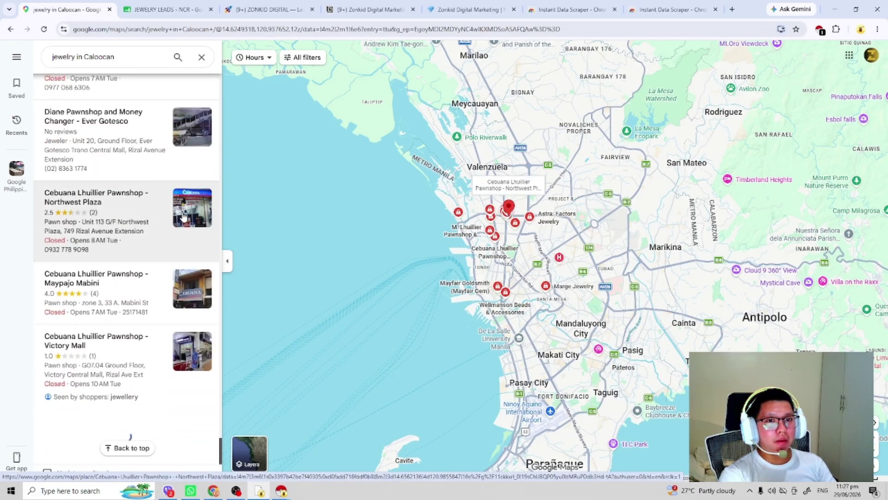
scroll(183, 216, down, 15)
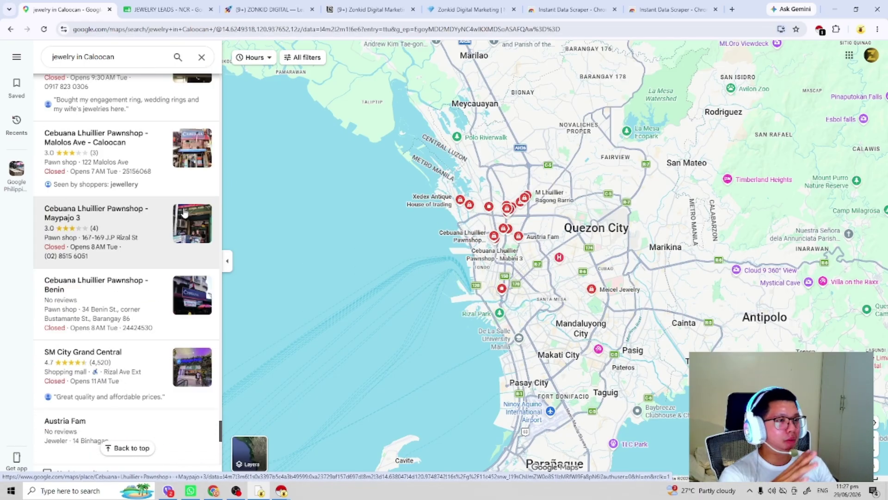
scroll(184, 212, down, 9)
scroll(183, 211, down, 10)
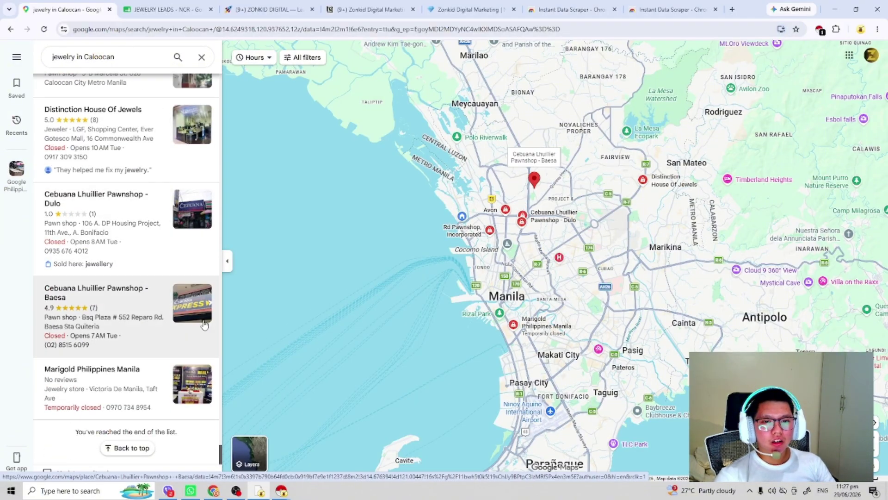
Scrape the Caloocan results with Instant Data Scraper, copy all rows, and return to the JEWELRY LEADS - NCR spreadsheet.
click(820, 29)
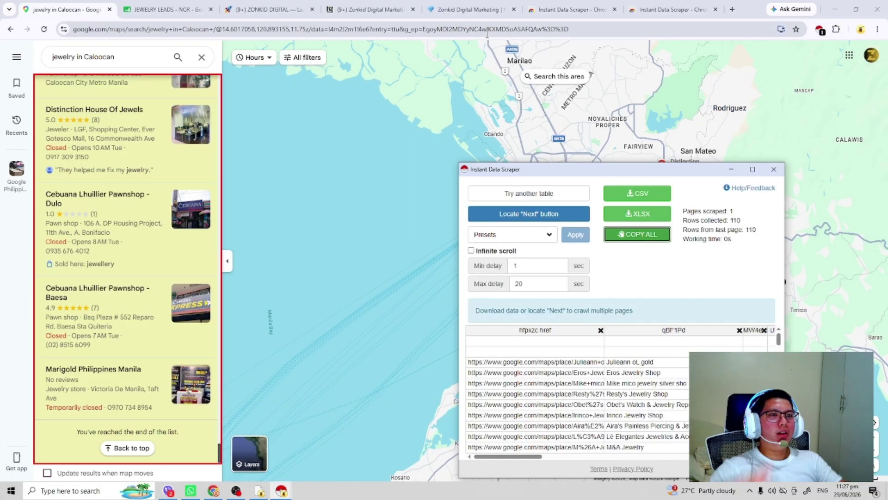
click(463, 9)
click(370, 10)
click(167, 10)
click(264, 6)
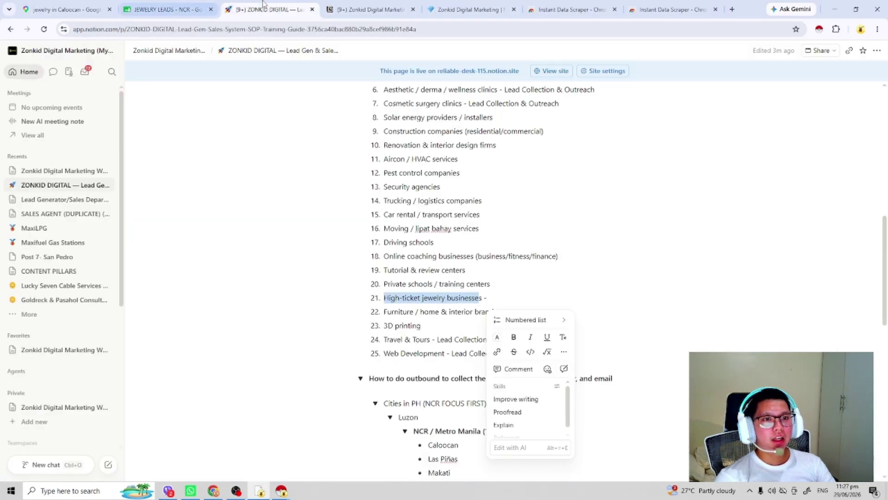
click(183, 6)
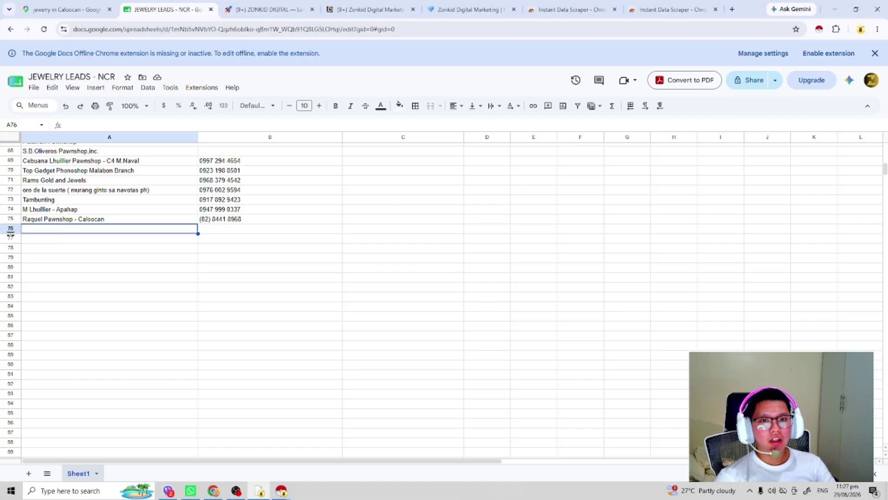
Paste the scraped Caloocan rows starting at row 76 and clear the Google Maps links from column A.
key(ctrl+v)
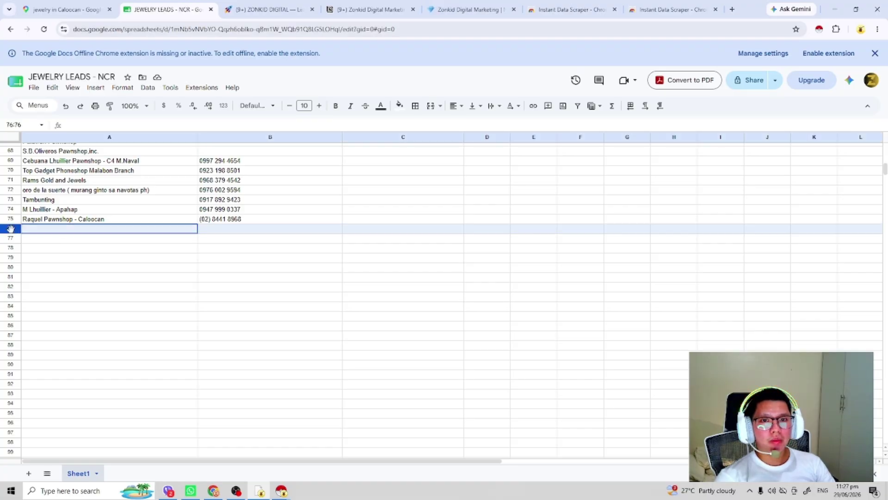
scroll(160, 261, down, 4)
scroll(160, 261, down, 18)
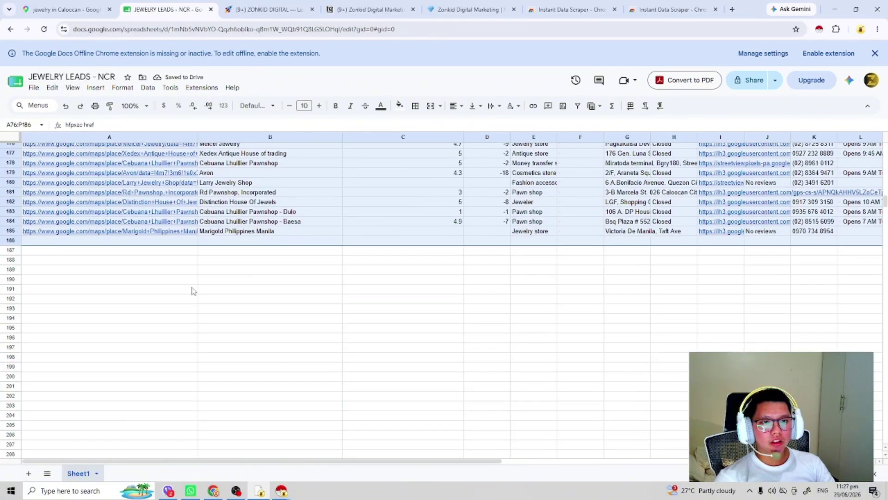
drag(193, 291, 115, 291)
key(Delete)
scroll(276, 309, down, 6)
scroll(277, 309, down, 17)
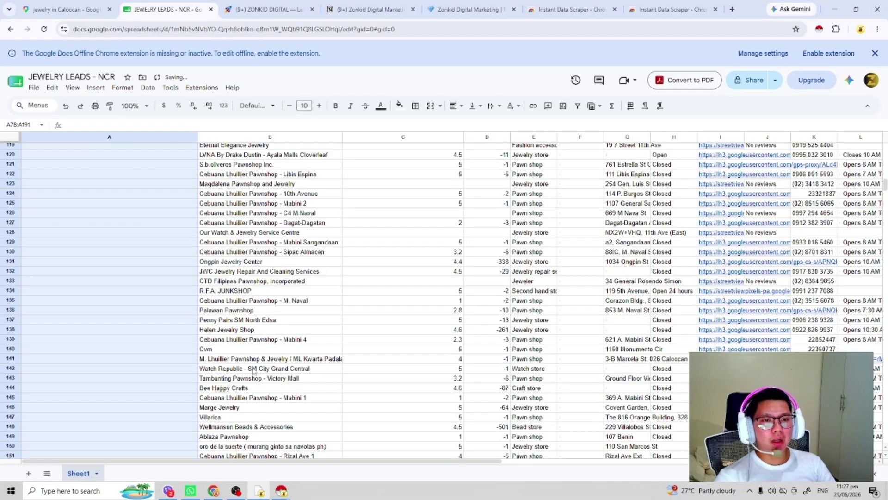
Copy the Caloocan business names from column B into column A, starting at cell A79.
click(276, 309)
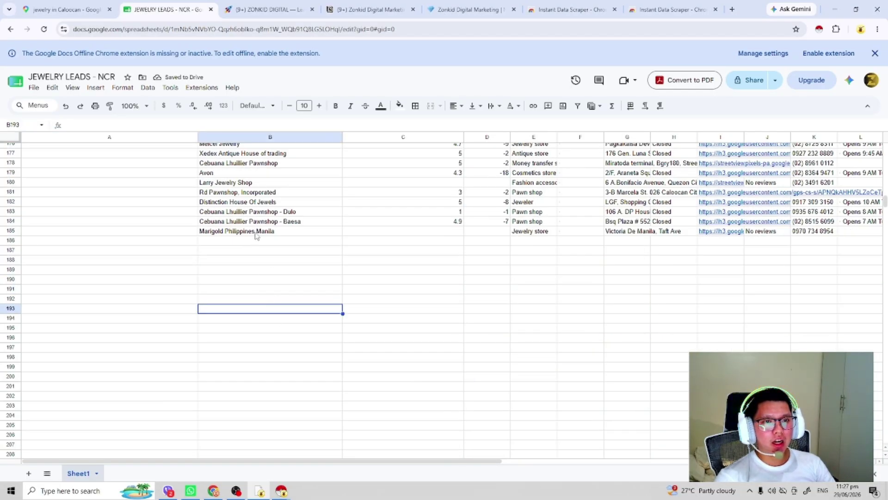
drag(255, 234, 227, 309)
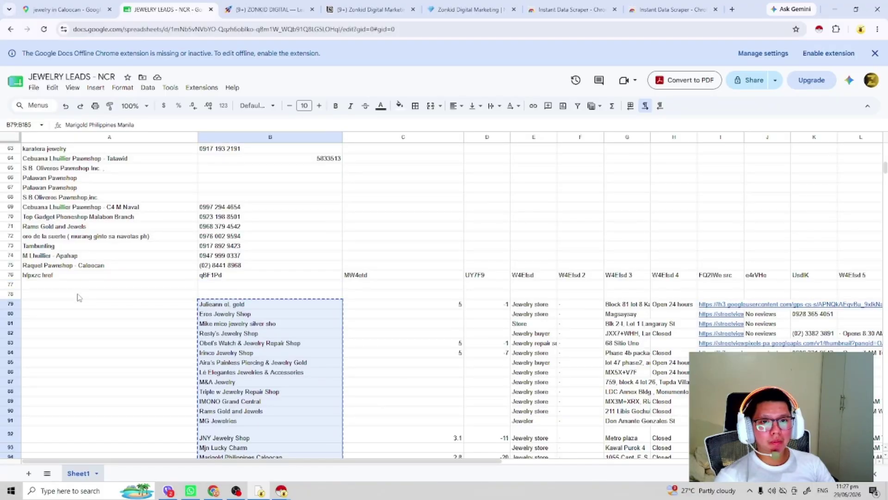
click(40, 278)
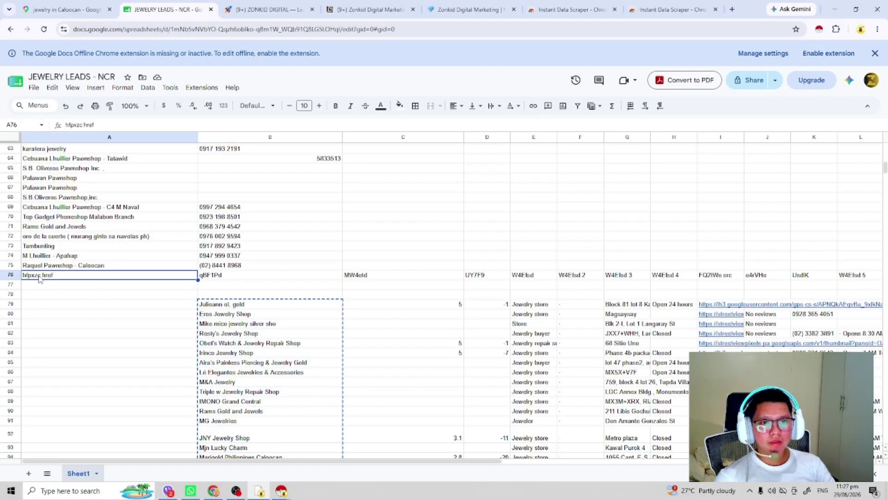
click(51, 306)
key(ctrl+v)
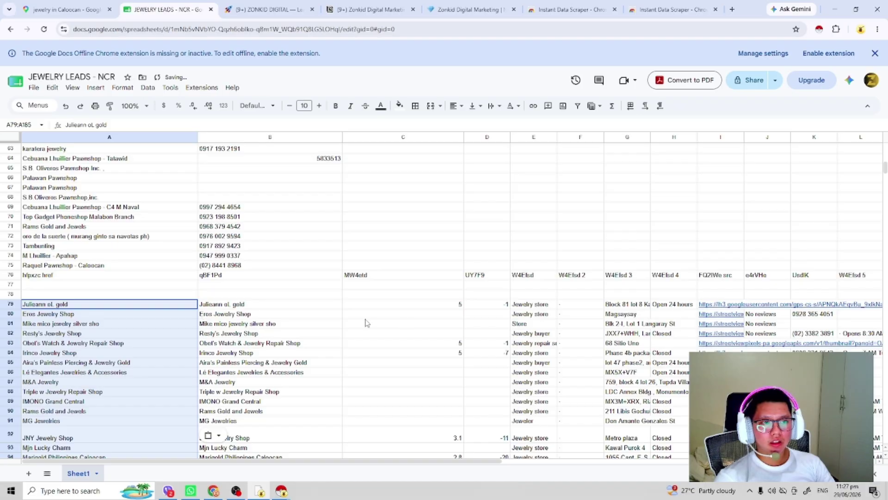
Clear the duplicate Caloocan business names from cells B79:B185.
scroll(366, 323, down, 20)
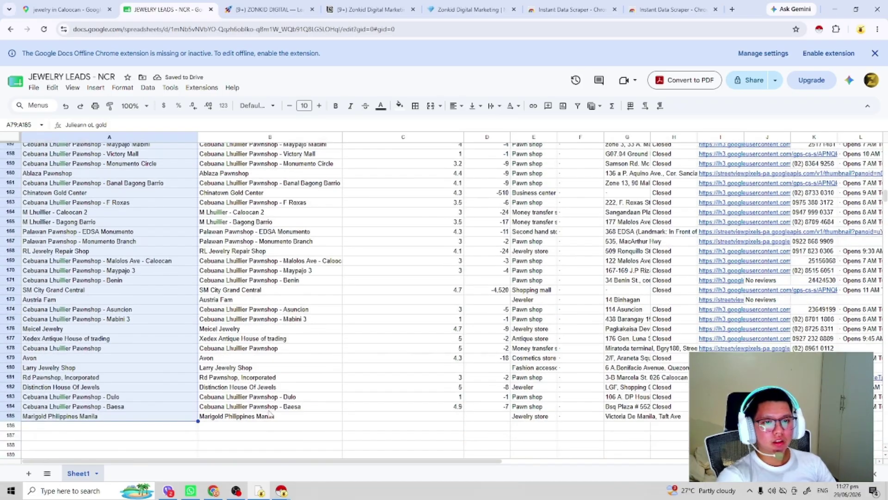
click(262, 416)
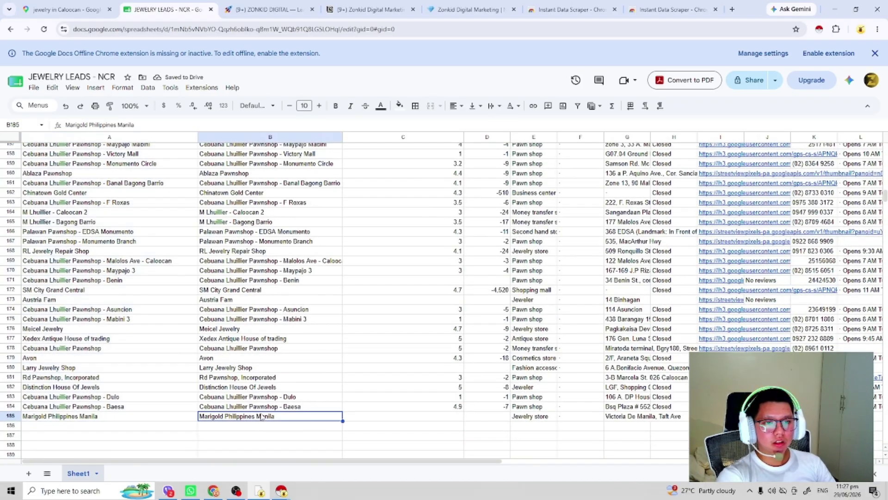
drag(262, 416, 262, 257)
scroll(263, 277, up, 17)
scroll(263, 269, up, 3)
key(Delete)
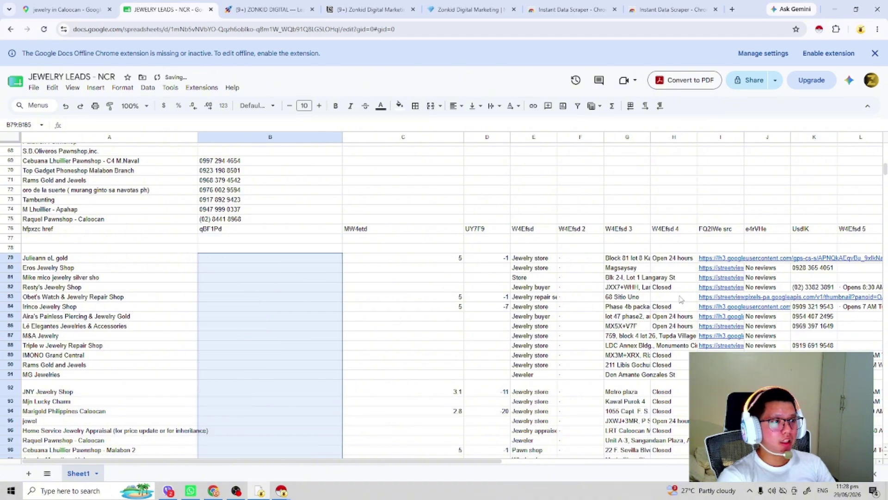
Copy the contact numbers from K80:K185 into column B, starting at cell B79.
scroll(639, 329, down, 4)
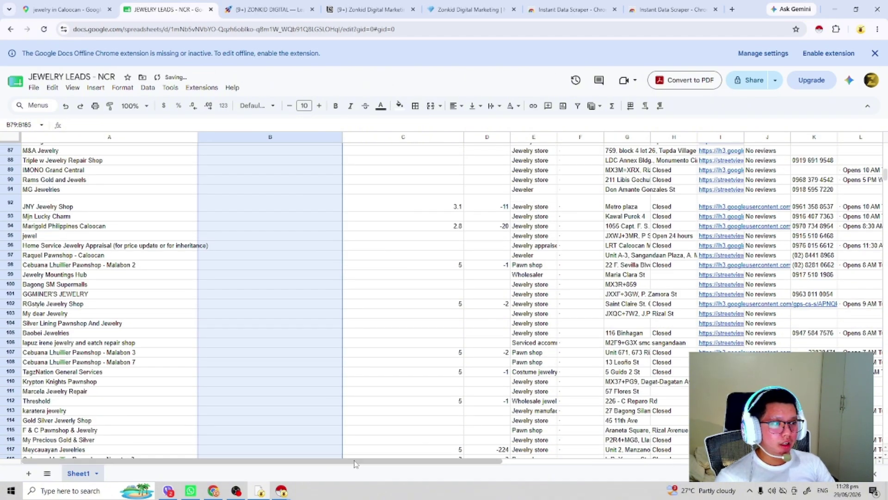
drag(373, 461, 496, 464)
scroll(613, 393, down, 18)
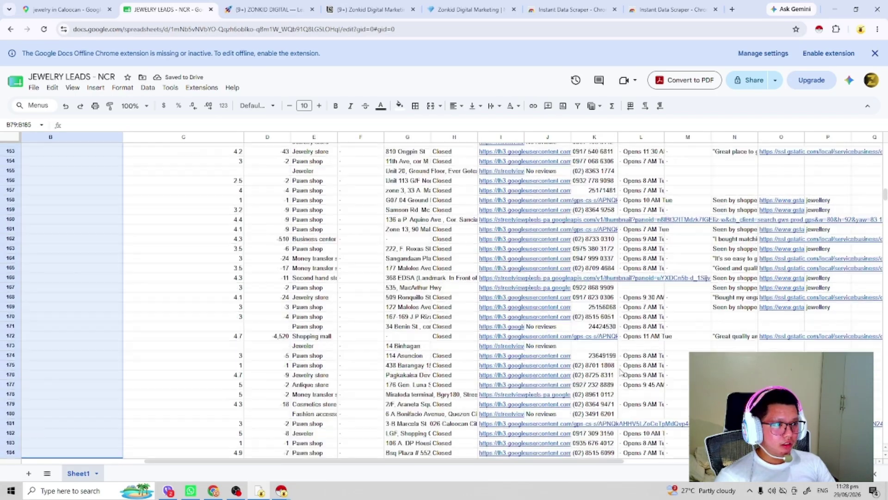
scroll(621, 329, up, 3)
mouse_move(596, 326)
mouse_down()
mouse_move(597, 292)
mouse_move(603, 340)
mouse_up()
scroll(597, 314, up, 15)
scroll(597, 292, up, 18)
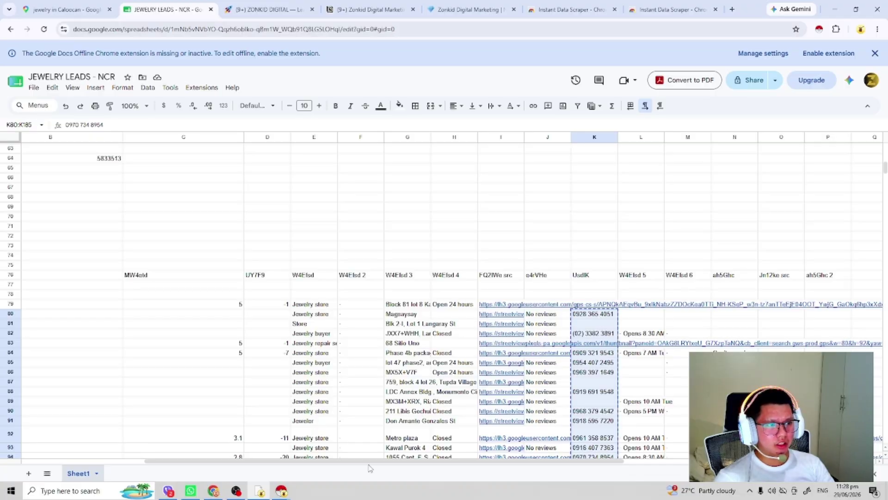
drag(369, 462, 48, 460)
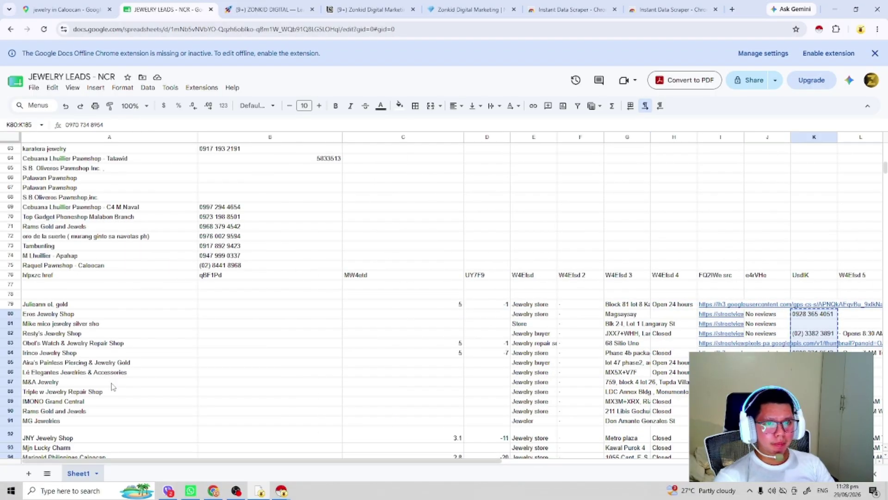
click(217, 309)
key(ctrl+v)
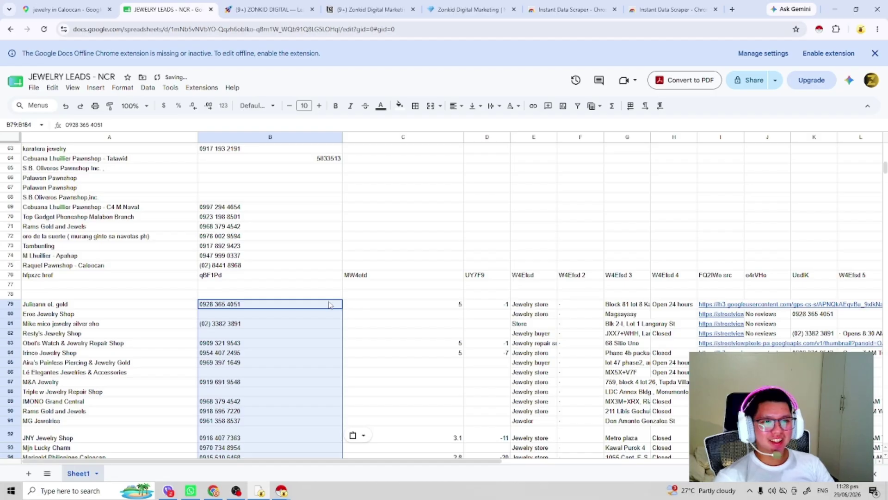
Delete rows 76 to 78 containing the scraper headers and blank rows above the Caloocan leads.
click(11, 294)
shift+click(10, 276)
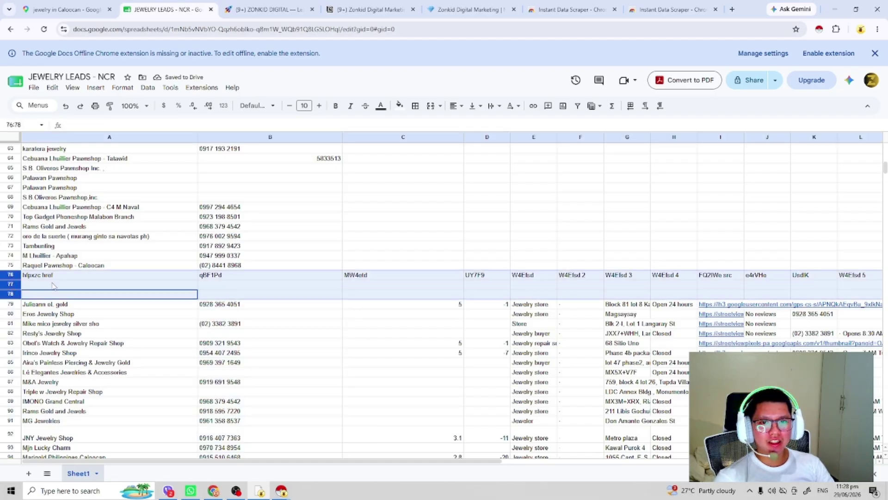
right_click(52, 286)
click(98, 342)
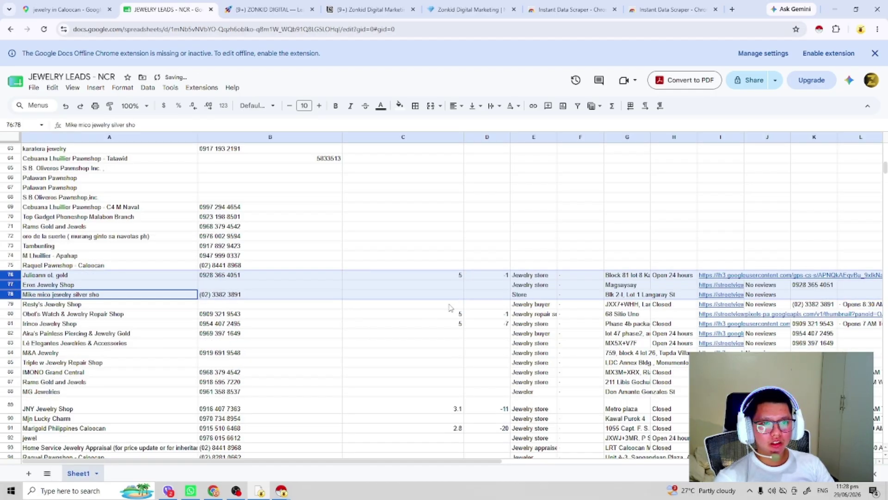
Clear all leftover scraped data from columns C through V, keeping only the names and contact numbers.
click(426, 316)
click(449, 276)
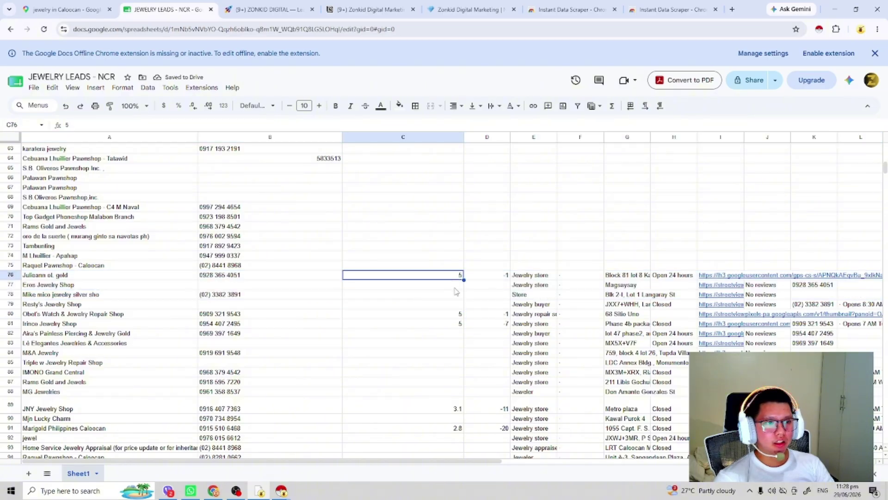
scroll(456, 301, down, 20)
scroll(457, 319, down, 4)
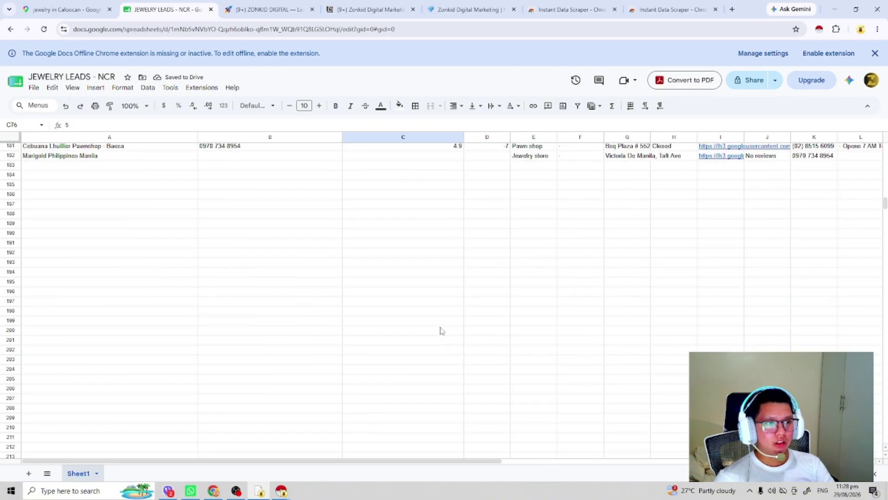
scroll(440, 333, up, 4)
scroll(515, 238, up, 10)
drag(436, 381, 886, 72)
scroll(444, 313, down, 8)
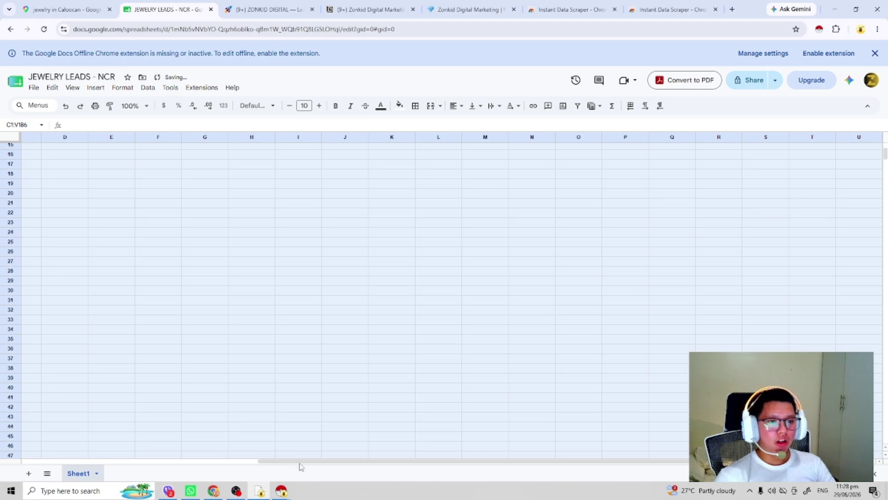
scroll(324, 315, left, 3)
scroll(307, 314, down, 20)
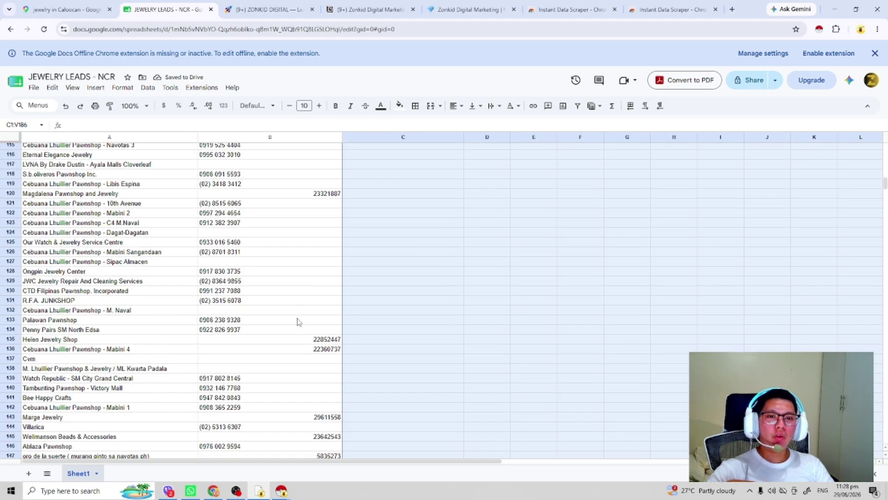
click(216, 286)
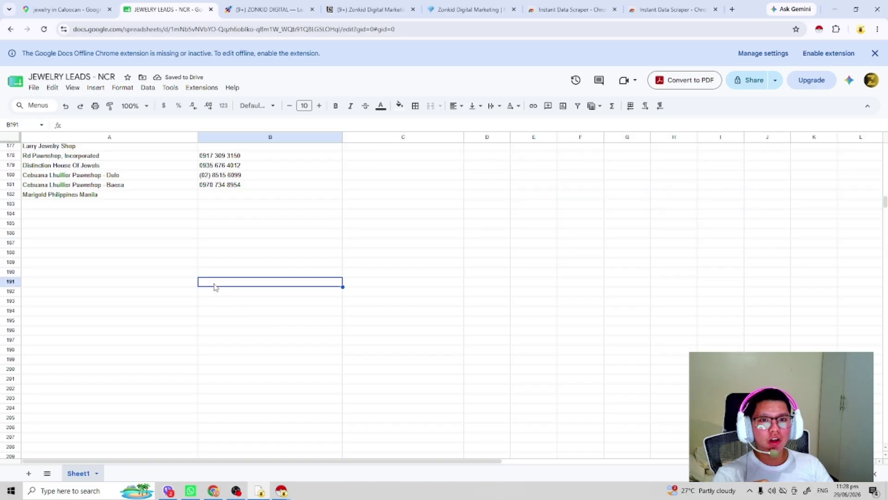
Switch to the Zonkid Digital Marketing page in Notion, mark Caloocan with "- DONE", and copy Las Piñas from the city list.
click(546, 8)
click(342, 6)
click(463, 5)
click(589, 5)
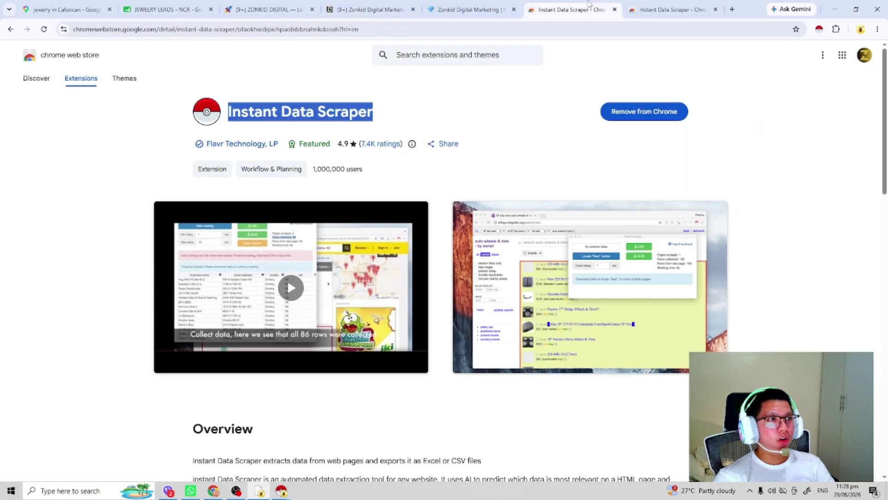
click(668, 5)
click(462, 7)
click(370, 8)
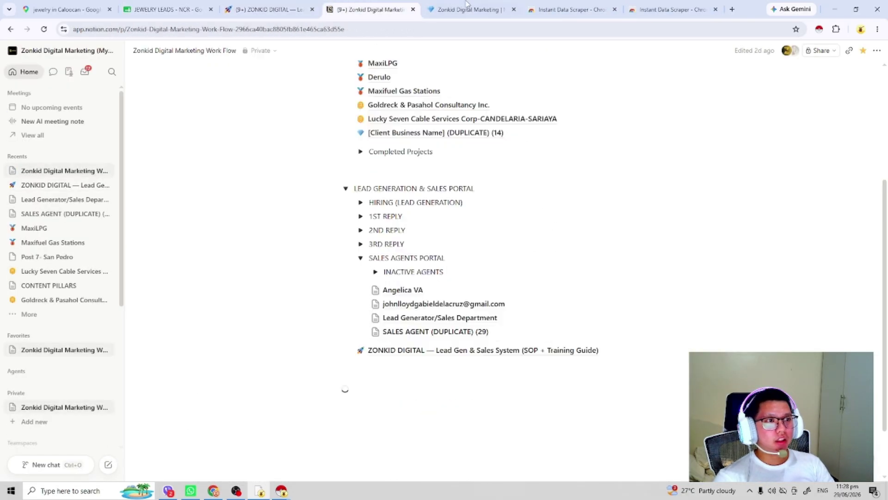
click(470, 9)
click(604, 162)
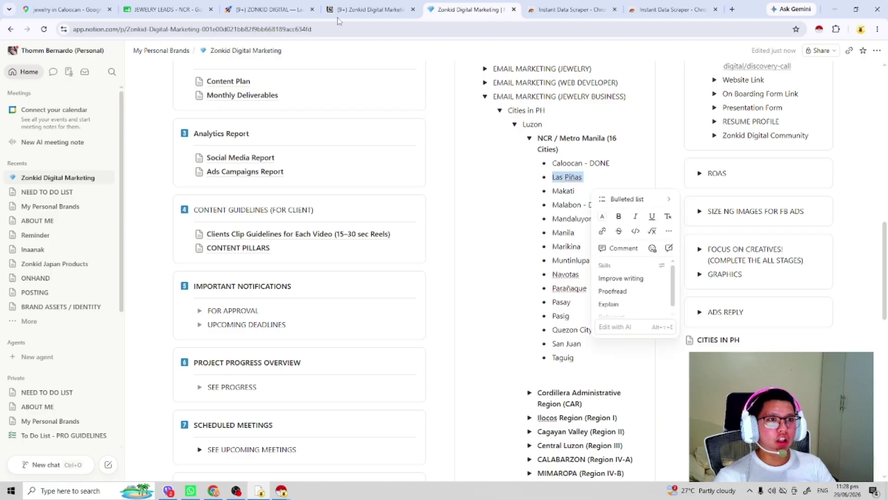
Return to Google Maps and search for "jewelry in Las Piñas".
click(162, 9)
click(69, 10)
double_click(95, 55)
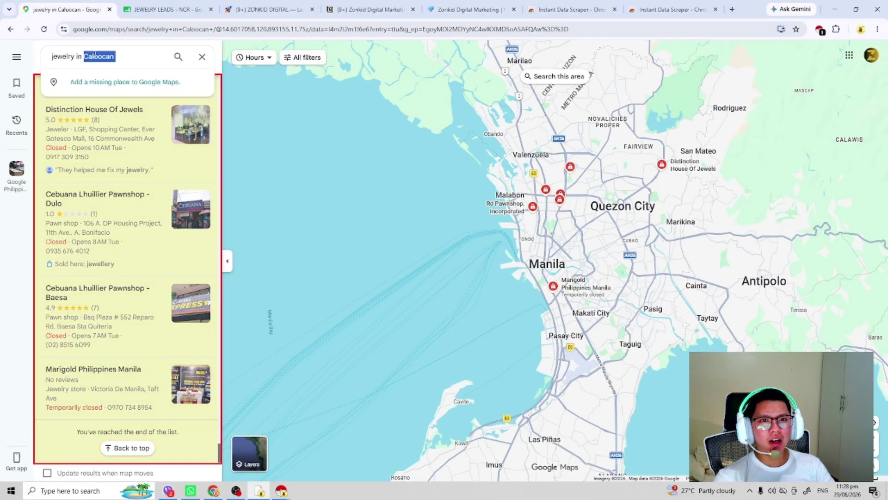
key(Return)
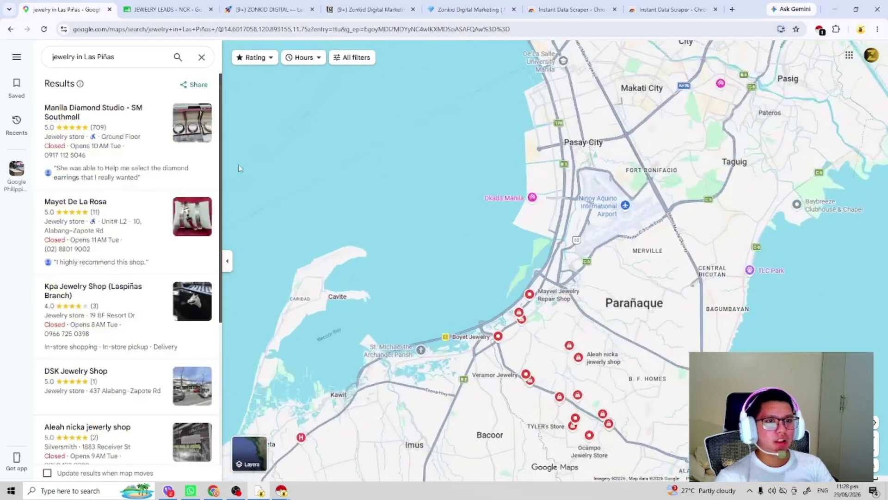
Load more of the Las Piñas jewelry results in the Google Maps list.
scroll(173, 322, down, 15)
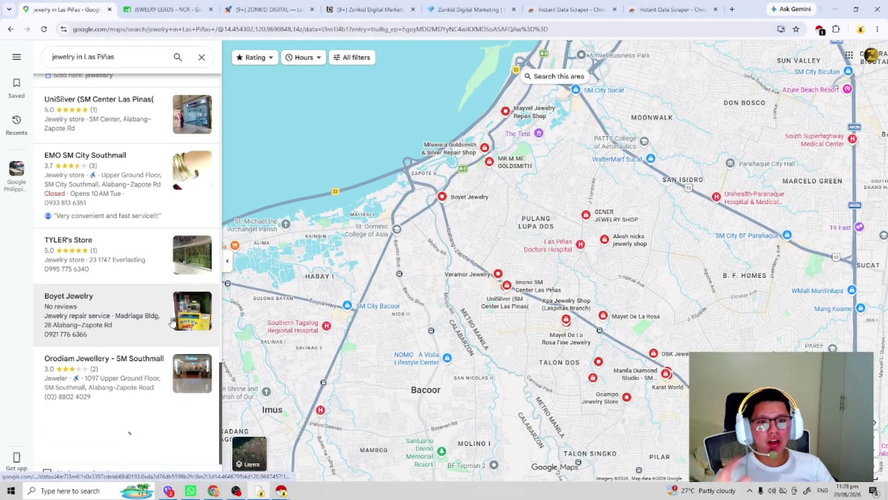
scroll(165, 325, down, 20)
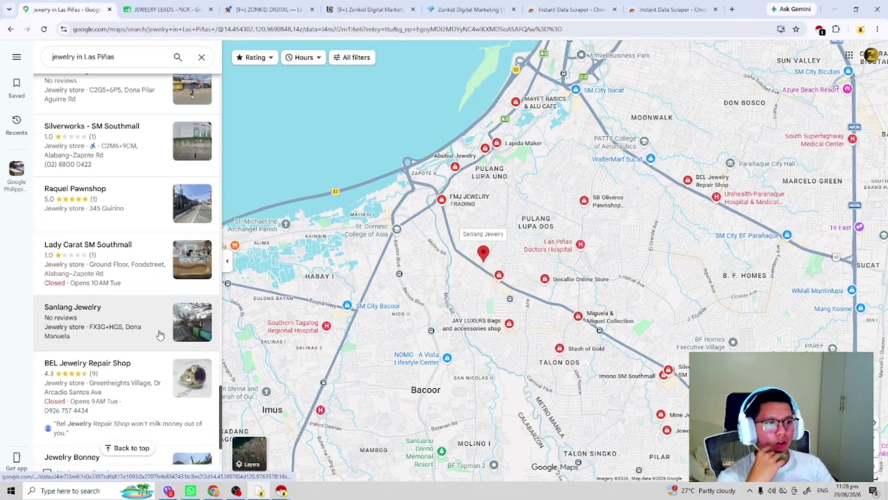
scroll(159, 332, down, 2)
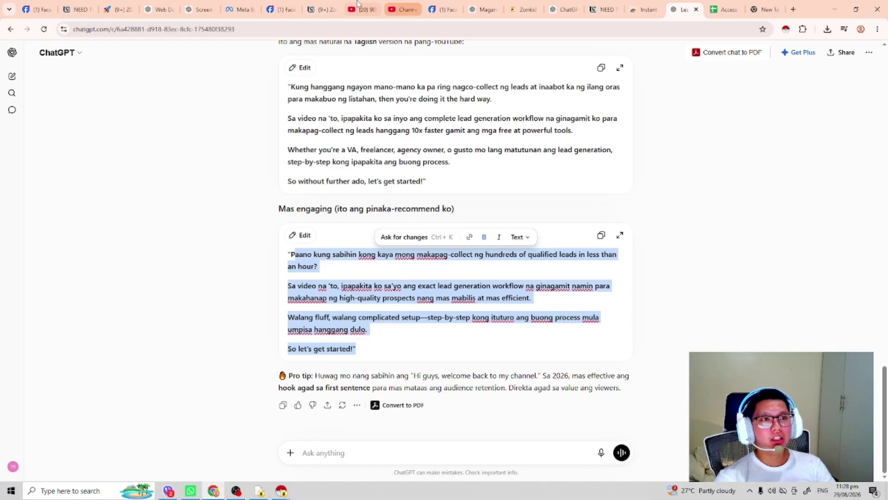
Play the 90's Chill Lofi video on YouTube and return to the Las Piñas results in Google Maps.
click(357, 5)
key(space)
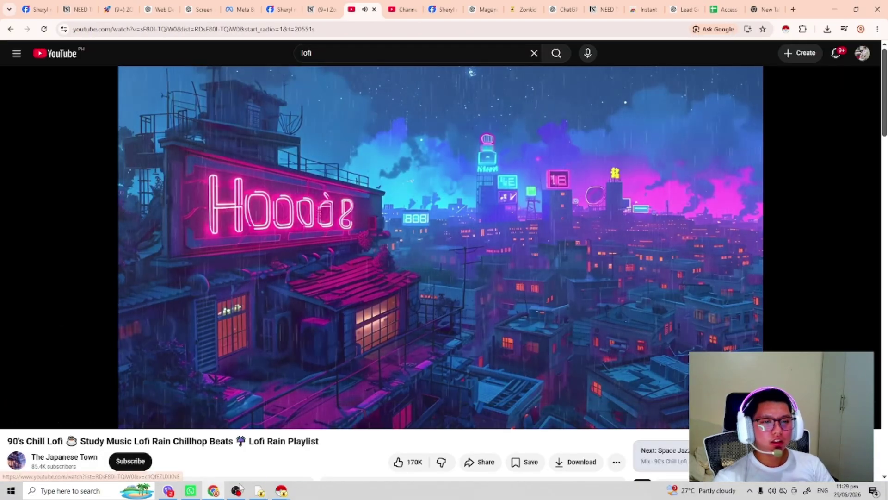
mouse_move(281, 491)
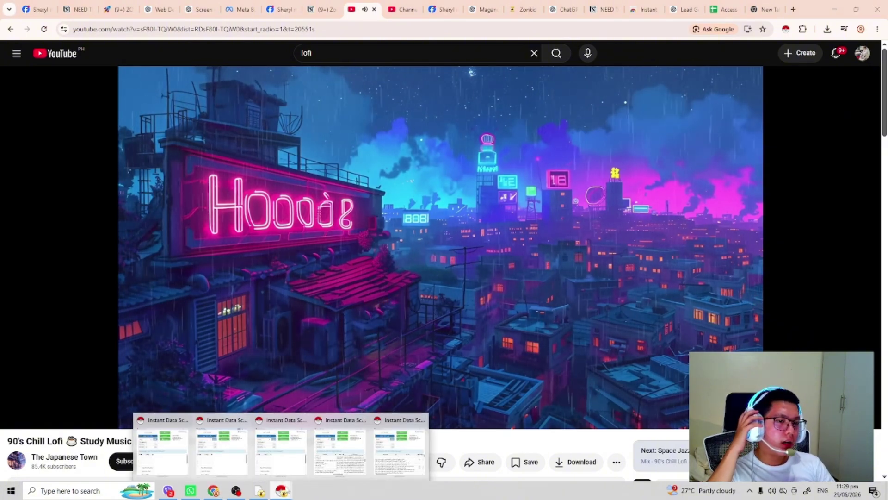
click(261, 491)
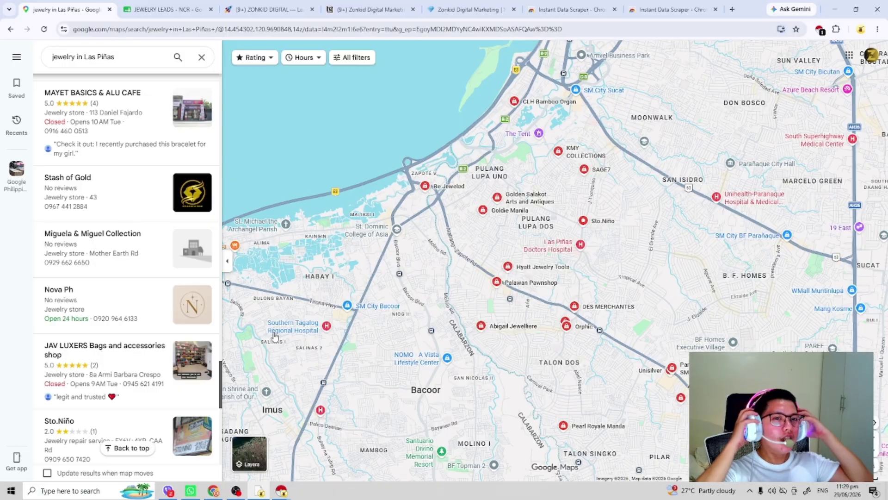
mouse_move(275, 336)
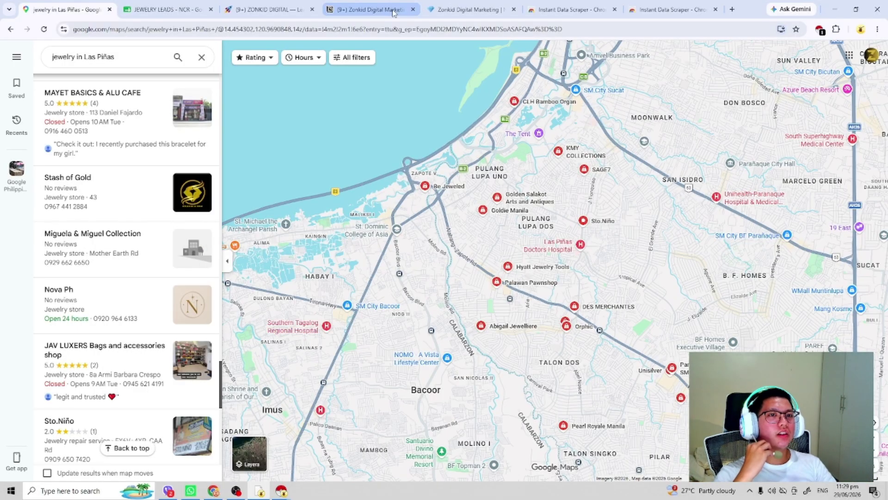
click(185, 9)
click(314, 4)
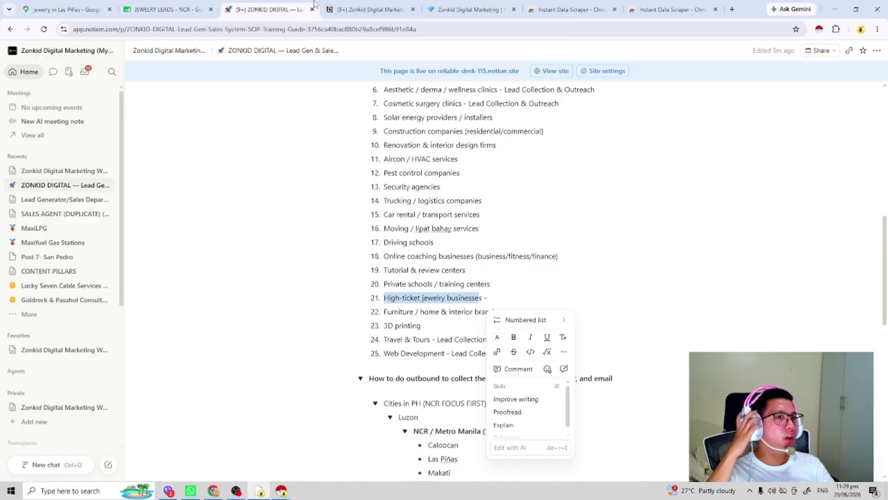
click(396, 2)
click(501, 3)
click(574, 4)
click(505, 3)
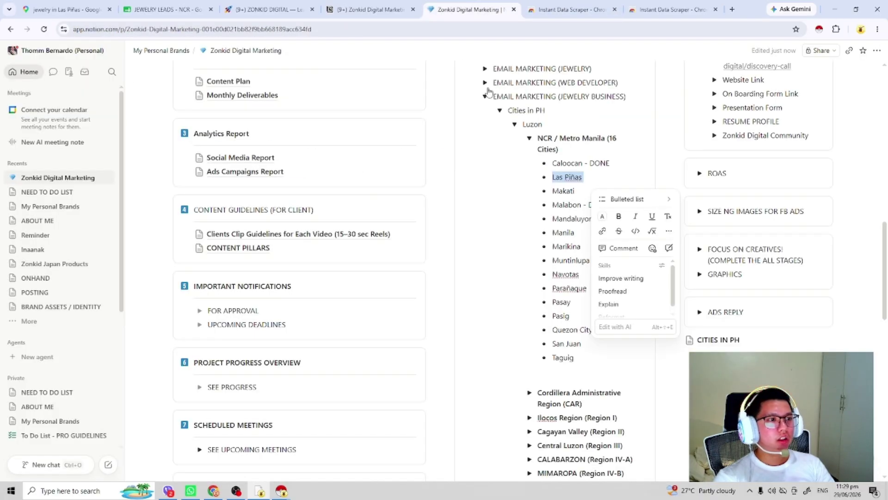
click(67, 5)
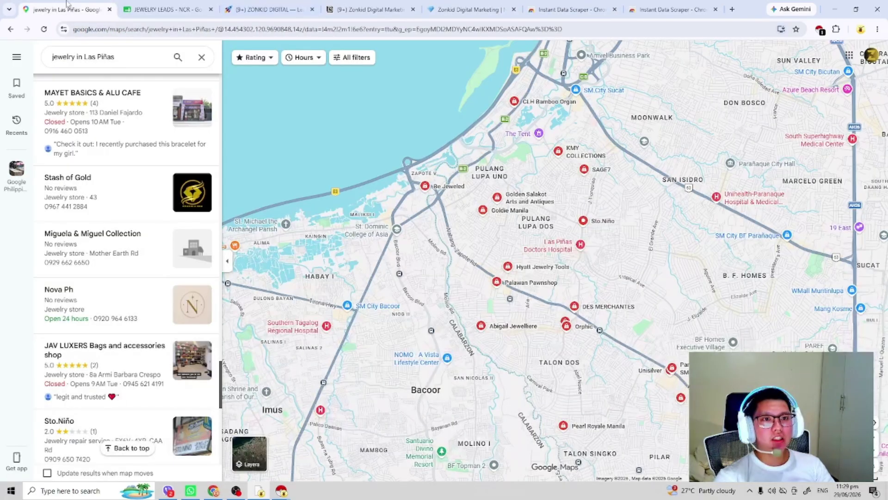
Load the remaining Las Piñas jewelry results in the Google Maps list and scrape them with Instant Data Scraper.
scroll(164, 218, down, 20)
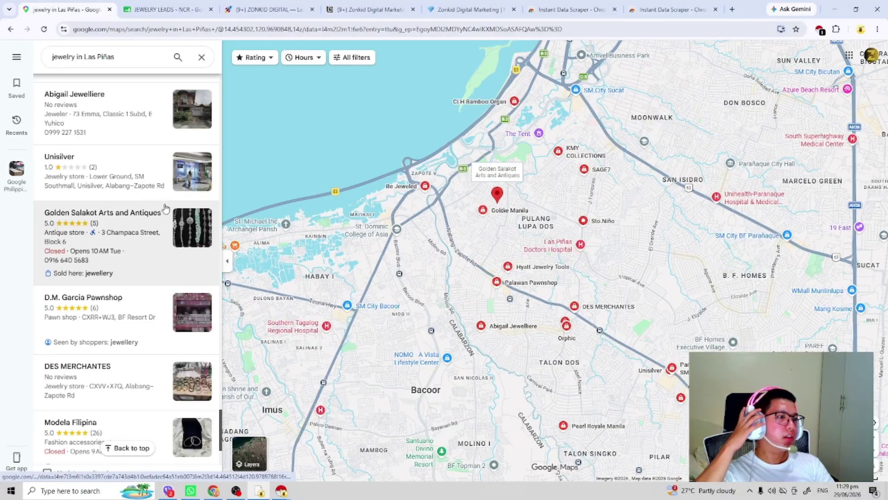
scroll(164, 217, down, 2)
scroll(163, 219, down, 5)
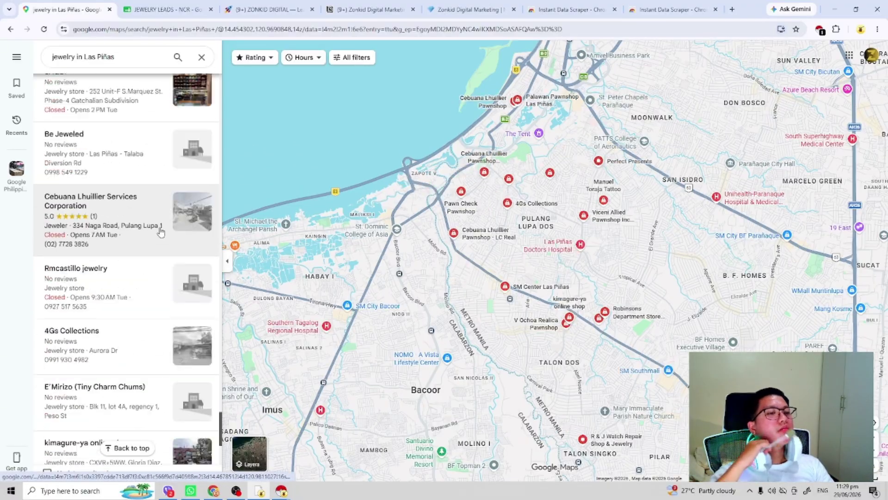
click(820, 30)
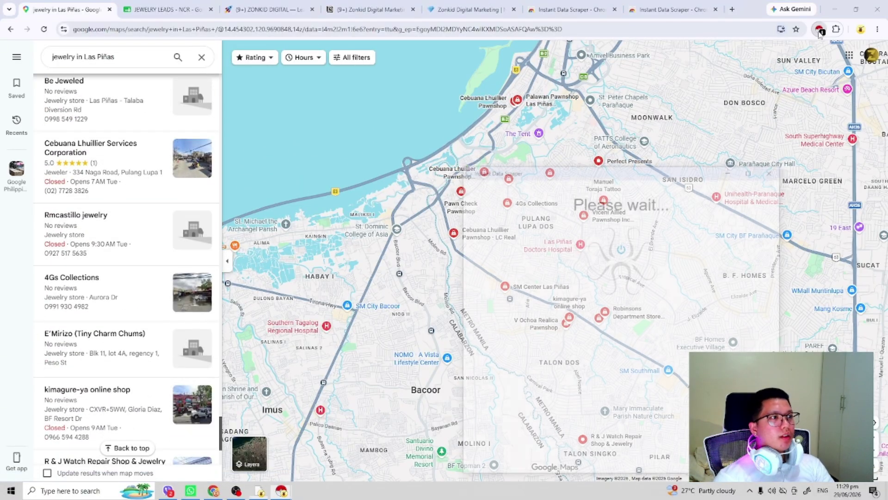
Switch to the JEWELRY LEADS - NCR spreadsheet and paste the scraped Las Piñas data starting at row 183.
click(194, 4)
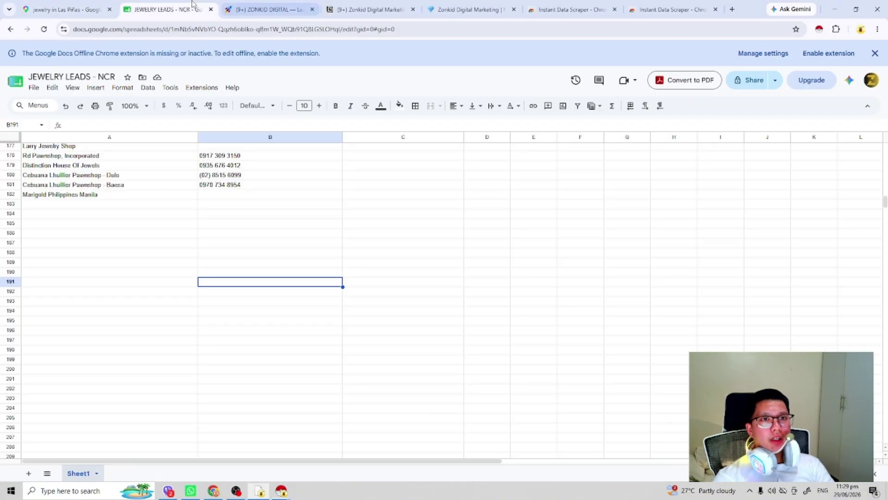
click(10, 204)
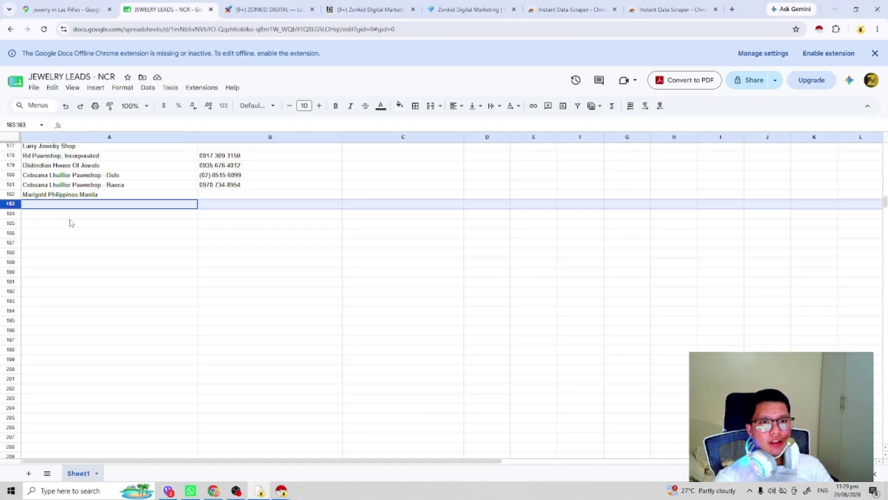
key(ctrl+v)
scroll(227, 281, down, 7)
scroll(222, 289, down, 7)
scroll(159, 291, up, 2)
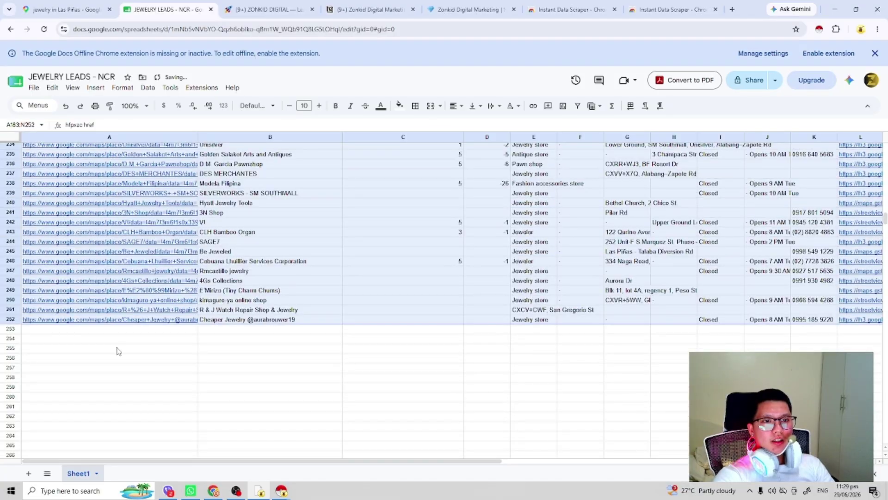
Clear the Google Maps links from column A of the pasted Las Piñas rows, A184:A256.
drag(118, 357, 72, 357)
scroll(129, 287, up, 11)
scroll(127, 267, up, 5)
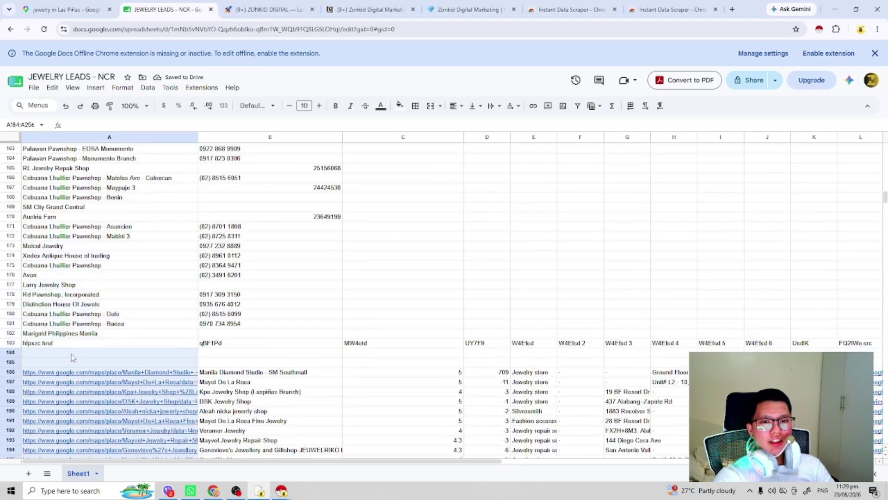
key(Delete)
Move the Las Piñas business names from B186:B252 into column A, starting at A186.
scroll(296, 360, down, 15)
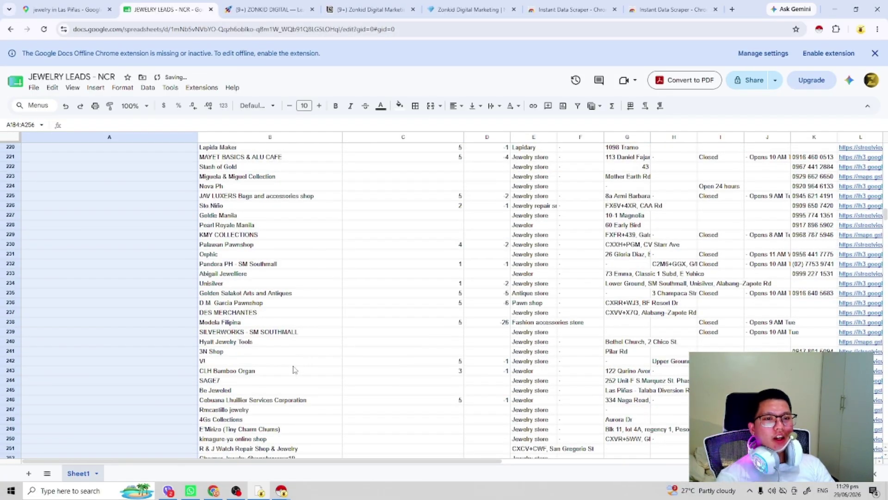
scroll(284, 393, up, 2)
click(253, 383)
drag(259, 366, 240, 240)
scroll(257, 325, up, 3)
scroll(257, 327, up, 10)
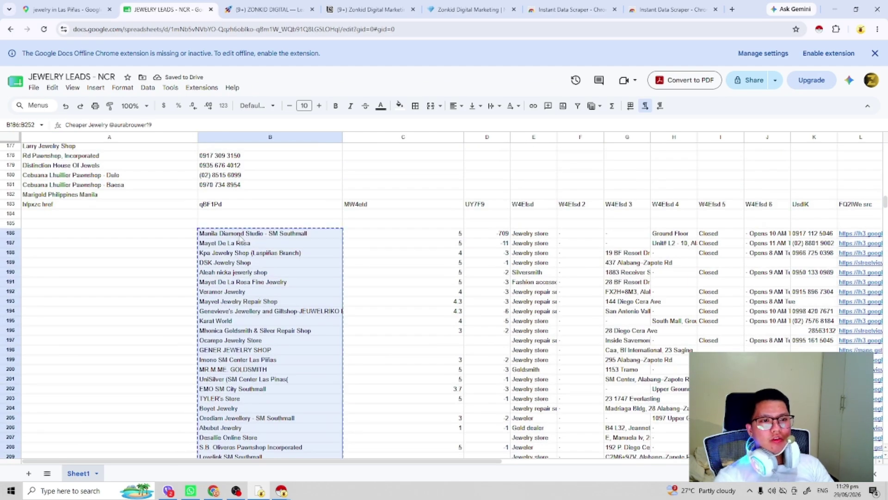
click(104, 235)
key(ctrl+v)
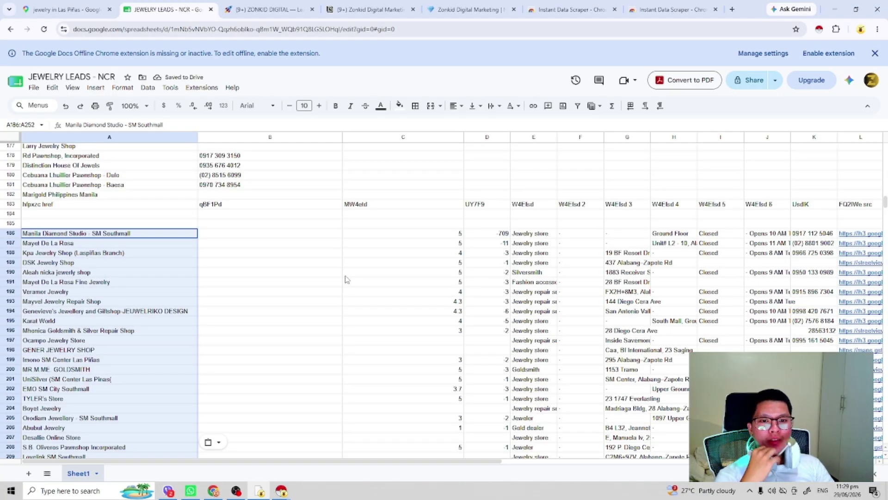
Copy the Las Piñas contact numbers from column K into column B, starting at B186.
scroll(623, 306, down, 11)
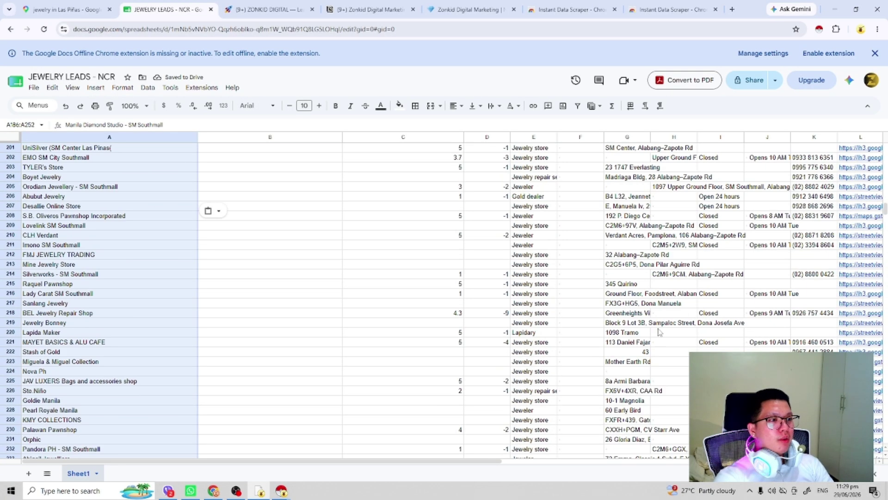
click(808, 329)
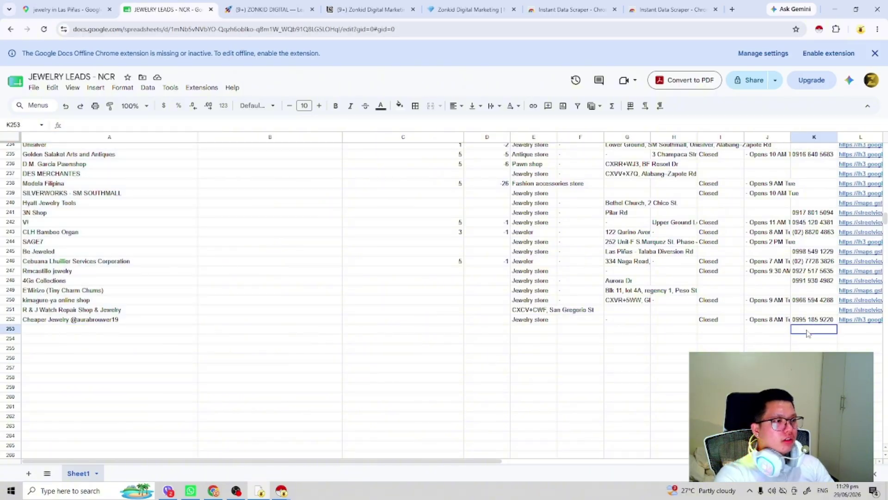
scroll(810, 324, up, 12)
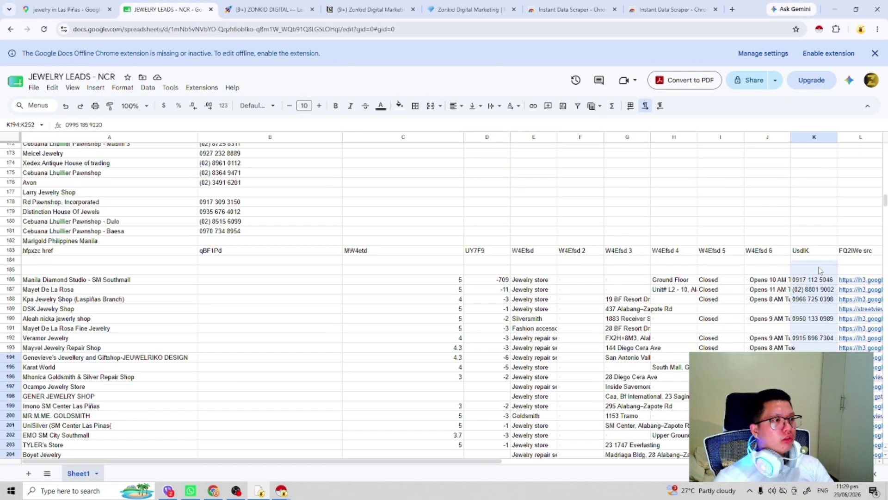
shift+click(815, 289)
click(215, 279)
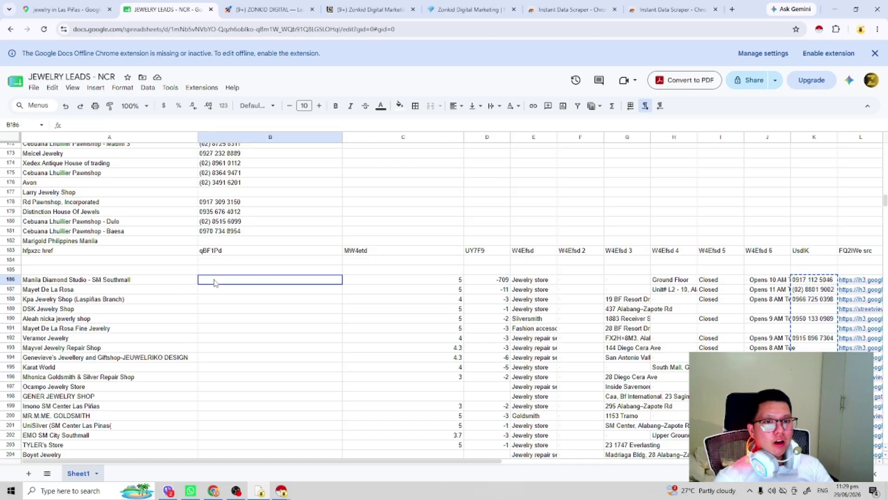
key(ctrl+v)
Delete rows 183 to 185, which hold the scraped header and blank cells above the Las Piñas leads.
click(10, 269)
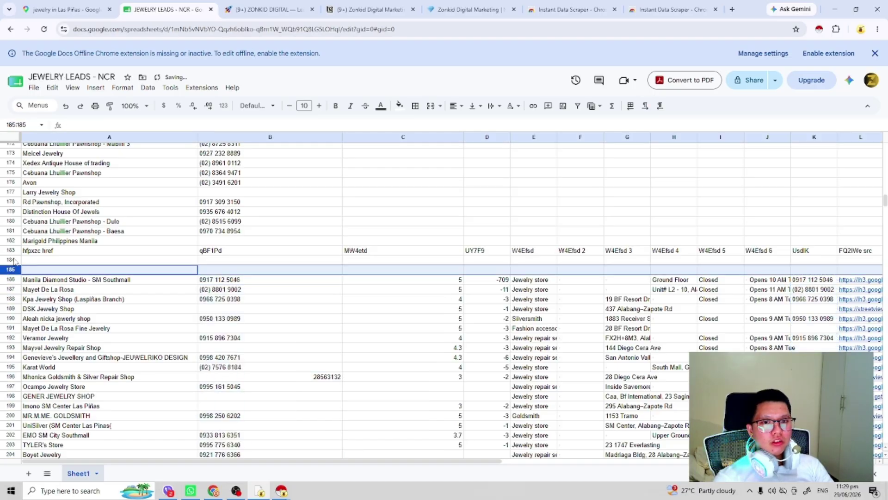
shift+click(15, 251)
right_click(15, 251)
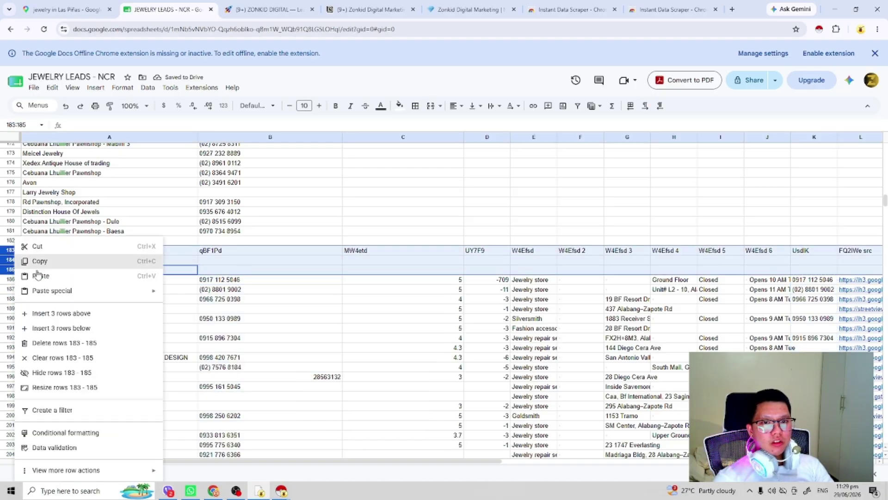
click(56, 343)
Clear the extra scraped data in C172:Q253 and check the remaining Las Piñas names and numbers.
click(445, 311)
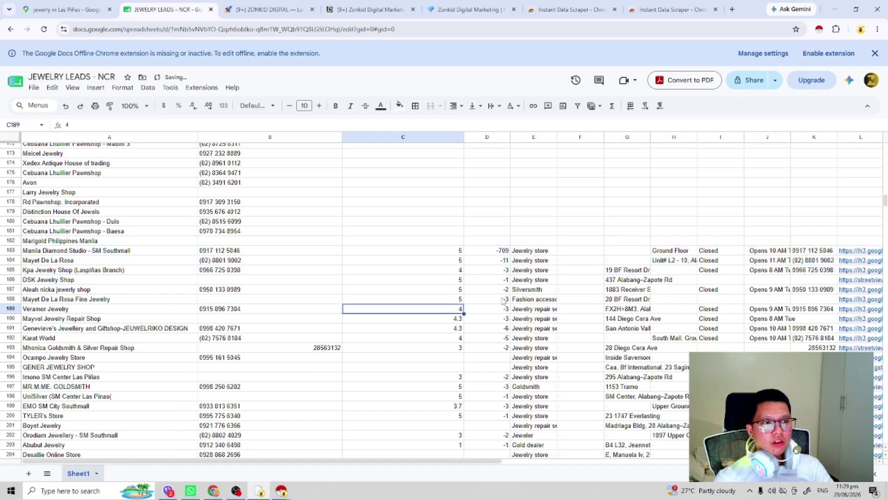
scroll(447, 403, down, 10)
drag(440, 382, 828, 255)
key(Delete)
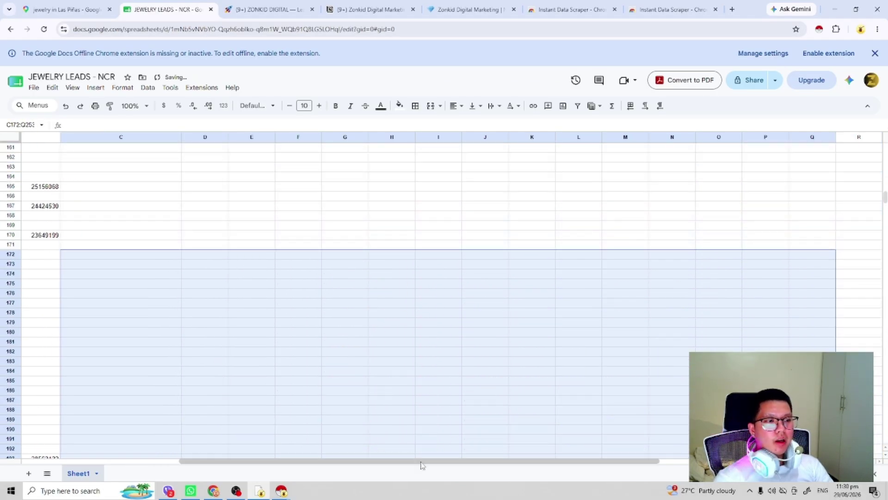
drag(420, 461, 92, 398)
scroll(179, 332, down, 19)
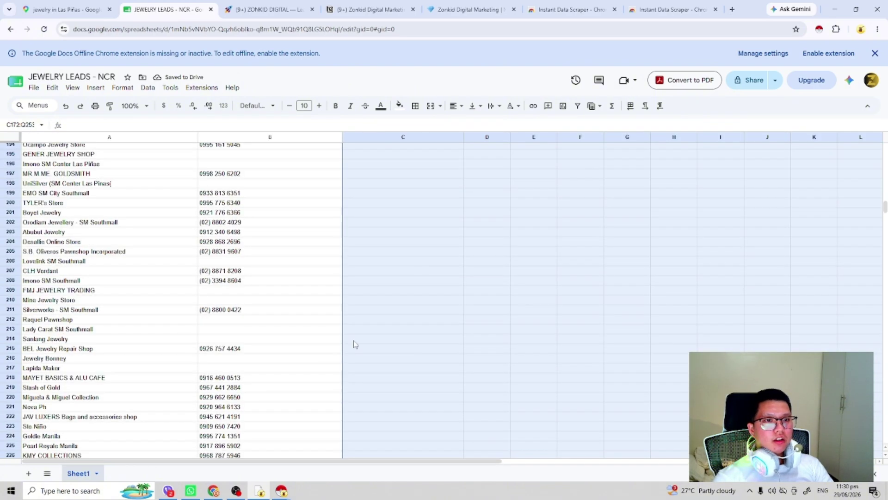
click(208, 302)
scroll(208, 305, up, 17)
Switch to the Zonkid Digital Marketing page in Notion, mark Las Piñas with "- DONE", and copy Makati from the city list.
click(112, 5)
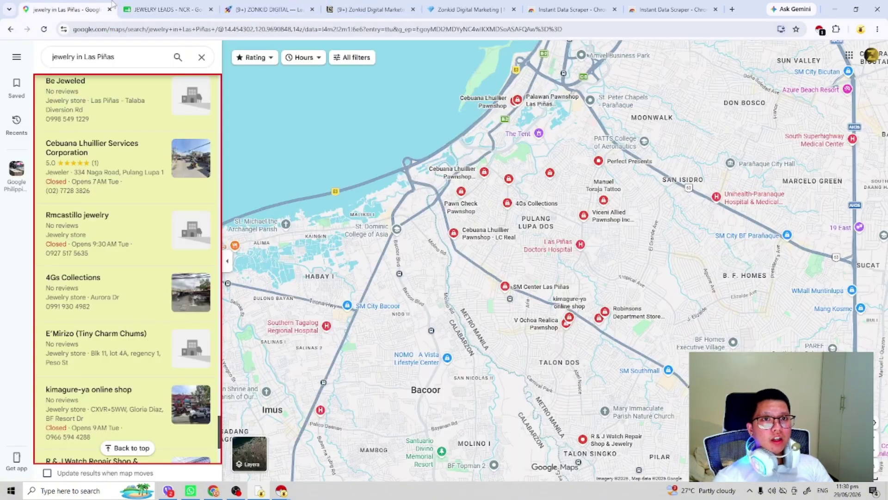
click(388, 5)
click(439, 6)
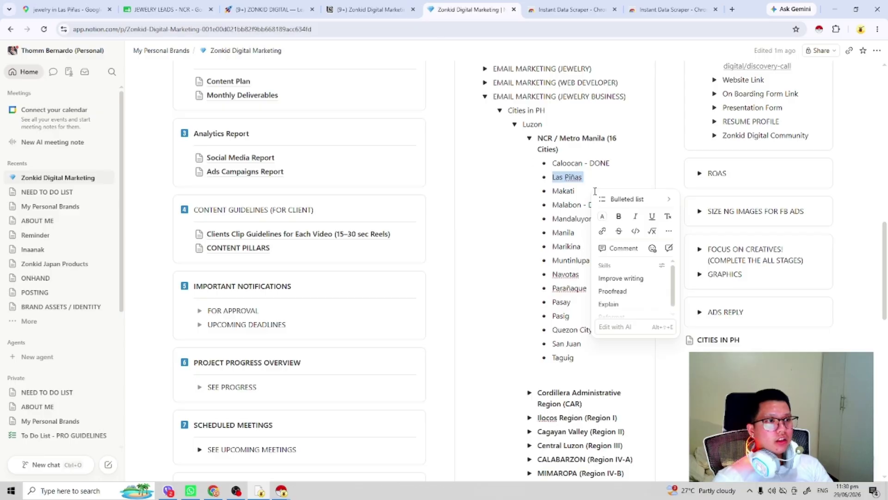
click(609, 163)
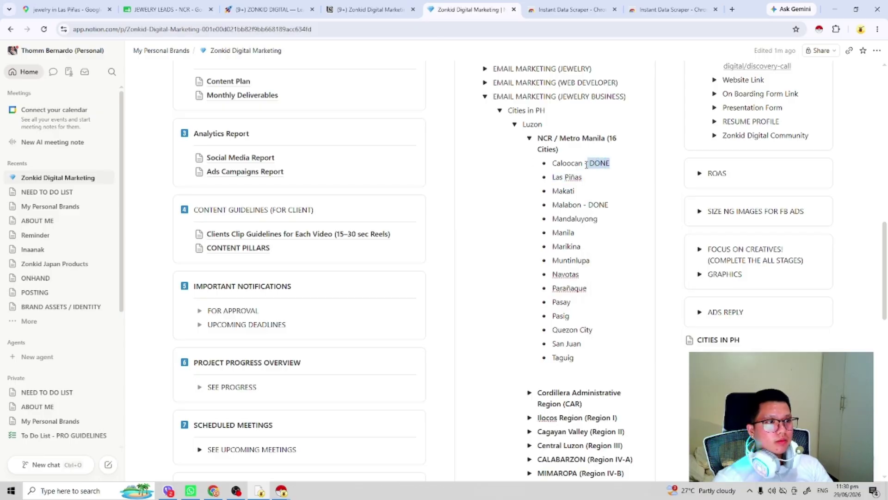
click(586, 177)
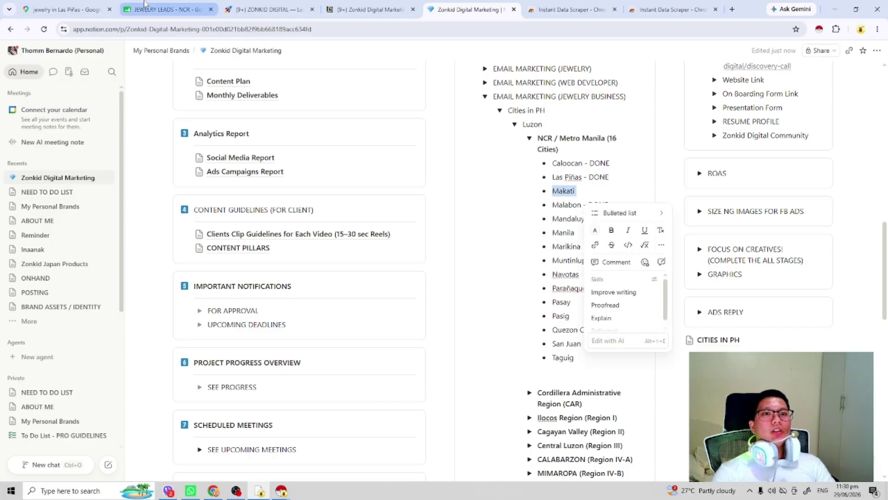
Return to Google Maps and search for "jewelry in Makati".
click(88, 6)
drag(82, 58, 115, 59)
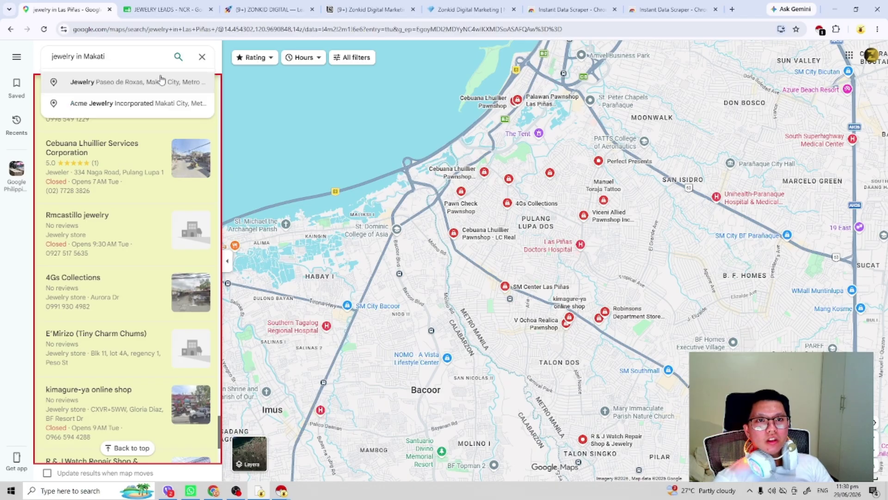
text(Makati)
key(Return)
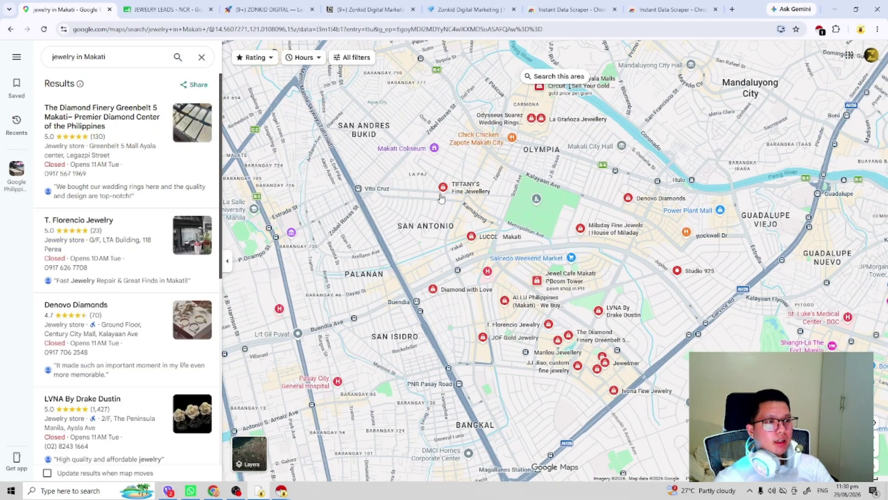
Load more of the Makati jewelry results in the Google Maps list.
scroll(157, 211, down, 5)
scroll(157, 212, down, 15)
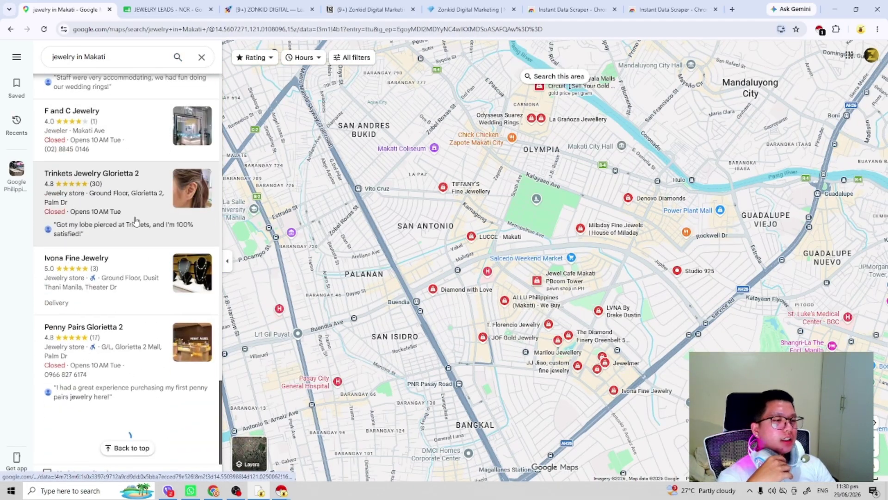
scroll(134, 222, down, 20)
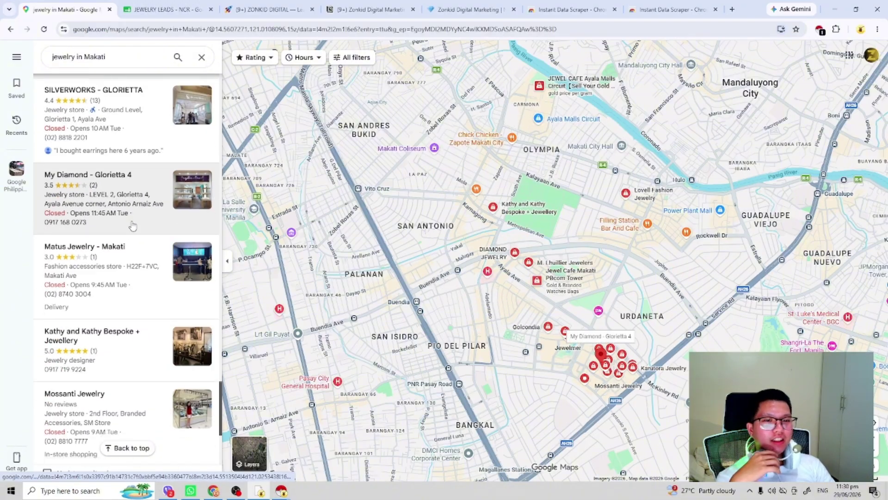
scroll(134, 234, down, 3)
scroll(130, 232, down, 10)
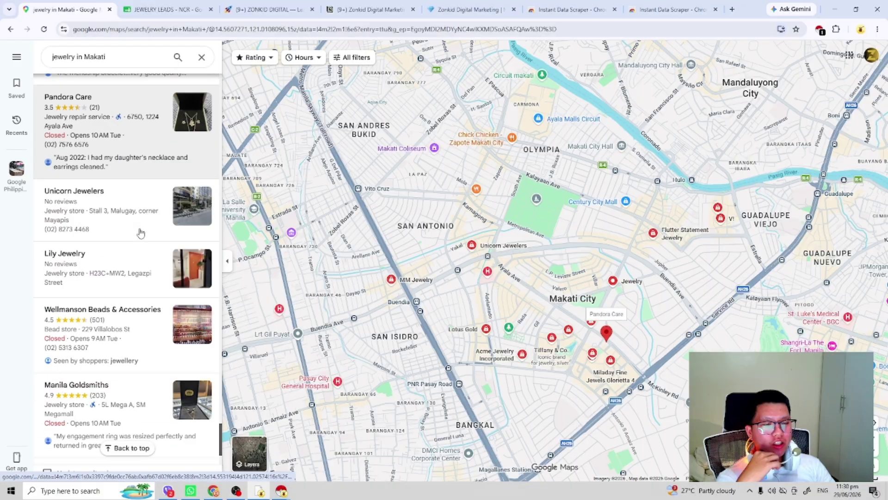
scroll(141, 232, down, 15)
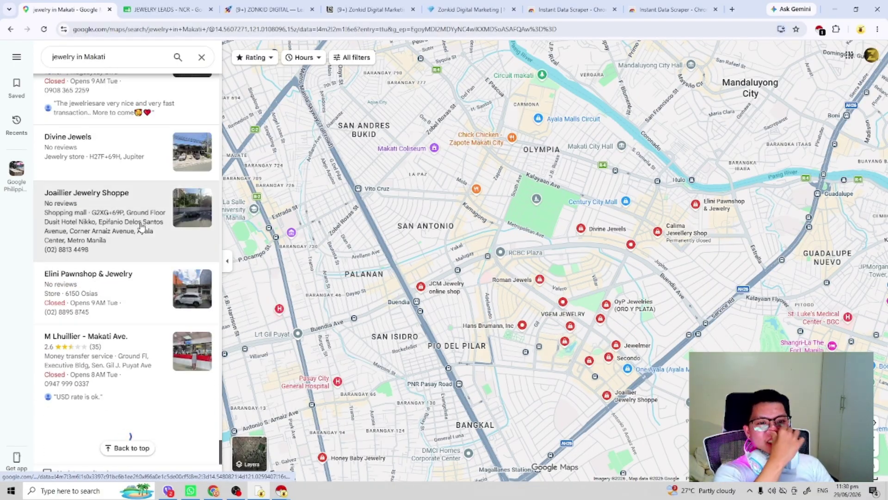
scroll(141, 225, down, 2)
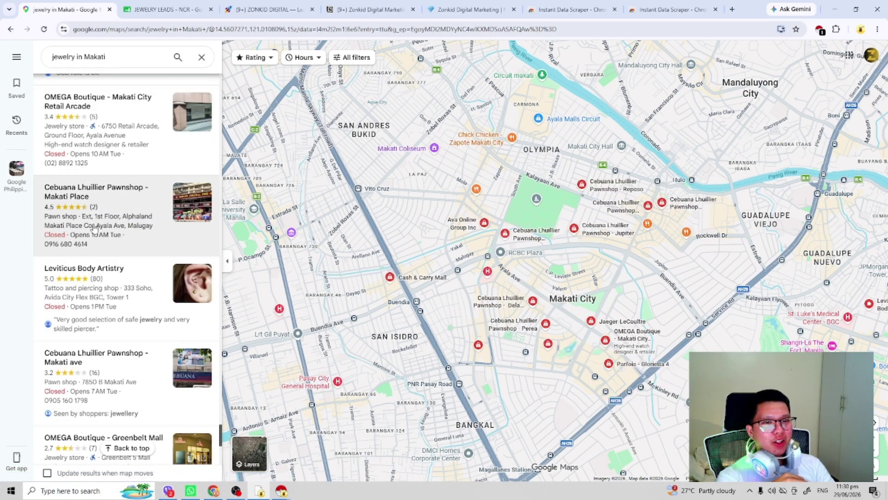
scroll(94, 227, down, 15)
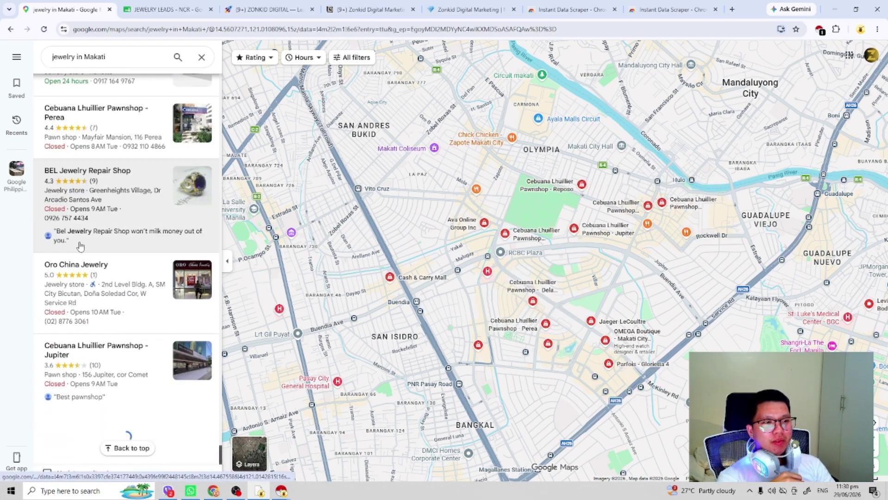
scroll(81, 250, down, 12)
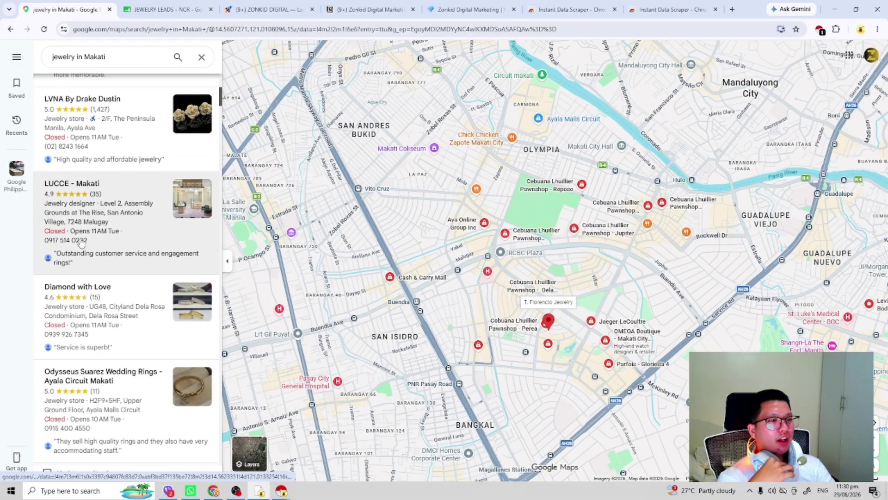
Load the Makati results to the end of the list and copy all rows scraped with Instant Data Scraper.
scroll(81, 258, down, 18)
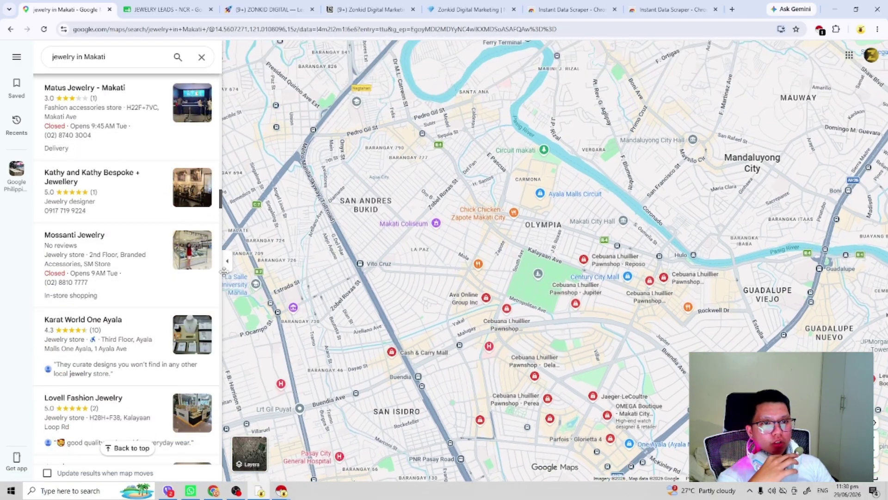
scroll(139, 329, down, 15)
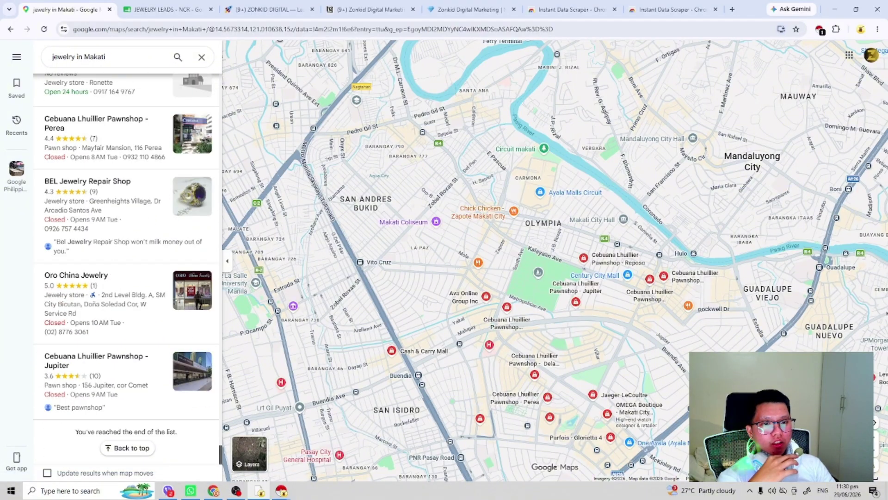
click(819, 29)
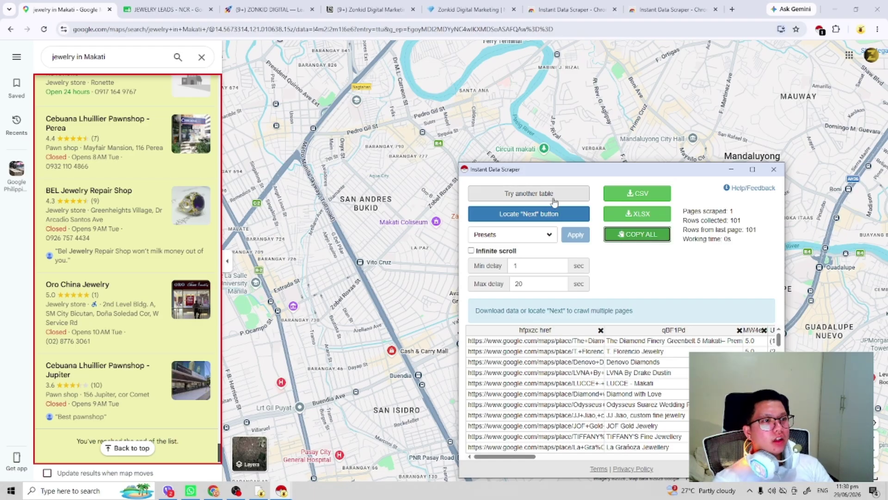
Cycle through the scraper's detected tables back to the business listings and check the phone number column.
click(533, 198)
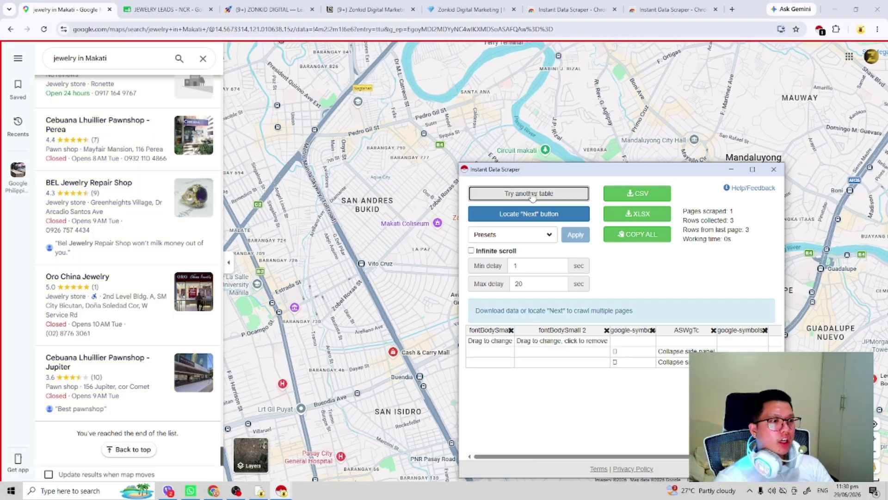
click(532, 198)
click(532, 198)
click(533, 198)
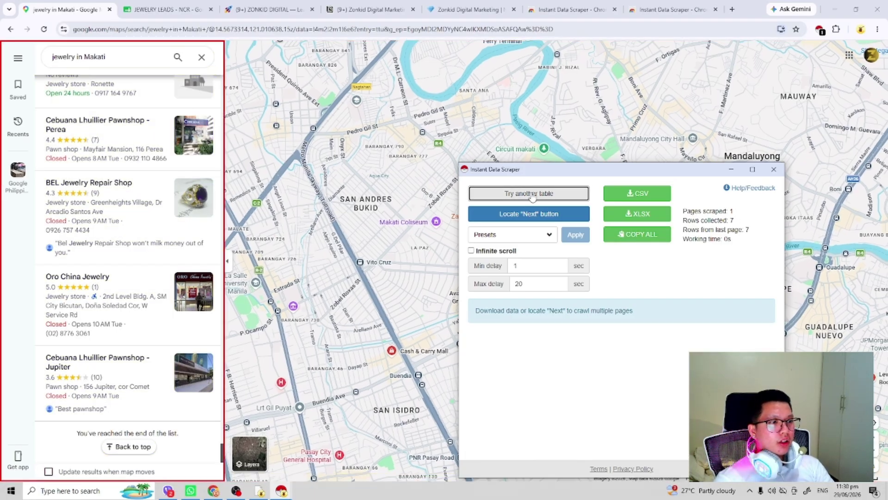
click(532, 198)
click(533, 198)
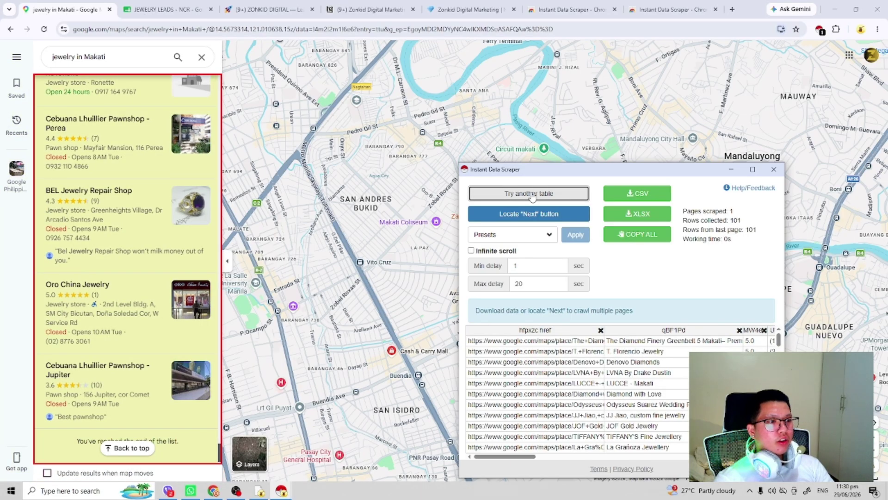
drag(521, 459, 646, 446)
click(662, 354)
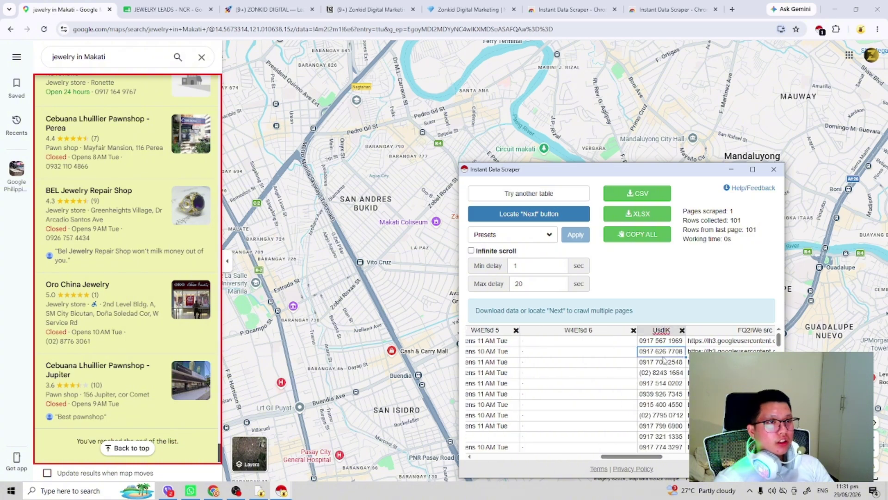
Switch to the JEWELRY LEADS - NCR spreadsheet and paste the scraped Makati data starting at row 251.
click(164, 9)
click(11, 327)
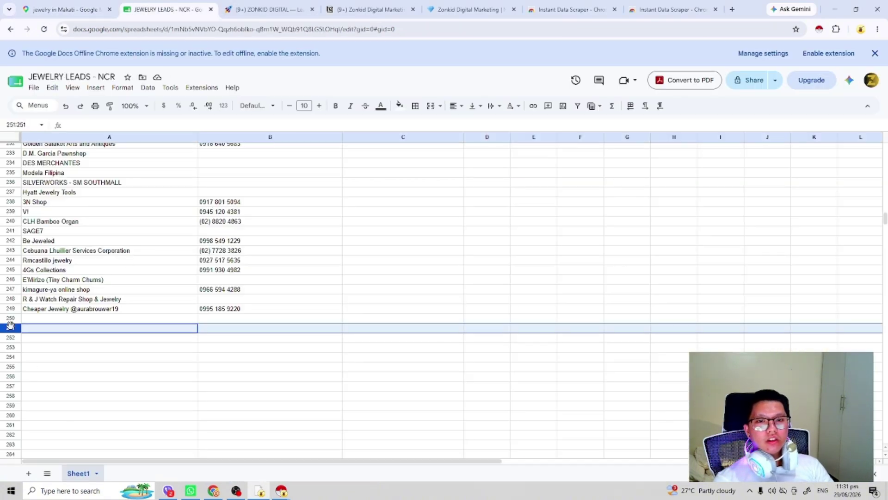
scroll(57, 327, down, 5)
key(ctrl+v)
scroll(106, 287, down, 20)
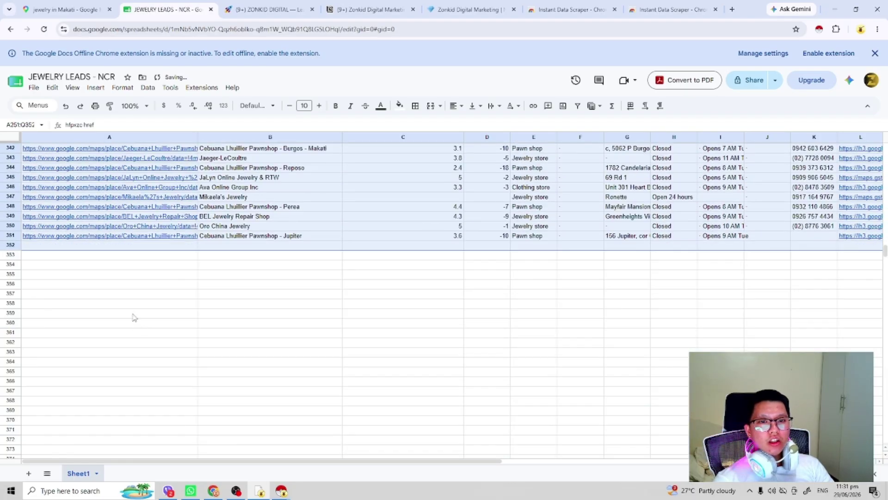
Clear the Google Maps links of the Makati data in A251:A355.
drag(134, 317, 159, 301)
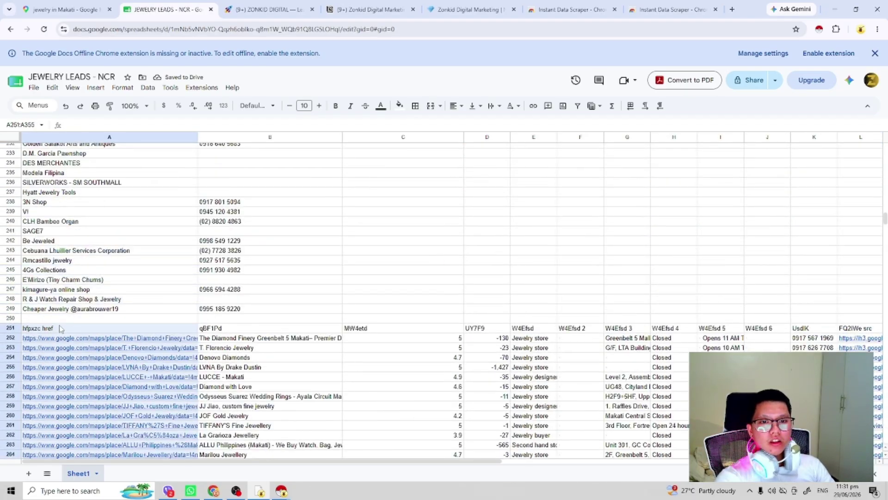
key(Delete)
scroll(253, 302, down, 20)
scroll(253, 302, down, 15)
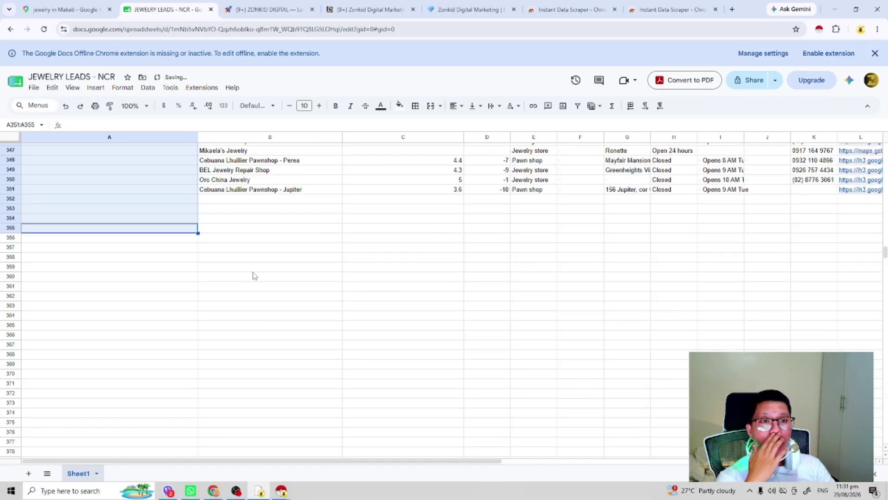
Copy the Makati business names in B252:B351 and paste them into column A starting at A252.
click(255, 267)
click(272, 193)
drag(271, 193, 234, 296)
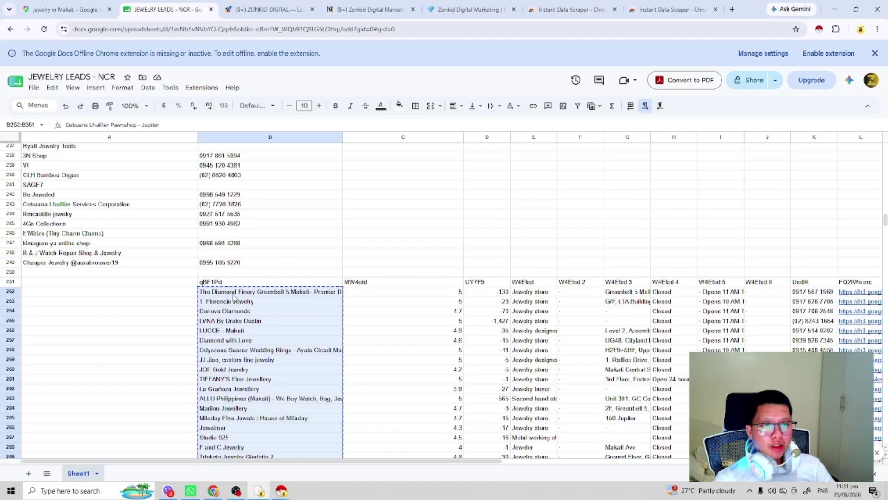
click(60, 296)
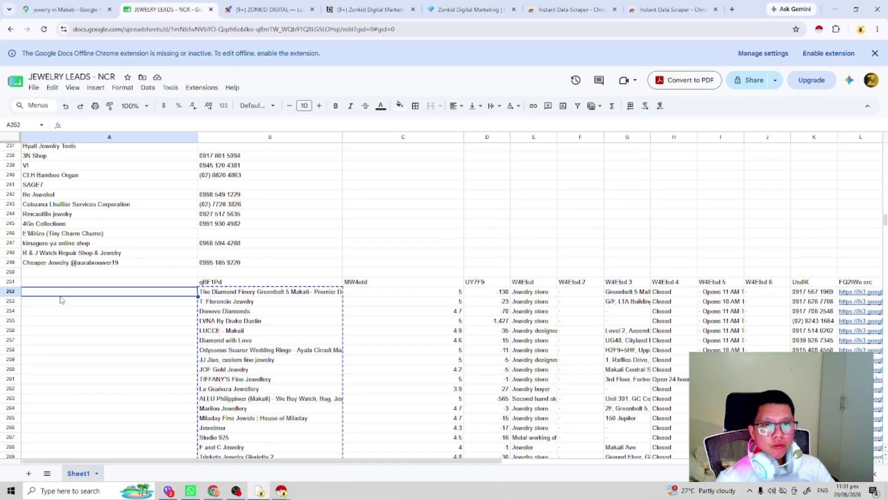
key(ctrl+v)
Clear the duplicate Makati names and their header in B251:B351.
scroll(284, 293, down, 15)
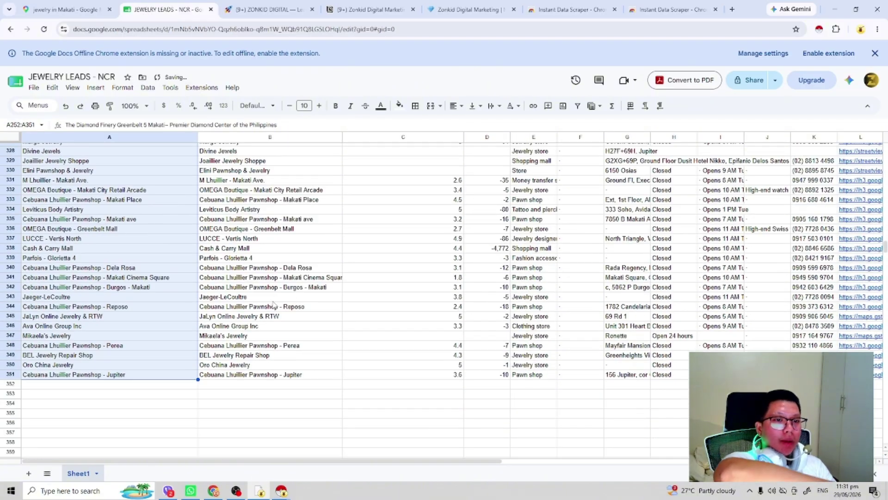
click(265, 375)
drag(266, 376, 259, 244)
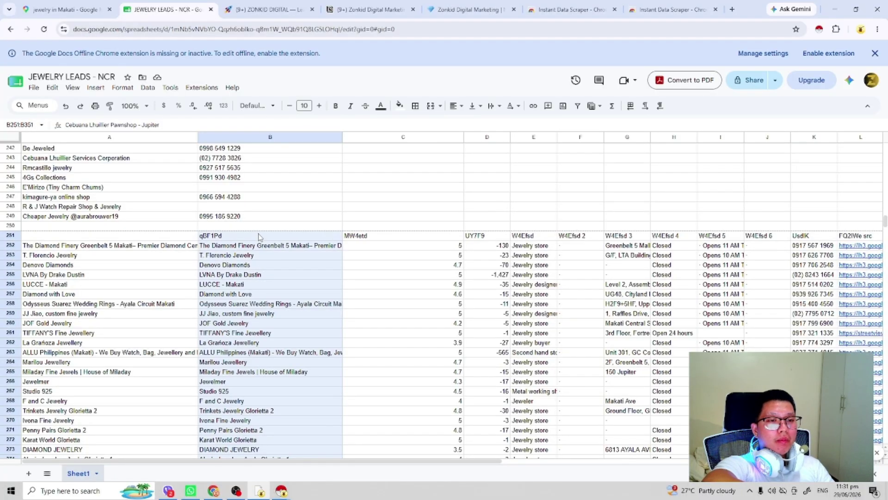
key(Delete)
Copy the phone numbers in K252:K351, widen column A, and paste the numbers into column B starting at B252.
scroll(659, 358, down, 15)
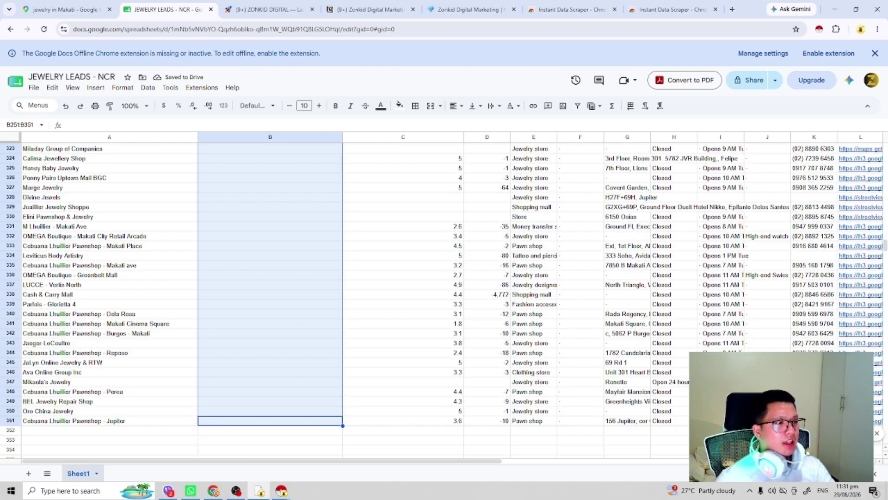
click(814, 411)
drag(814, 421, 805, 295)
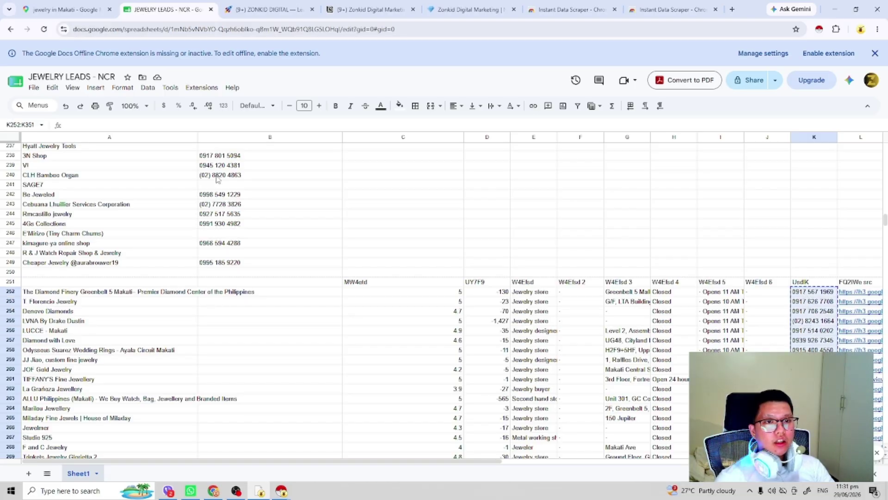
drag(199, 137, 267, 137)
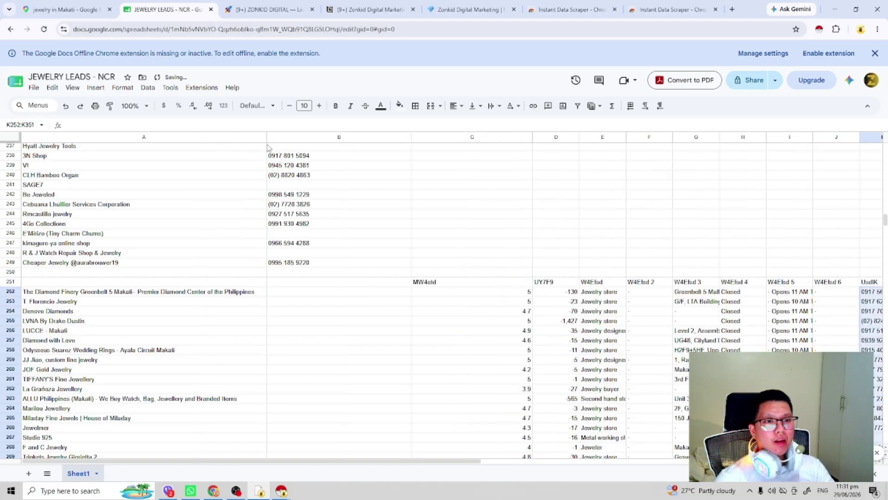
click(289, 294)
key(ctrl+v)
Clear the extra scraped Makati data in columns C to M, from C243 down to the last entry.
scroll(361, 324, down, 15)
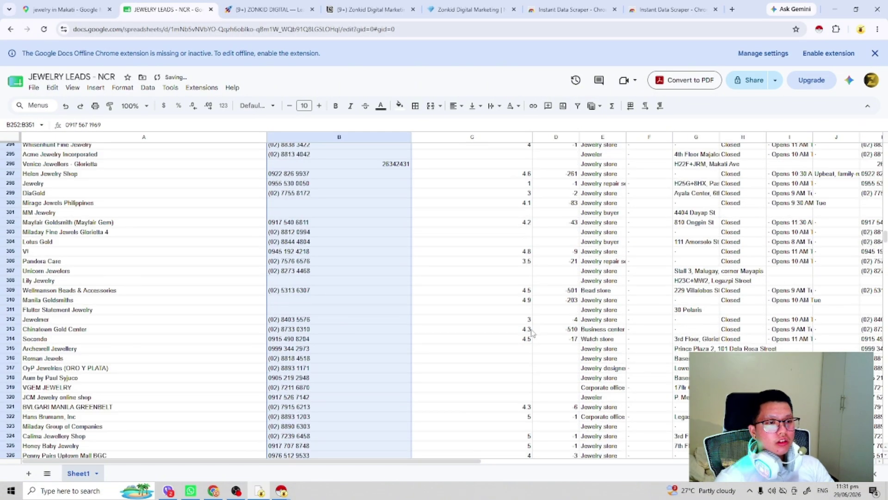
scroll(532, 332, down, 5)
drag(453, 403, 863, 226)
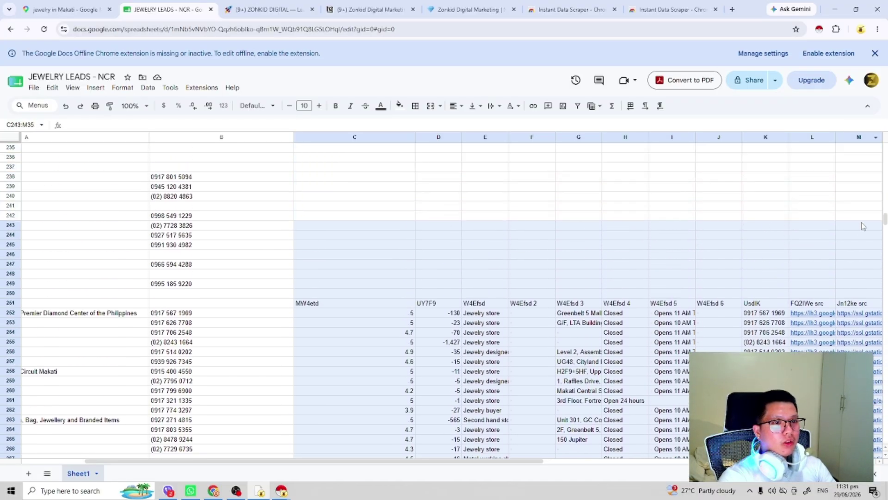
key(Delete)
drag(378, 461, 315, 460)
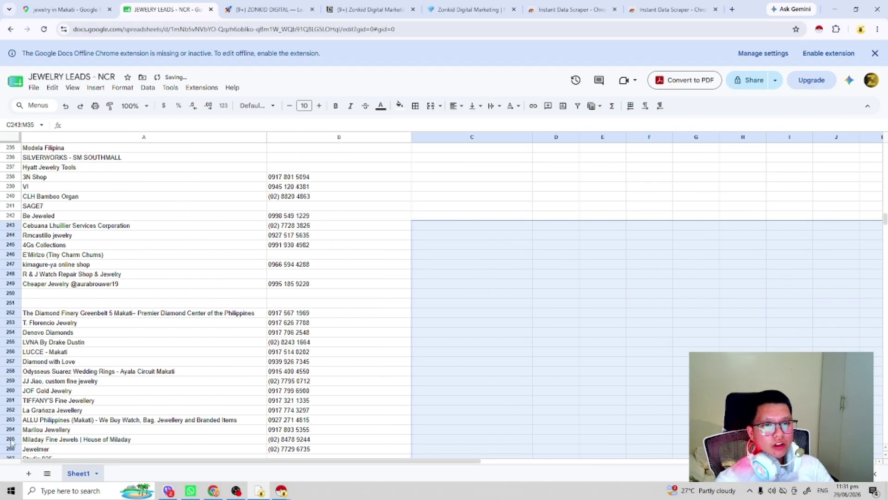
Delete the blank rows 250 and 251 and check the Makati names and numbers down to the last entry.
scroll(173, 297, down, 5)
scroll(113, 285, up, 2)
click(10, 210)
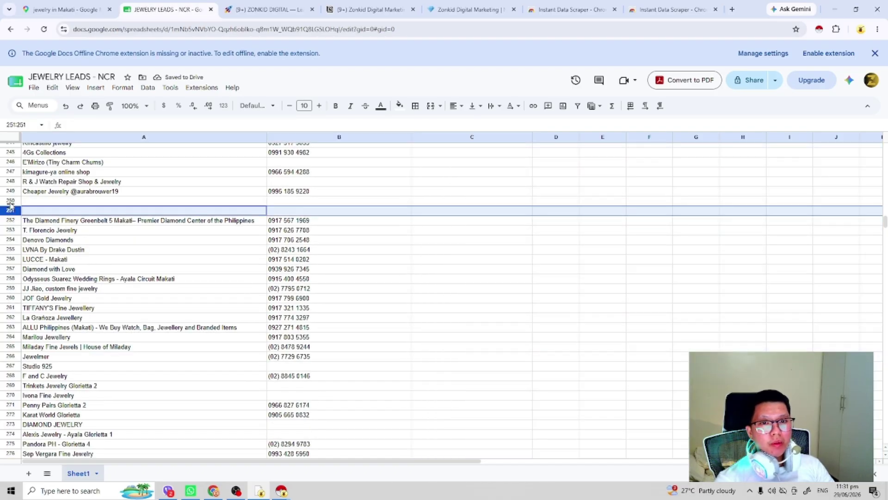
shift+click(15, 201)
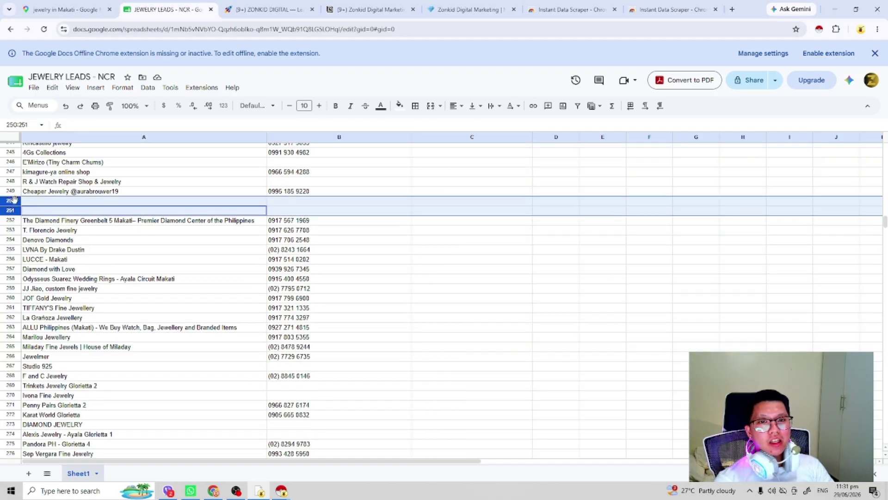
right_click(15, 202)
click(72, 306)
click(375, 279)
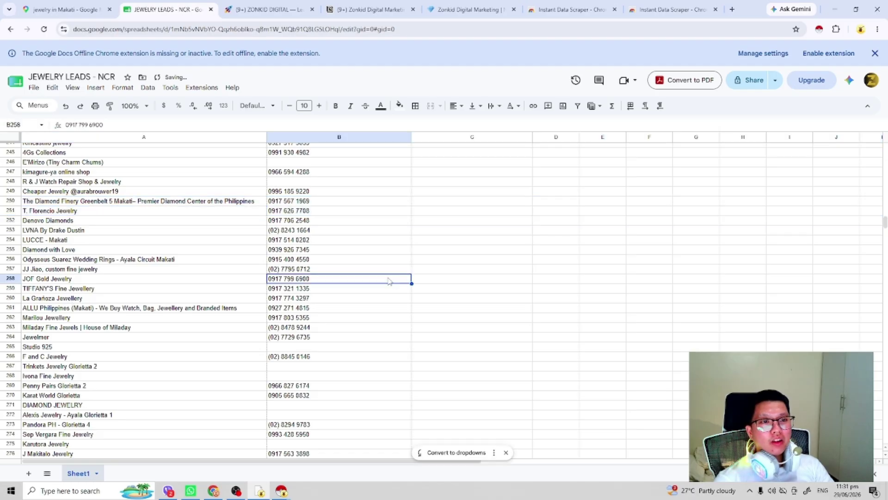
scroll(375, 301, down, 20)
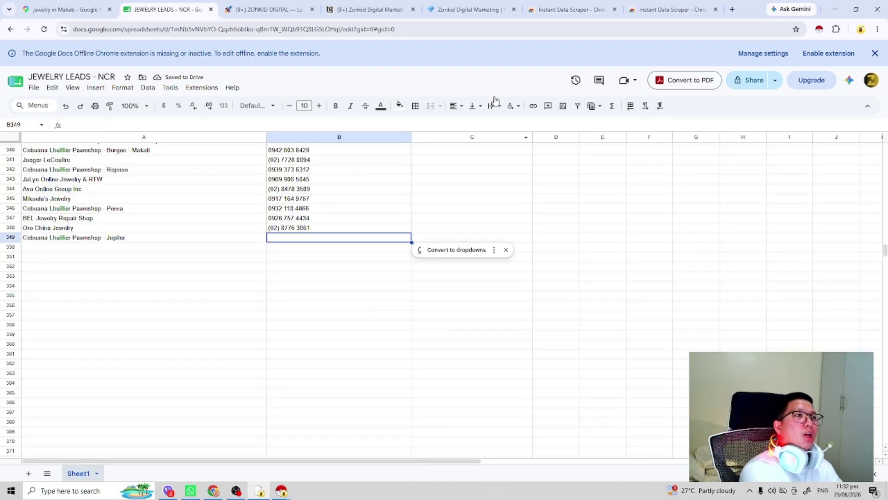
Switch to the Zonkid Digital Marketing page in Notion, mark Makati with "- DONE", and copy Mandaluyong from the city list.
click(574, 7)
click(671, 10)
click(467, 9)
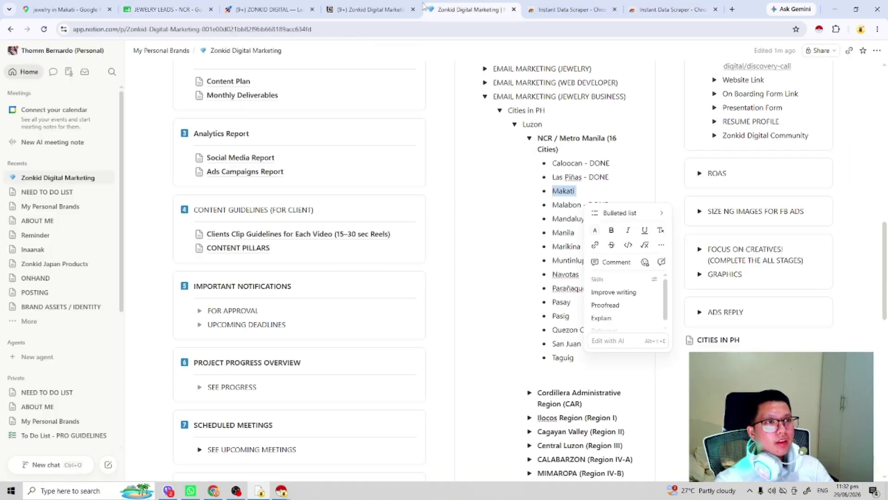
click(397, 4)
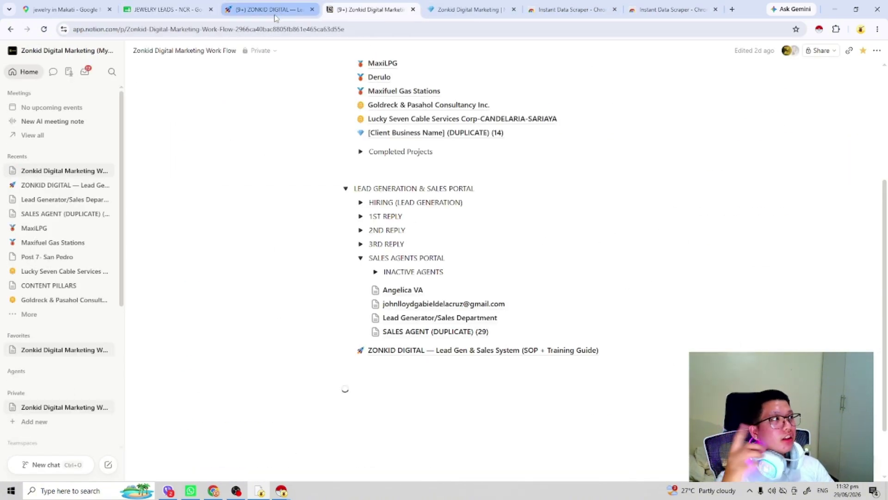
click(202, 6)
click(246, 5)
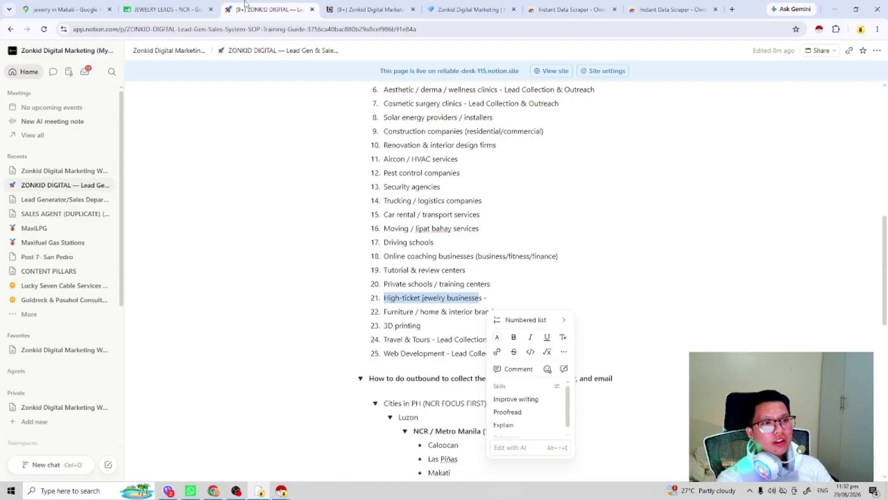
click(384, 4)
click(478, 6)
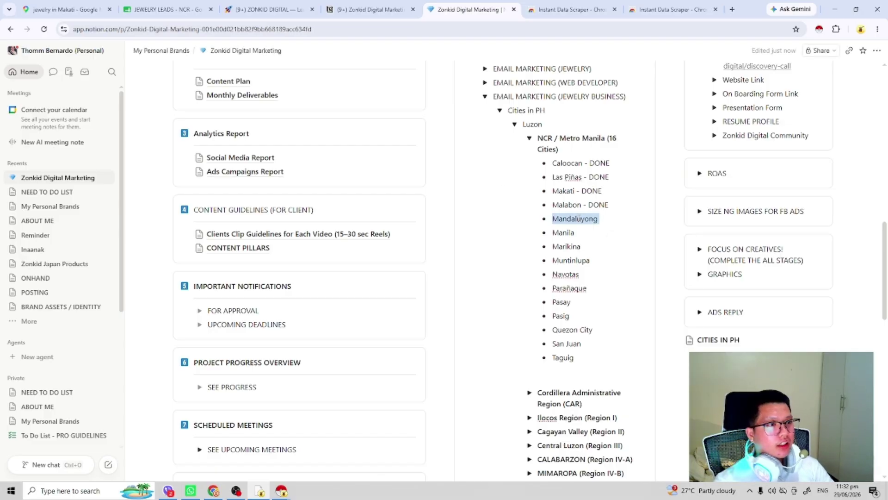
Return to Google Maps and search for "jewelry in Mandaluyong".
click(166, 10)
click(65, 9)
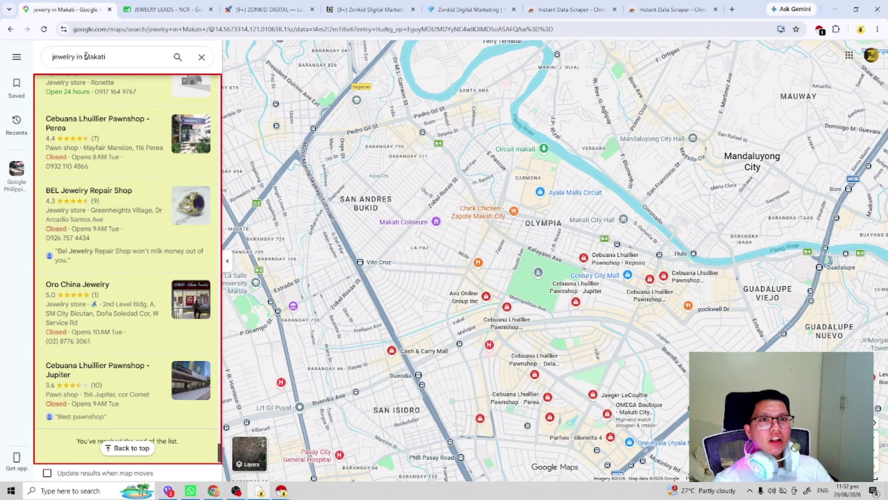
double_click(86, 56)
text(Mandaluyong)
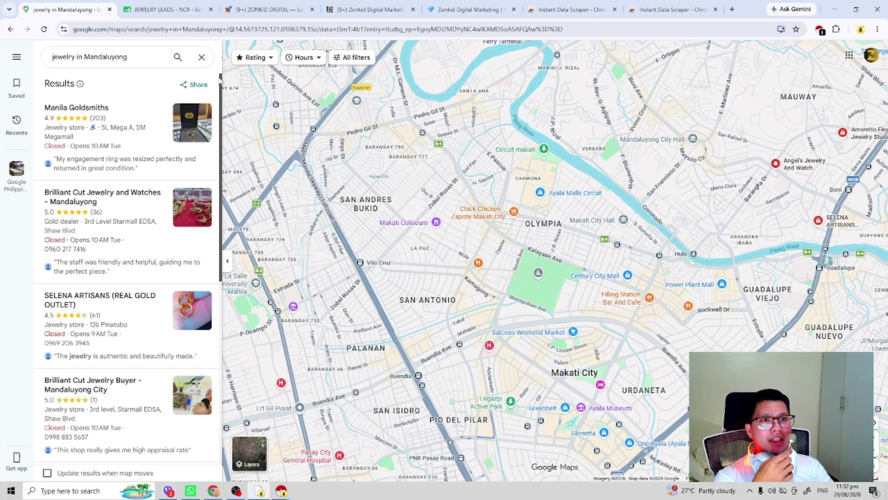
Load the Mandaluyong jewelry results through to the end of the list, scrape them with Instant Data Scraper and copy all rows.
scroll(169, 299, down, 15)
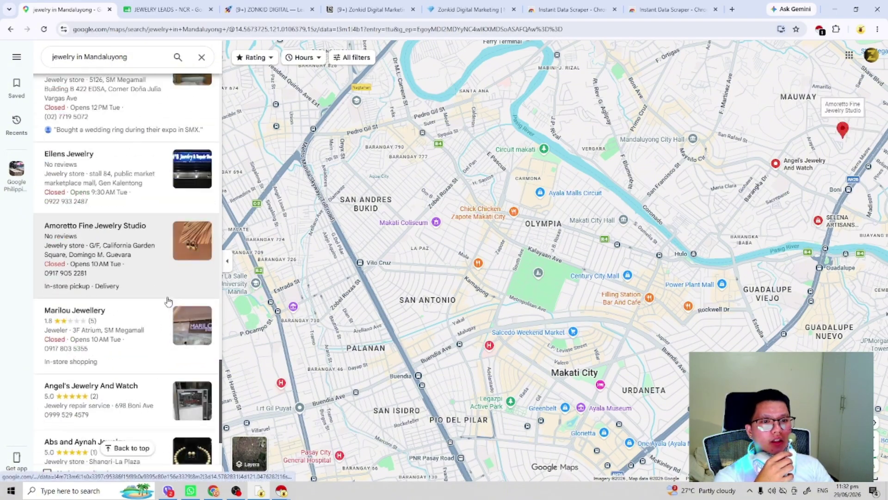
scroll(160, 324, down, 12)
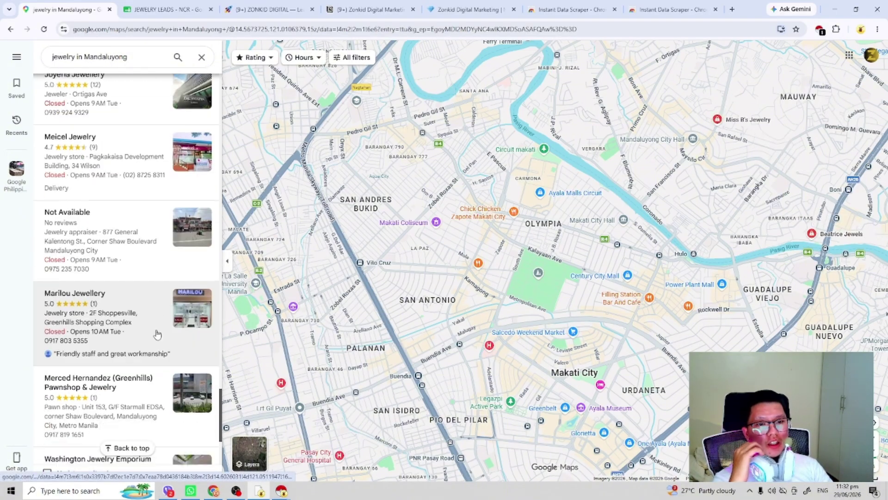
scroll(163, 318, down, 15)
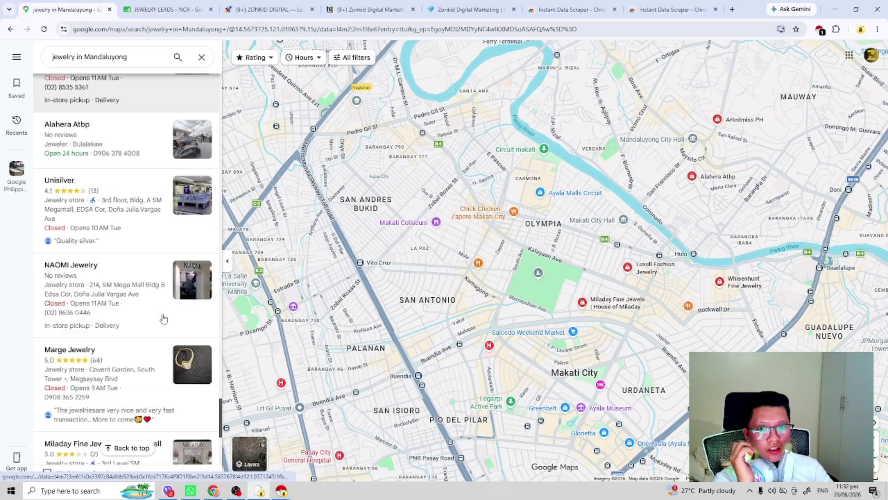
scroll(165, 319, down, 10)
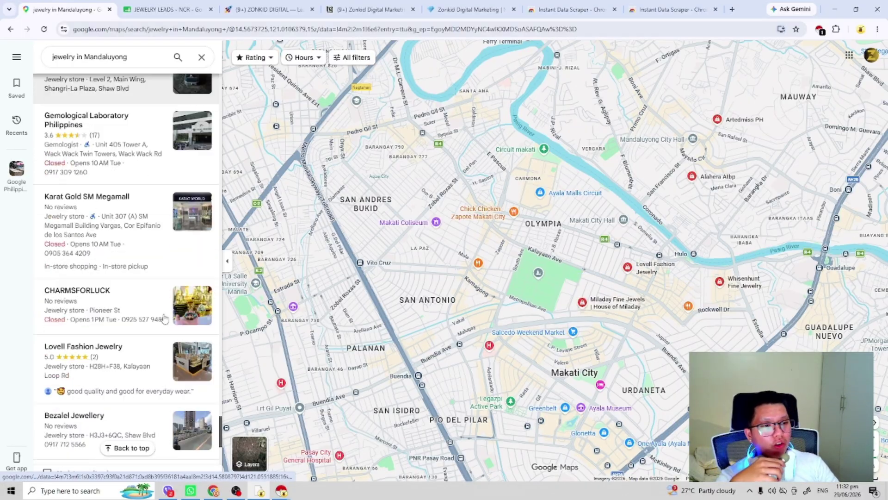
scroll(174, 307, down, 15)
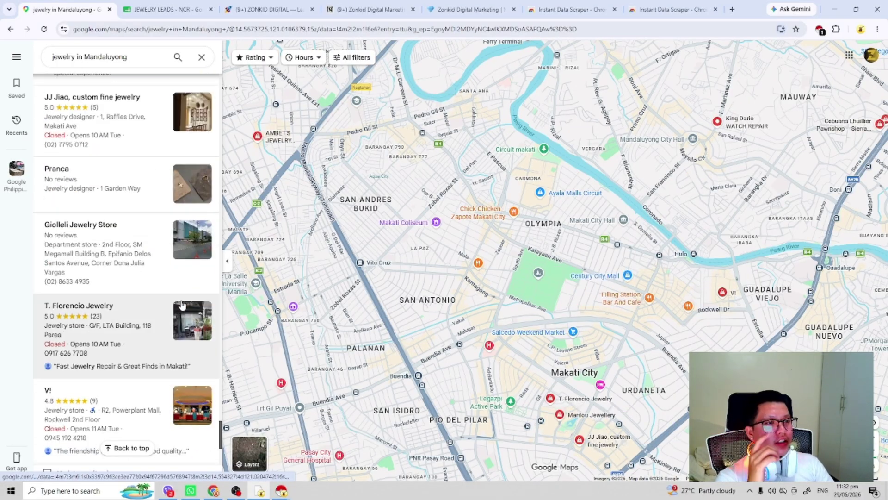
scroll(185, 299, down, 10)
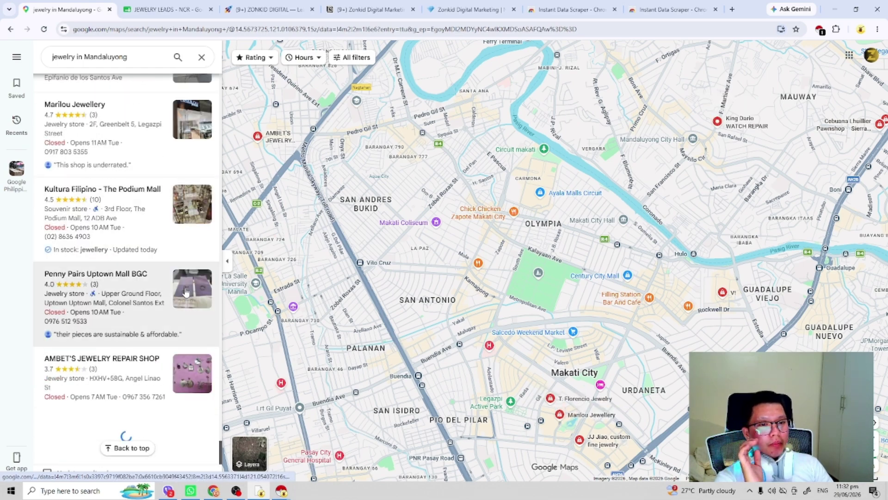
scroll(185, 296, down, 3)
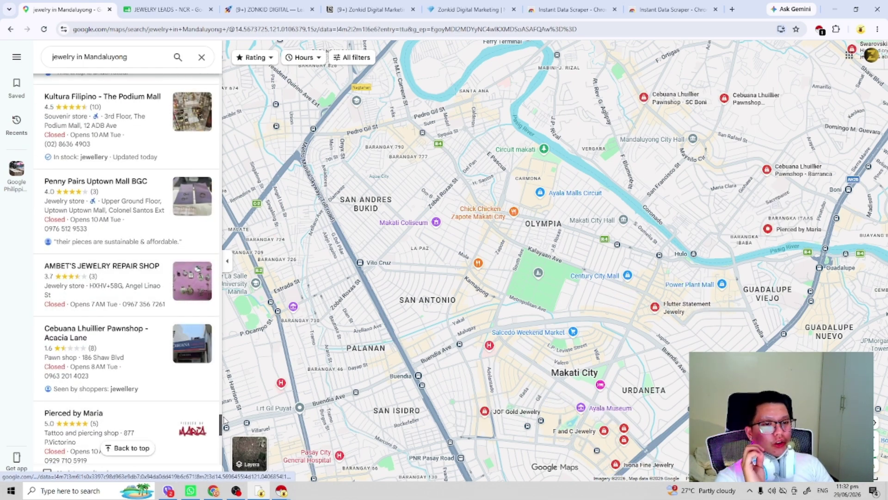
scroll(202, 352, down, 15)
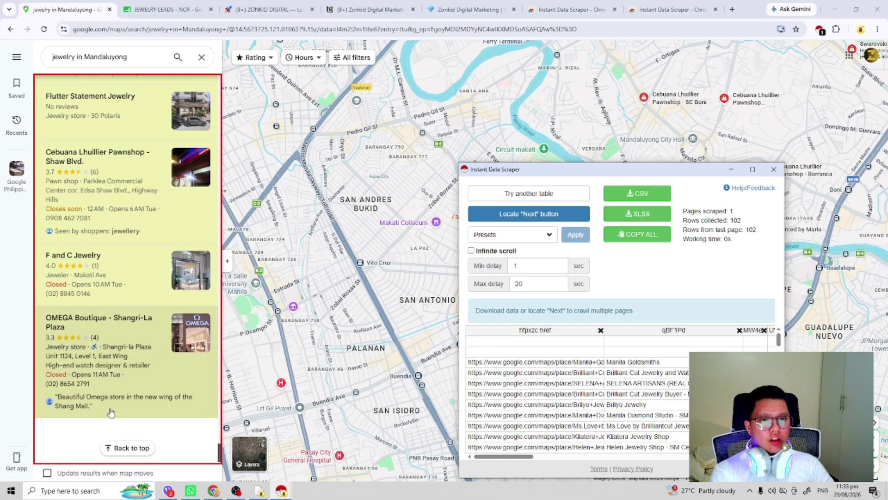
click(820, 31)
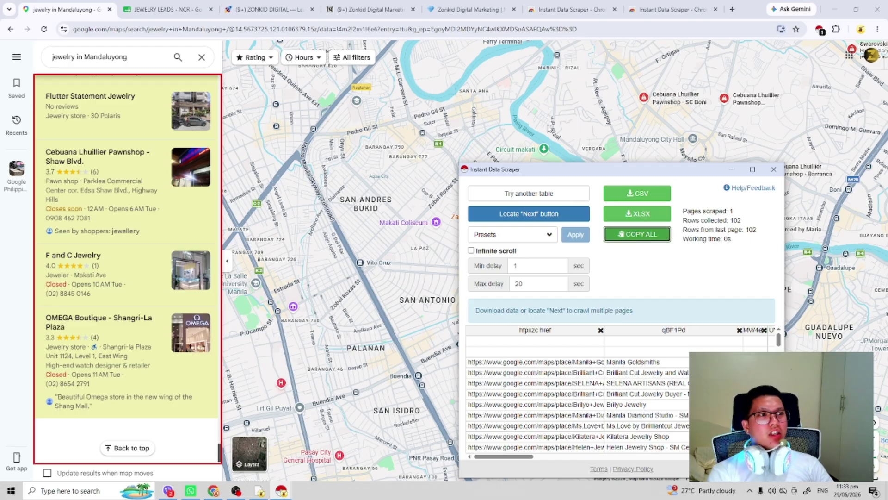
Switch to the JEWELRY LEADS - NCR spreadsheet and paste the scraped Mandaluyong data starting at row 351, below the Makati entries.
click(152, 7)
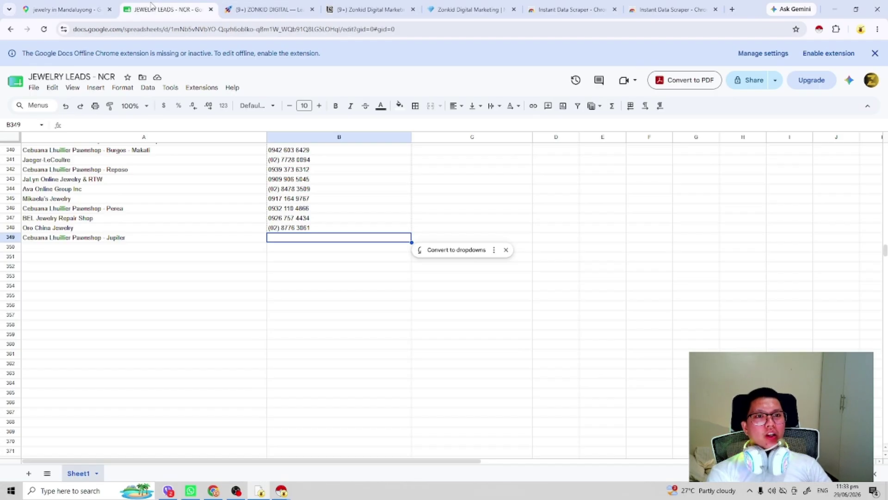
click(9, 256)
key(ctrl+v)
Clear the Google Maps links of the pasted Mandaluyong data from column A, rows 351 to 453.
scroll(139, 287, down, 10)
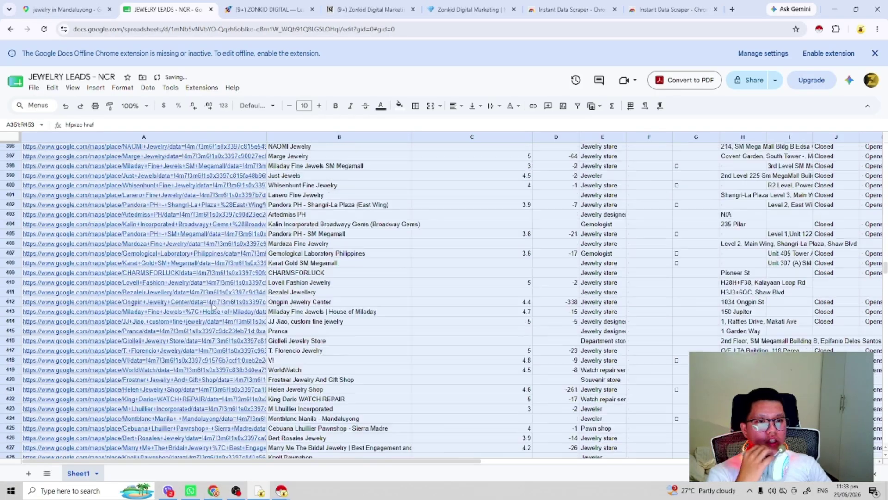
scroll(213, 307, down, 10)
click(158, 277)
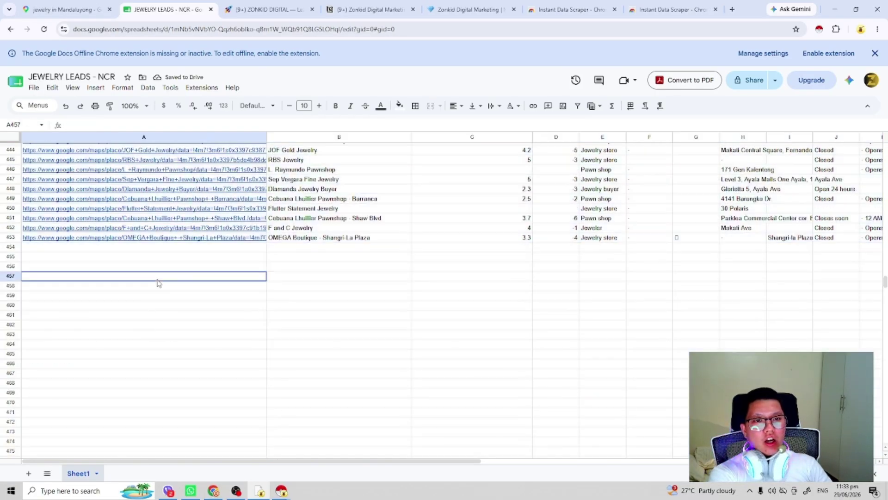
drag(148, 251, 52, 219)
scroll(134, 231, up, 17)
key(Delete)
Move the Mandaluyong business names from B354:B453 into column A, starting at A354.
drag(322, 240, 339, 366)
scroll(331, 287, down, 18)
scroll(339, 333, down, 9)
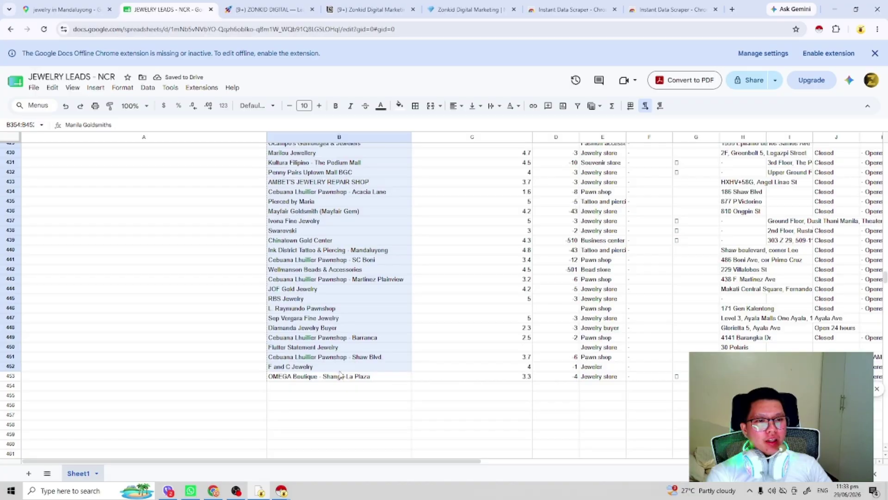
scroll(301, 319, up, 17)
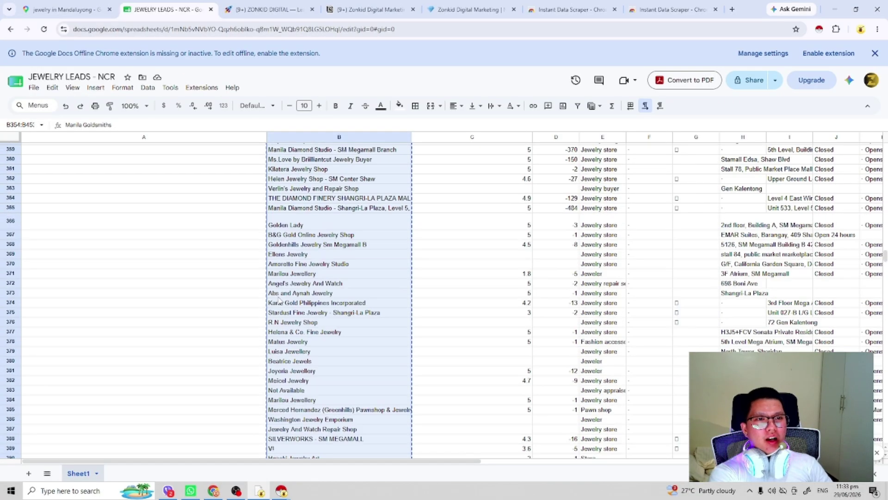
key(Delete)
click(43, 240)
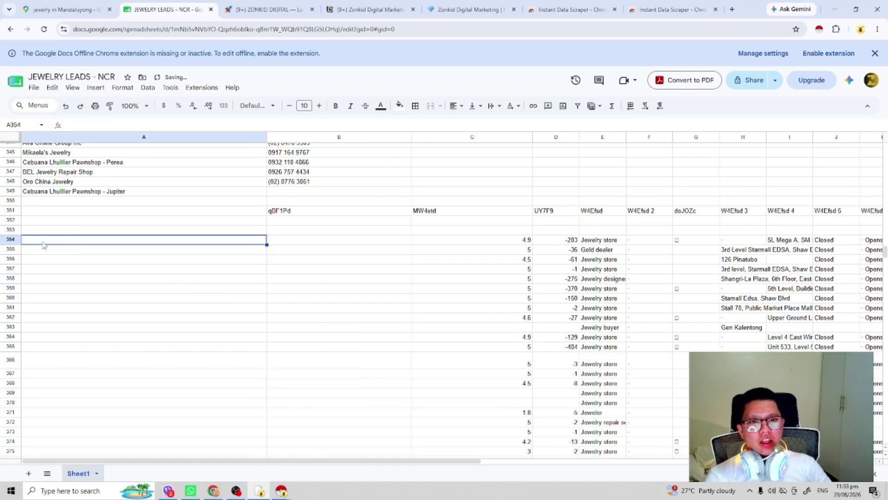
key(ctrl+v)
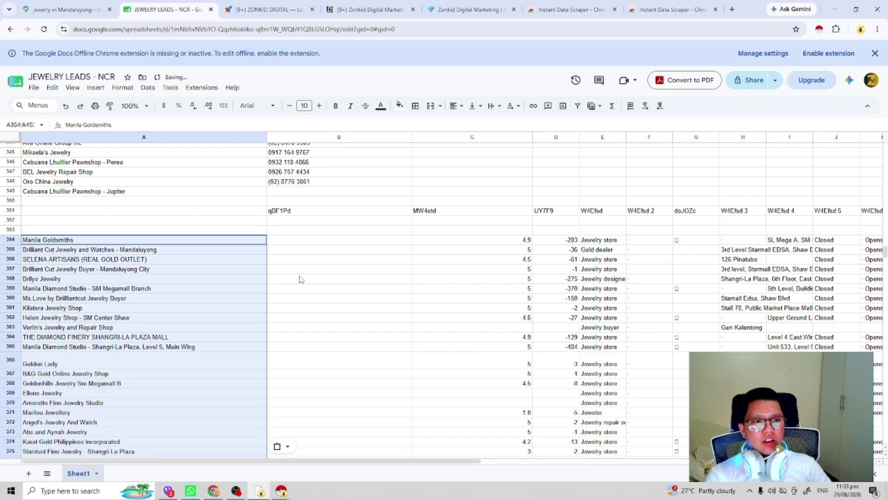
Copy the Mandaluyong contact numbers from P354:P453 into column B, starting at B354.
scroll(600, 311, down, 5)
scroll(600, 311, down, 14)
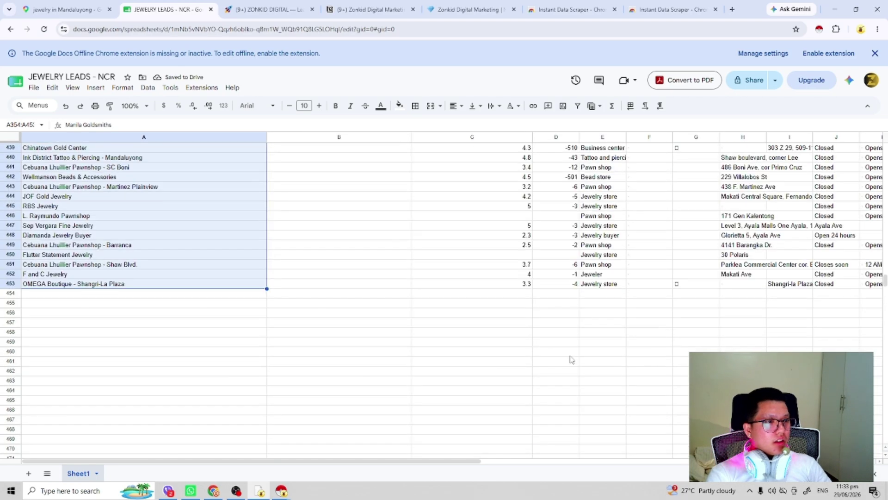
drag(404, 461, 562, 460)
scroll(620, 369, up, 3)
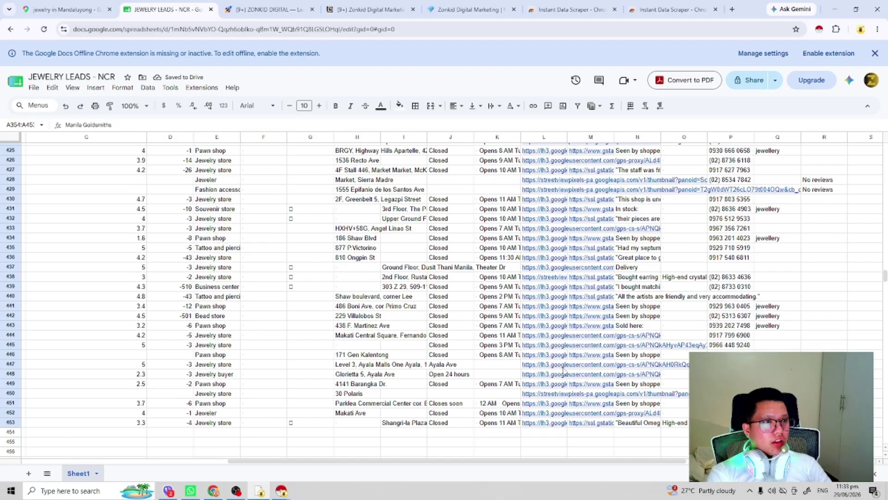
drag(732, 422, 729, 250)
key(ctrl+c)
scroll(732, 394, up, 17)
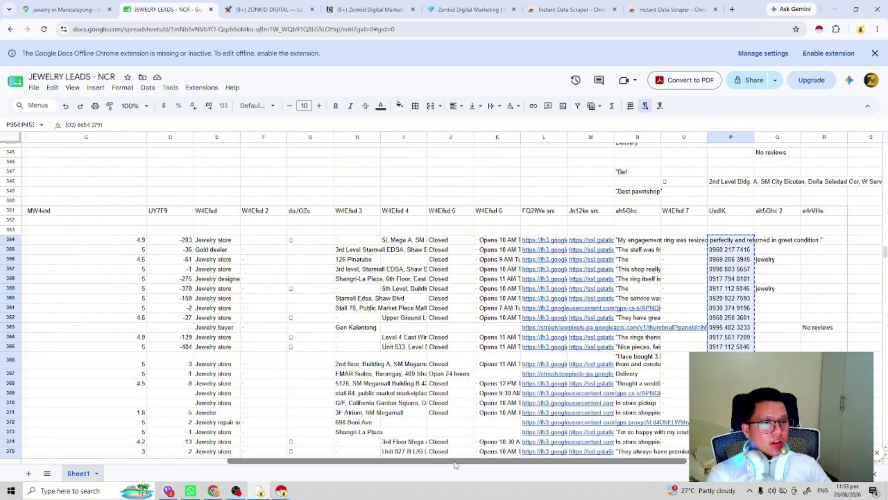
drag(455, 466, 120, 465)
click(285, 244)
key(ctrl+v)
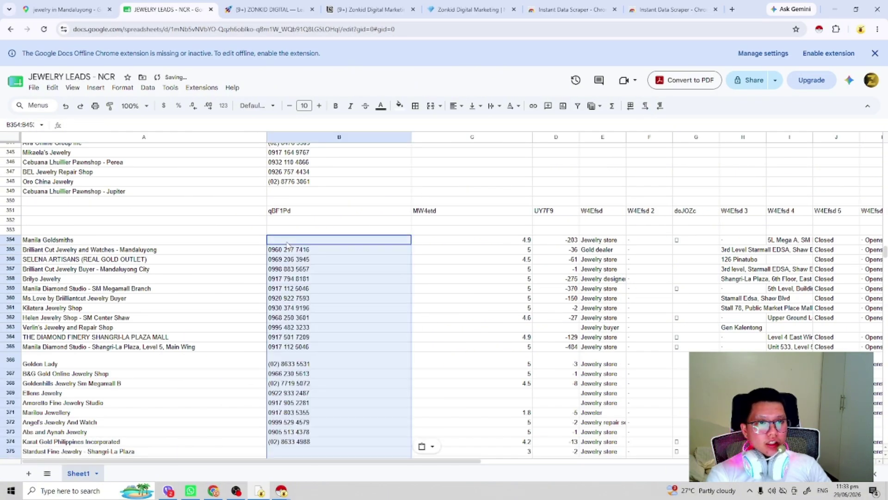
Delete rows 350 to 353, which hold the scraped headers and blank lines above the Mandaluyong entries.
click(290, 202)
drag(11, 230, 10, 201)
right_click(156, 220)
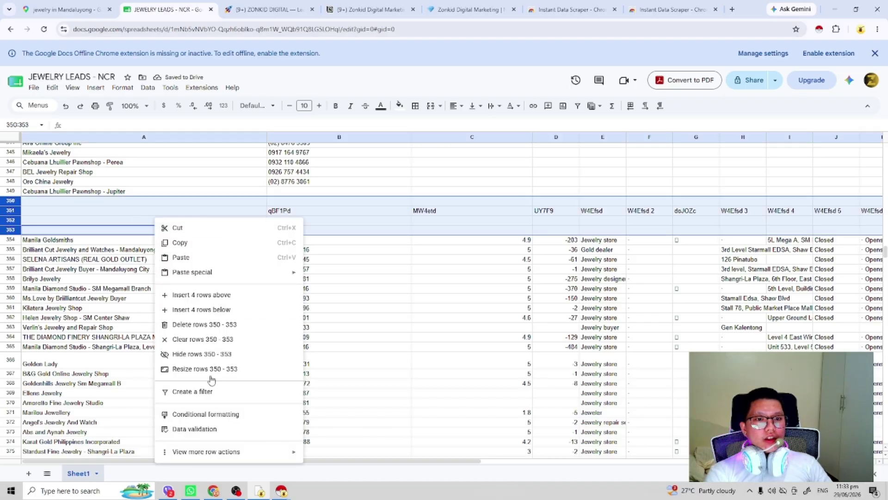
click(208, 324)
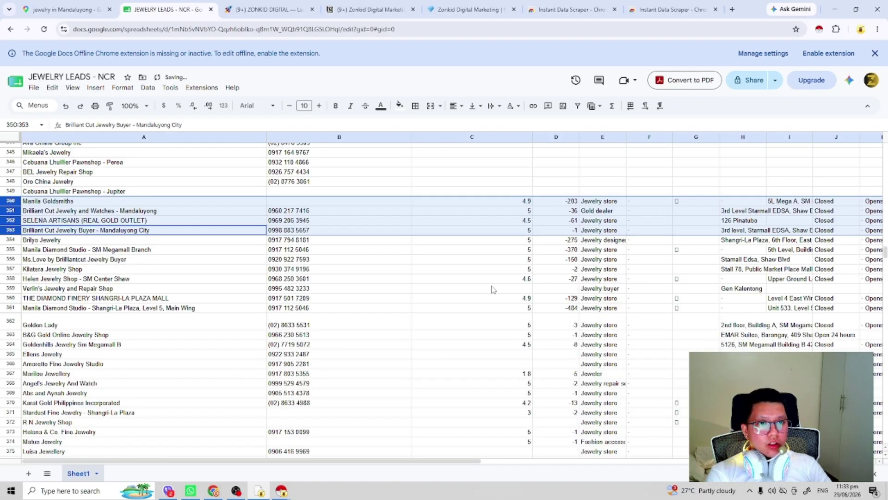
Clear the extra scraped data in columns C to R, from row 345 to 453, and check the last Mandaluyong entries.
click(557, 319)
scroll(517, 347, down, 7)
scroll(518, 348, down, 12)
drag(514, 348, 830, 208)
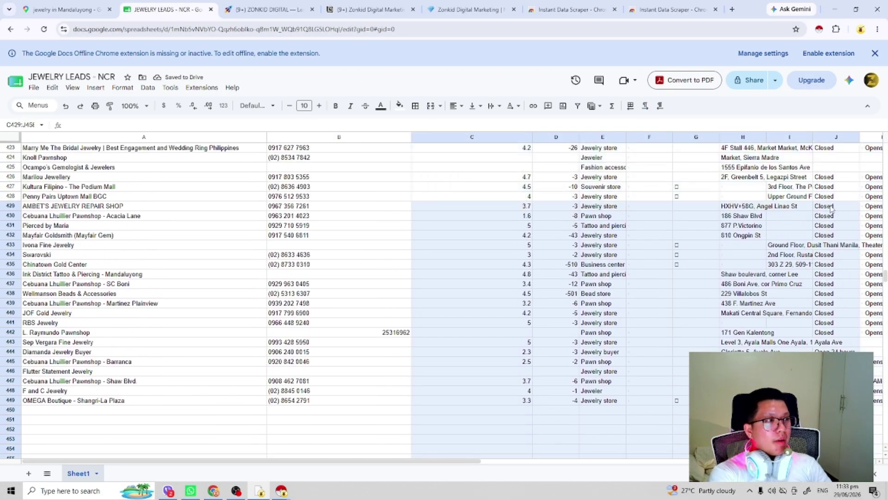
drag(387, 461, 492, 271)
key(Delete)
scroll(463, 270, down, 20)
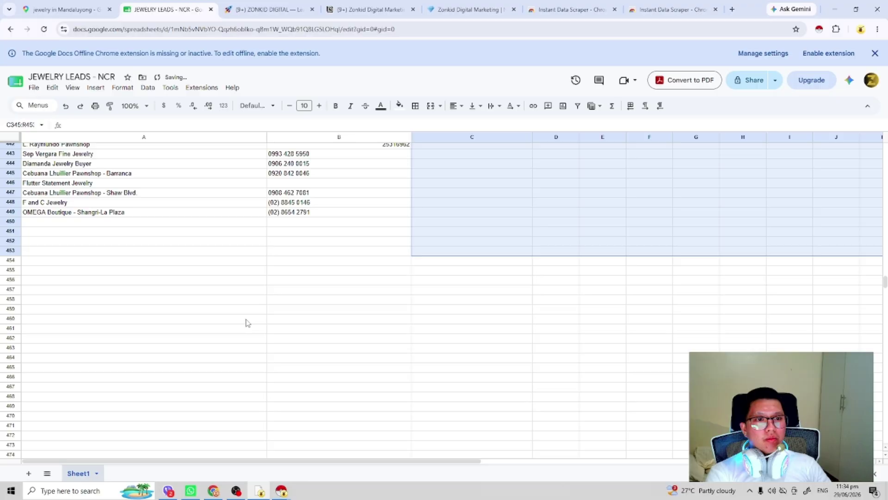
click(207, 287)
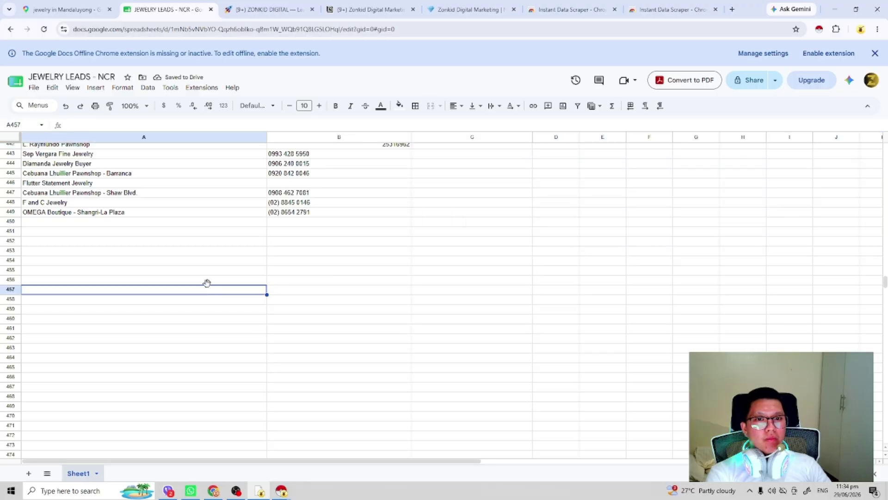
Switch to the Zonkid Digital Marketing page in Notion, copy Manila from the city list, and mark Mandaluyong with "- DONE".
click(71, 6)
click(447, 5)
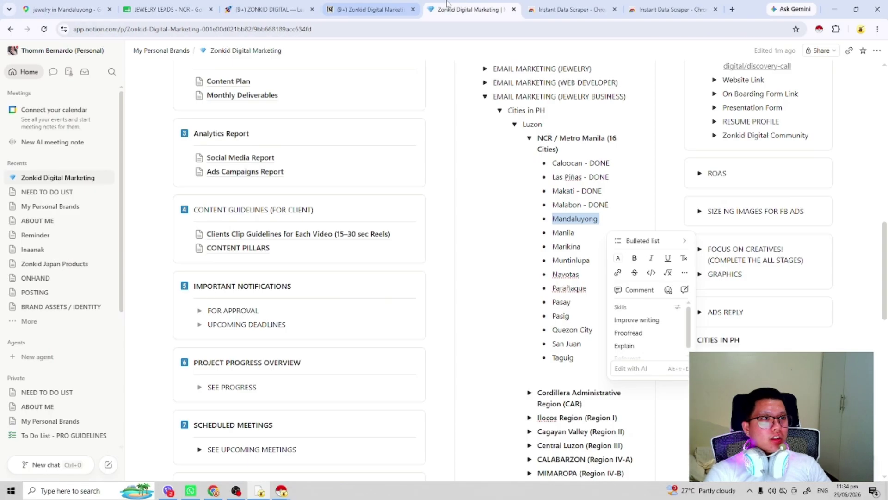
double_click(564, 233)
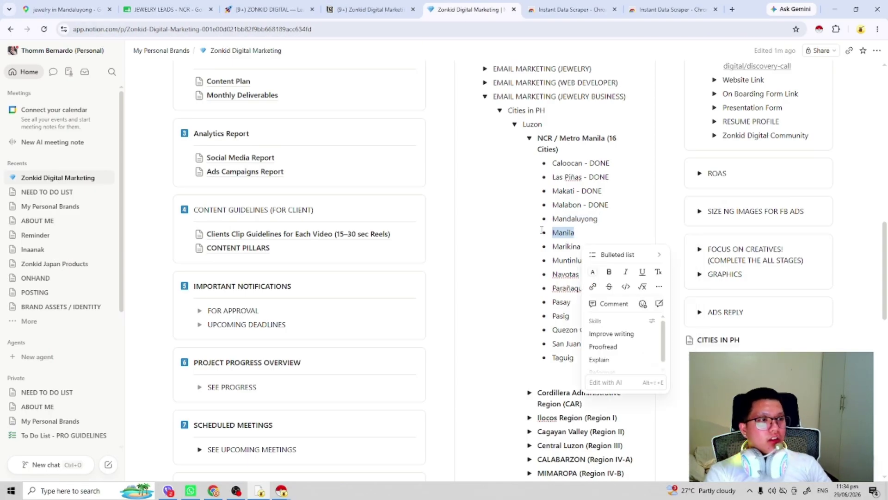
click(632, 223)
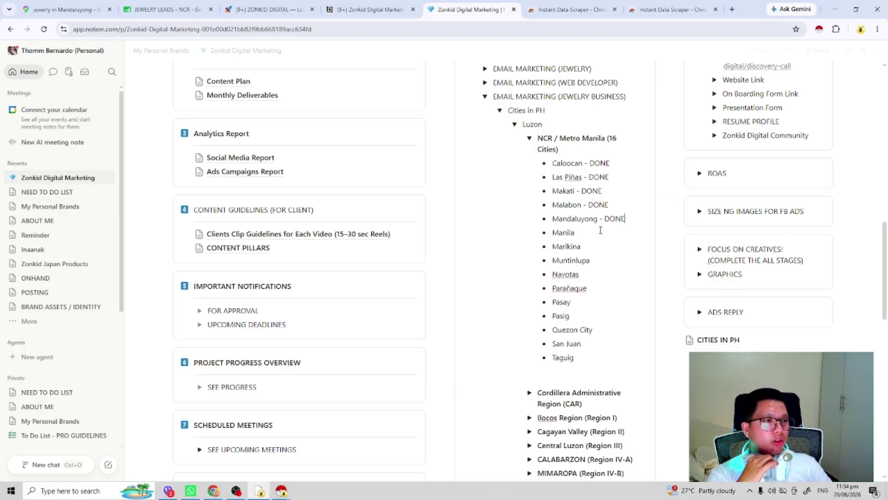
Return to Google Maps and search for "jewelry in Manila".
click(97, 6)
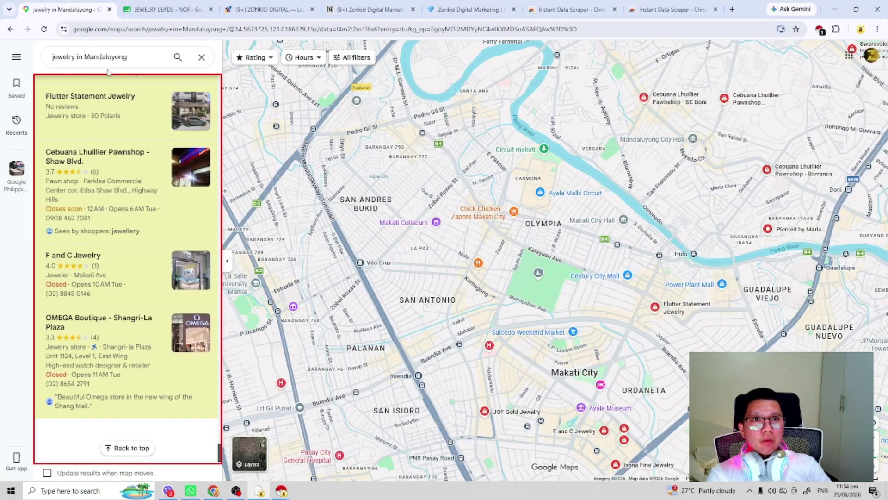
double_click(87, 55)
click(169, 64)
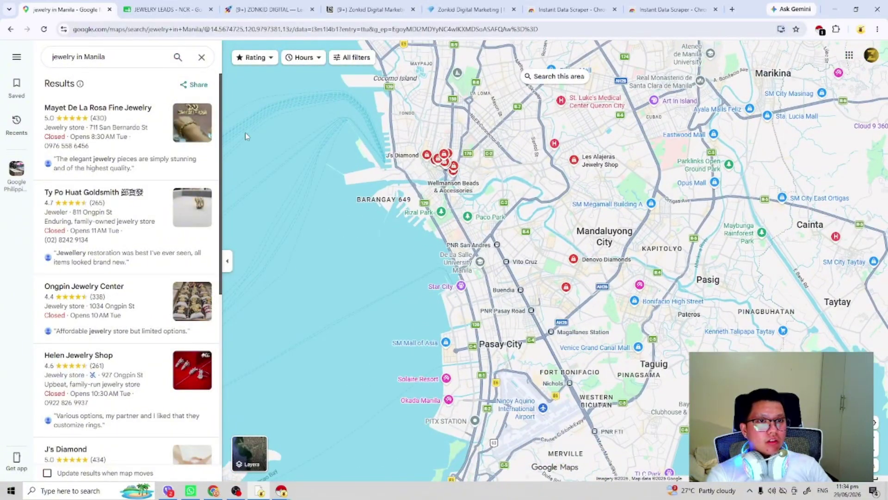
Load the complete list of Manila jewelry results on Google Maps, down to the end of the list.
scroll(245, 132, up, 2)
scroll(133, 226, down, 15)
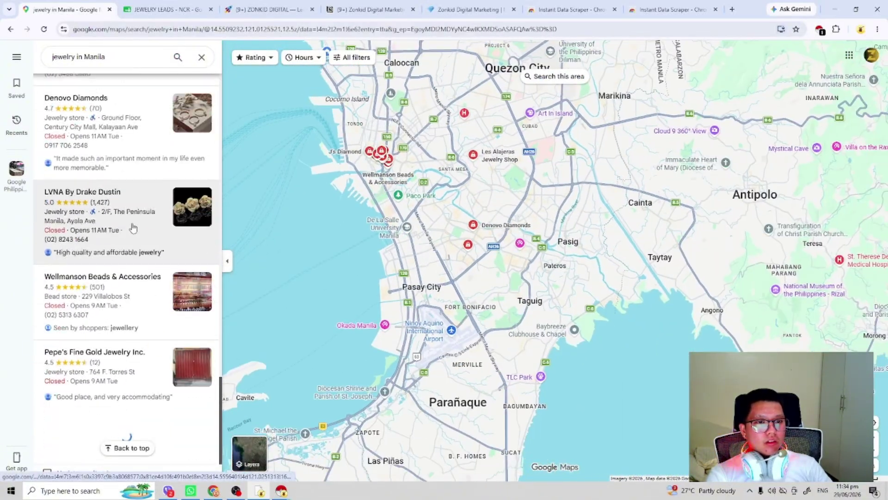
scroll(135, 226, down, 20)
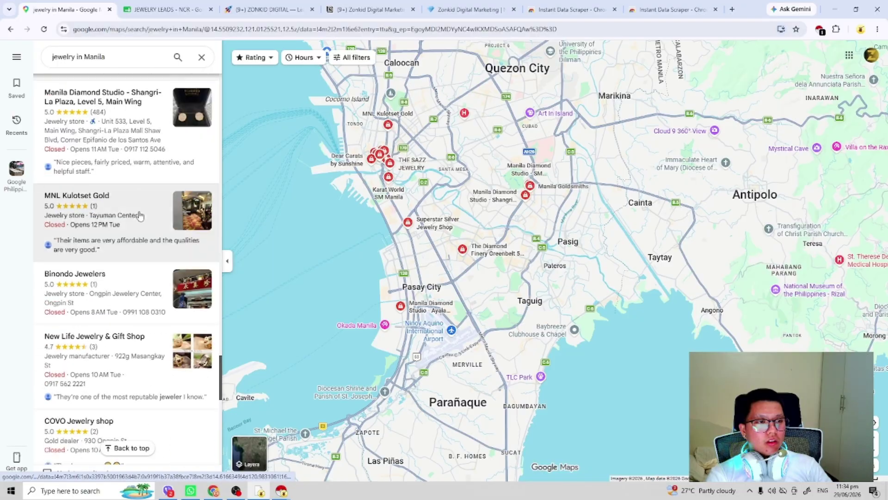
scroll(140, 216, down, 2)
scroll(138, 217, down, 20)
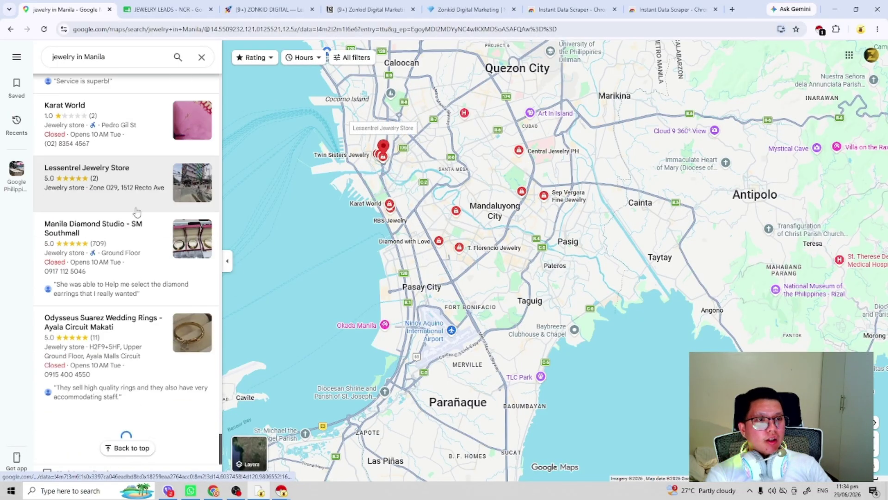
scroll(137, 212, down, 15)
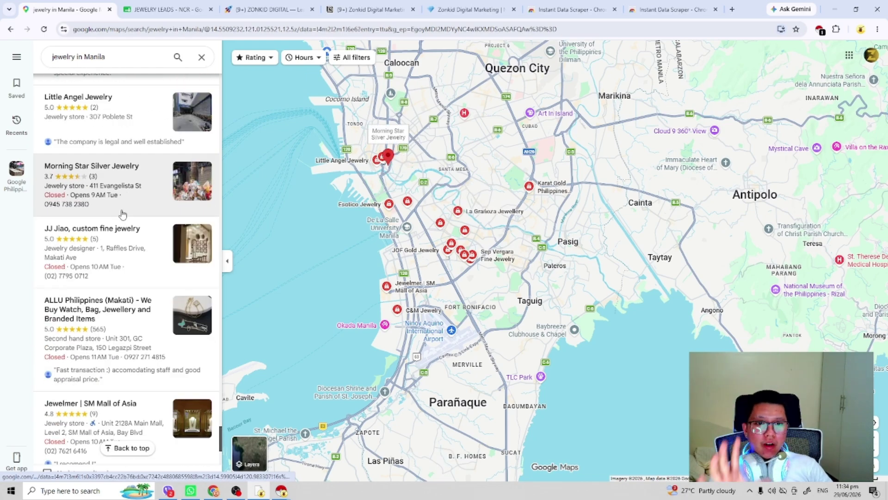
scroll(122, 214, down, 15)
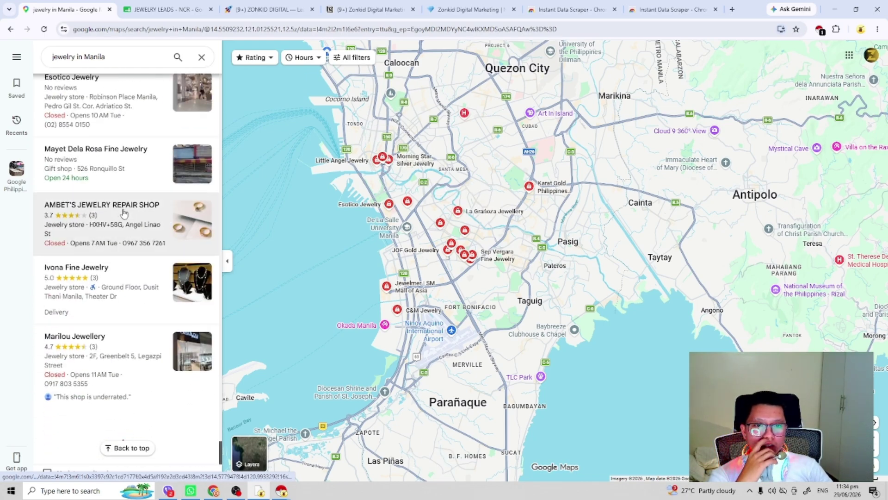
scroll(125, 213, down, 10)
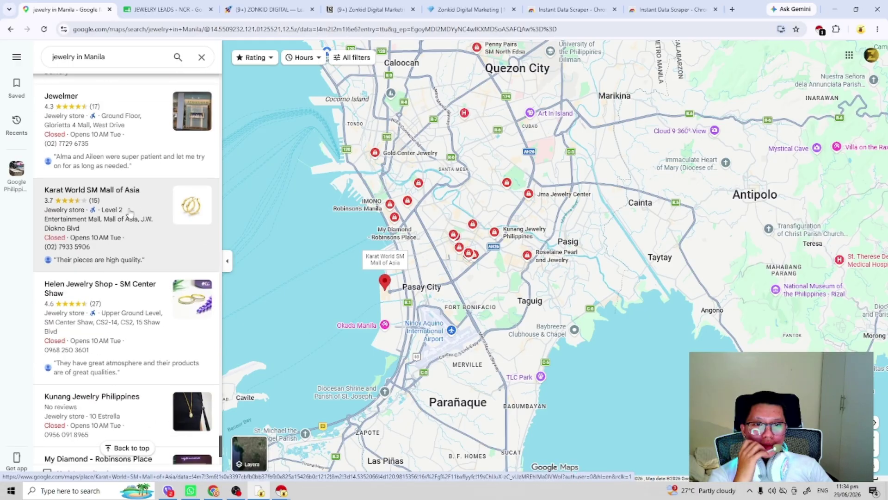
scroll(130, 213, down, 6)
scroll(130, 212, down, 6)
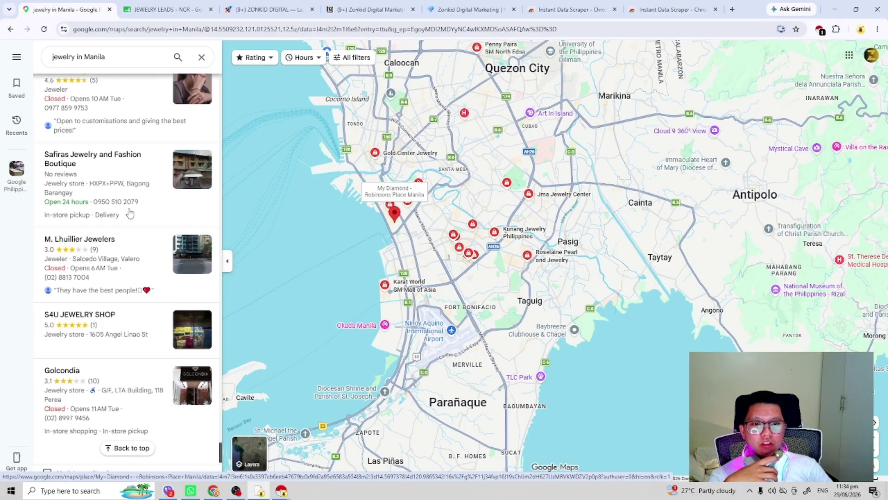
scroll(130, 213, down, 3)
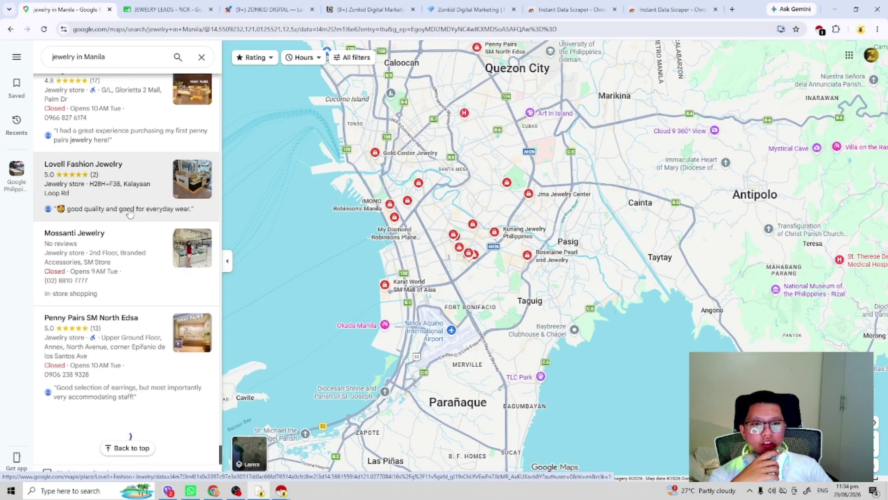
scroll(130, 213, down, 15)
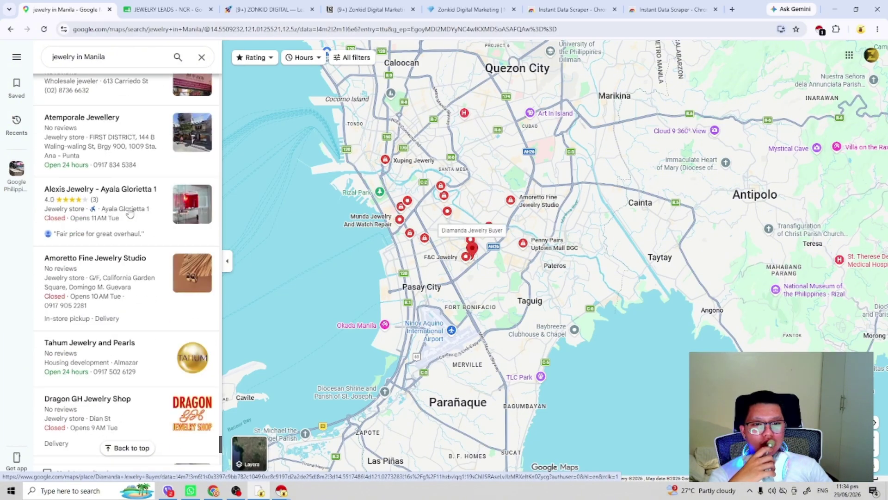
scroll(130, 212, down, 8)
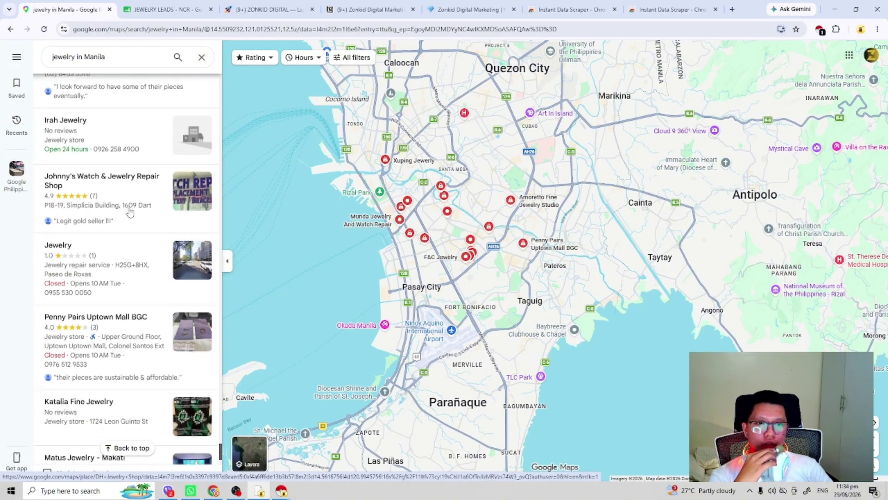
scroll(130, 212, down, 2)
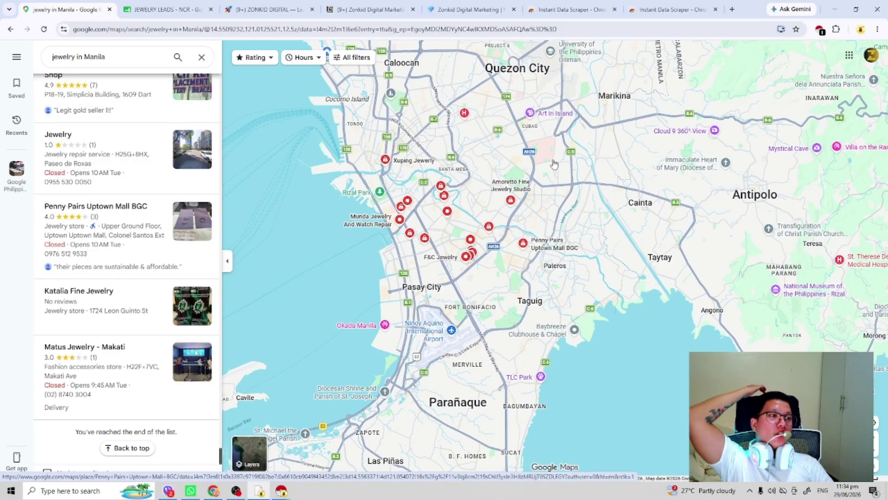
Scrape the Manila listings with Instant Data Scraper, copying all rows into the JEWELRY LEADS - NCR sheet from row 451.
click(825, 31)
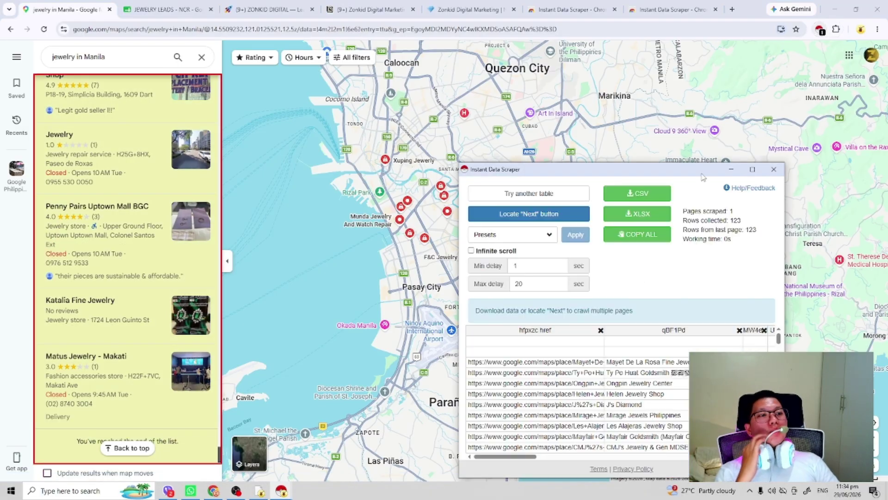
click(660, 238)
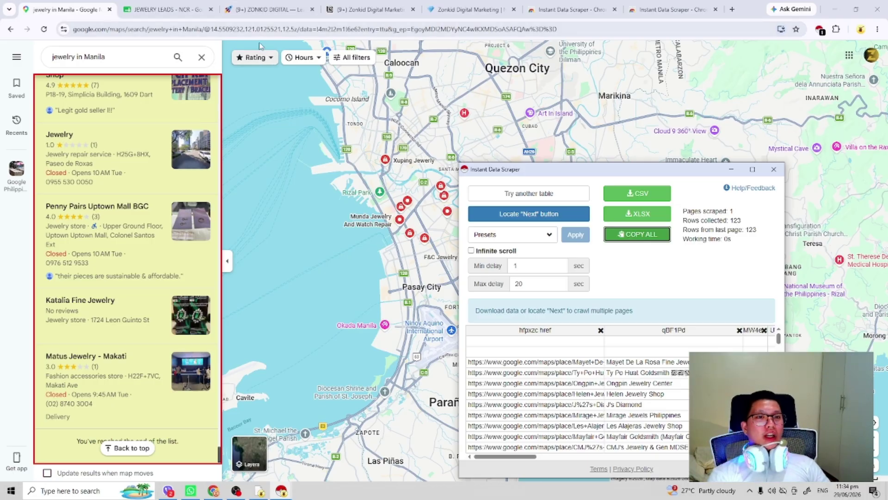
click(164, 9)
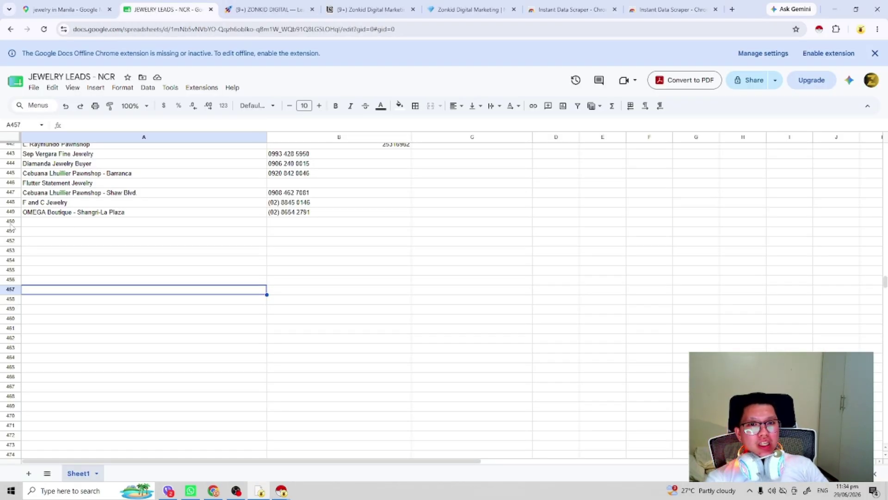
click(10, 232)
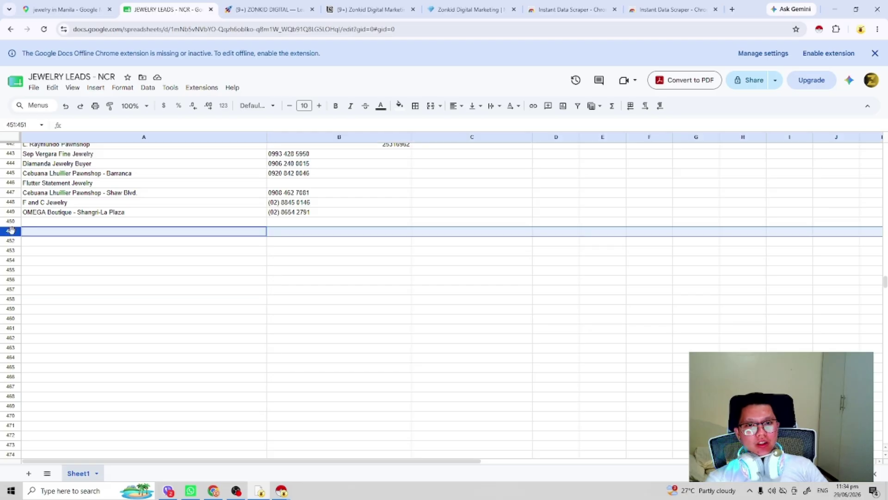
key(ctrl+v)
Clear the scraped header and Google Maps links in column A, from row 451 to 576.
scroll(164, 270, down, 20)
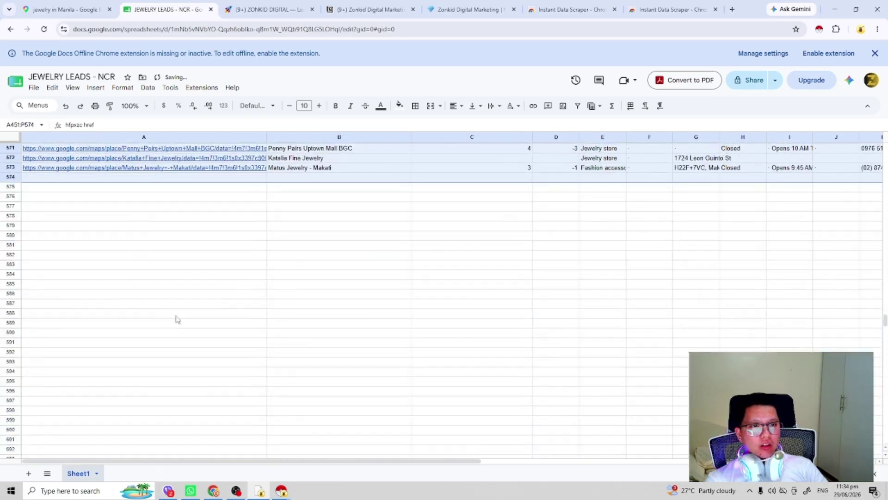
click(179, 305)
scroll(185, 305, up, 4)
drag(171, 386, 85, 284)
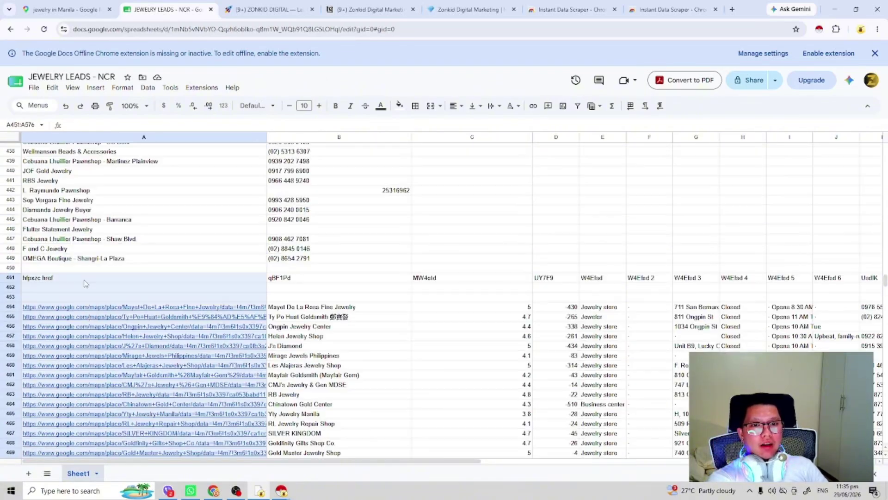
key(Delete)
Copy the Manila business names from B454:B573 into column A, starting at A454.
scroll(363, 305, down, 20)
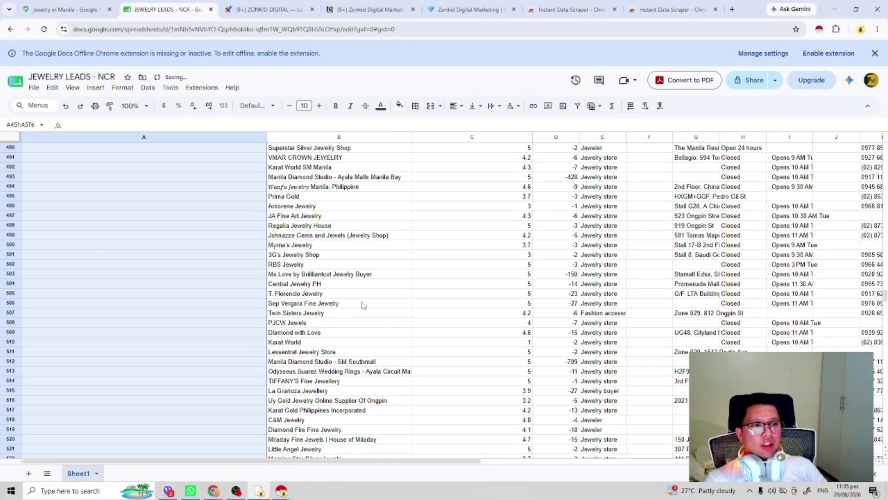
scroll(352, 336, down, 8)
drag(308, 401, 295, 312)
scroll(307, 333, up, 20)
scroll(300, 286, up, 3)
click(116, 307)
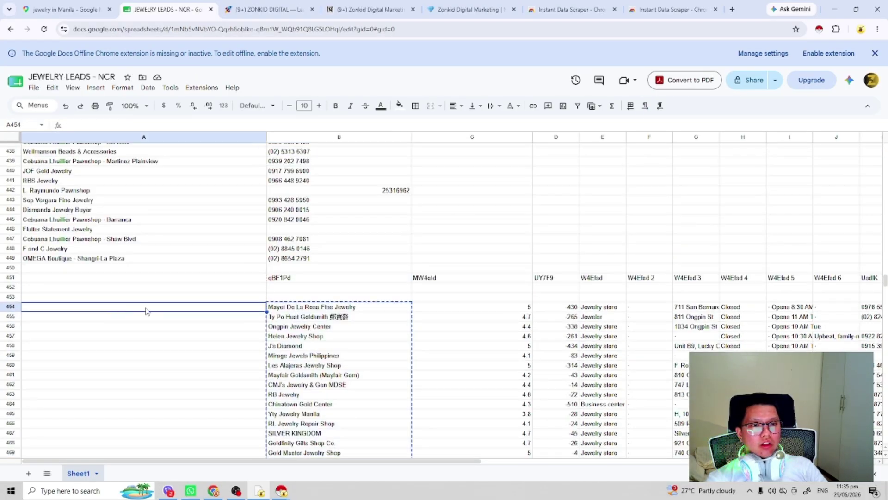
key(ctrl+v)
Clear the duplicate business names in column B, from row 454 to 573.
click(326, 309)
scroll(333, 310, down, 20)
drag(327, 309, 352, 257)
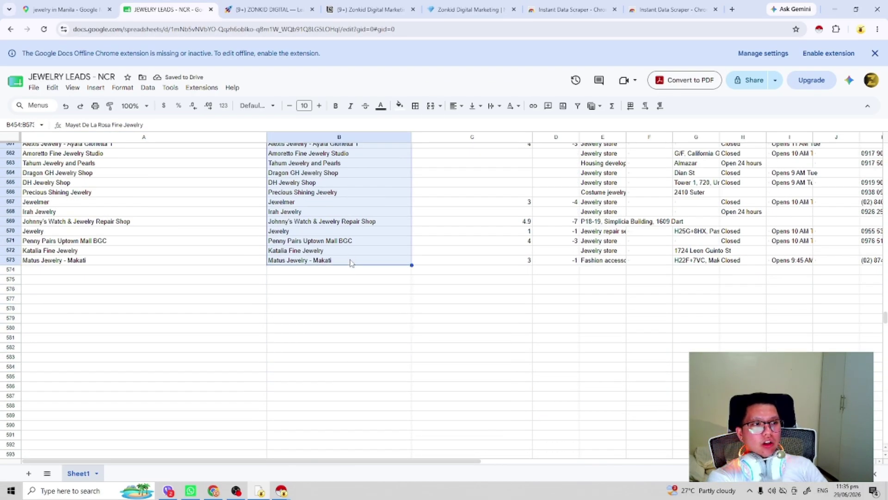
key(Delete)
Copy the contact numbers from K454:K573 into column B, starting at B454 beside the business names.
scroll(407, 352, up, 5)
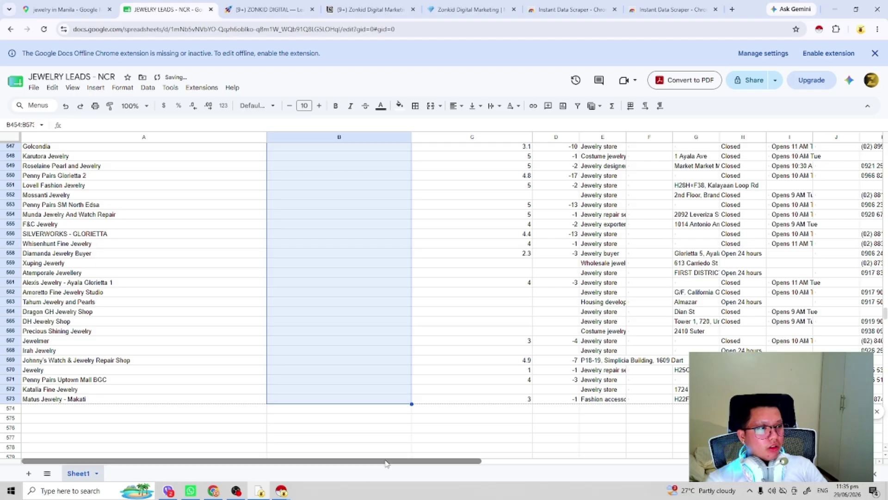
drag(382, 461, 561, 461)
drag(547, 399, 545, 257)
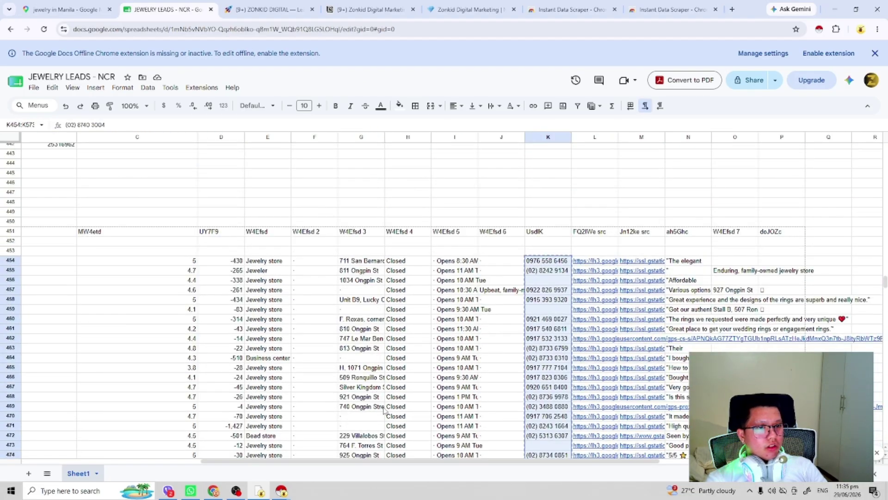
drag(310, 463, 132, 464)
click(301, 260)
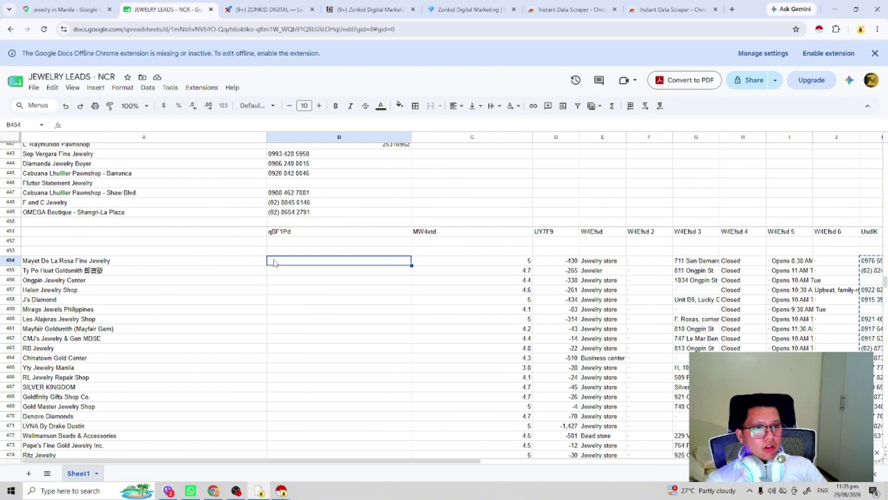
key(ctrl+v)
Clear the extra scraped data in columns C to U, from row 442 through the last Manila entries.
scroll(496, 335, down, 8)
scroll(495, 335, down, 20)
click(496, 324)
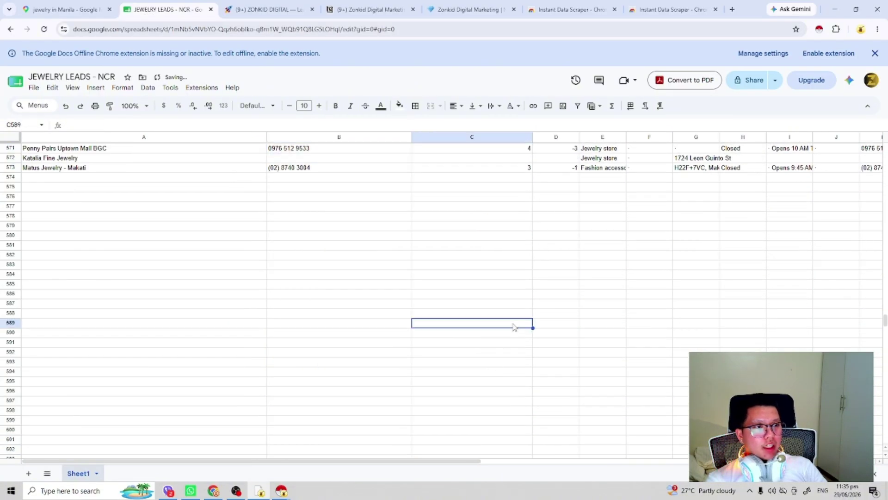
scroll(497, 352, up, 5)
drag(499, 431, 886, 245)
key(Delete)
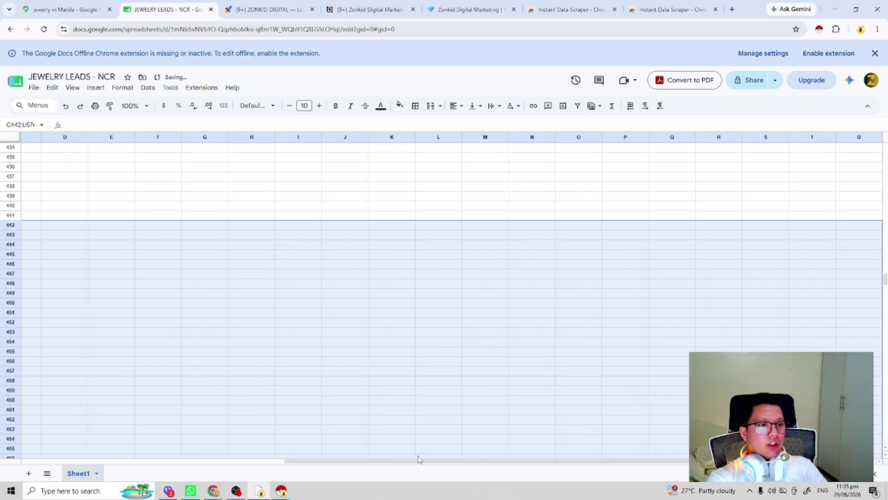
drag(419, 459, 155, 461)
scroll(394, 299, down, 20)
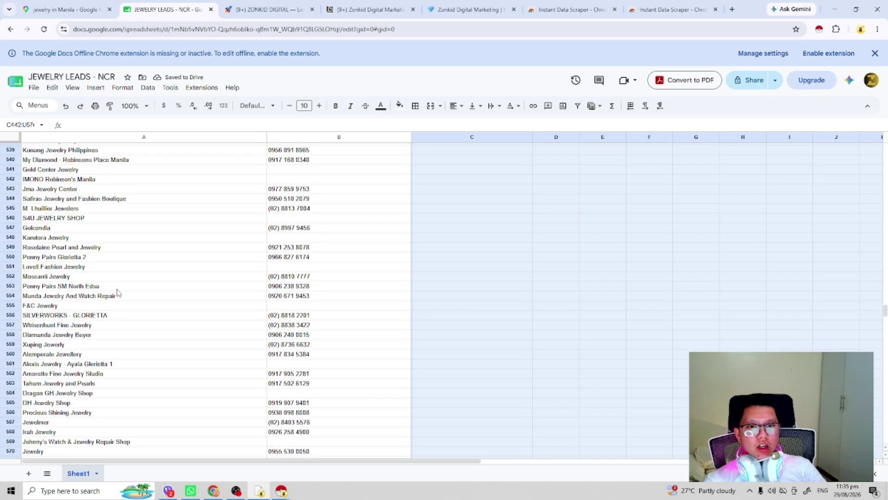
Copy the business name Lovell Fashion Jewelry from A551, which lacks a contact number, and open fb.com in a new tab.
click(258, 268)
double_click(51, 264)
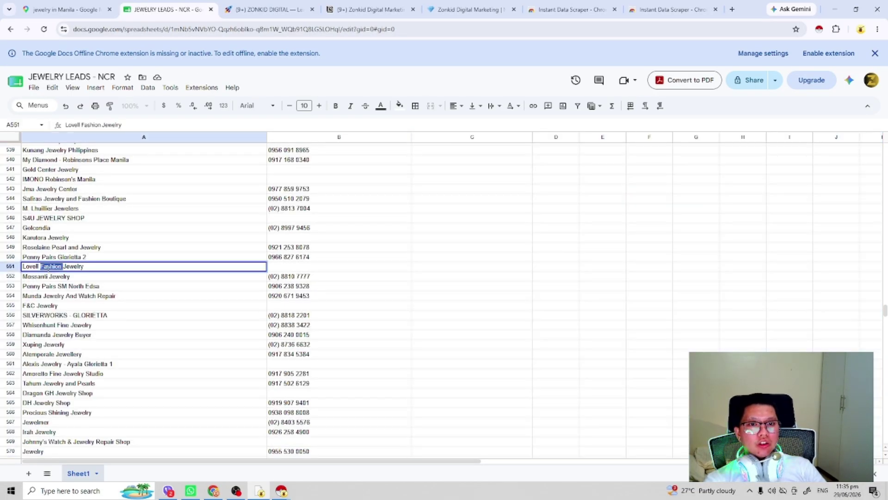
key(ctrl+t)
text(fb.com)
key(Return)
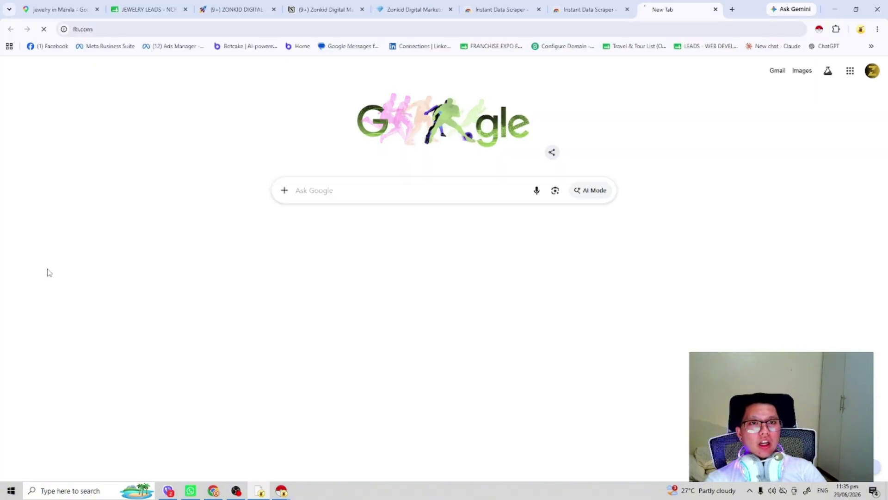
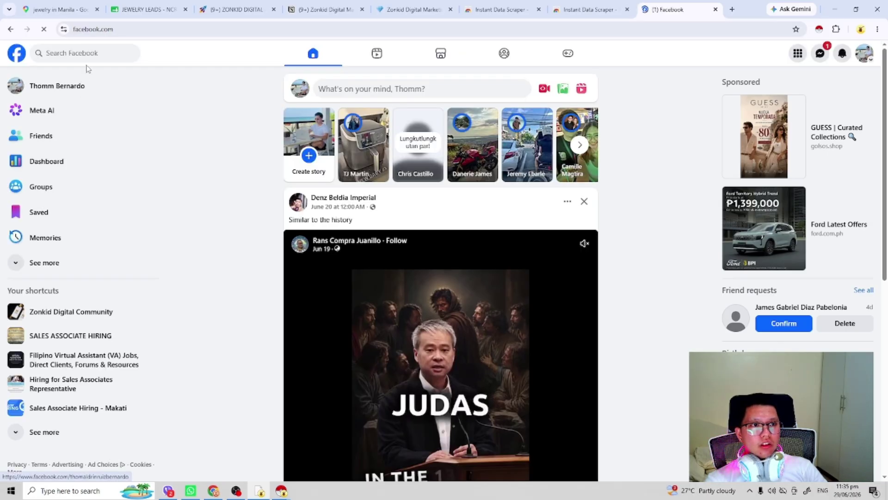
Search Facebook pages for "Lovell Fashion Jewelry" and open the matching business page.
click(88, 83)
click(81, 55)
text(Lovell Fashion Jewelry)
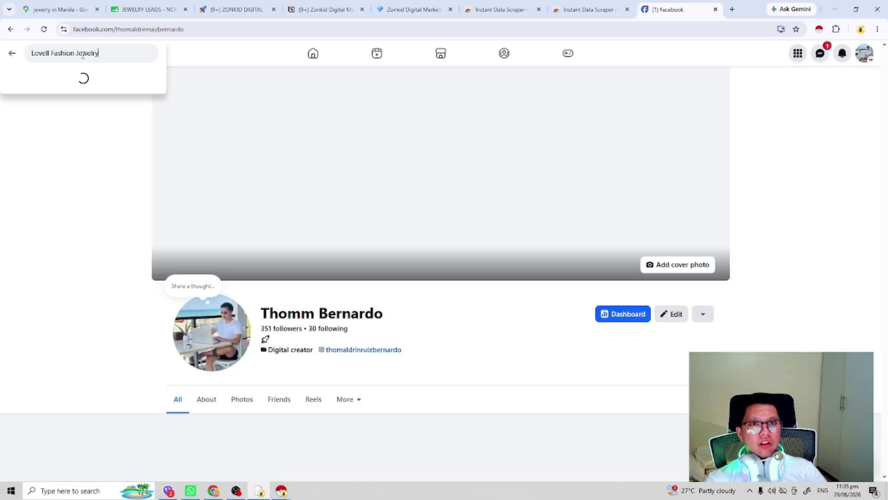
click(11, 54)
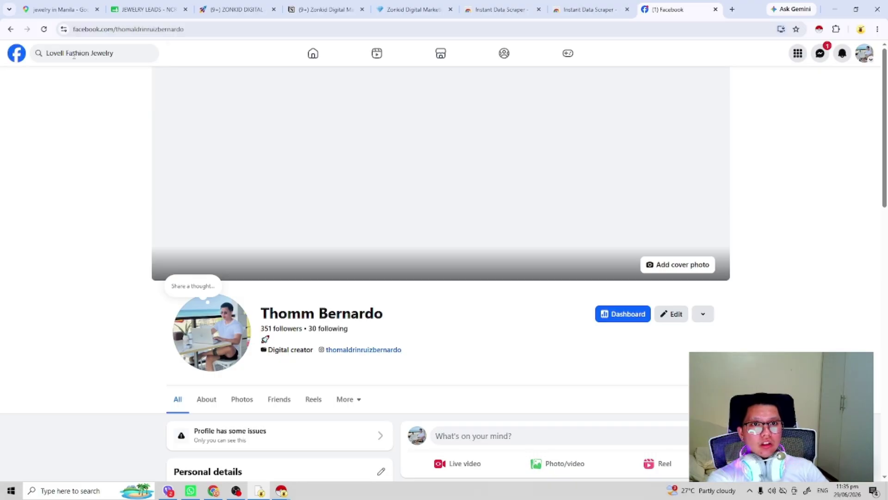
click(74, 54)
key(ctrl+c)
key(BackSpace)
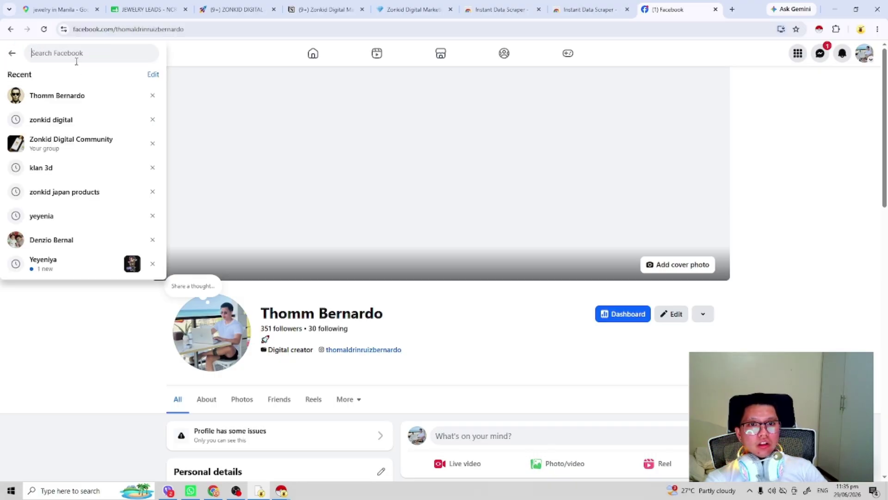
key(ctrl+v)
key(Return)
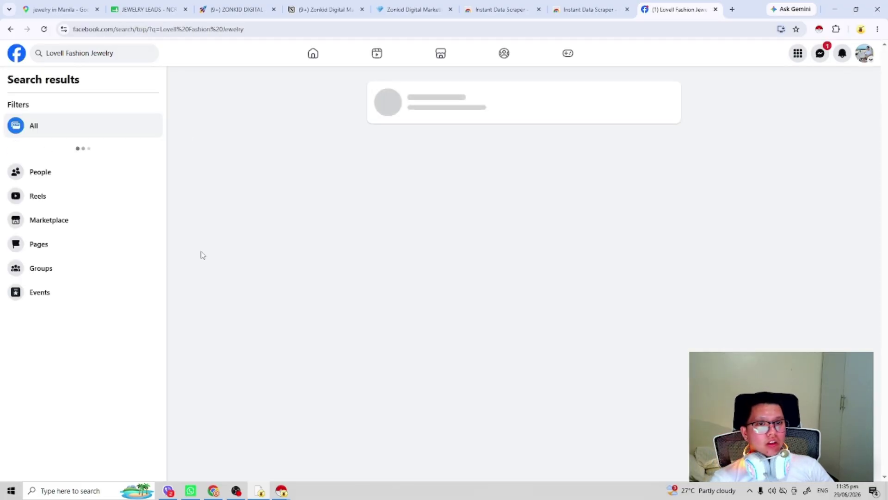
click(97, 250)
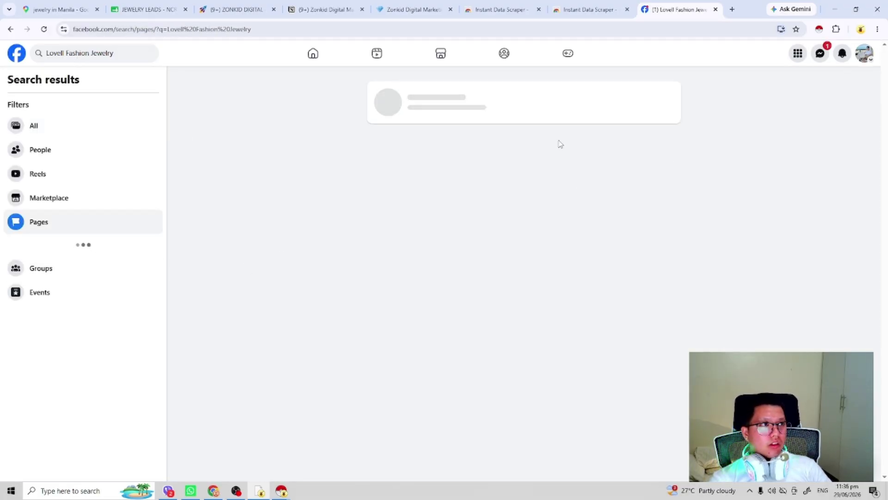
click(483, 96)
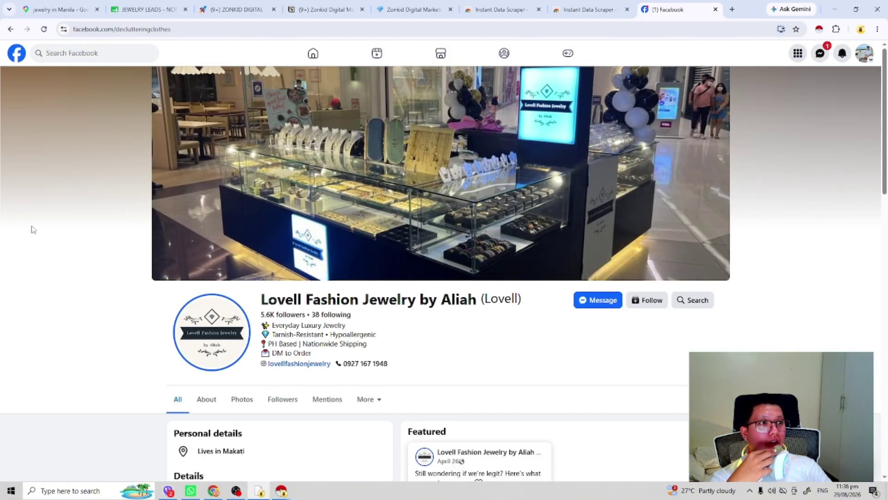
Look over the Lovell Fashion Jewelry page's details and contact number, and open its profile information.
scroll(40, 248, down, 5)
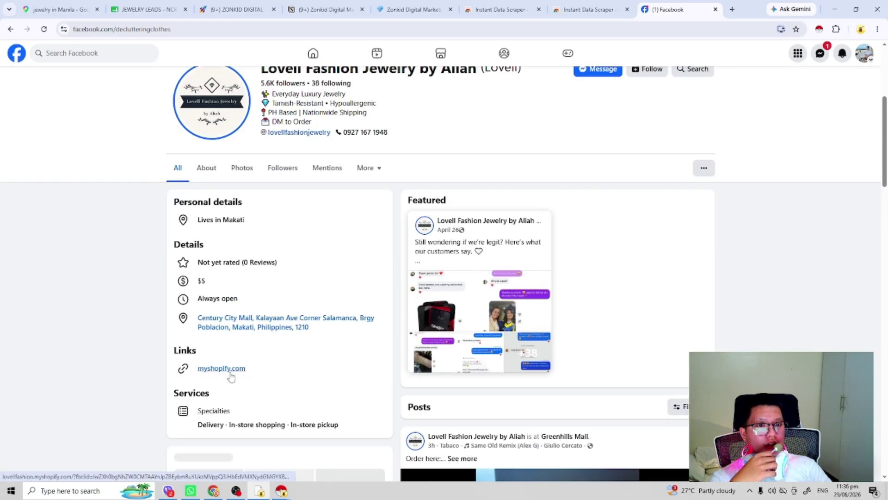
scroll(350, 205, up, 1)
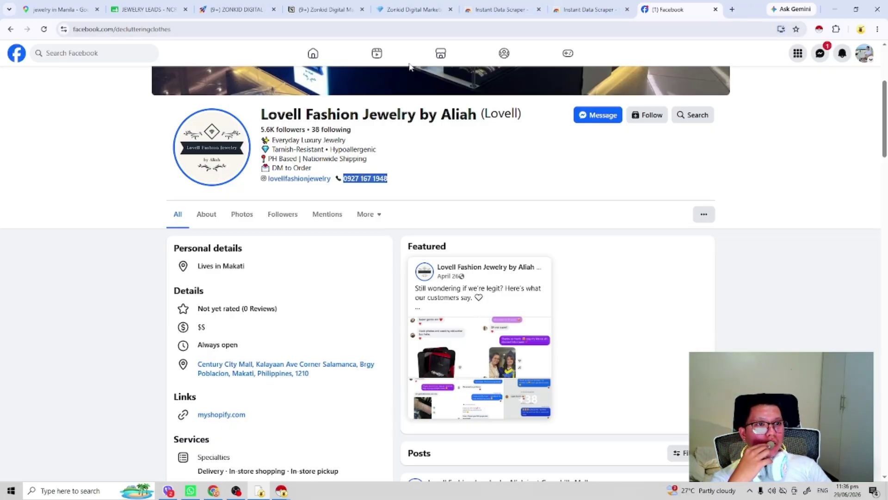
click(394, 115)
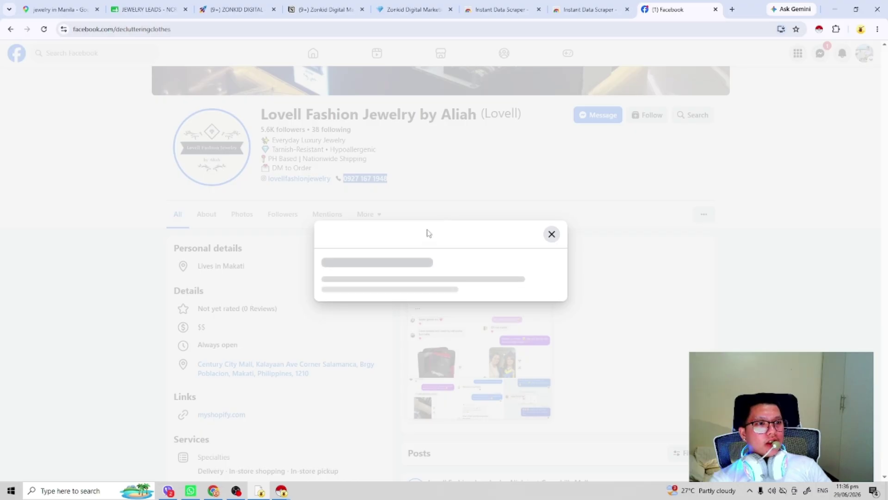
click(146, 5)
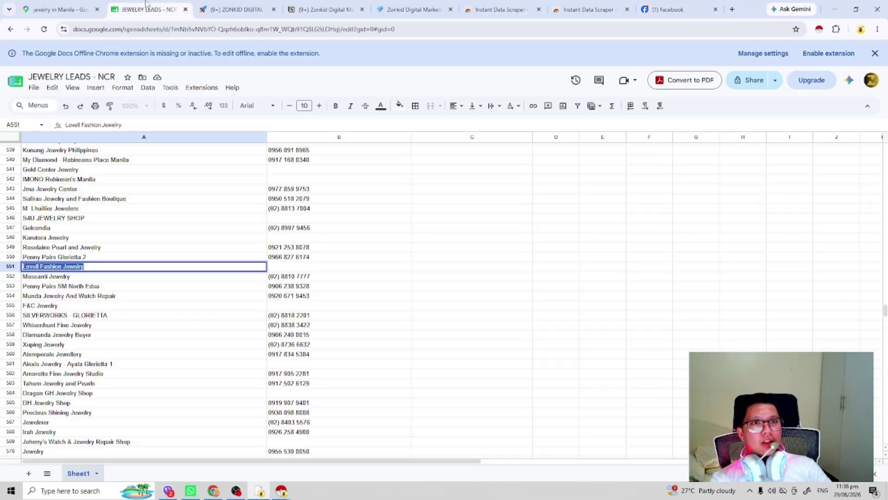
key(ctrl+f)
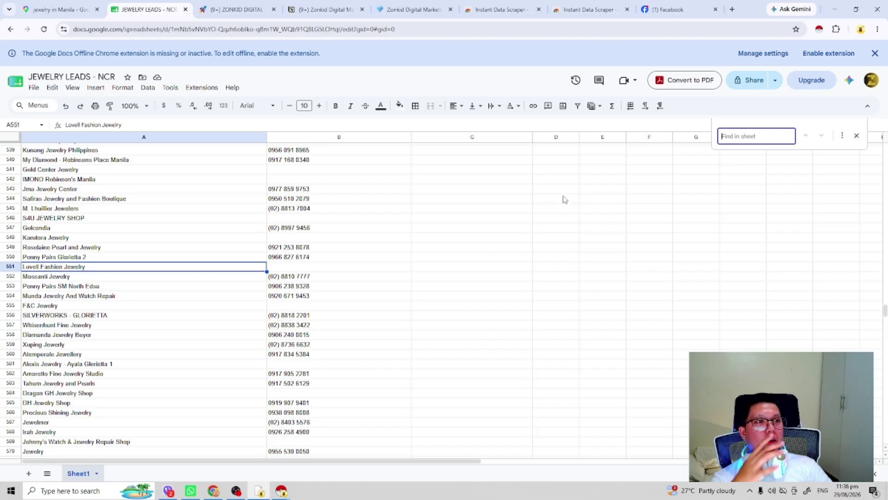
click(583, 5)
click(664, 5)
click(573, 4)
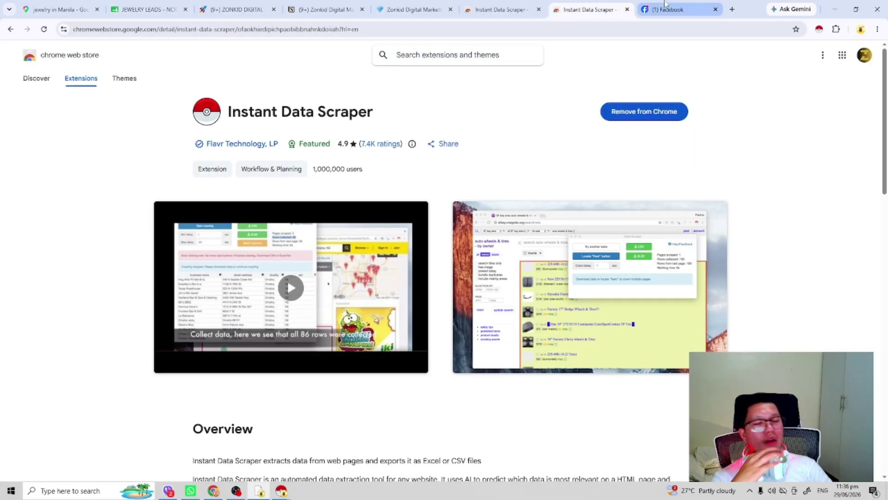
click(469, 4)
click(578, 4)
click(504, 4)
click(598, 4)
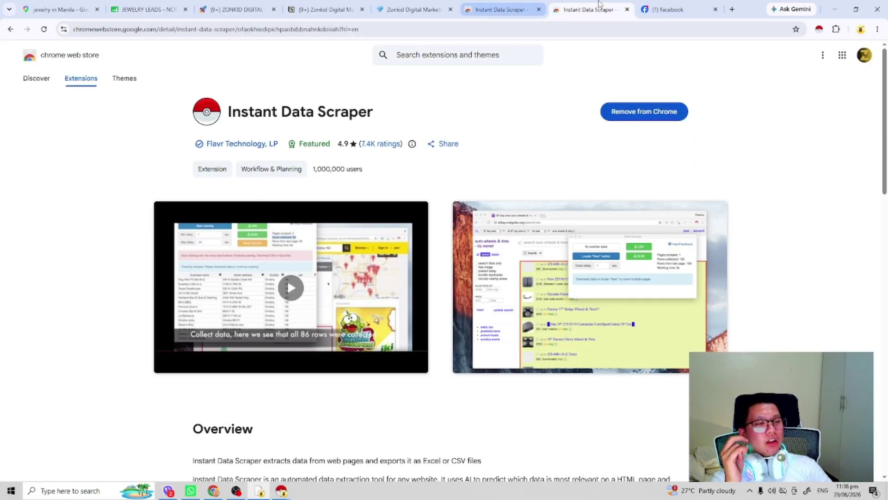
click(412, 5)
click(326, 4)
click(259, 4)
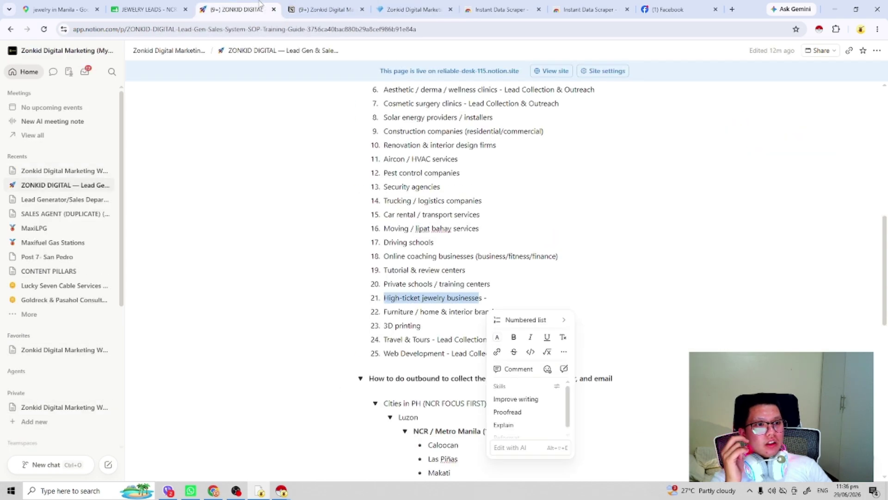
click(143, 5)
click(700, 4)
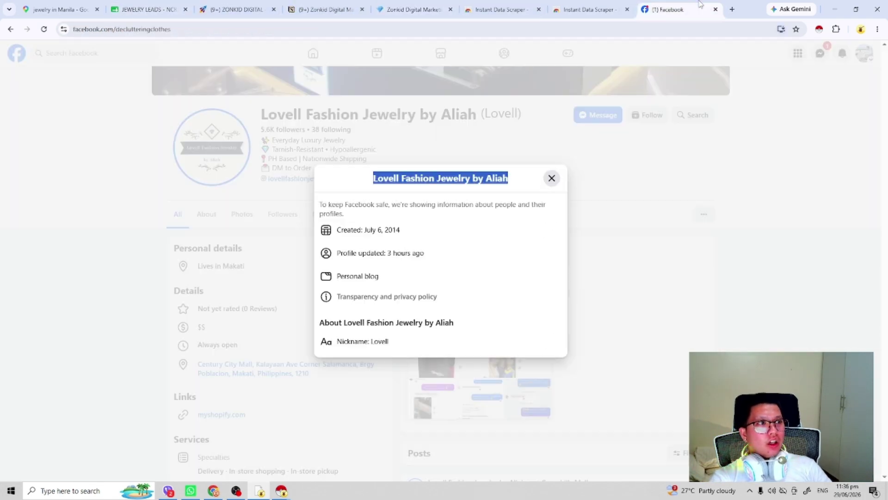
Close the profile information, highlight the page's contact number, and select the empty cell B551 beside Lovell Fashion Jewelry in the spreadsheet.
key(Escape)
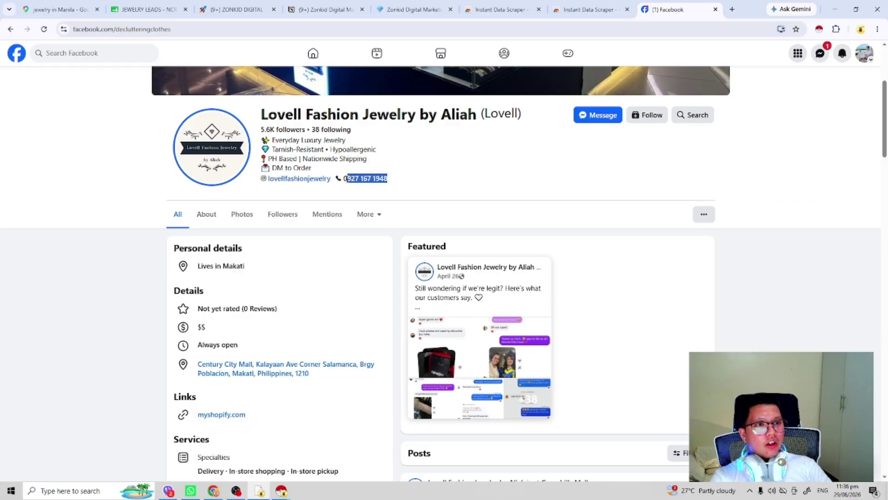
click(171, 5)
click(287, 267)
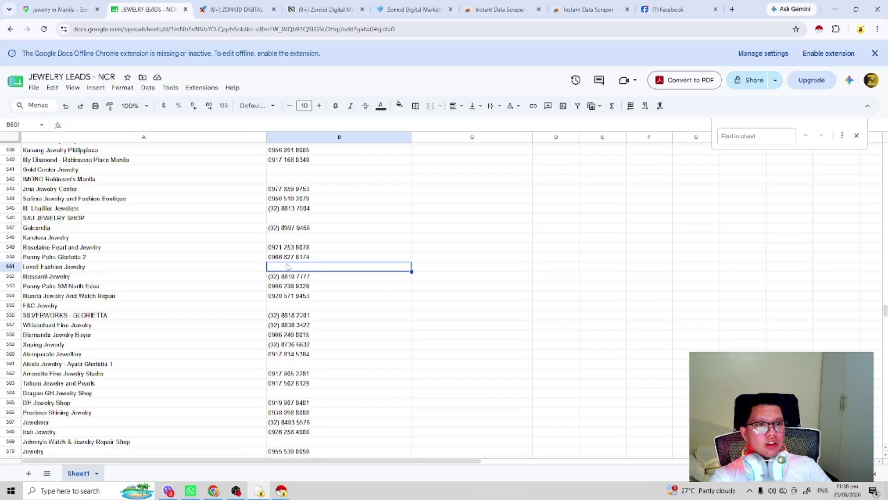
click(666, 7)
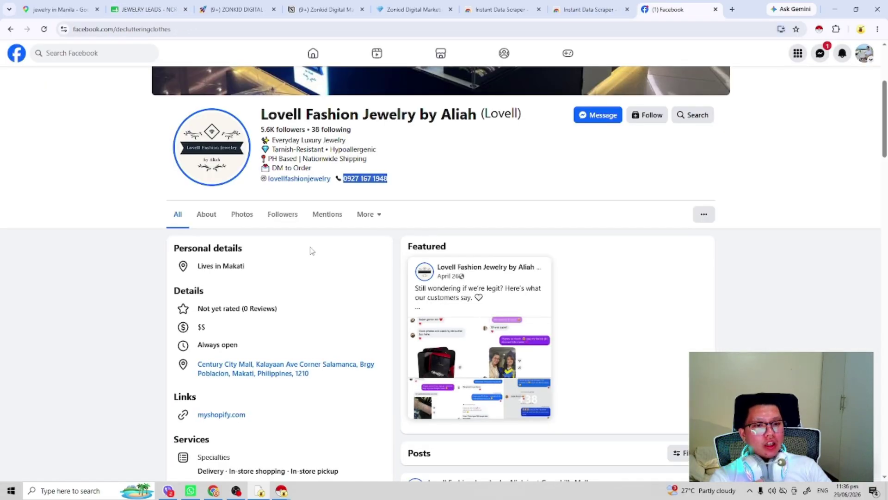
Examine the Lovell Fashion Jewelry Facebook page's services, highlights, photos and recent posts.
scroll(286, 237, down, 2)
scroll(305, 239, down, 3)
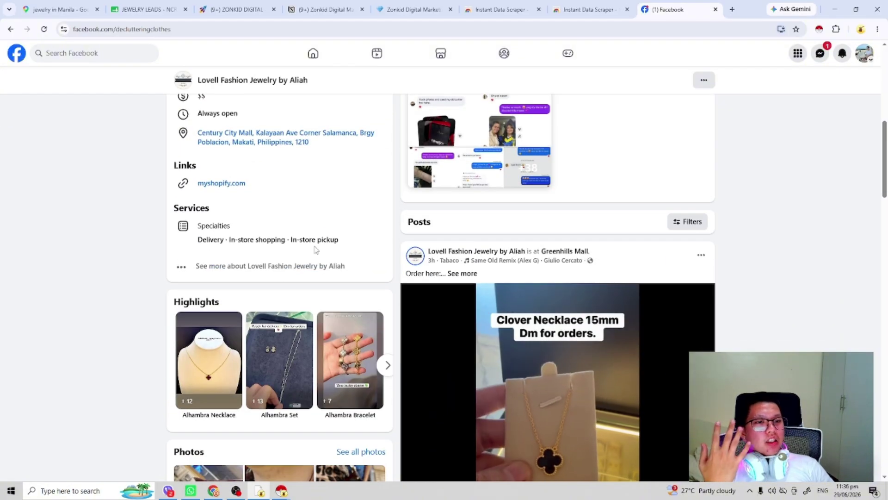
scroll(313, 248, down, 4)
scroll(393, 275, up, 2)
scroll(412, 257, down, 3)
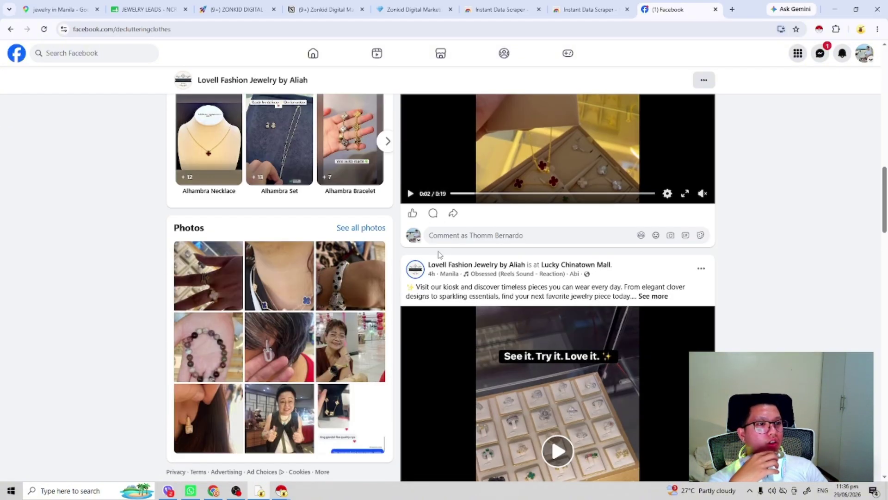
scroll(670, 307, down, 5)
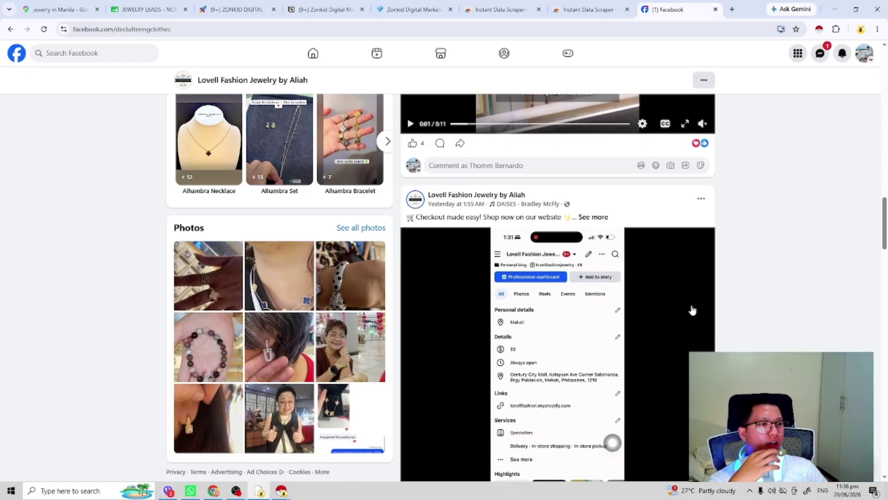
scroll(683, 314, down, 5)
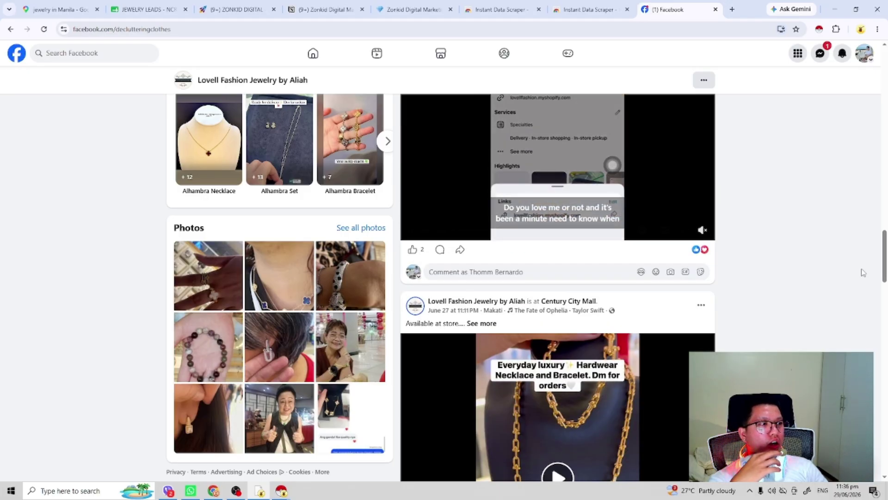
scroll(793, 294, down, 10)
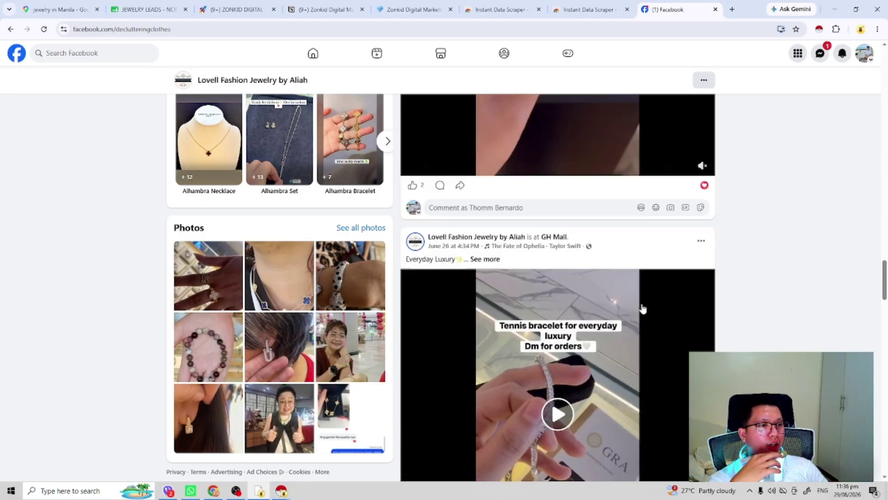
scroll(643, 309, down, 2)
Open the Lovell Fashion Jewelry page's transparency information and go to its ads in the Ad Library.
drag(884, 284, 877, 152)
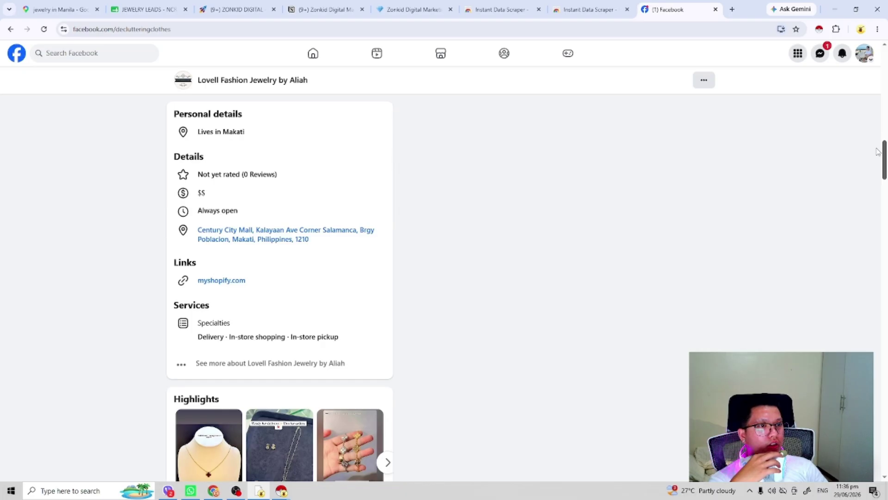
scroll(878, 151, up, 5)
click(359, 254)
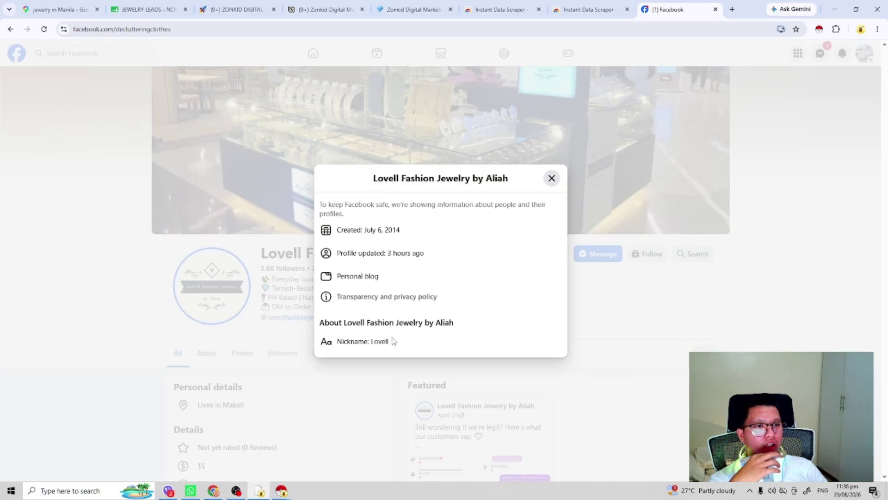
click(402, 297)
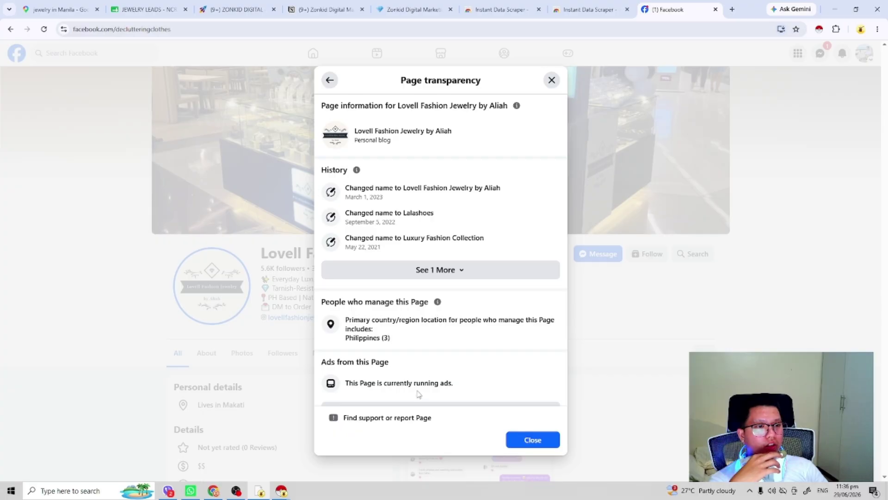
scroll(442, 396, down, 1)
click(442, 390)
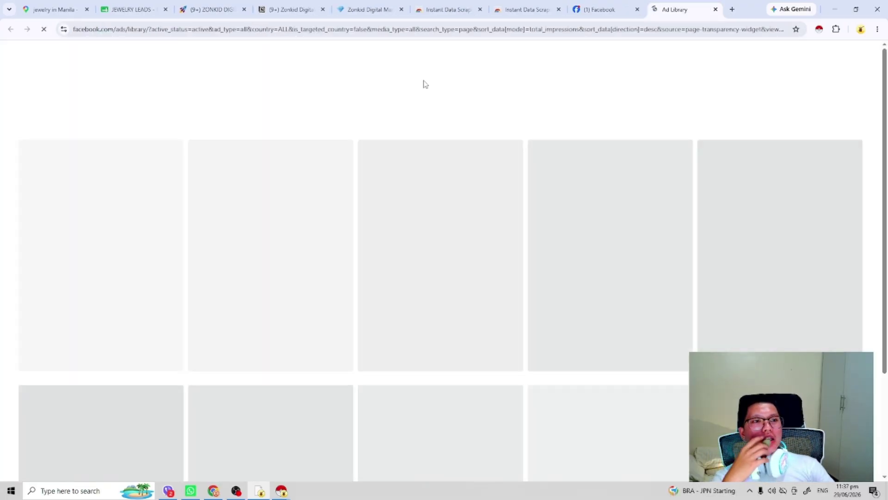
Review the page's active ads and browse the carousel images of the Everyday luxury ad.
scroll(389, 134, down, 3)
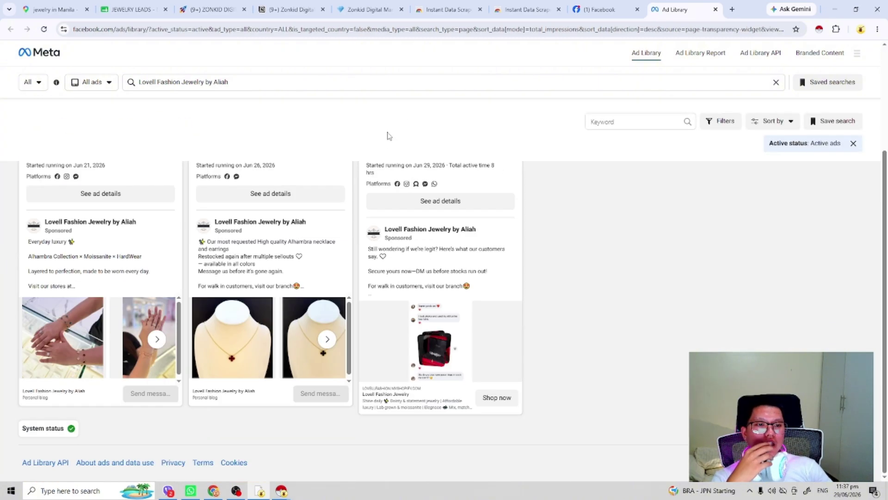
click(157, 340)
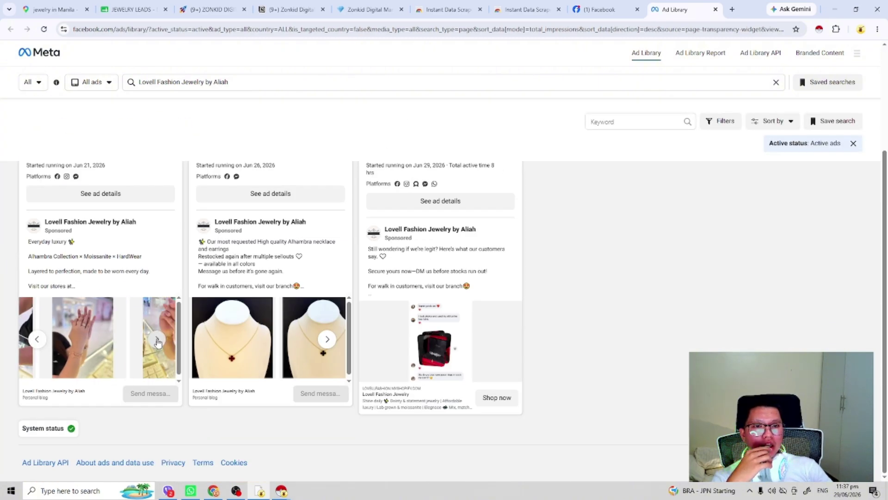
click(157, 341)
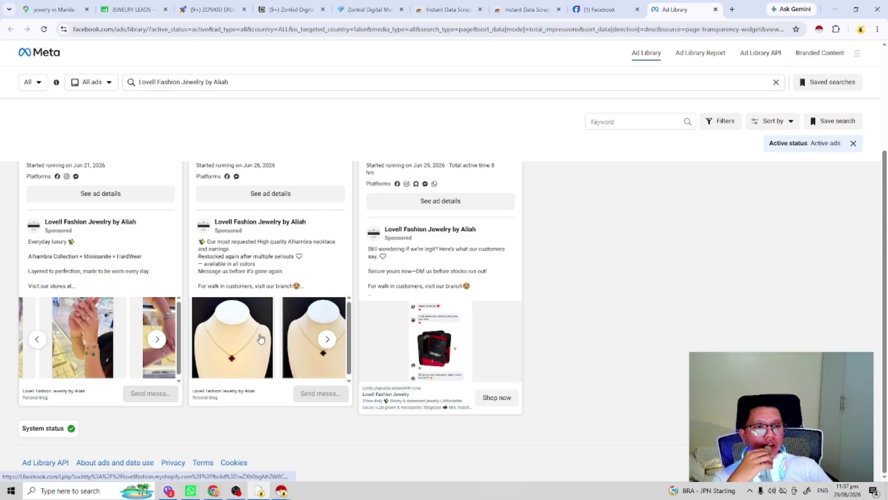
Look through the product photos in Lovell Fashion Jewelry's active ads in the Meta Ad Library.
click(157, 340)
click(157, 339)
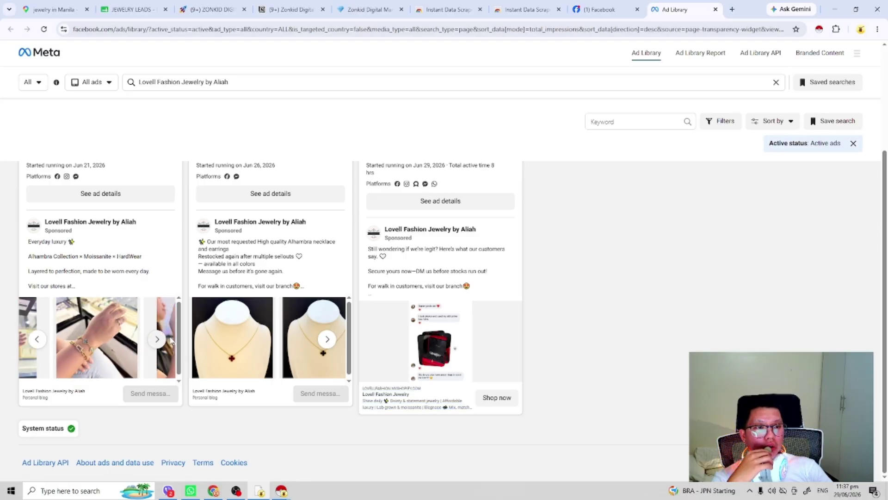
scroll(424, 296, up, 3)
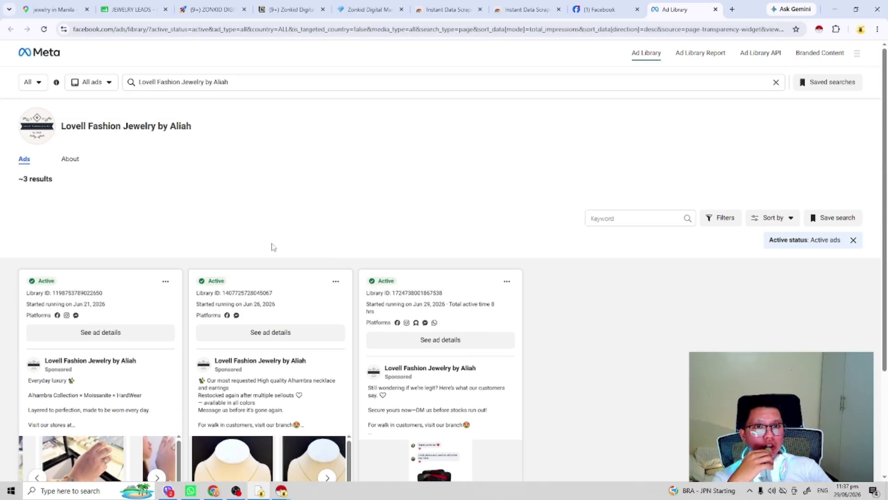
scroll(215, 260, down, 3)
click(157, 339)
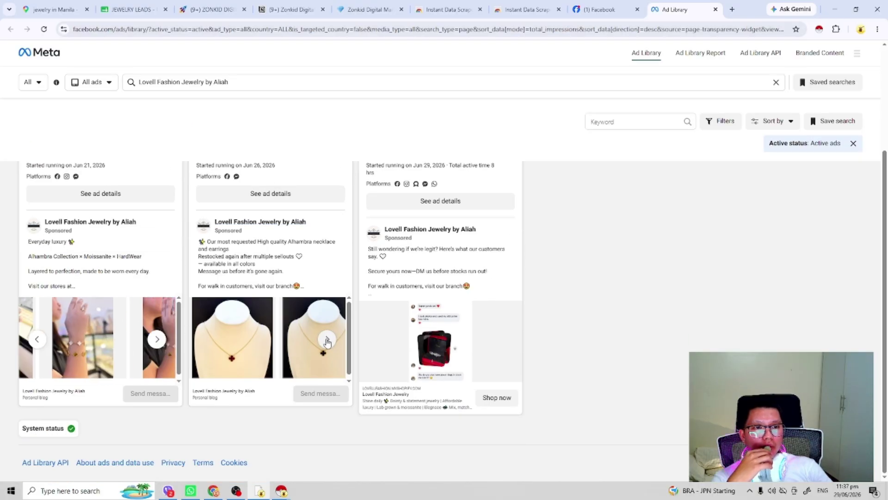
click(327, 340)
click(327, 340)
click(327, 340)
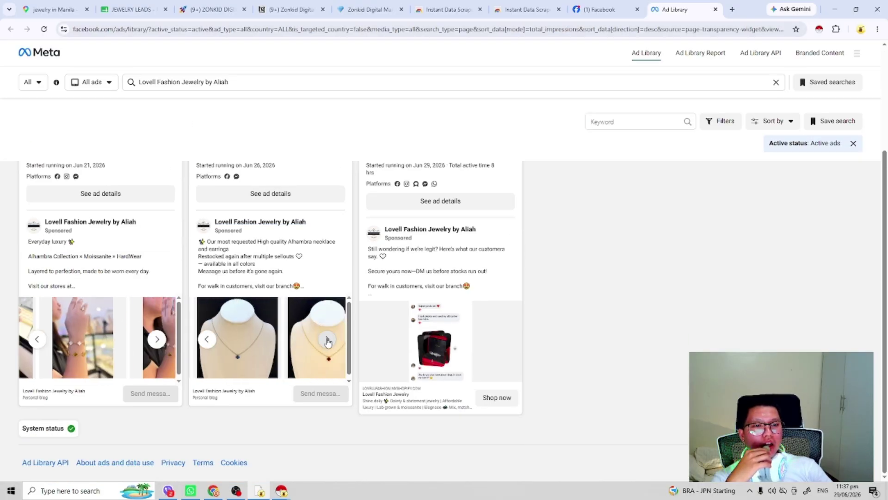
click(327, 340)
click(327, 340)
click(327, 340)
click(327, 340)
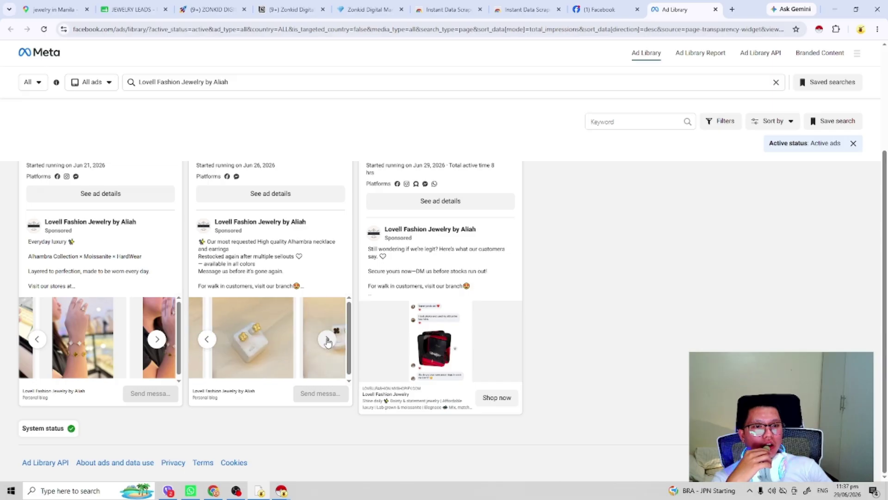
click(327, 341)
Close the Facebook page and the Ad Library, and return to the empty rows below the list in the JEWELRY LEADS - NCR spreadsheet.
click(605, 9)
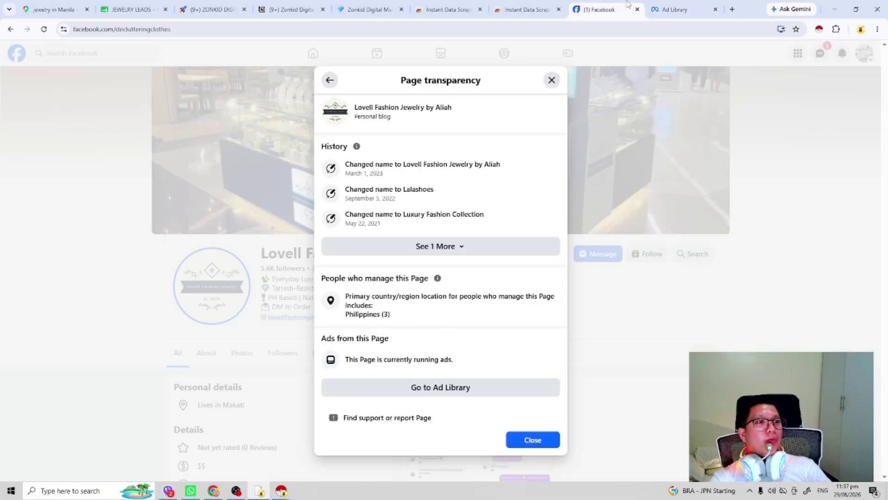
click(637, 9)
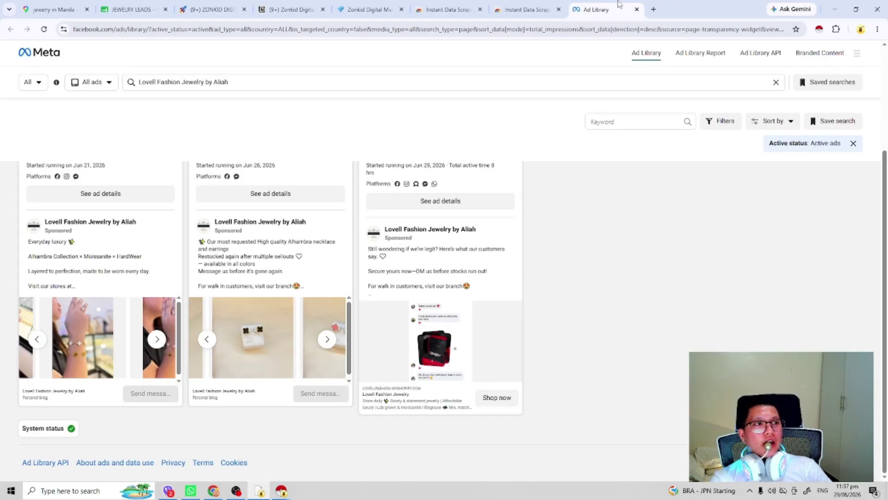
click(637, 9)
click(153, 10)
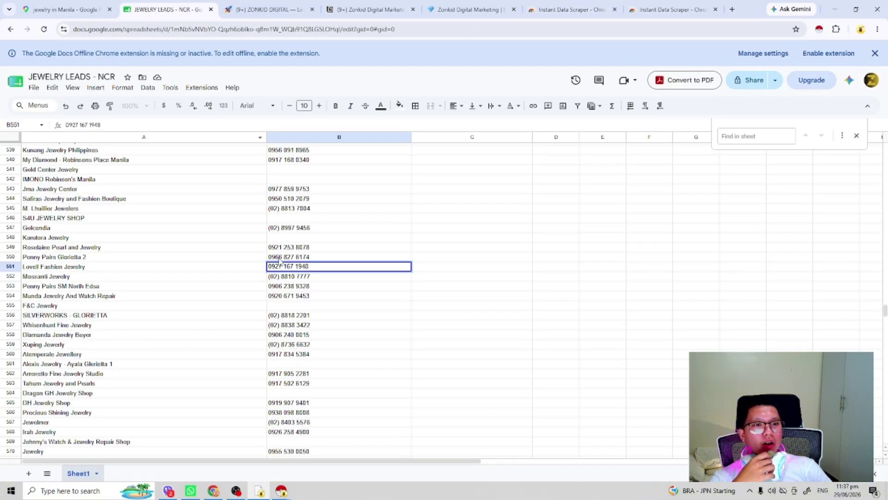
click(285, 315)
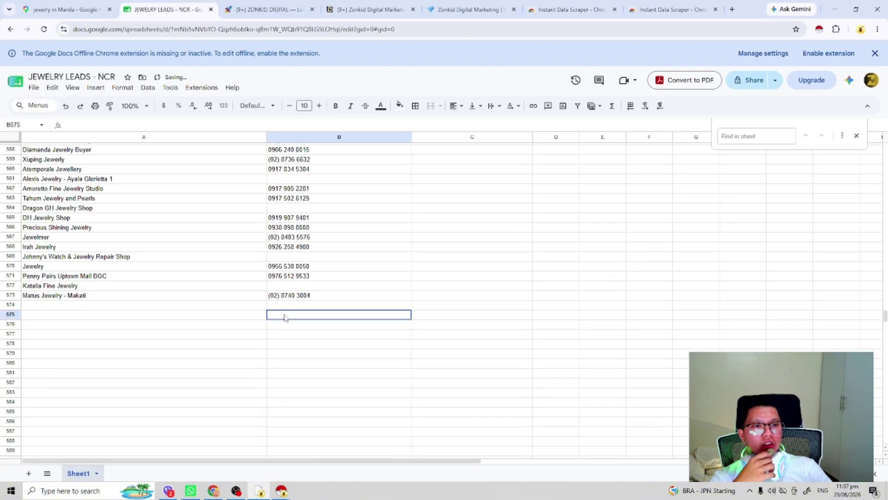
In the Zonkid Digital Marketing Notion page, mark Manila as DONE in the NCR city list and copy the city name Marikina.
click(266, 8)
click(467, 9)
click(370, 8)
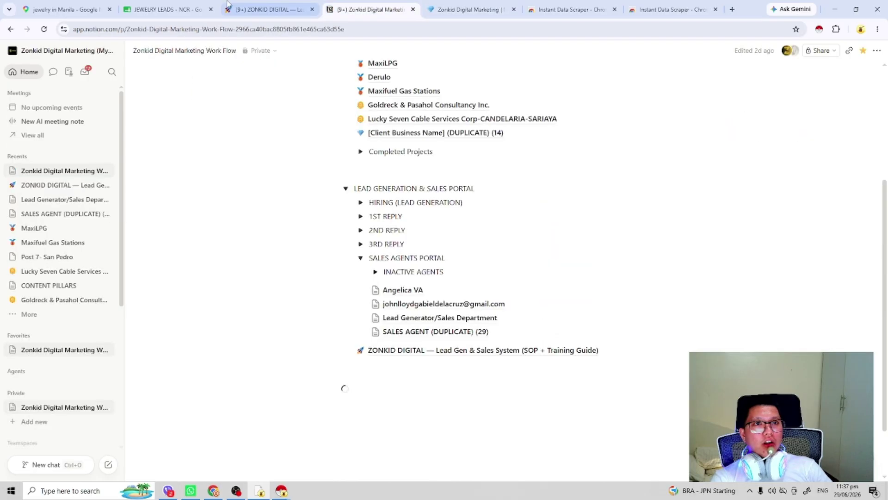
click(441, 4)
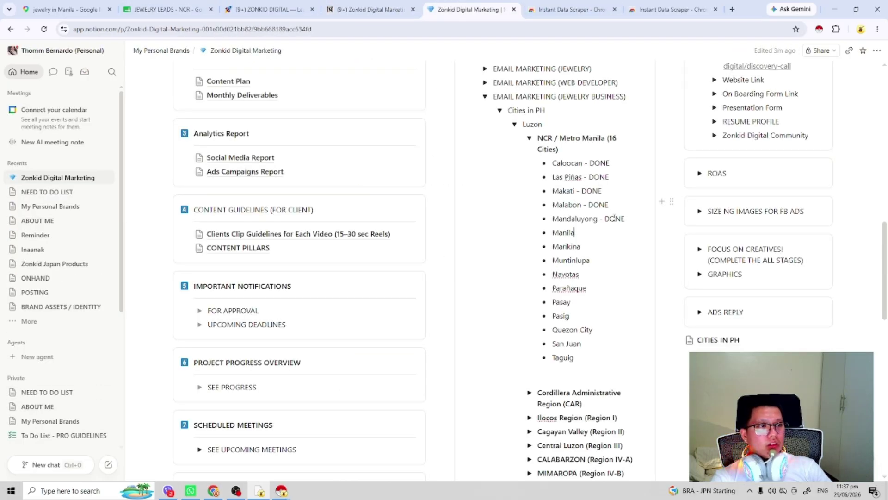
double_click(570, 245)
key(ctrl+c)
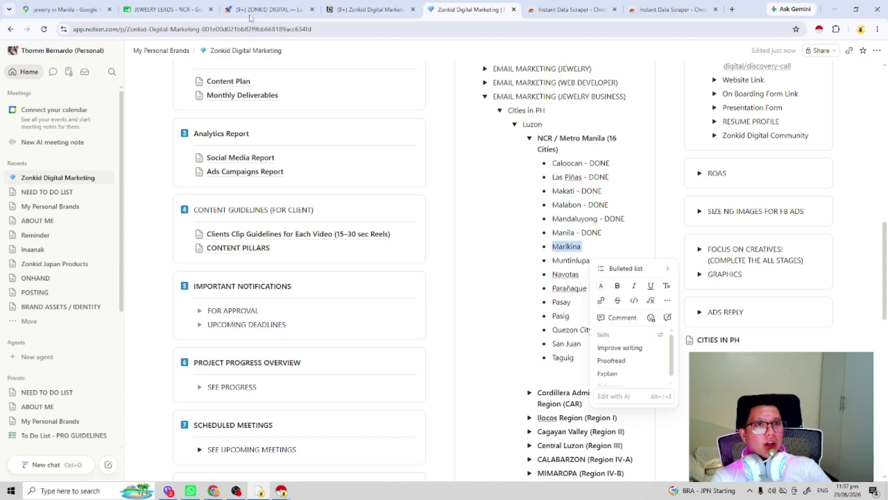
Switch to Google Maps and search for "jewelry in Marikina".
click(59, 6)
double_click(86, 56)
key(ctrl+v)
key(Return)
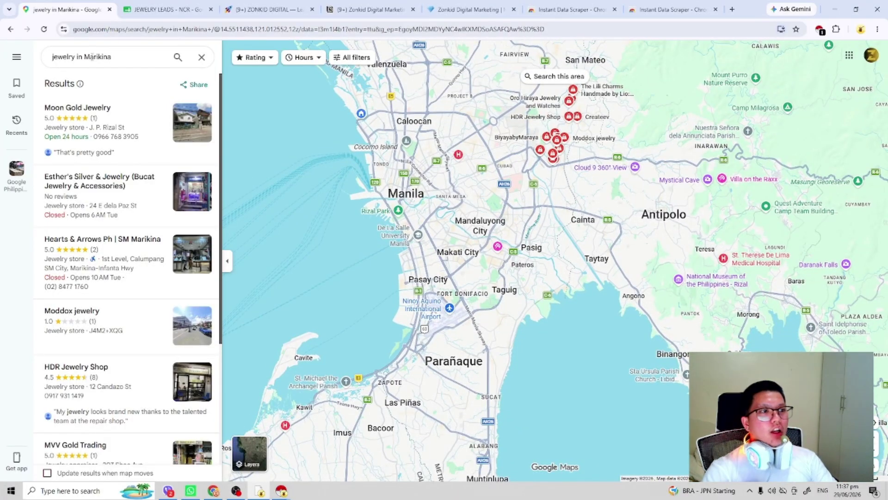
Load the full list of Marikina jewelry results down to the end of the list.
scroll(181, 208, down, 20)
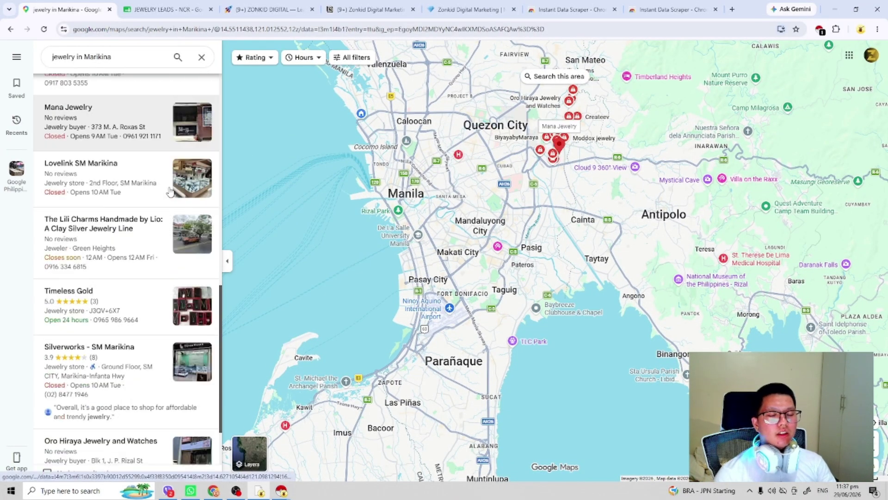
scroll(180, 216, down, 20)
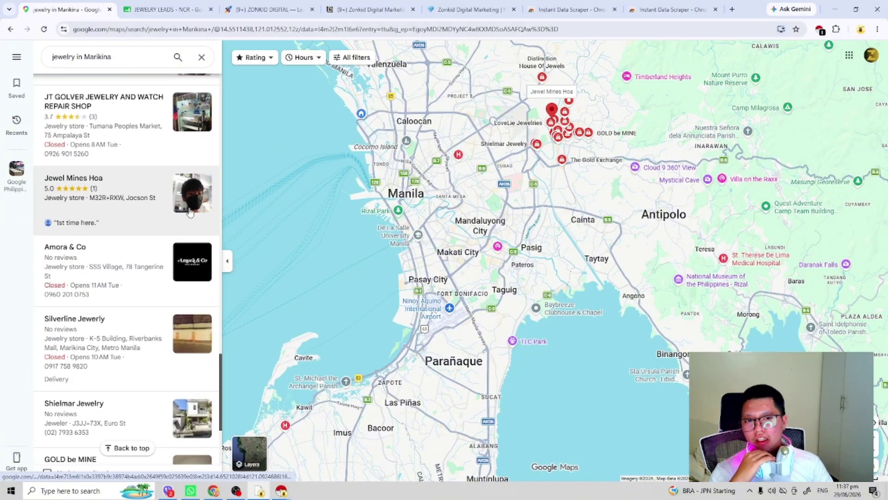
scroll(170, 238, down, 4)
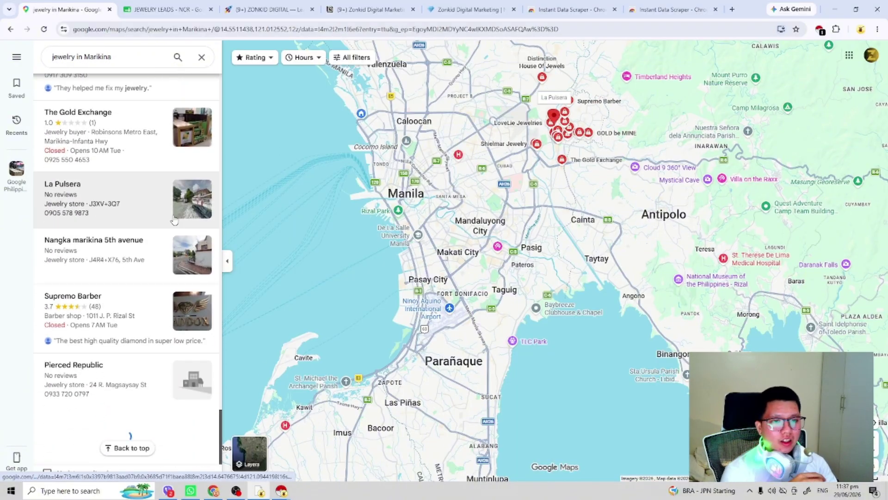
scroll(174, 222, down, 20)
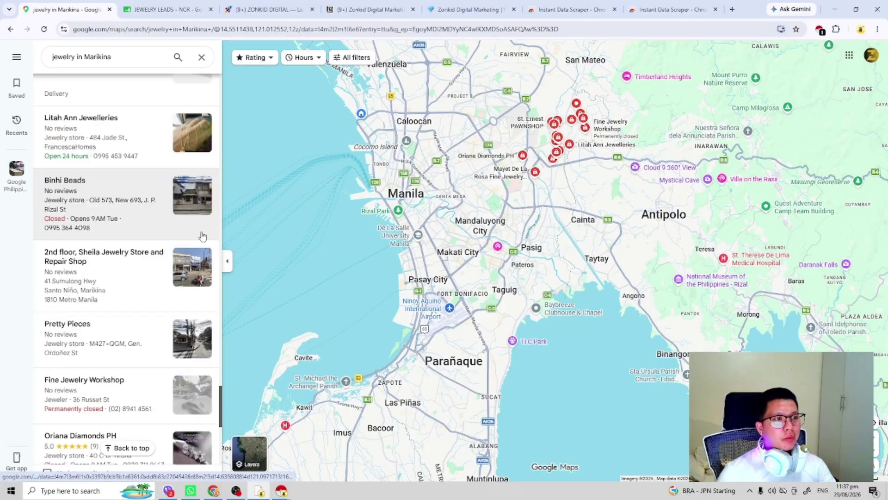
scroll(168, 259, down, 10)
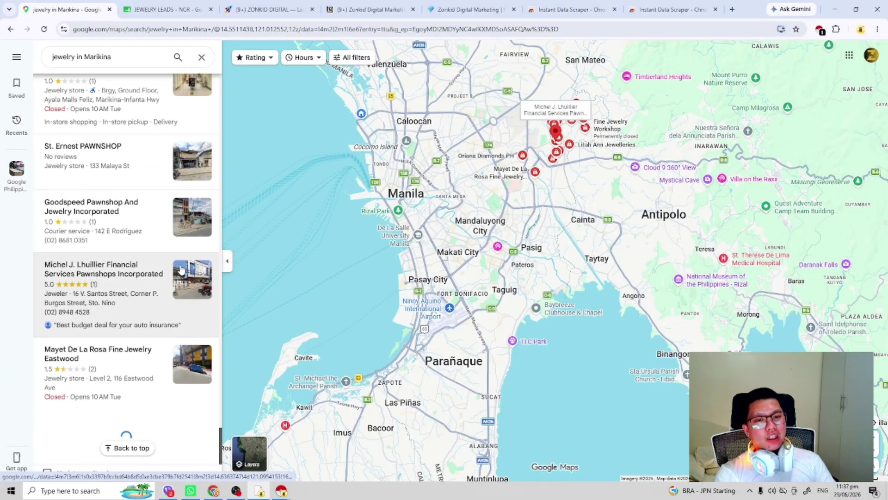
scroll(171, 263, down, 20)
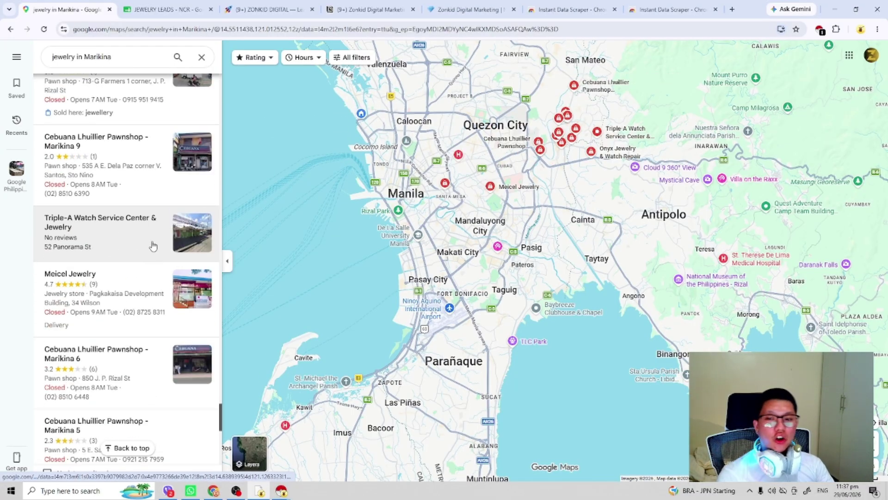
scroll(150, 240, down, 10)
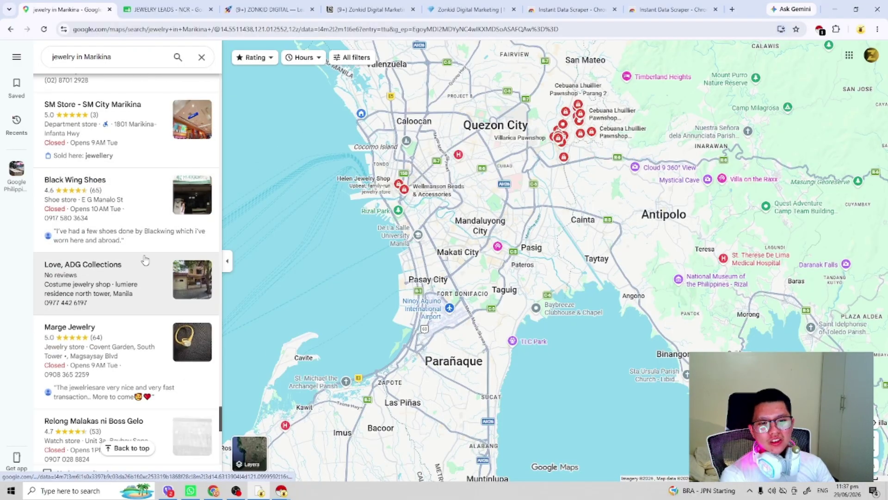
scroll(145, 261, down, 15)
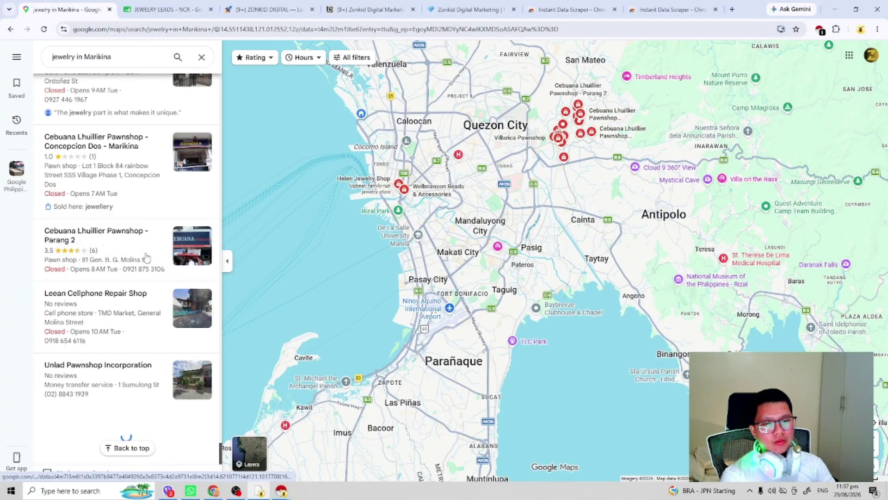
click(235, 490)
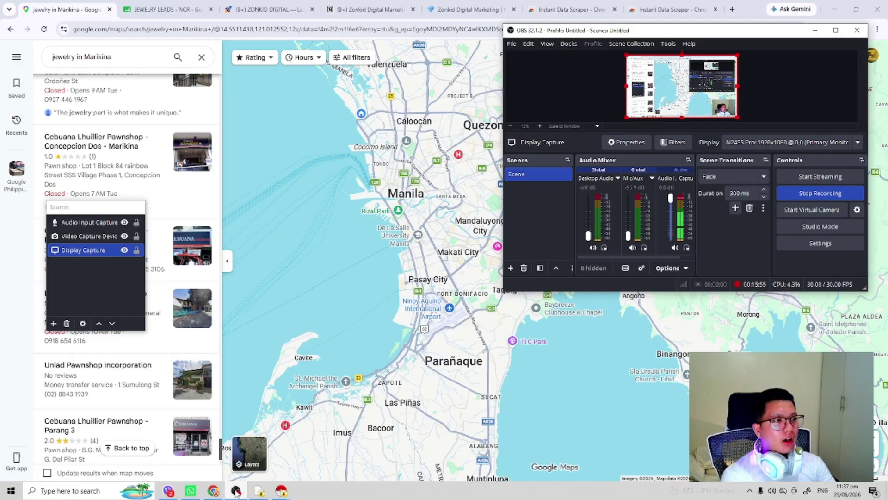
click(236, 490)
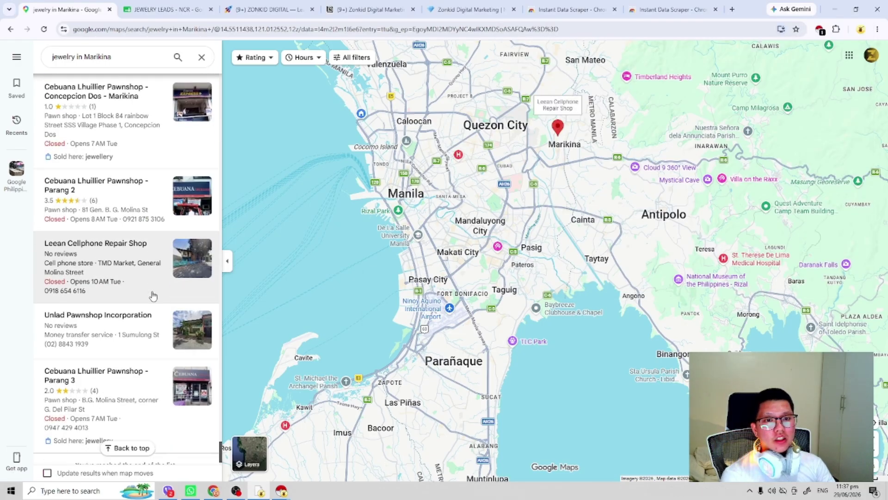
scroll(147, 268, down, 3)
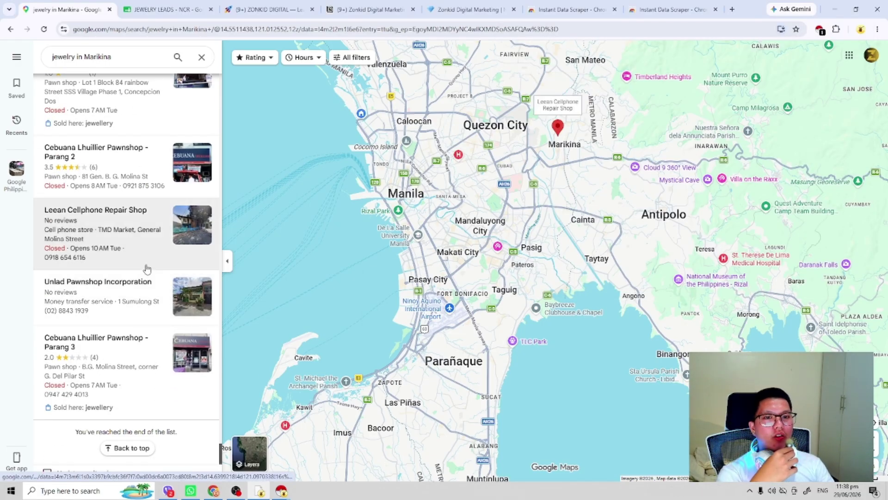
Scrape the map results with Instant Data Scraper and paste all rows into the JEWELRY LEADS - NCR sheet starting at row 575.
click(820, 29)
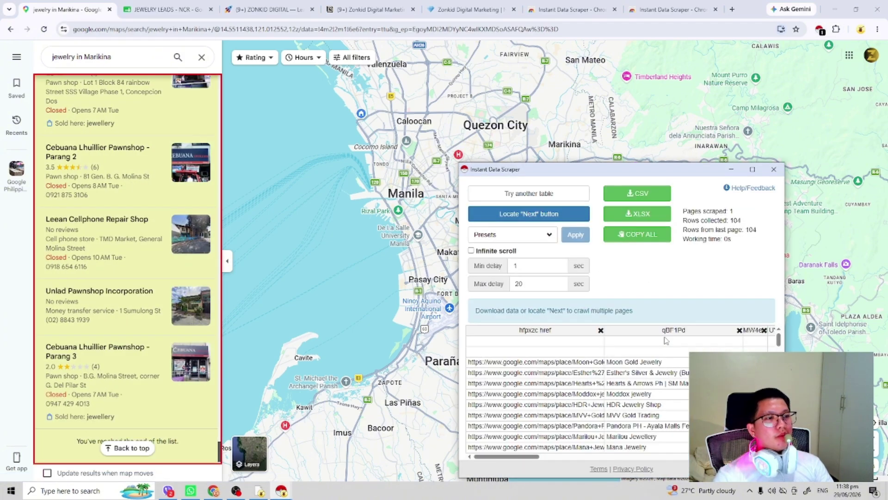
click(644, 194)
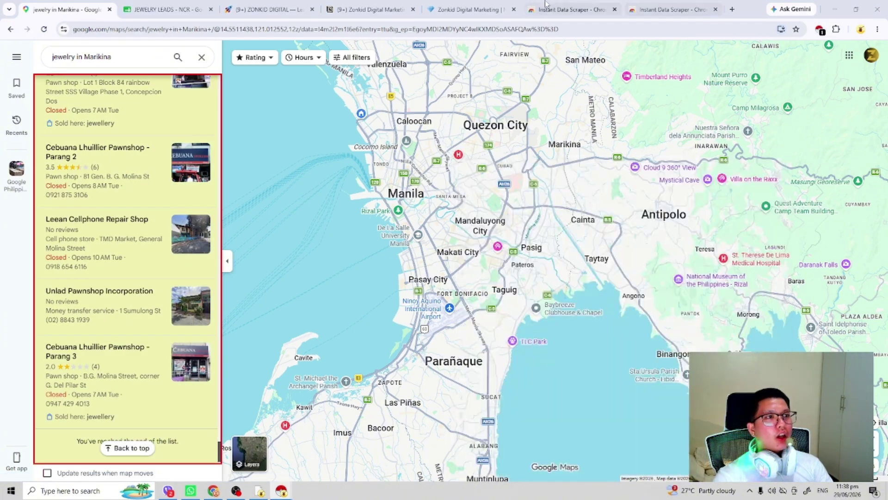
click(370, 9)
click(201, 7)
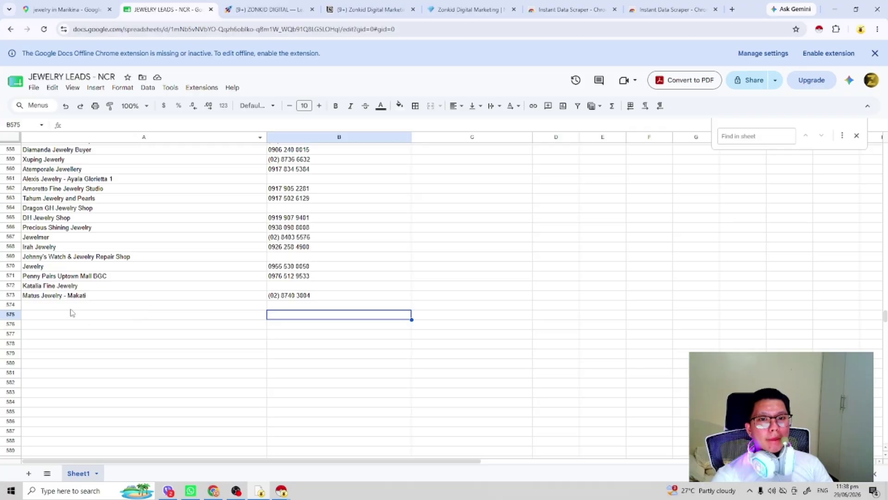
click(10, 313)
key(ctrl+v)
Clear the Google Maps links from column A of the newly pasted rows, from row 578 down.
scroll(344, 331, down, 20)
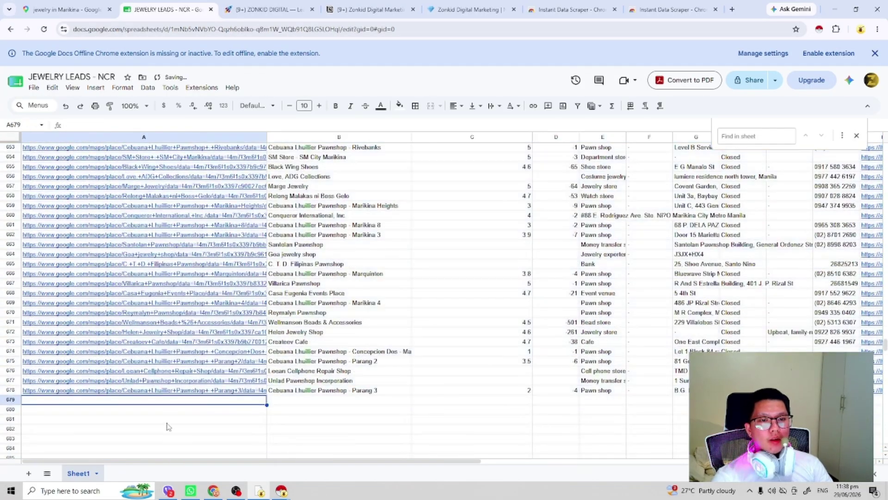
click(170, 407)
scroll(171, 404, up, 20)
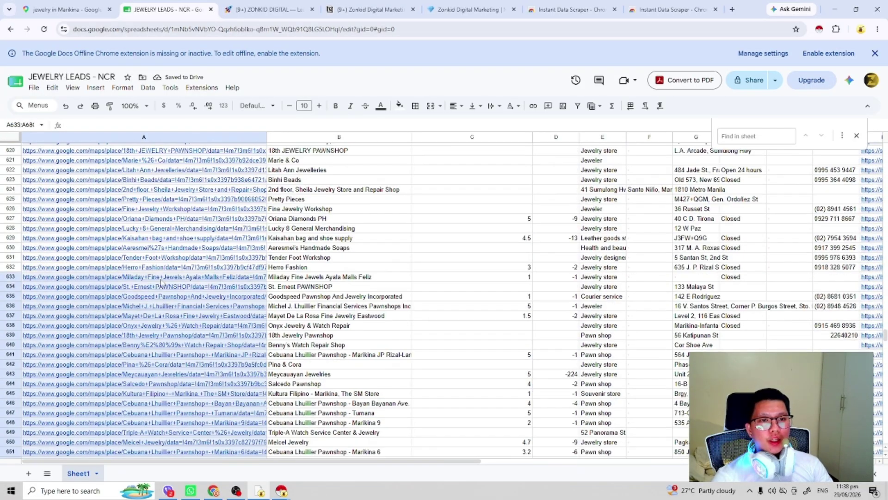
shift+click(94, 345)
key(Delete)
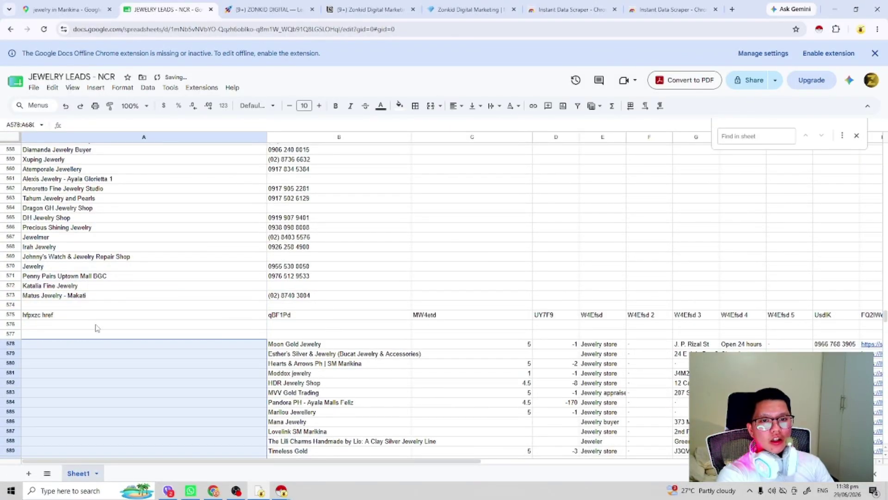
Move the store names from B578:B678 into column A, starting at A578.
scroll(95, 329, down, 20)
click(303, 408)
click(303, 391)
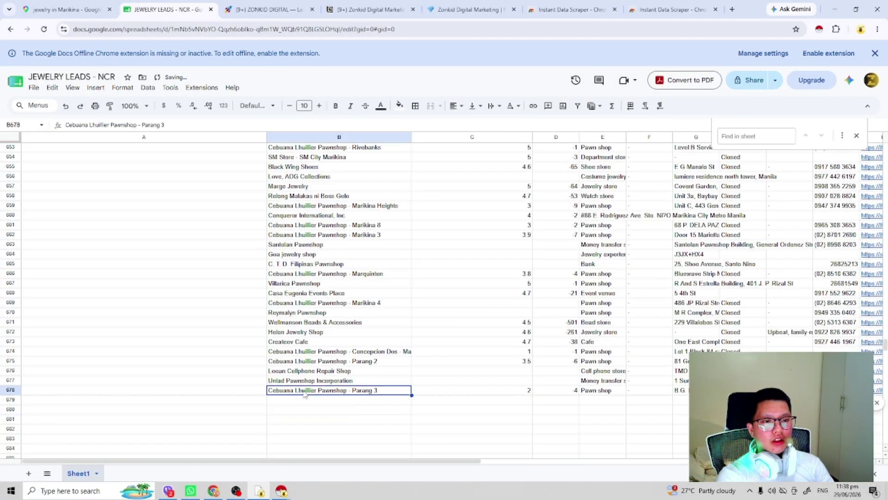
scroll(305, 324, up, 20)
shift+click(305, 289)
key(ctrl+c)
shift+click(305, 299)
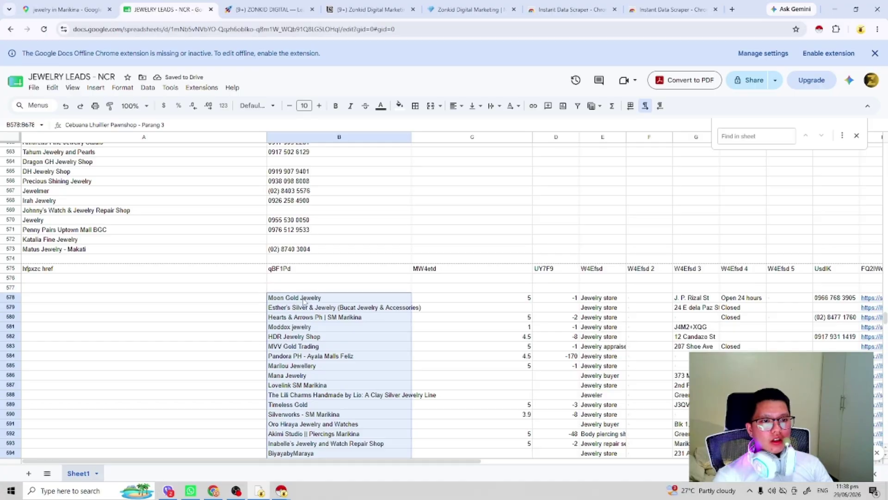
click(99, 300)
key(ctrl+v)
Copy the Marikina phone numbers from J578:J678 into column B, starting at B578.
key(ctrl+plus)
scroll(139, 300, down, 10)
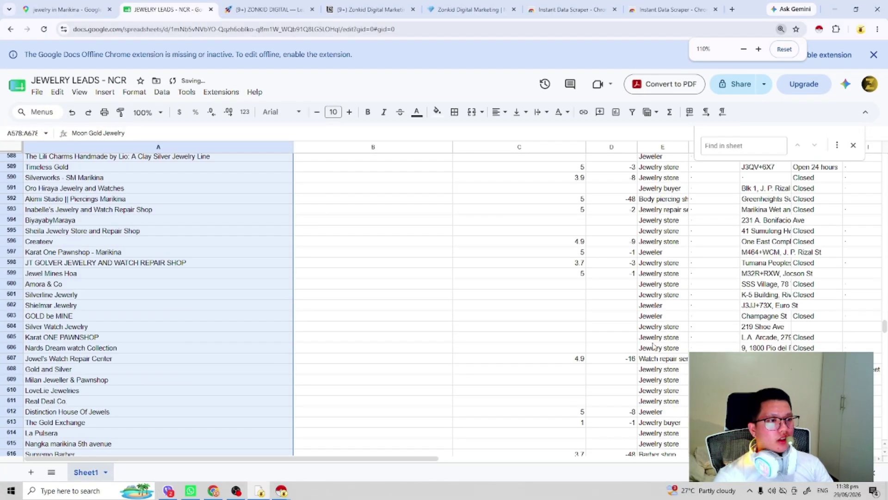
scroll(585, 360, down, 8)
scroll(584, 360, right, 6)
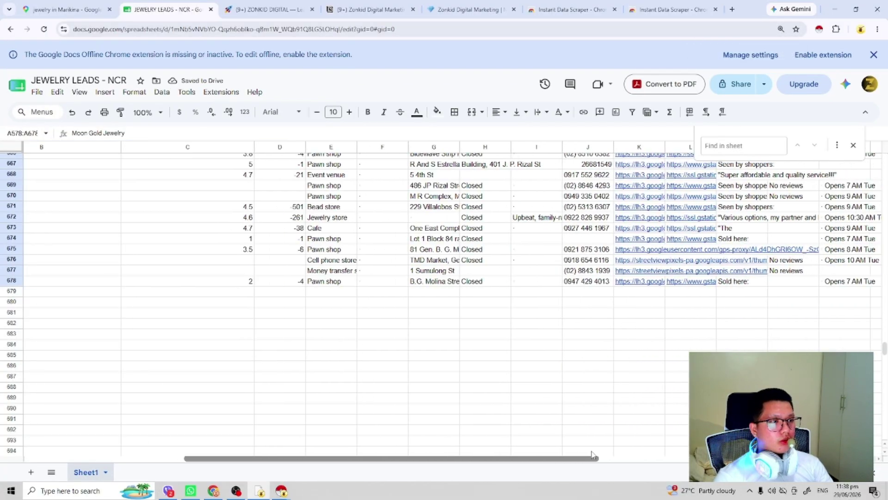
scroll(505, 259, up, 20)
drag(505, 259, 511, 256)
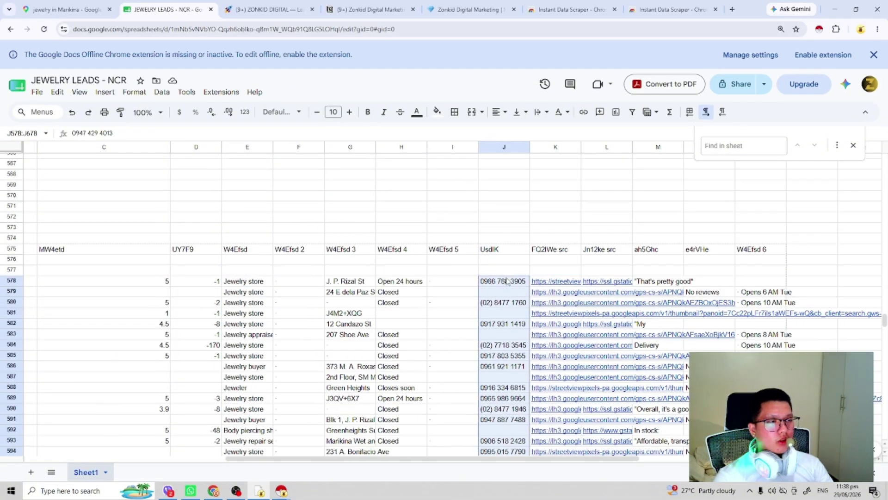
key(ctrl+minus)
scroll(370, 407, down, 20)
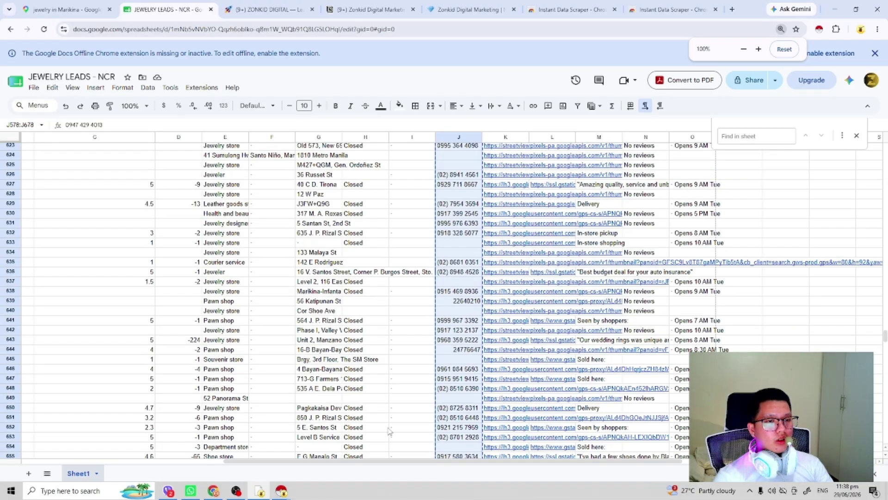
drag(335, 464, 139, 463)
click(250, 384)
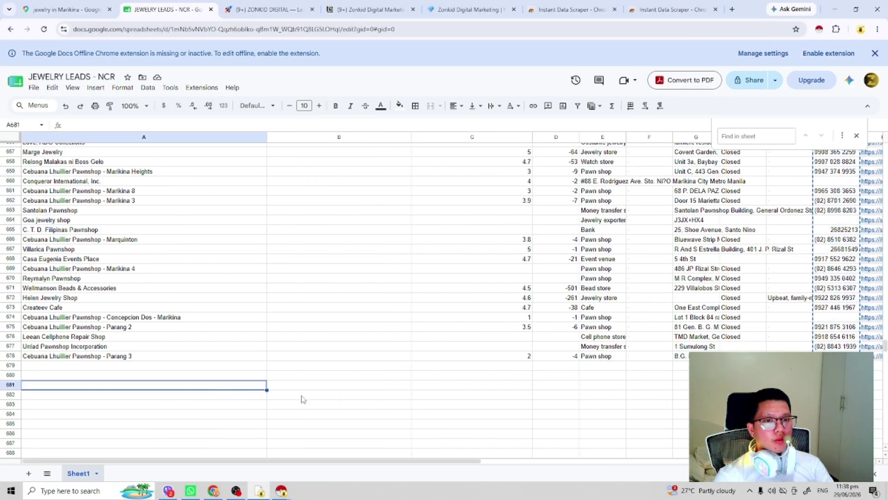
scroll(307, 311, up, 20)
scroll(314, 281, up, 10)
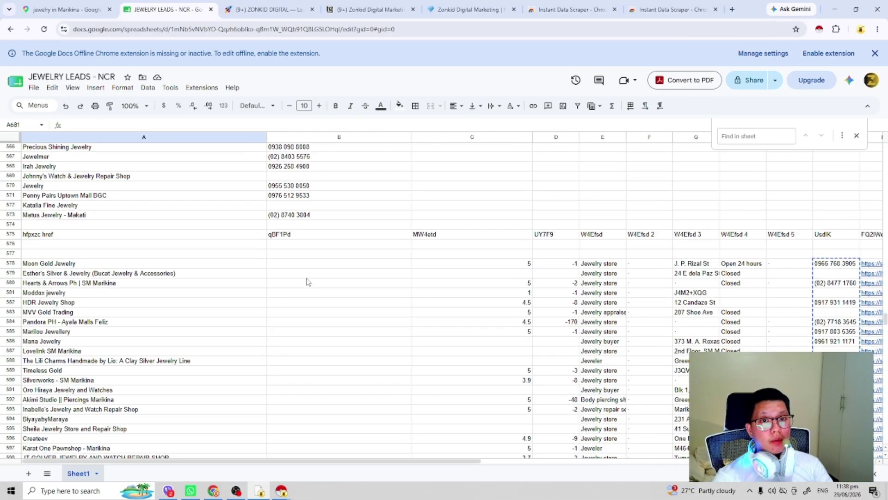
click(296, 264)
scroll(417, 323, down, 20)
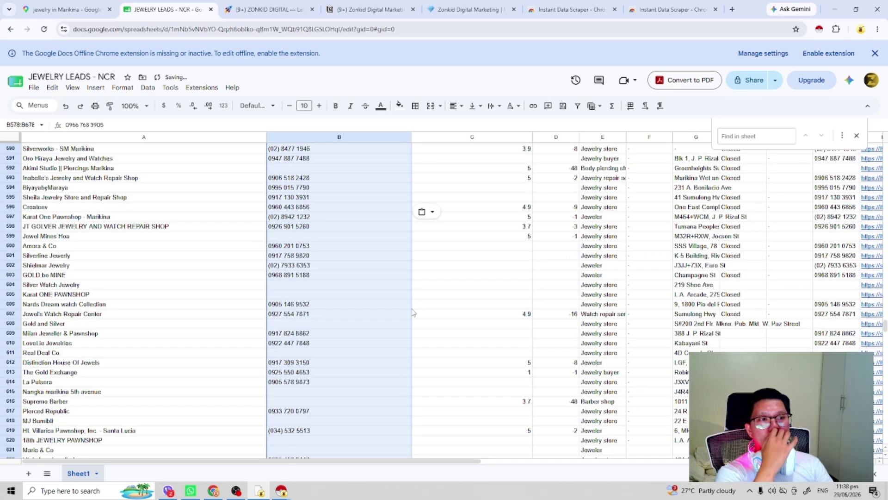
Clear the leftover scraped data in columns C through Q beside the Marikina store names and phone numbers.
drag(483, 336, 855, 275)
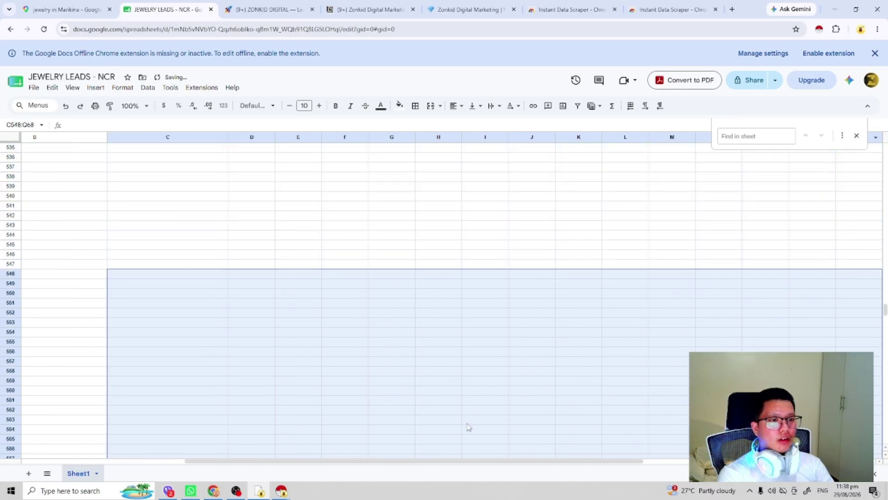
drag(438, 462, 274, 462)
scroll(324, 319, down, 20)
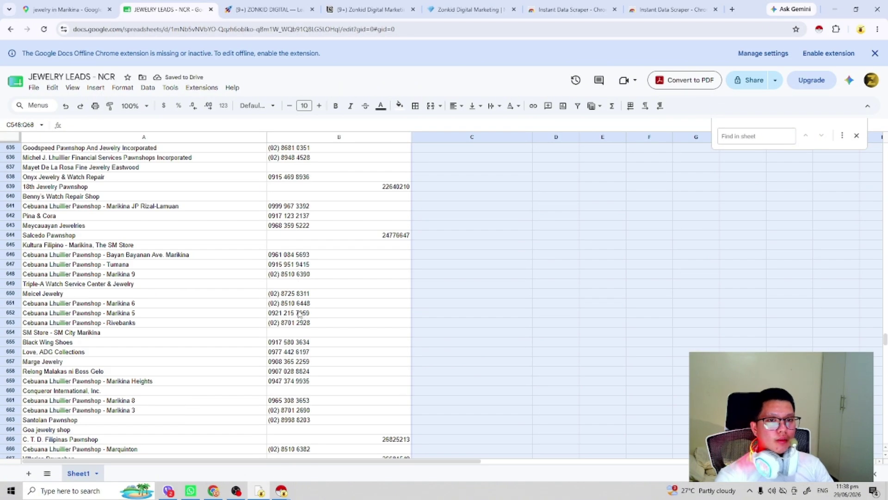
scroll(299, 313, down, 7)
scroll(240, 301, up, 11)
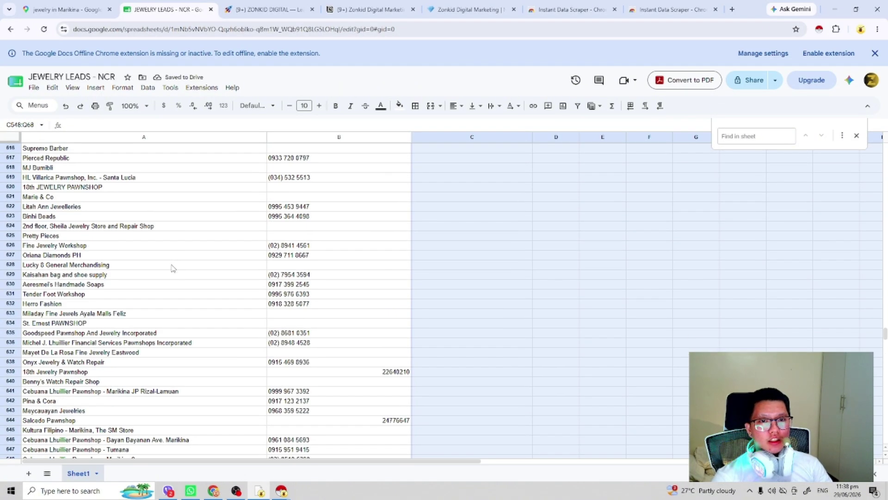
scroll(172, 267, down, 6)
scroll(169, 278, up, 6)
scroll(171, 283, down, 12)
click(165, 288)
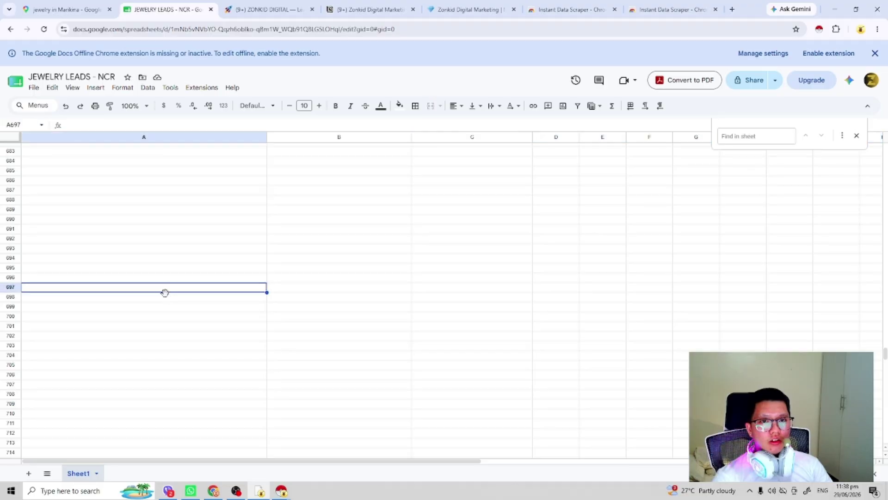
Delete rows 574–577 above the Marikina entries and select cell A676 below the list for the next city's data.
scroll(164, 293, up, 20)
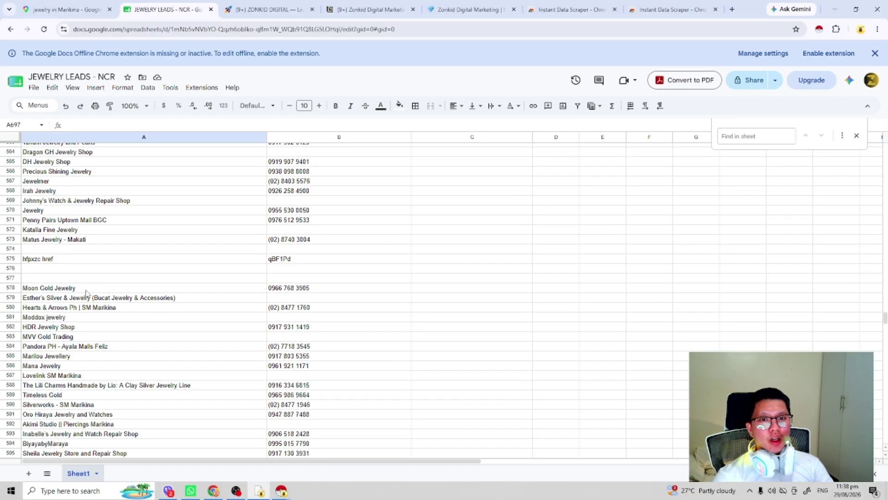
click(10, 278)
scroll(10, 268, up, 2)
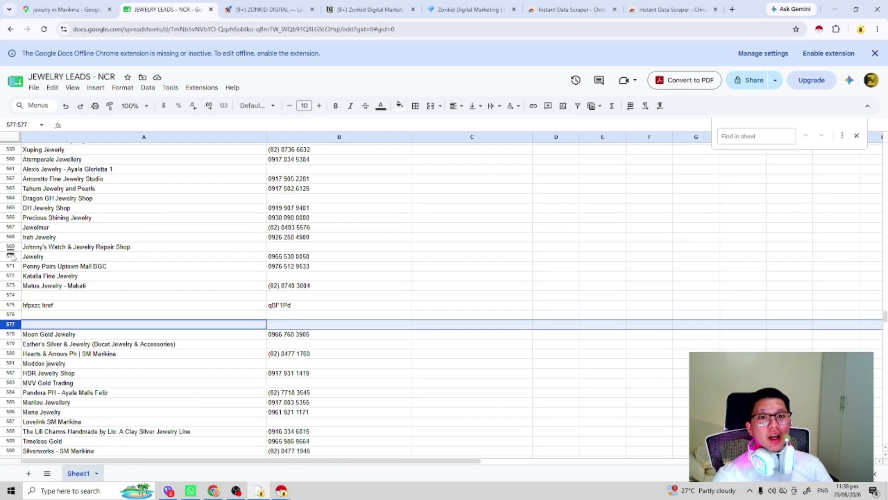
shift+click(9, 295)
right_click(50, 307)
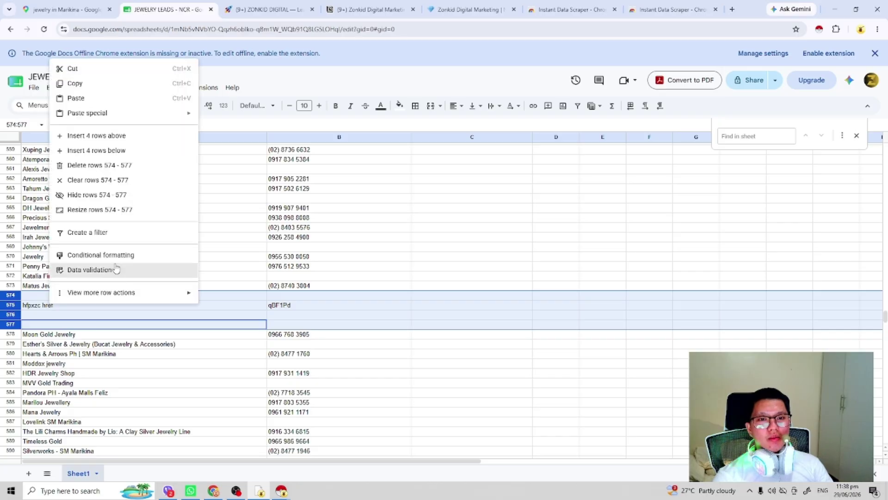
click(98, 165)
click(444, 238)
scroll(362, 283, down, 20)
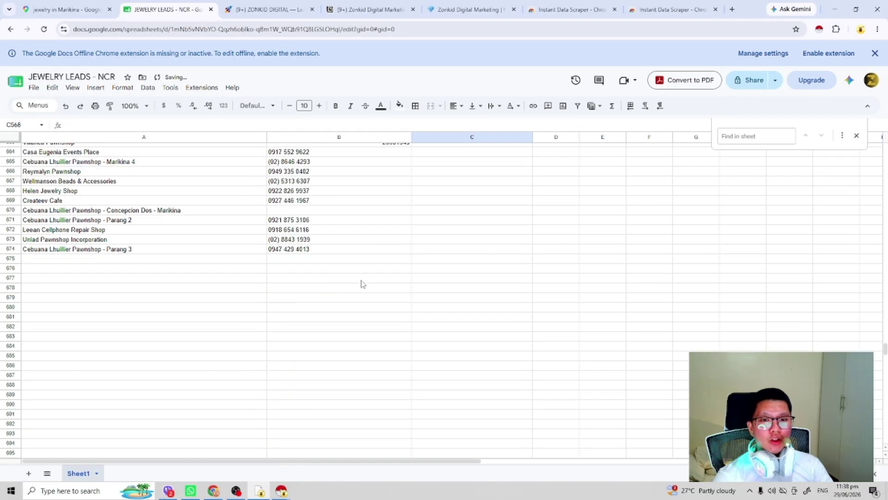
click(149, 288)
Switch to the Zonkid Digital Marketing page in Notion and mark Marikina as DONE in the NCR city list.
click(278, 9)
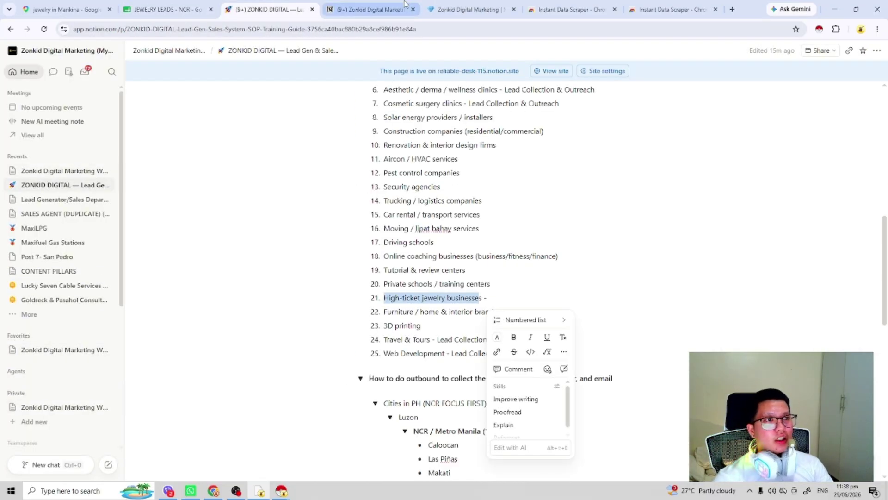
click(433, 9)
click(593, 246)
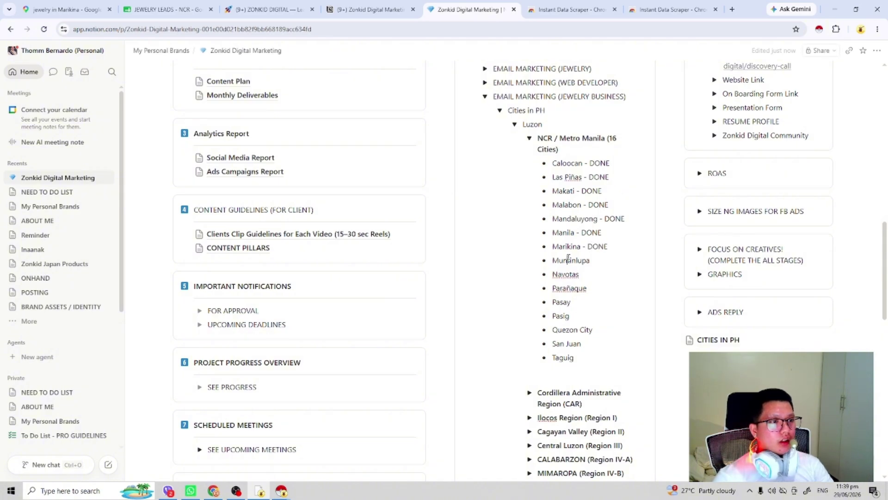
Copy Muntinlupa from the Notion city list and search Google Maps for "jewelry in Muntinlupa".
double_click(569, 259)
key(ctrl+c)
click(67, 9)
double_click(97, 56)
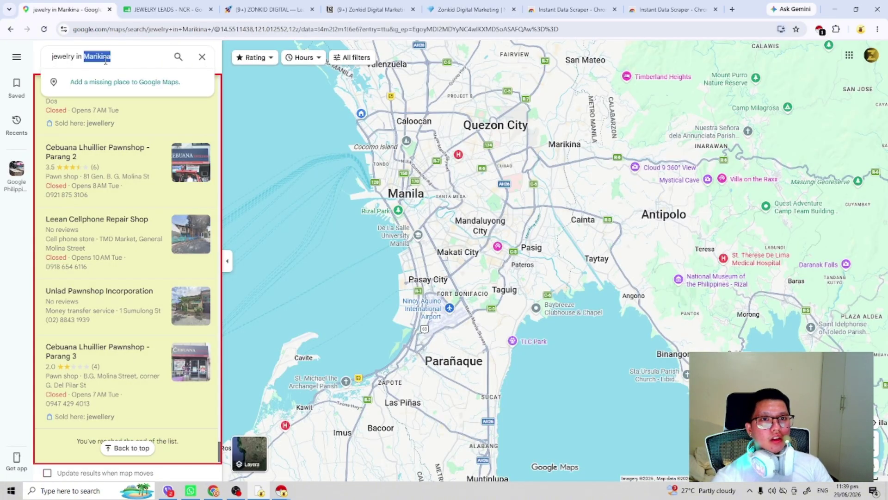
key(ctrl+v)
key(Return)
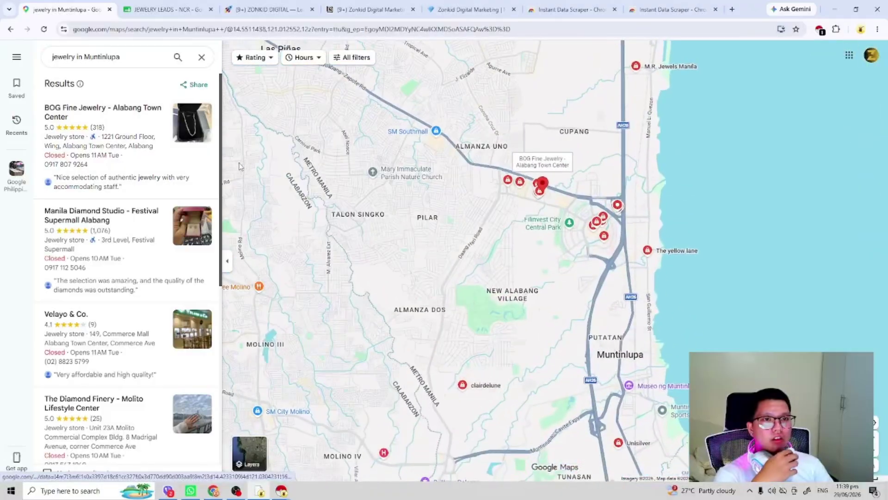
Load the full list of Muntinlupa jewelry results down to the end of the list.
scroll(151, 343, down, 15)
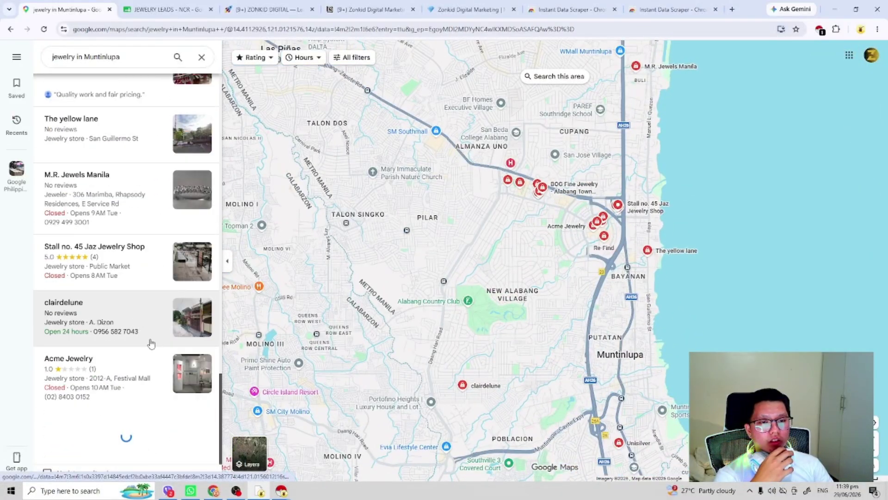
scroll(185, 351, down, 10)
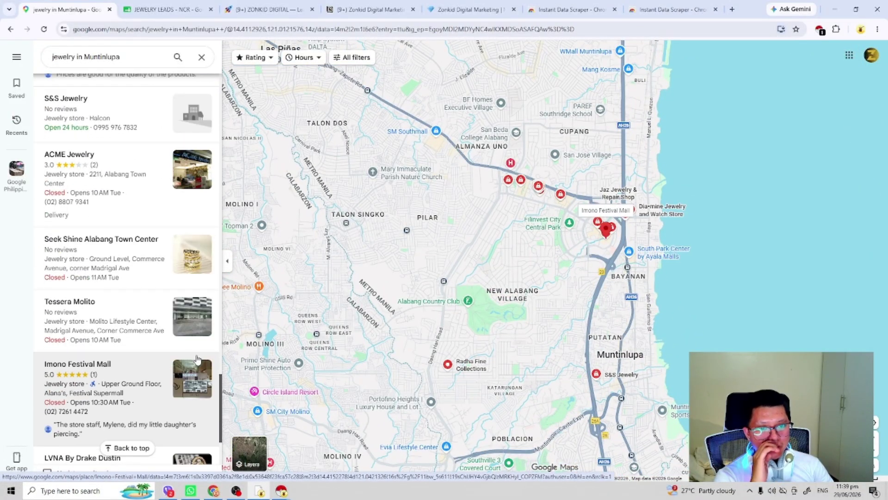
scroll(185, 360, down, 15)
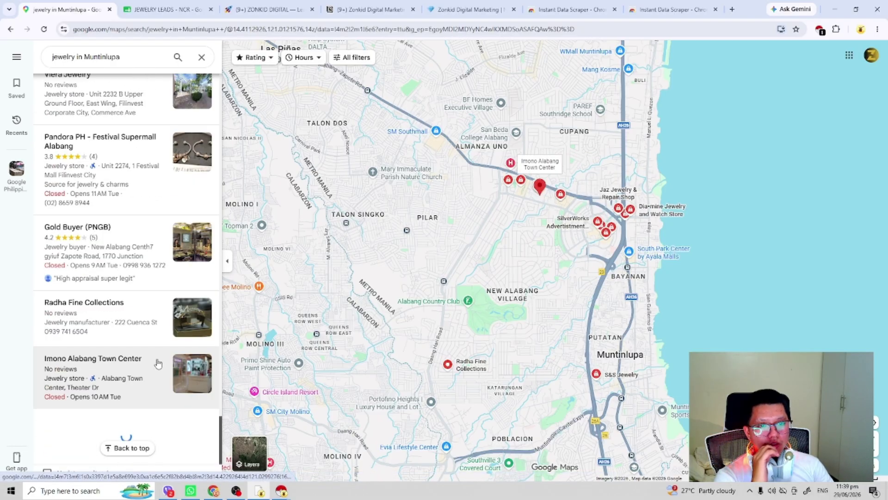
scroll(164, 352, down, 15)
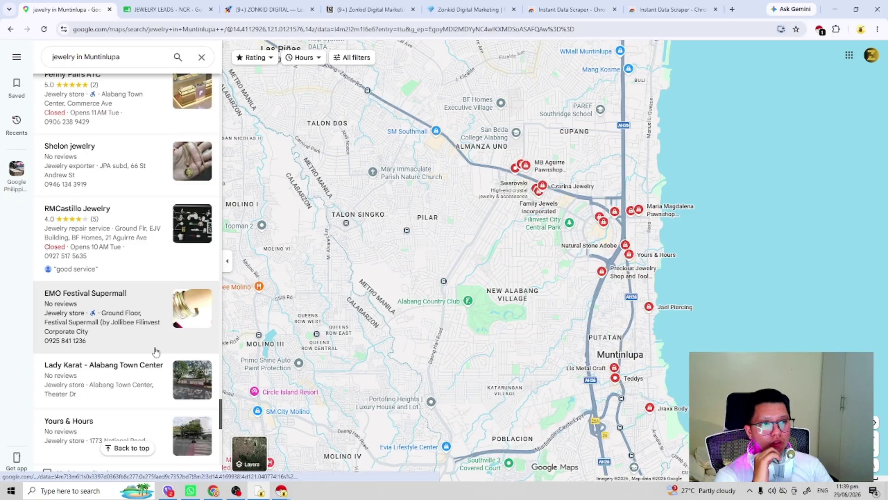
scroll(157, 356, down, 15)
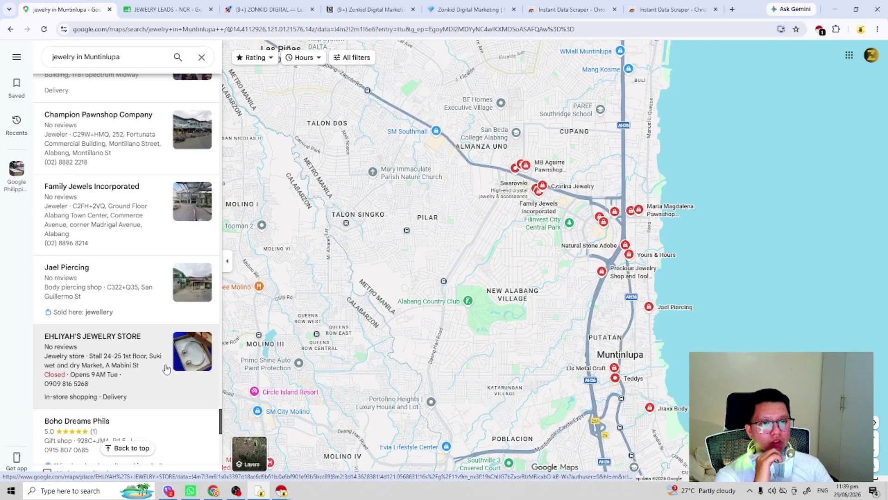
scroll(165, 368, down, 6)
scroll(222, 439, down, 3)
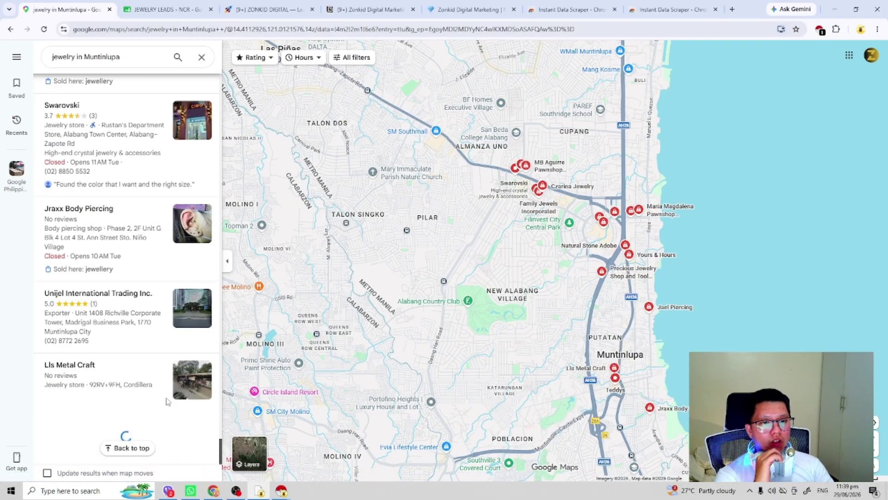
scroll(132, 366, down, 12)
scroll(130, 367, down, 15)
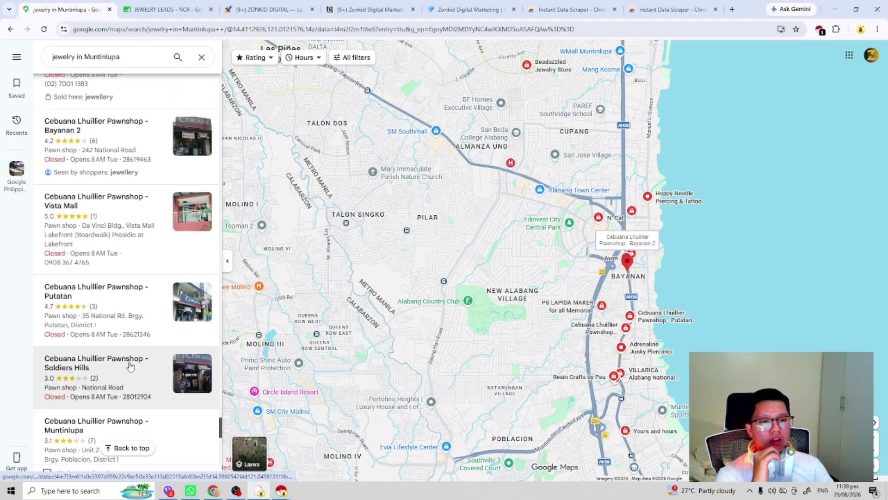
scroll(163, 335, down, 15)
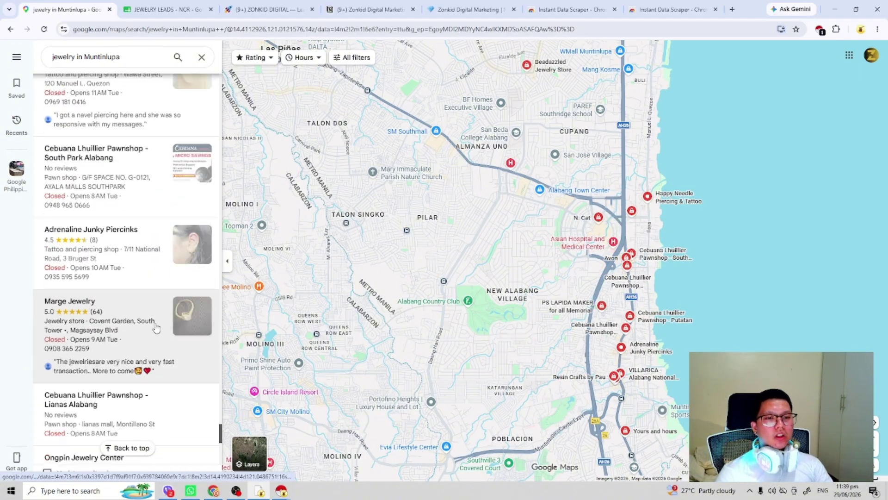
scroll(178, 312, down, 10)
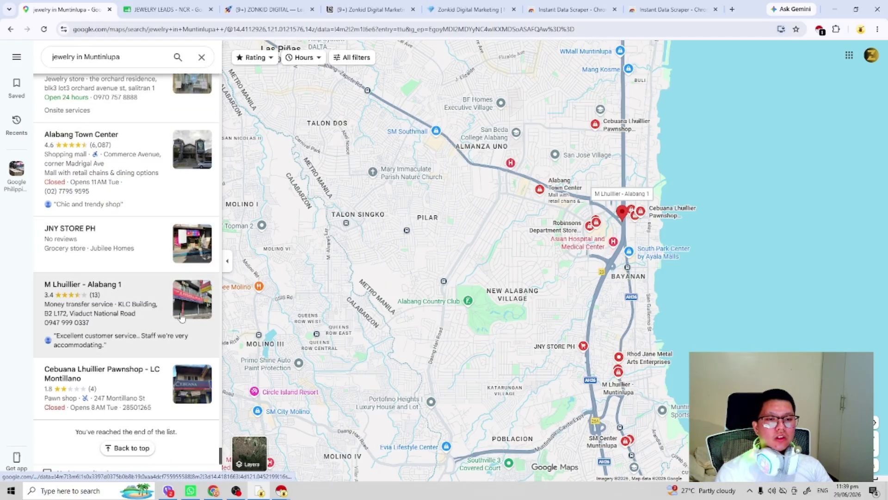
Scrape the Muntinlupa results with Instant Data Scraper and paste all rows into the JEWELRY LEADS - NCR sheet at A676.
click(820, 30)
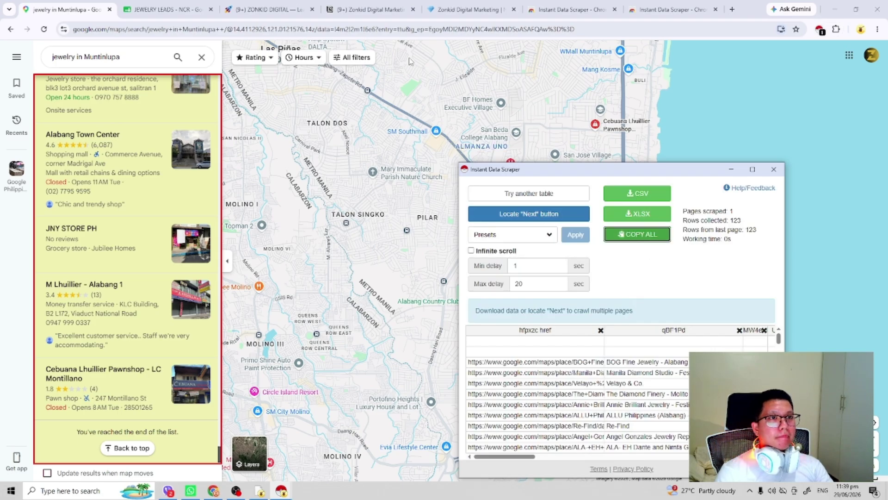
click(193, 6)
key(ctrl+v)
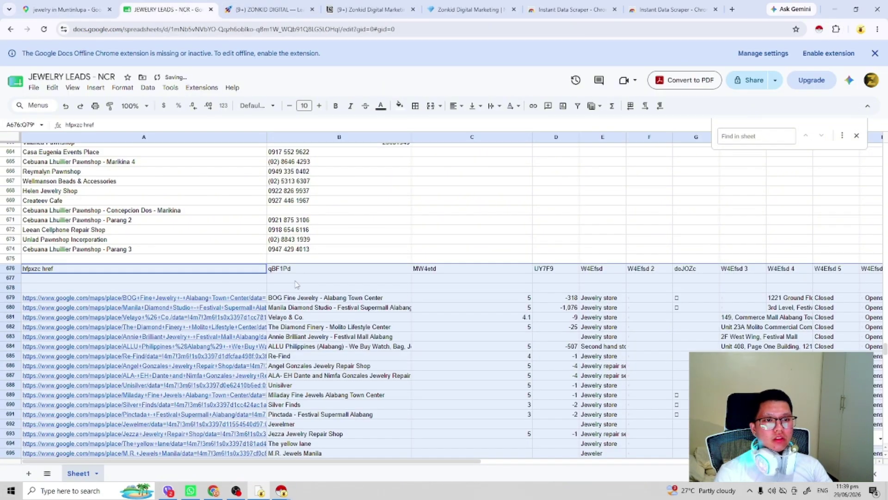
Clear the Google Maps links and their header from column A of the newly pasted rows, from row 676 down.
scroll(277, 301, down, 15)
scroll(249, 319, down, 20)
click(192, 327)
scroll(190, 331, up, 9)
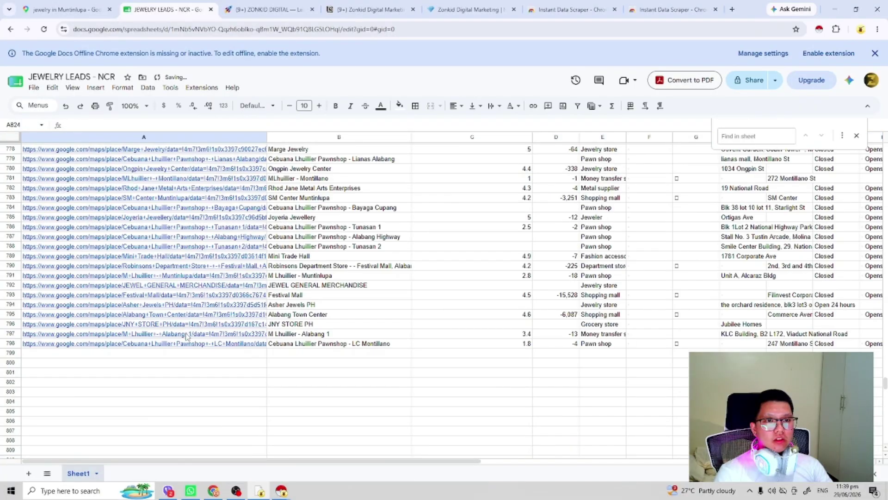
drag(195, 374, 105, 268)
key(Delete)
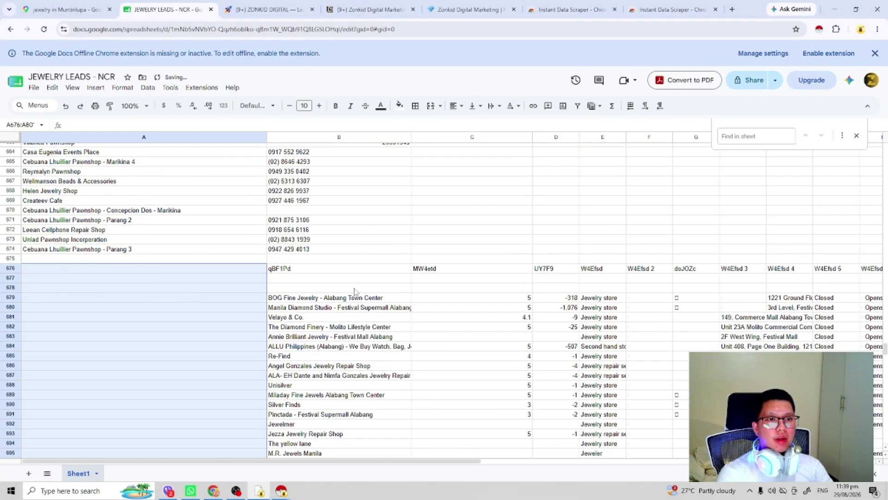
Move the Muntinlupa store names from column B, rows 679 to 798, into column A starting at A679.
click(311, 272)
drag(304, 298, 335, 299)
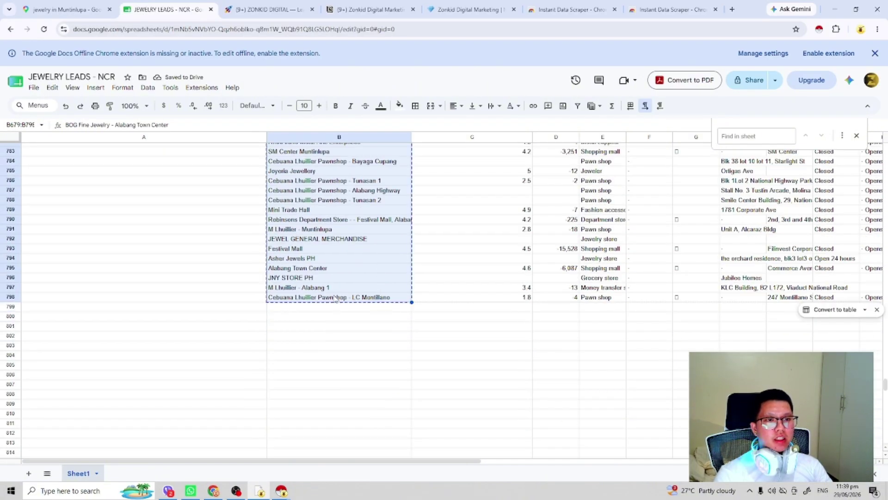
scroll(335, 298, up, 20)
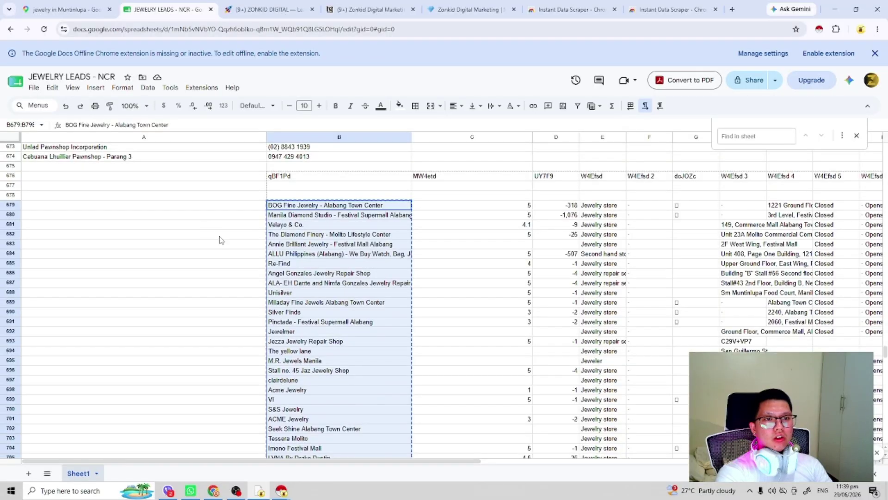
key(Delete)
click(79, 208)
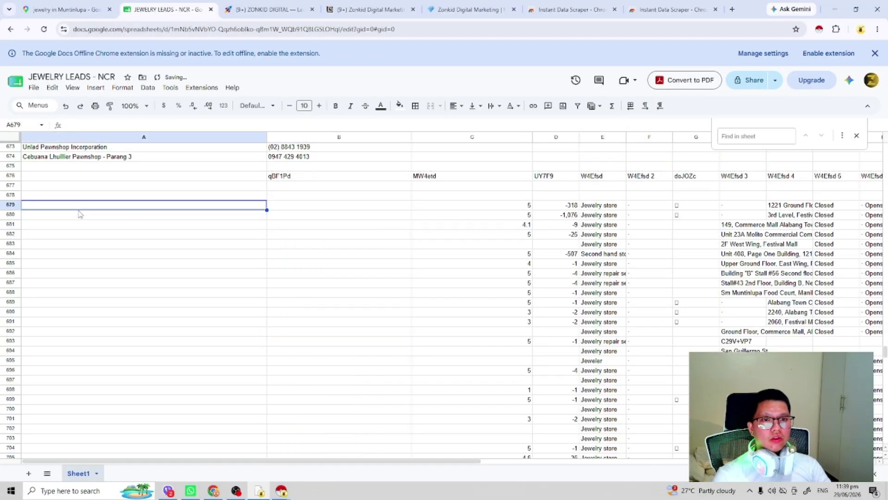
key(ctrl+v)
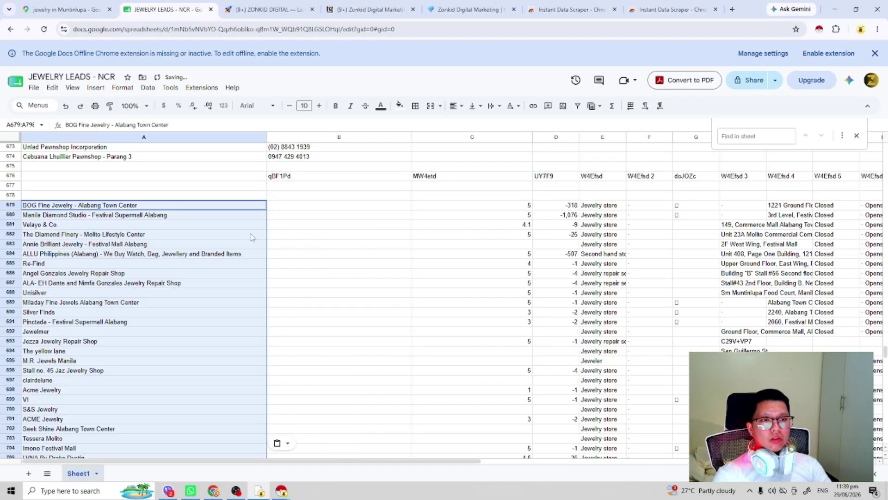
Copy the Muntinlupa phone numbers from column M and paste them beside the store names starting at B679.
click(609, 208)
drag(425, 453, 610, 465)
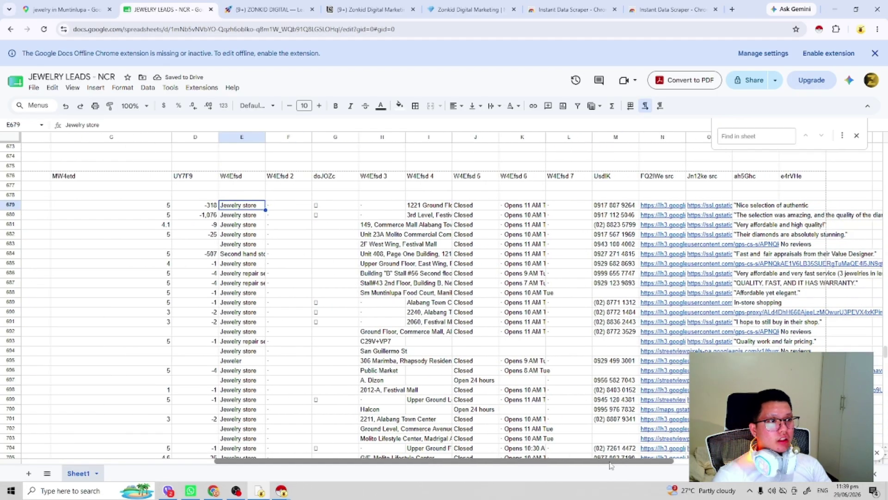
drag(616, 207, 624, 323)
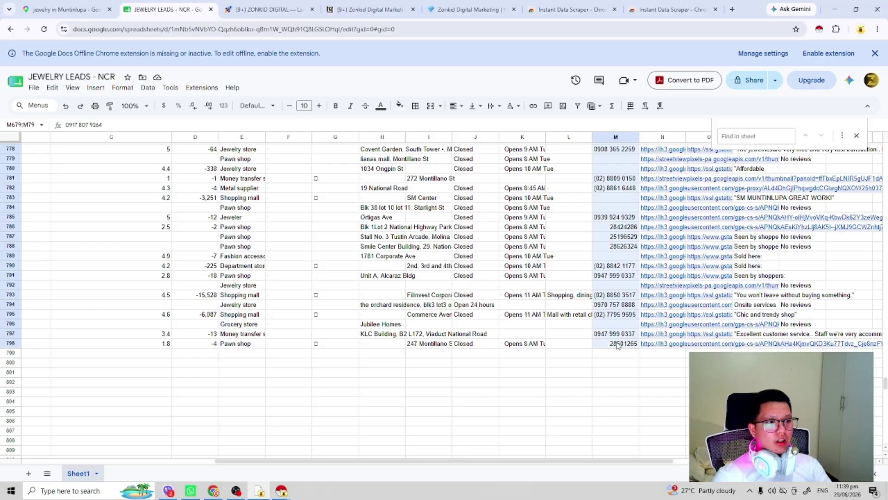
drag(459, 463, 265, 462)
scroll(337, 284, up, 15)
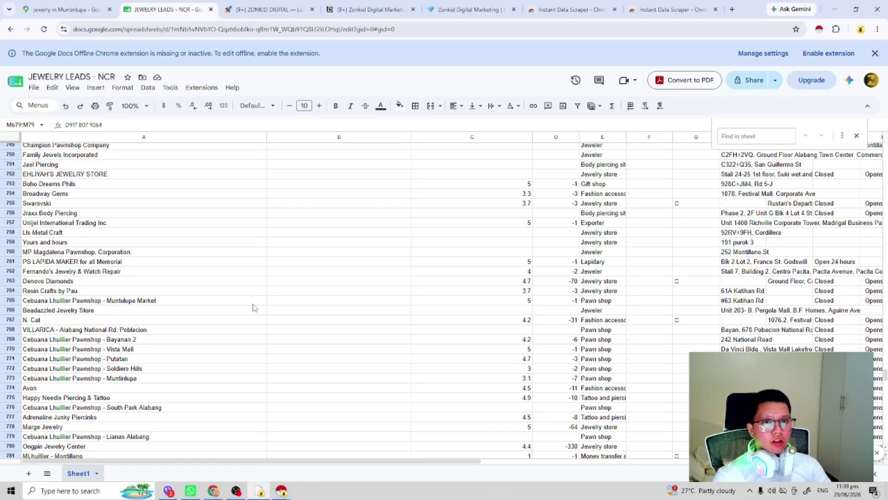
scroll(337, 284, up, 4)
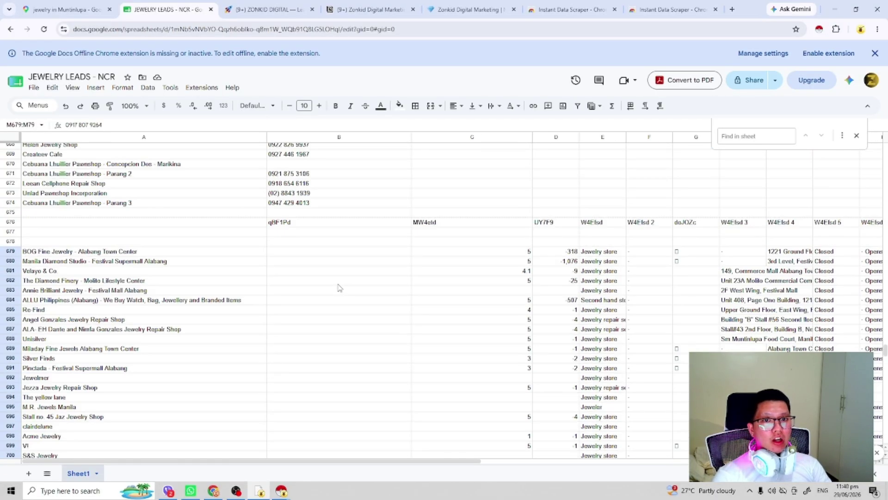
click(304, 252)
key(ctrl+v)
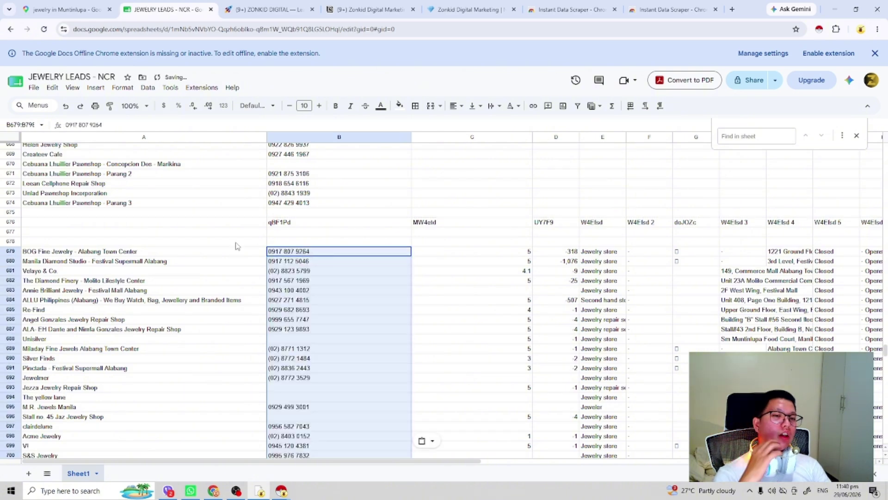
Delete rows 675 to 678, holding the blank lines and scraped header above the Muntinlupa stores.
click(13, 241)
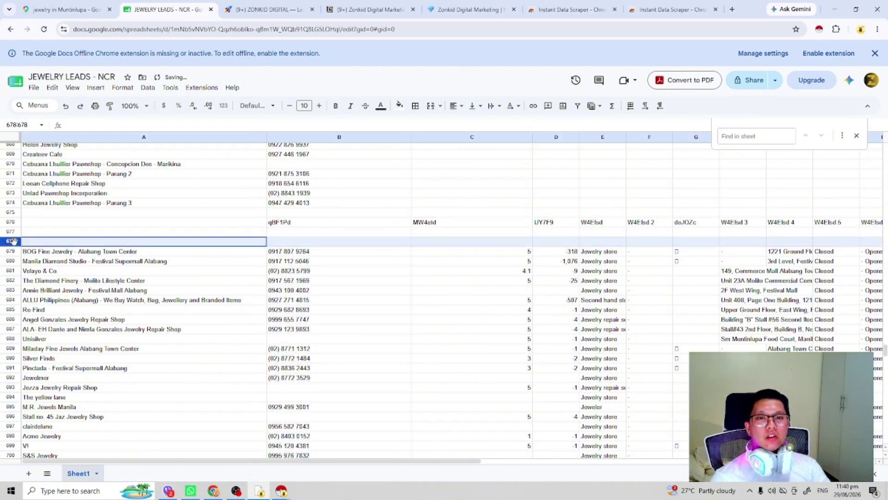
shift+click(14, 214)
right_click(191, 233)
click(218, 335)
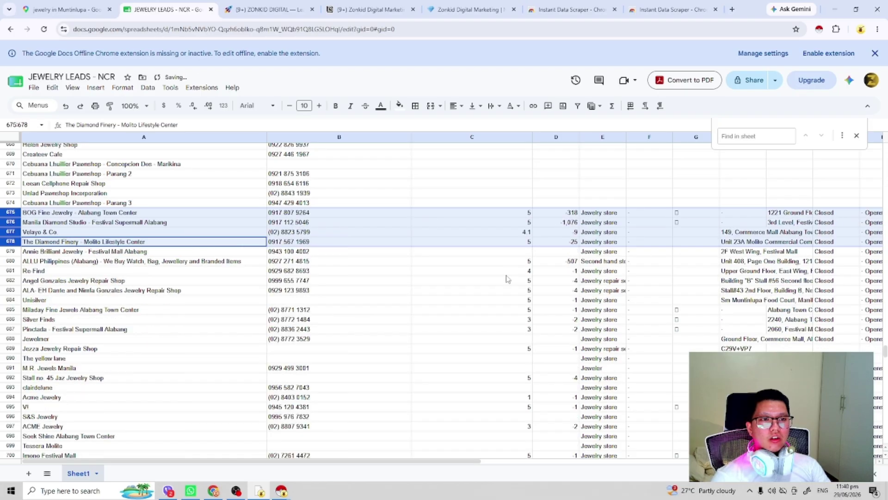
Clear the leftover scraped data beside the Muntinlupa entries, from column C to Z, rows 674 to 795.
click(502, 253)
drag(488, 204, 887, 422)
scroll(842, 332, down, 13)
key(Delete)
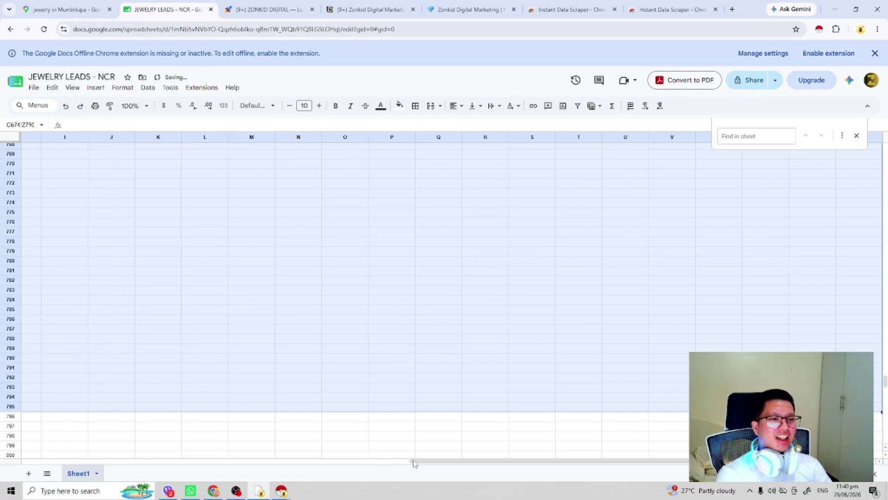
drag(414, 461, 28, 461)
click(256, 330)
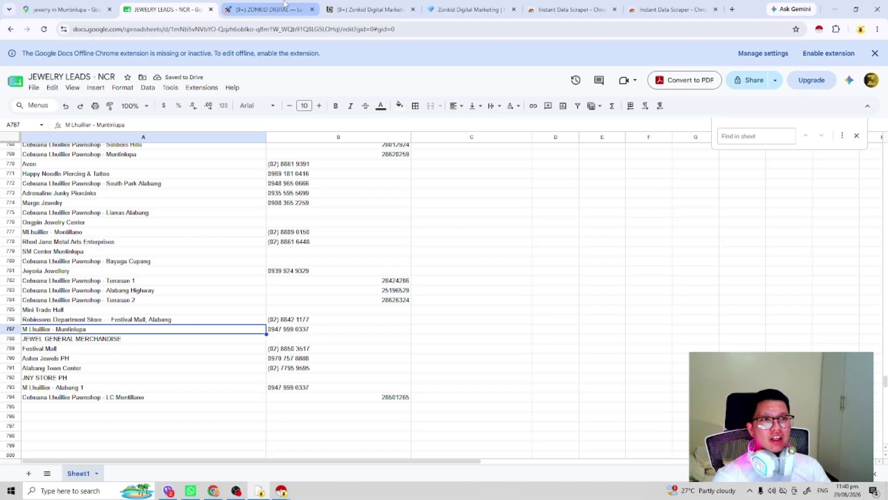
Check the Notion city list for the city after Muntinlupa and search Google Maps for "jewelry in Navotas".
click(26, 3)
click(166, 9)
click(365, 9)
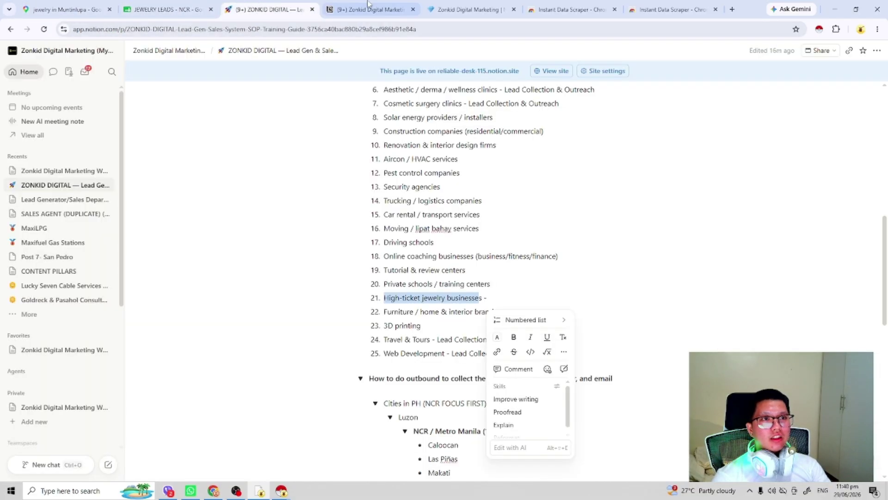
click(428, 9)
click(615, 248)
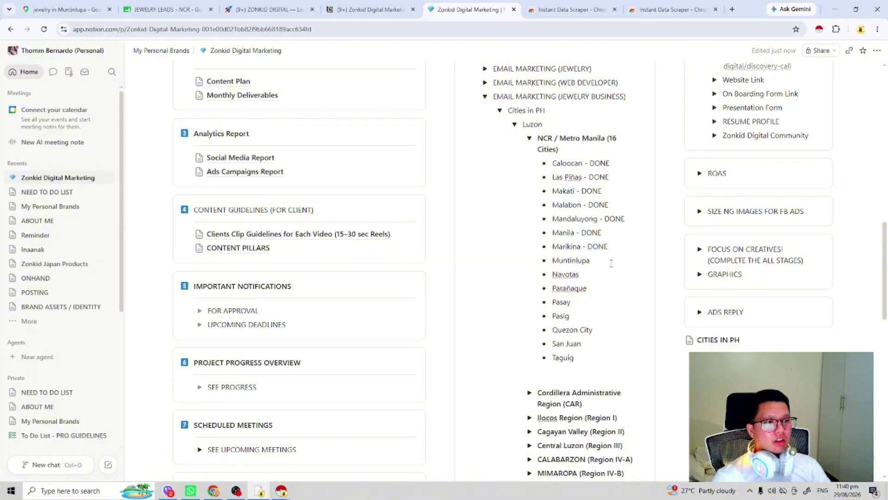
click(73, 5)
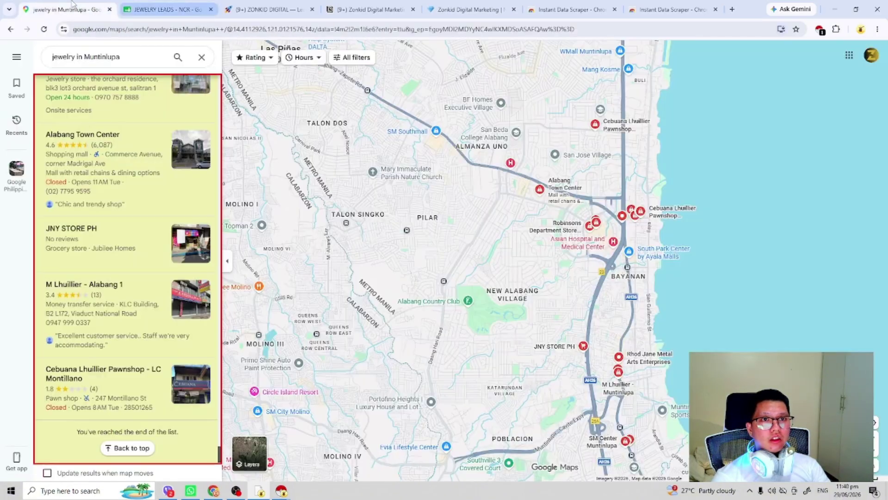
double_click(112, 56)
text(Navotas)
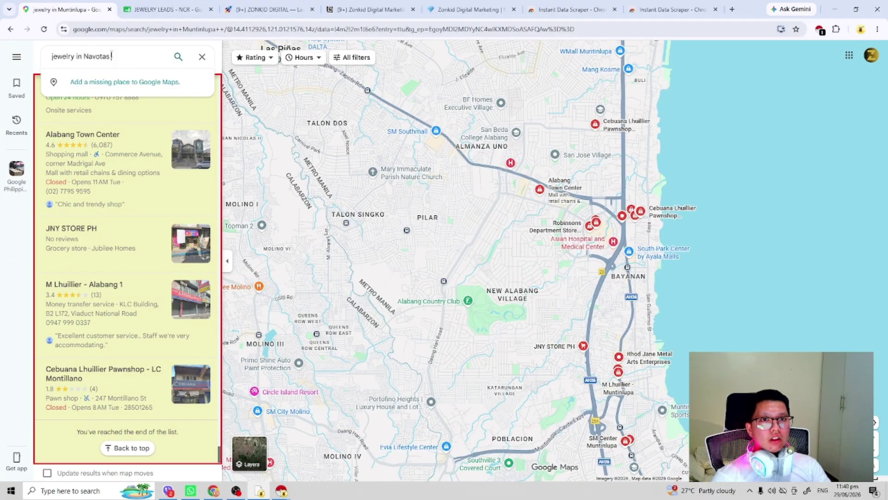
key(Return)
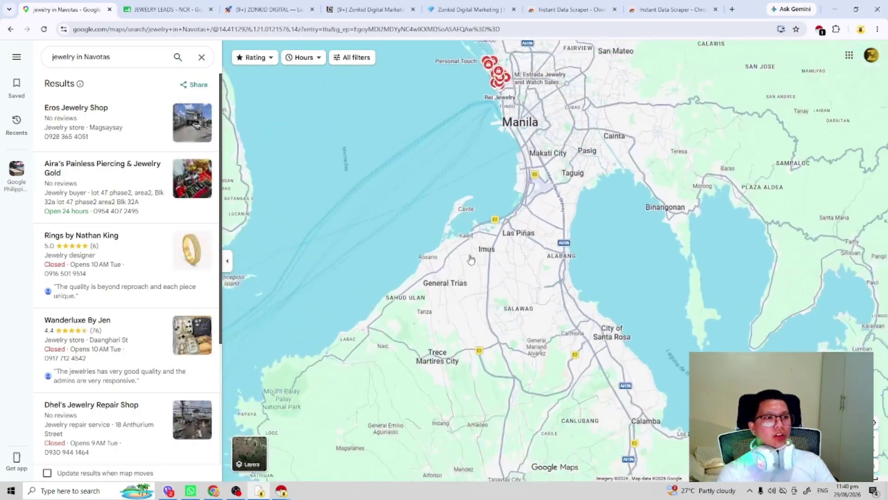
Load the full list of Navotas jewelry results down to the end of the list.
drag(474, 150, 453, 270)
scroll(490, 194, up, 5)
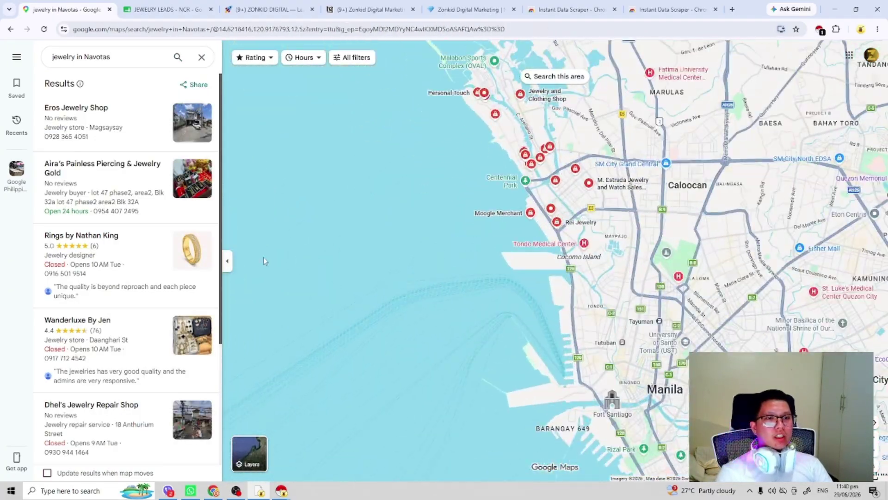
scroll(490, 195, down, 2)
scroll(152, 231, down, 10)
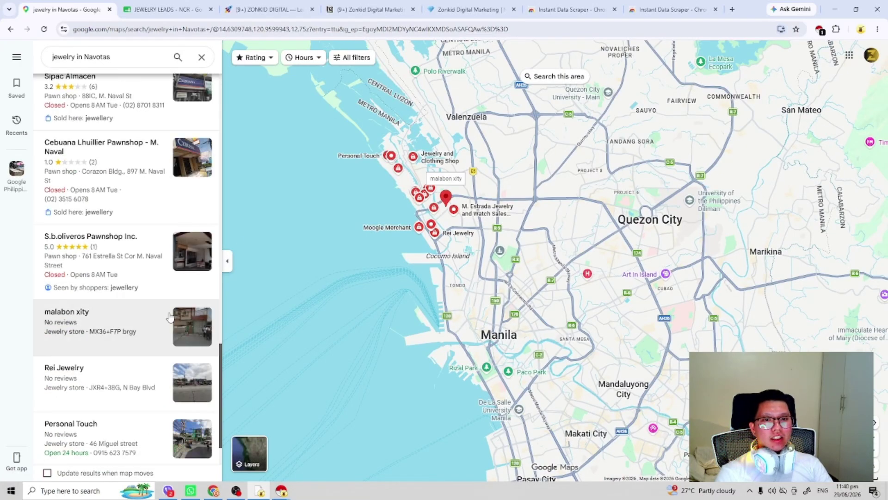
scroll(159, 312, down, 15)
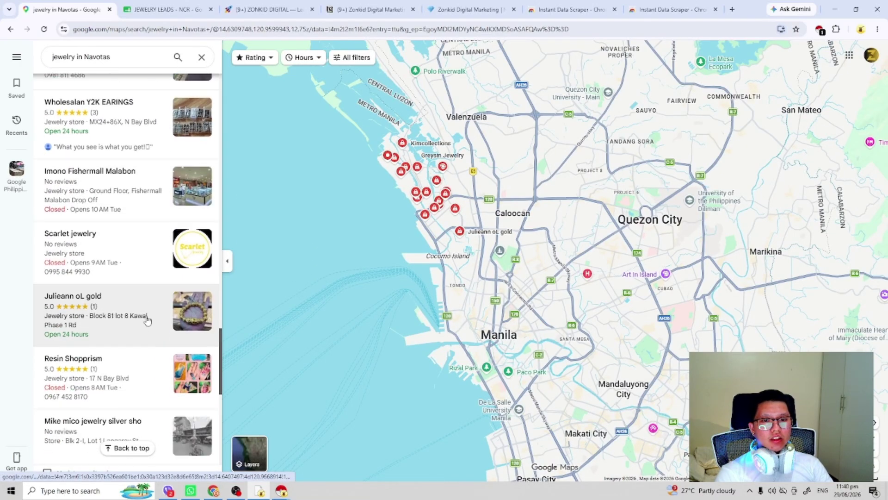
scroll(147, 320, down, 1)
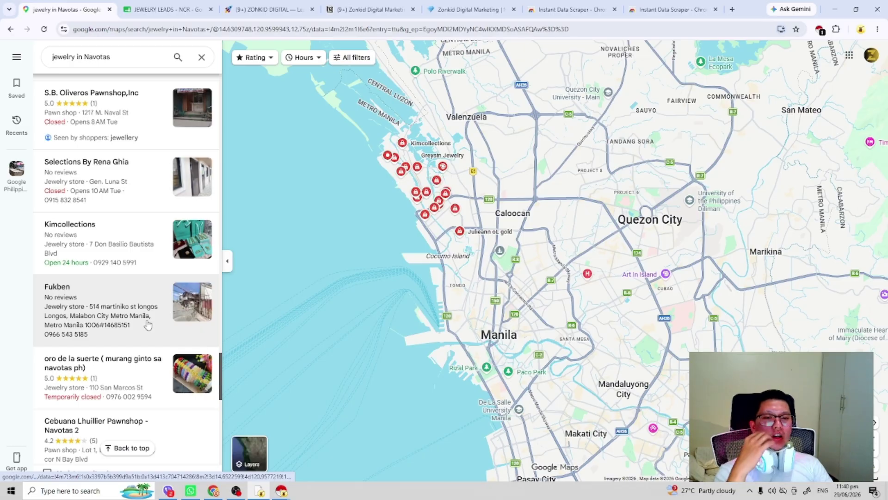
scroll(147, 324, down, 10)
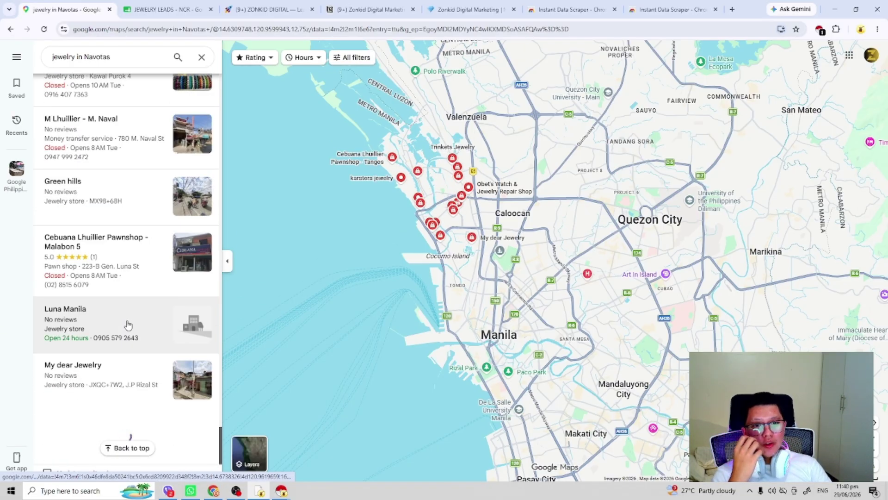
scroll(128, 325, down, 8)
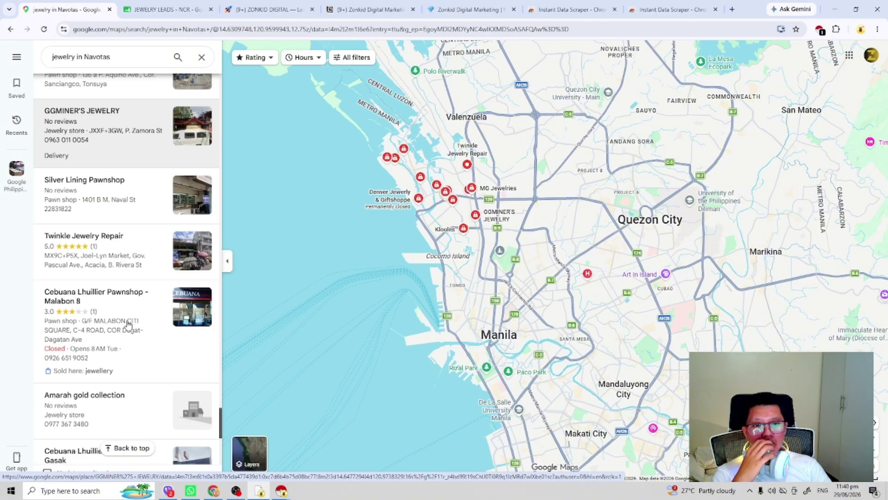
scroll(128, 325, down, 2)
scroll(128, 324, down, 5)
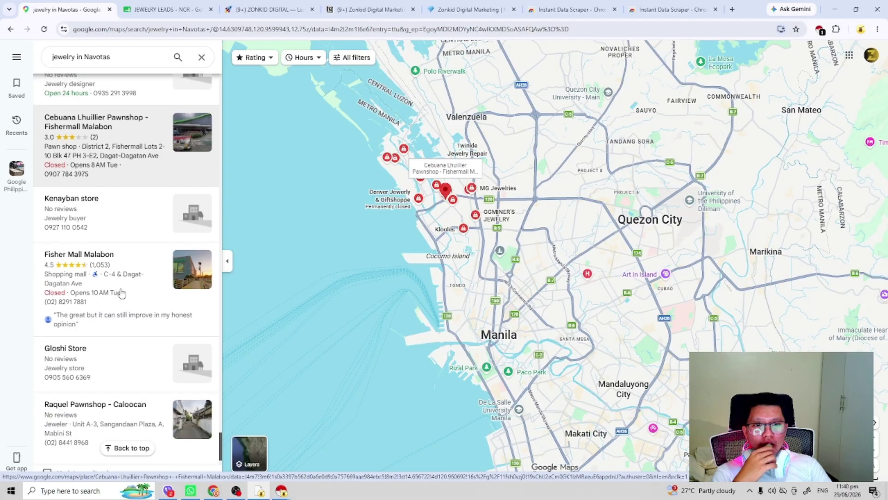
scroll(122, 293, down, 1)
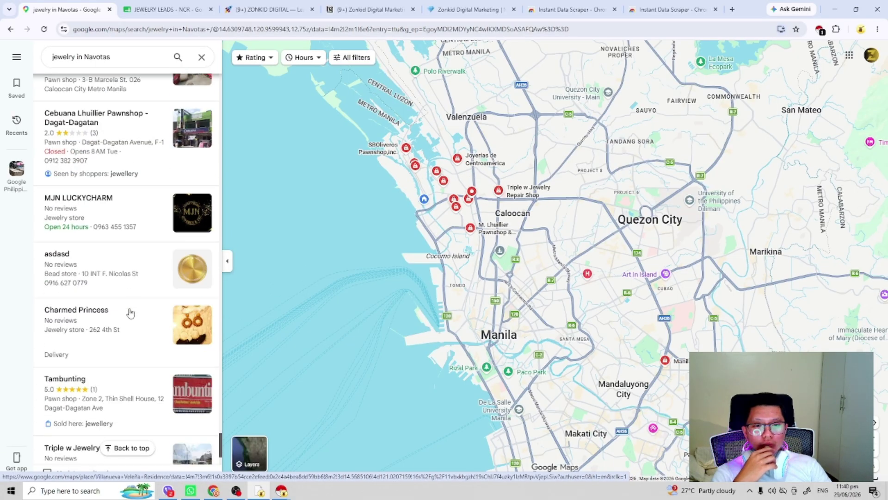
scroll(130, 313, down, 1)
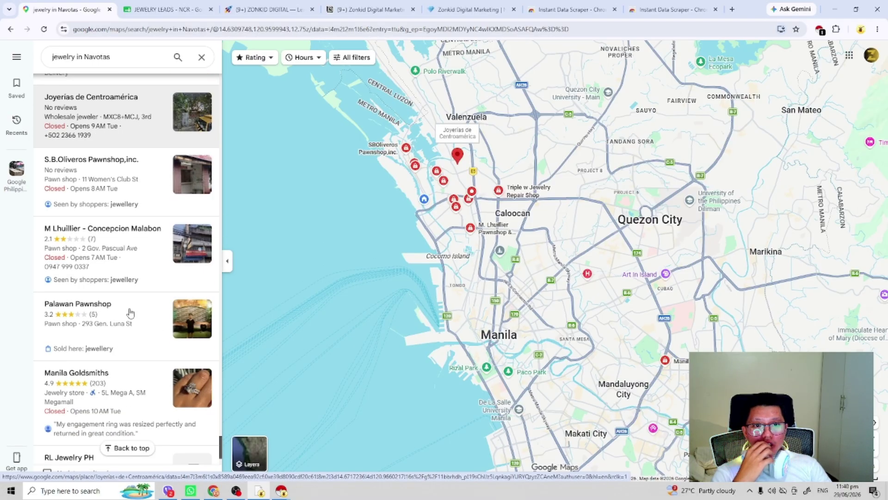
scroll(130, 313, down, 2)
scroll(130, 313, down, 4)
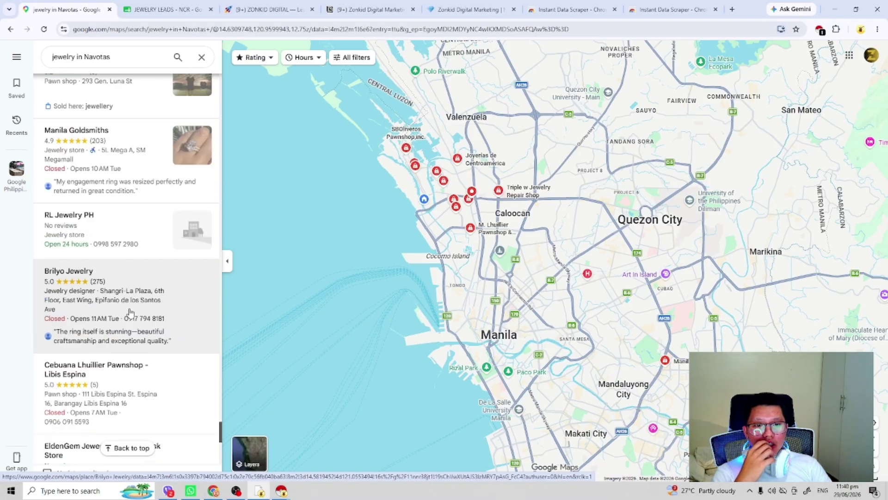
scroll(139, 296, down, 3)
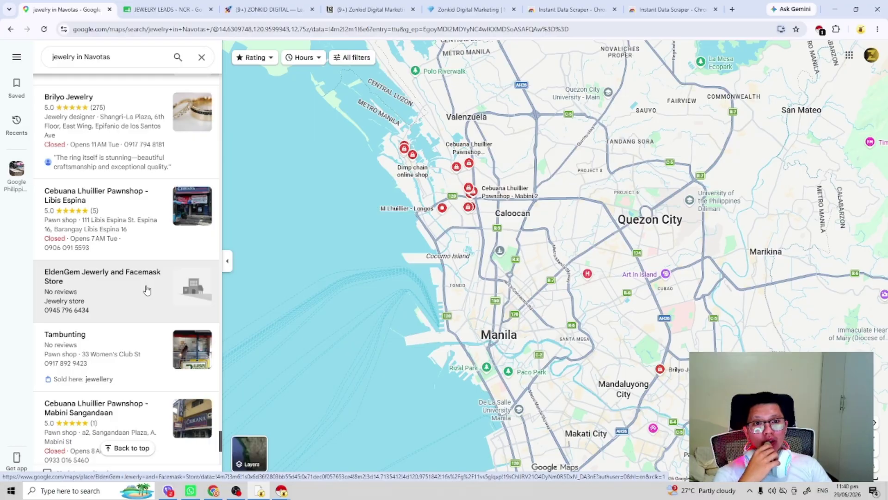
scroll(147, 290, down, 3)
scroll(148, 291, down, 5)
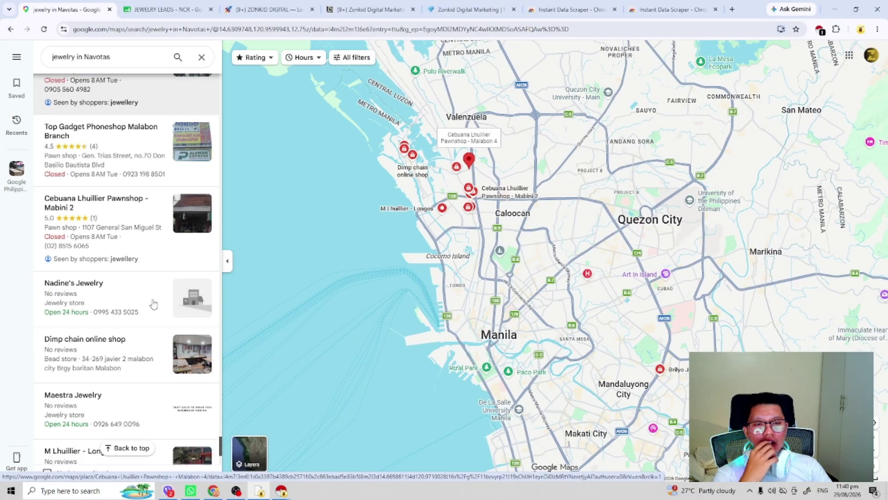
scroll(154, 303, down, 10)
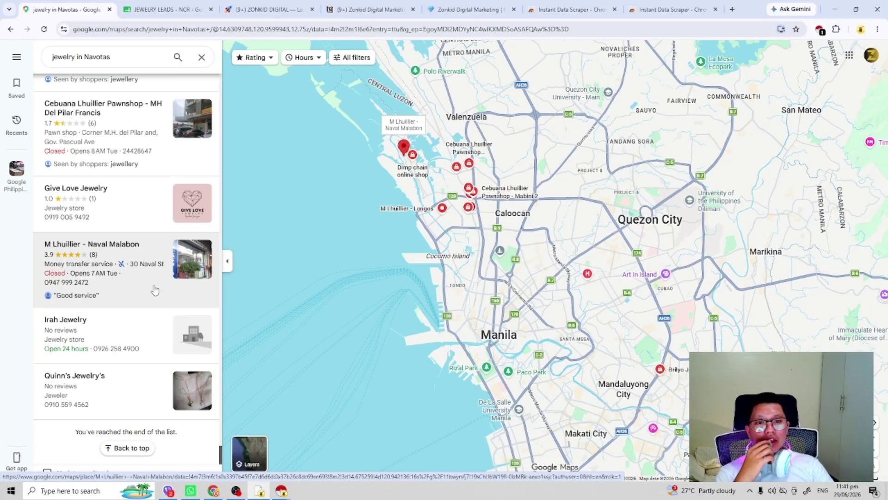
Scrape the Navotas results with Instant Data Scraper and paste all rows into the JEWELRY LEADS - NCR sheet at A797.
click(819, 30)
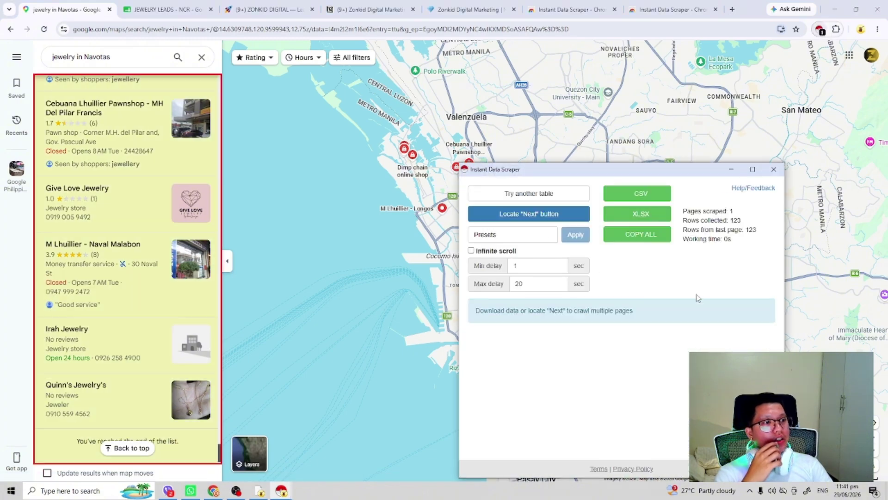
click(637, 234)
click(164, 9)
scroll(115, 268, down, 7)
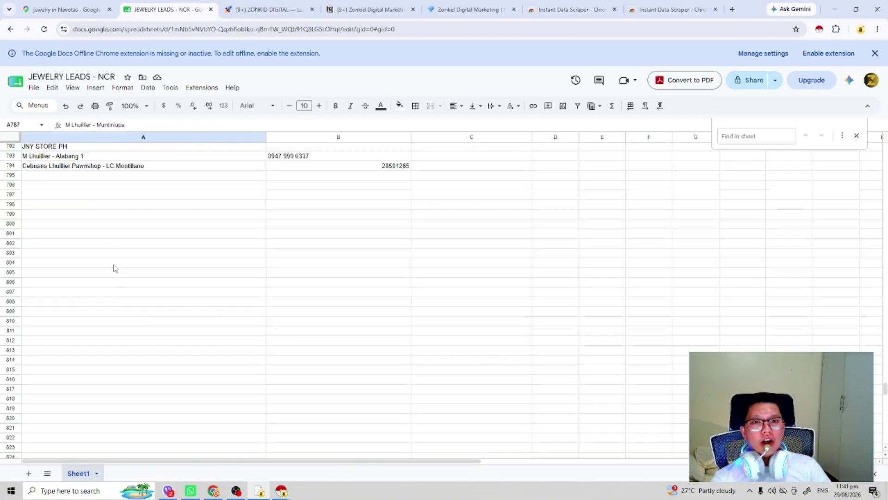
click(10, 195)
key(ctrl+v)
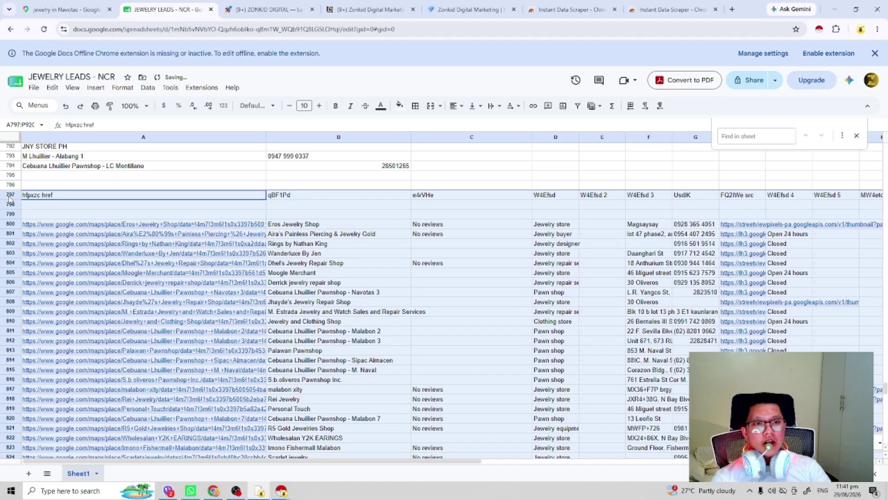
scroll(208, 345, down, 20)
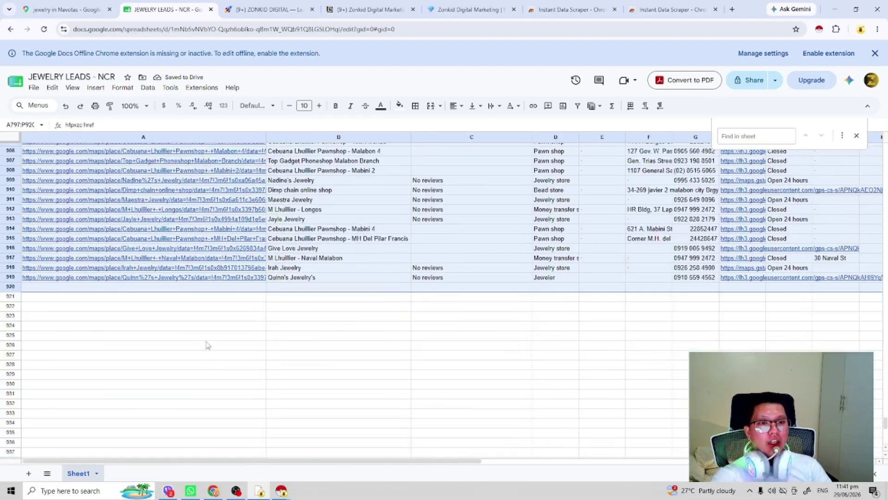
Clear the map links in column A from row 800 down and move the Navotas store names from column B to A800.
drag(203, 331, 134, 320)
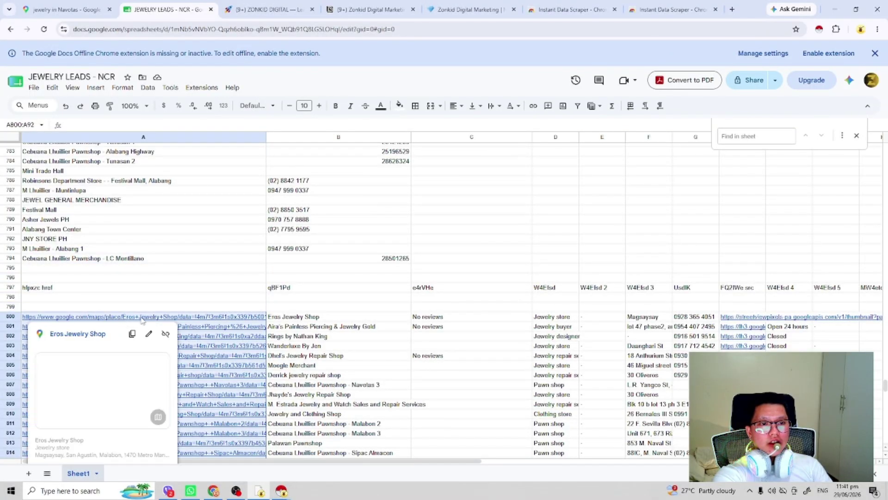
key(Delete)
drag(300, 316, 349, 325)
scroll(318, 381, up, 20)
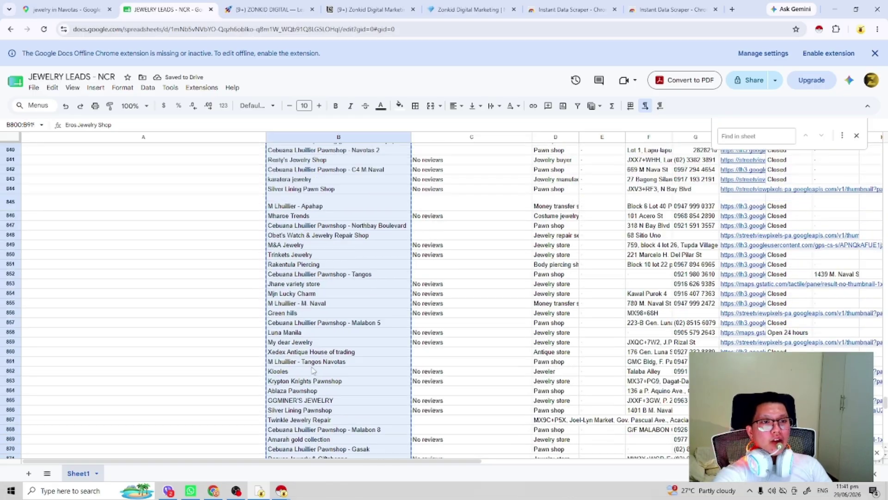
click(161, 271)
key(ctrl+v)
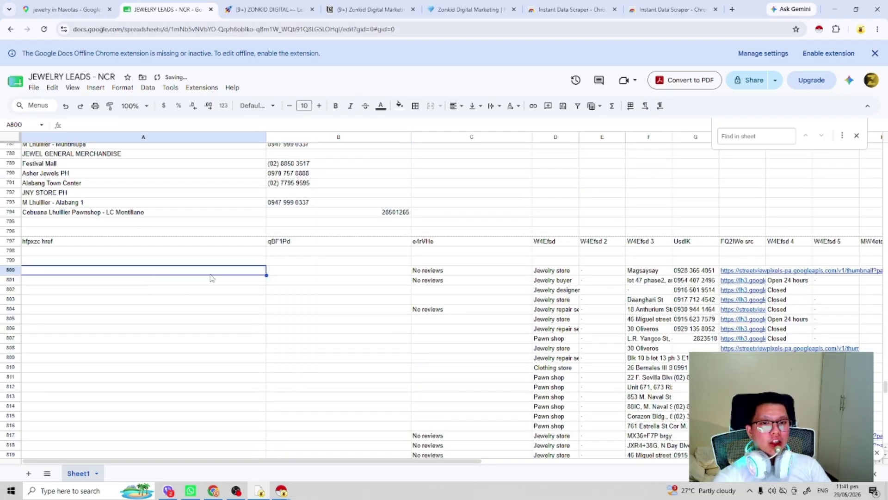
Copy the Navotas phone numbers from column G, starting at row 800, into column B beside the store names.
drag(695, 270, 695, 374)
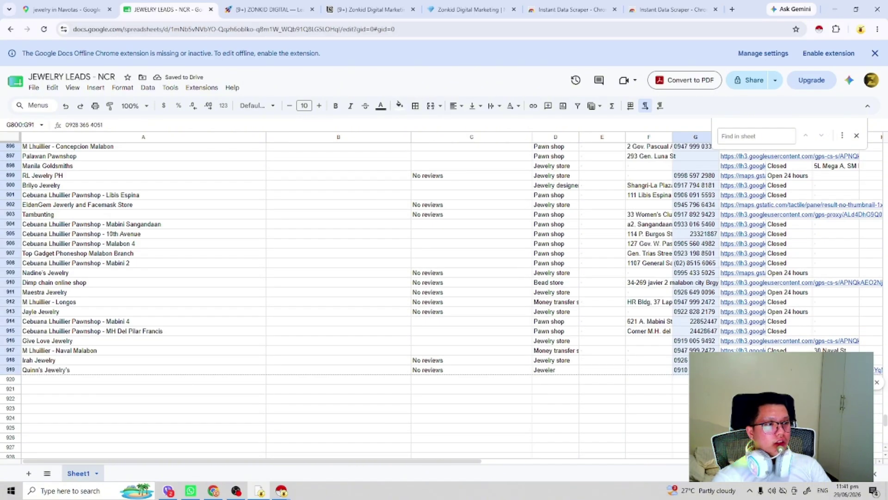
scroll(505, 346, up, 20)
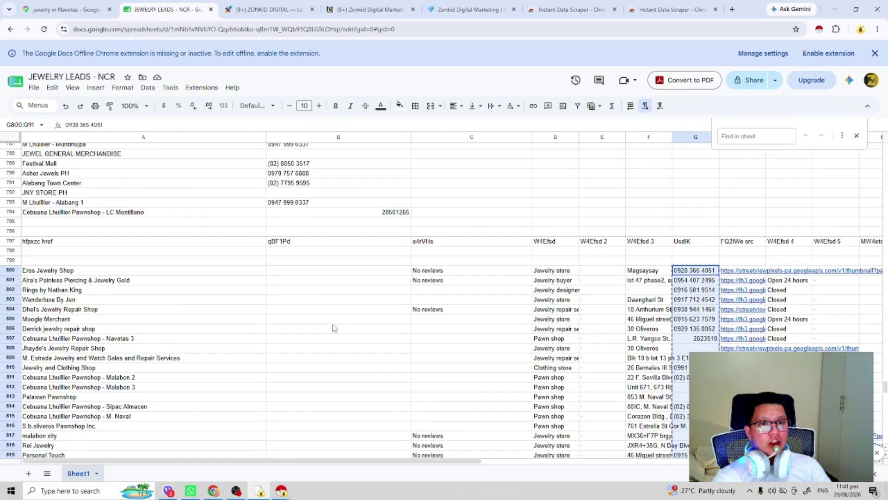
click(279, 272)
key(ctrl+v)
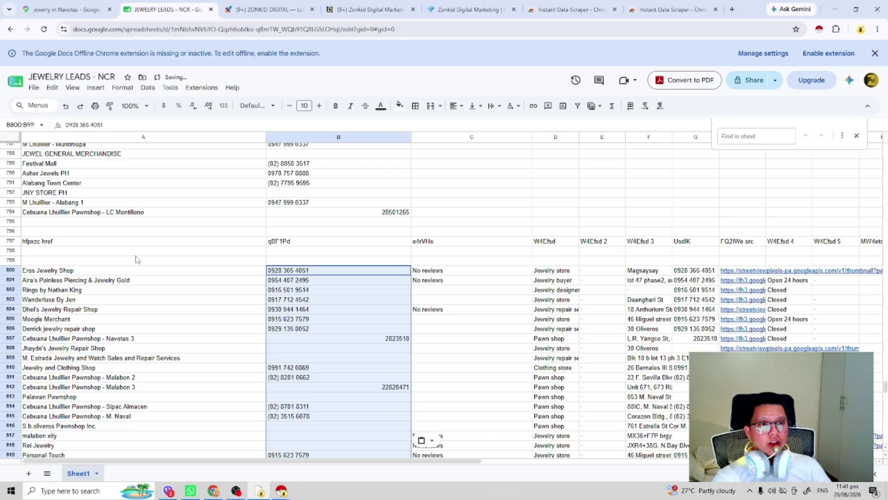
Delete rows 795 to 799, the blank and header rows between the Muntinlupa and Navotas entries.
click(11, 260)
shift+click(13, 222)
right_click(43, 227)
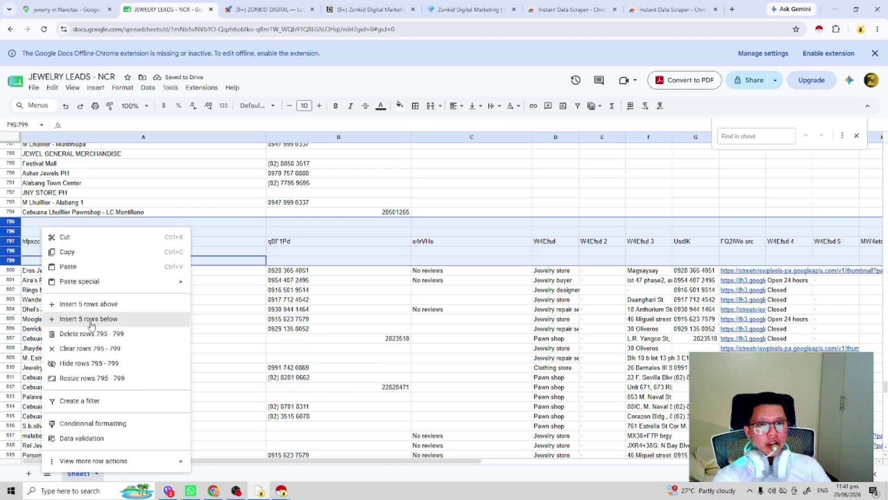
click(92, 333)
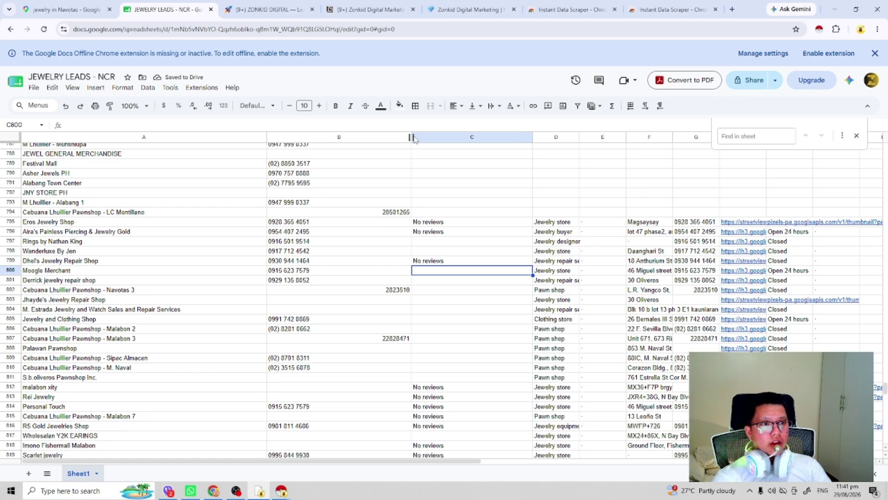
Narrow column B and clear the leftover scraped data beside the Navotas entries, from column C to P.
drag(340, 137, 350, 138)
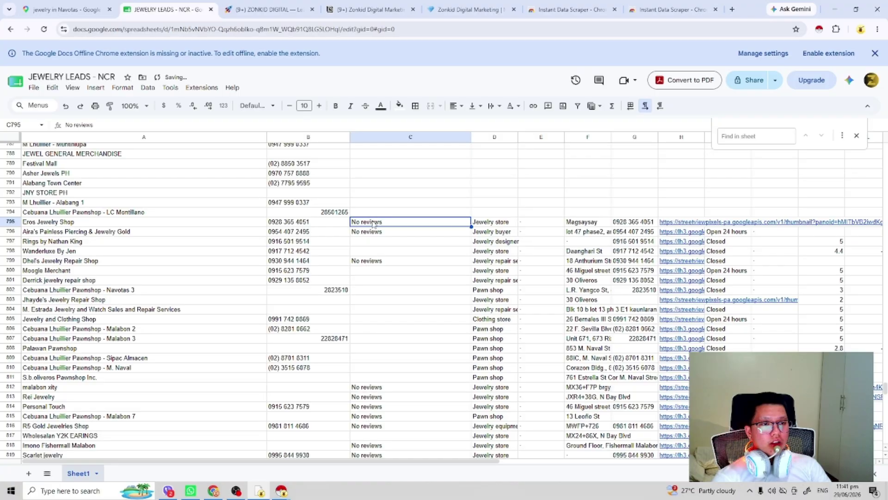
drag(374, 225, 887, 479)
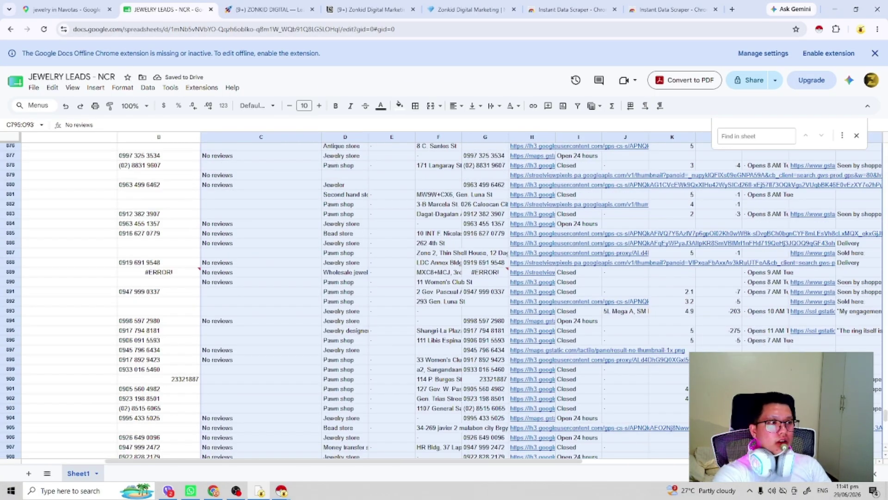
key(Delete)
drag(470, 460, 754, 461)
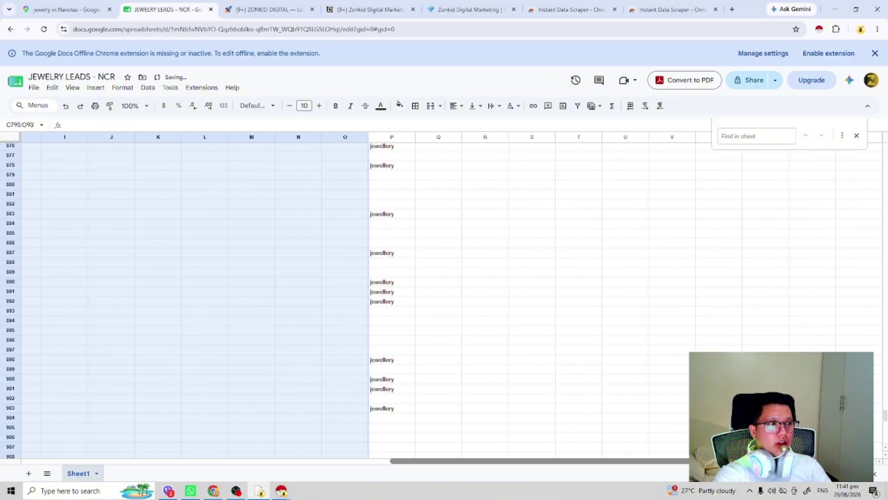
drag(396, 413, 400, 241)
drag(428, 461, 58, 461)
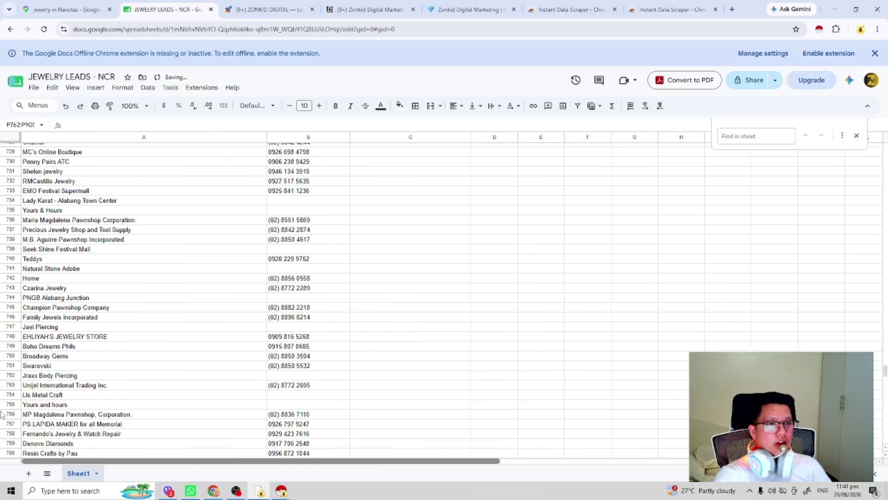
scroll(462, 282, down, 20)
scroll(444, 292, down, 7)
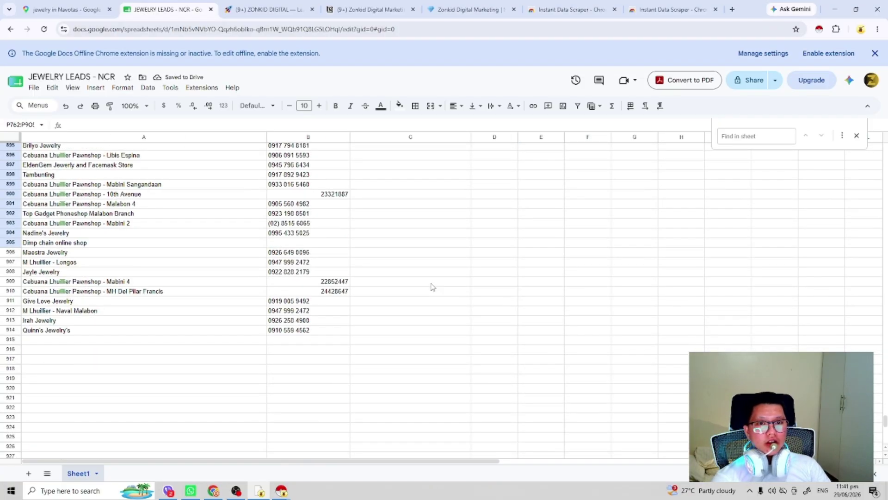
click(377, 342)
click(180, 340)
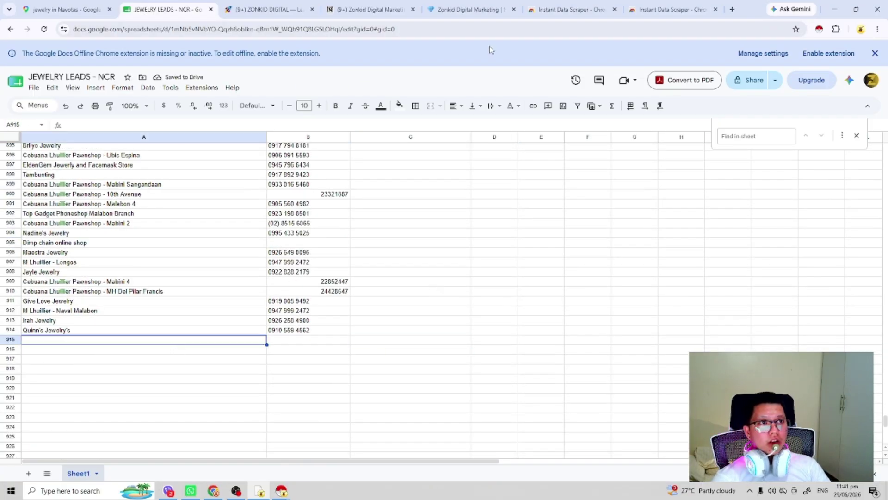
Check the Notion city list for the city after Navotas and search Google Maps for "jewelry in Parañaque".
click(671, 9)
click(470, 9)
click(189, 4)
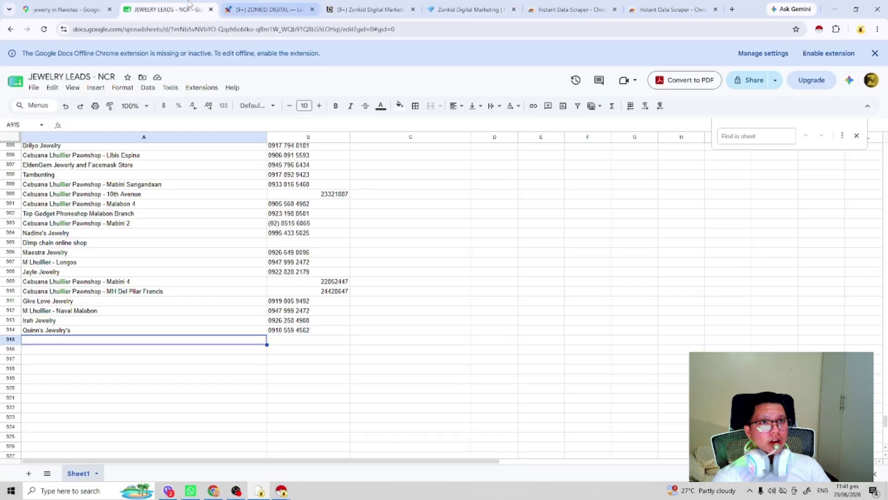
click(295, 3)
click(366, 10)
click(193, 7)
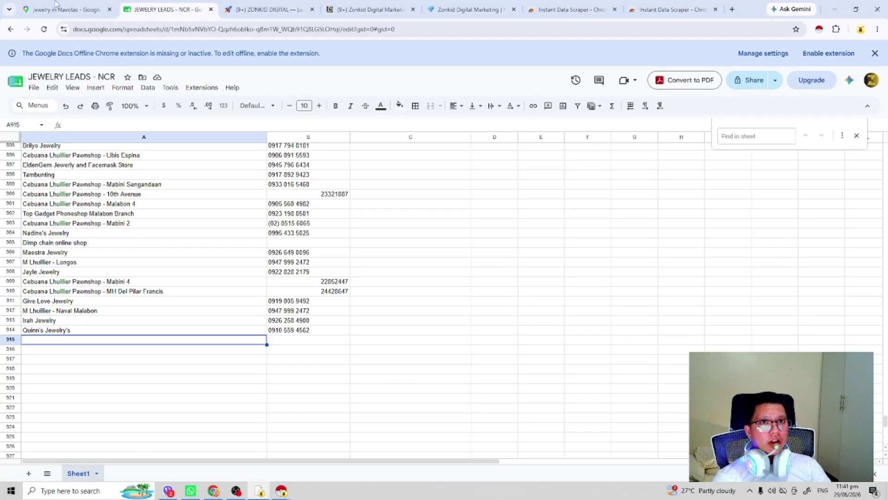
click(73, 7)
click(483, 7)
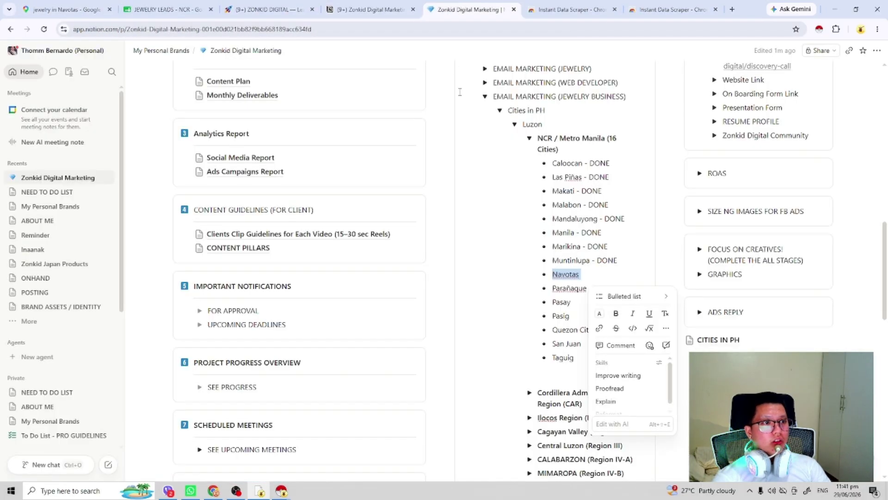
click(596, 260)
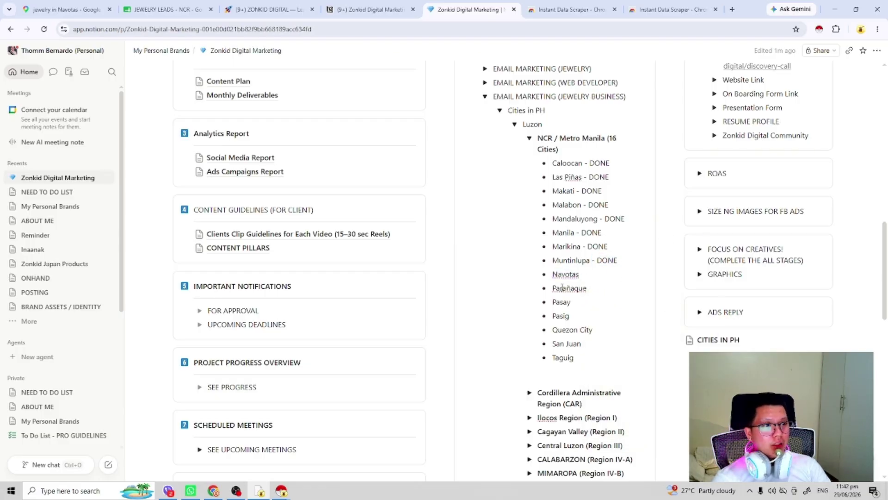
right_click(568, 289)
click(65, 9)
double_click(97, 56)
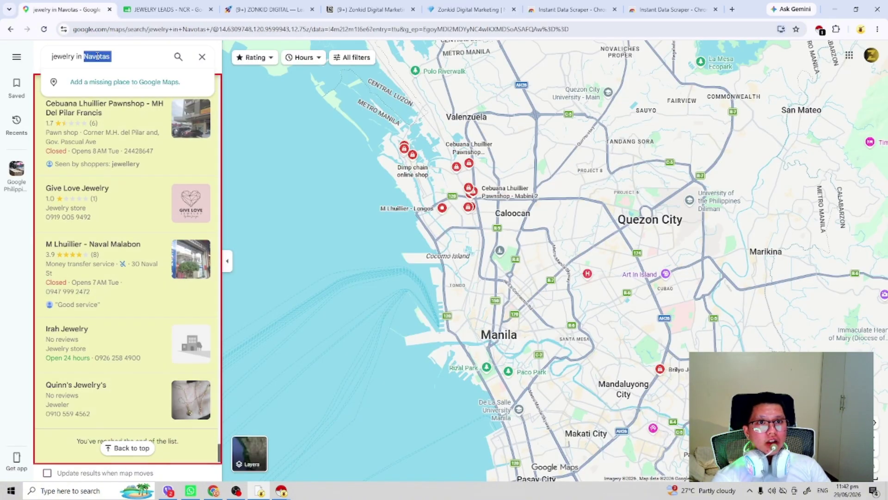
key(Return)
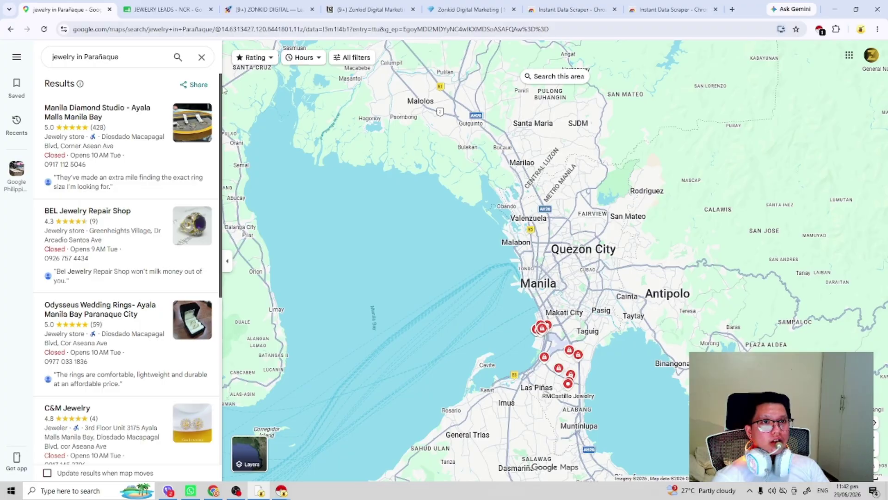
Load the full list of Parañaque jewelry results down to the end of the list.
drag(221, 90, 225, 333)
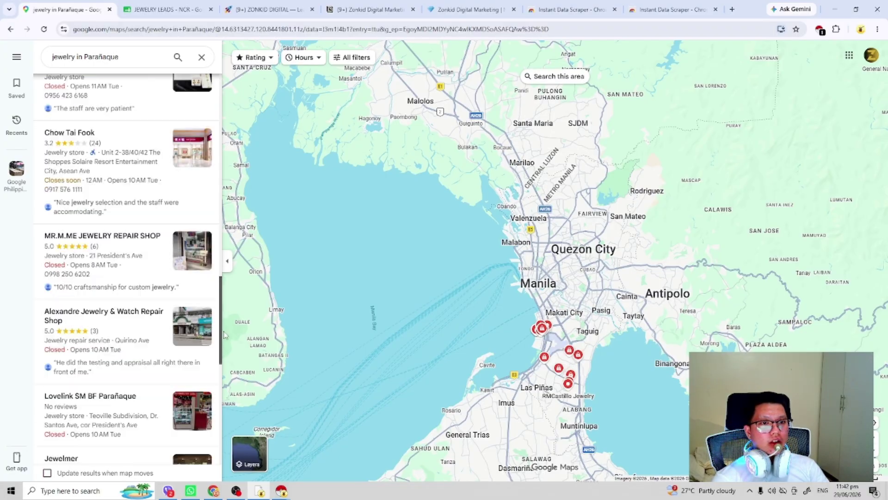
scroll(180, 306, down, 5)
scroll(167, 307, down, 10)
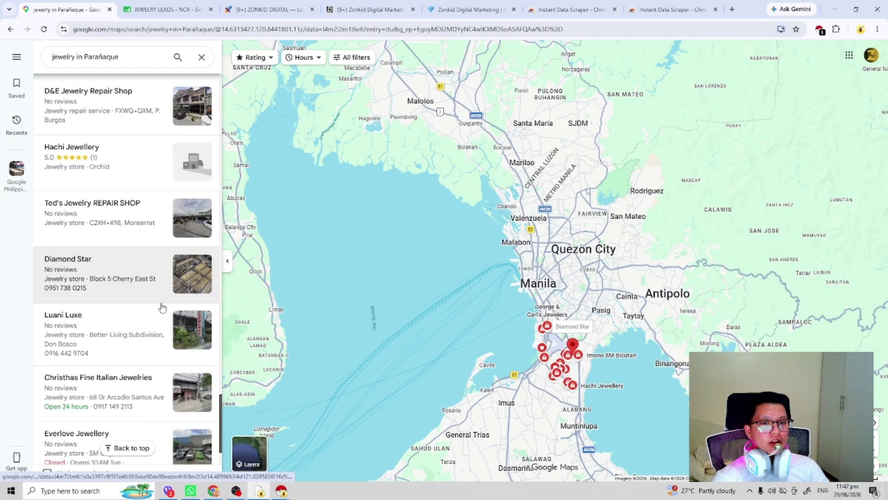
scroll(166, 303, down, 10)
scroll(176, 298, down, 20)
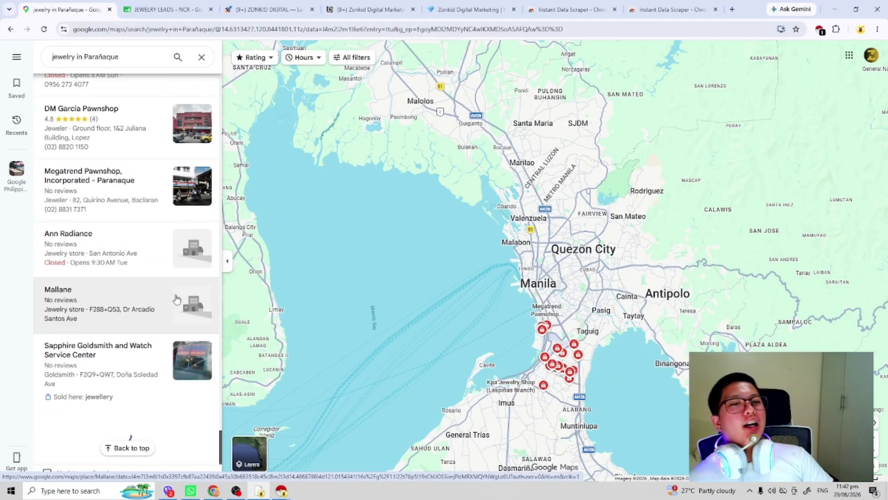
scroll(176, 298, down, 15)
scroll(176, 299, down, 10)
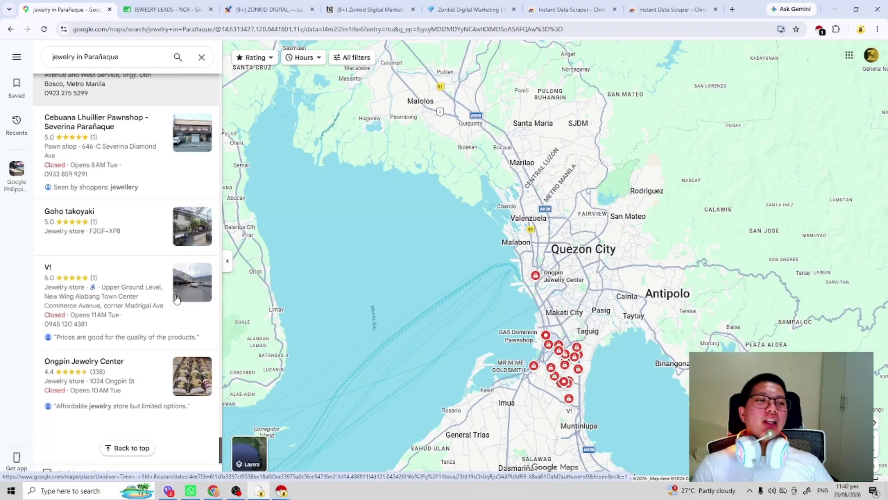
scroll(176, 298, down, 15)
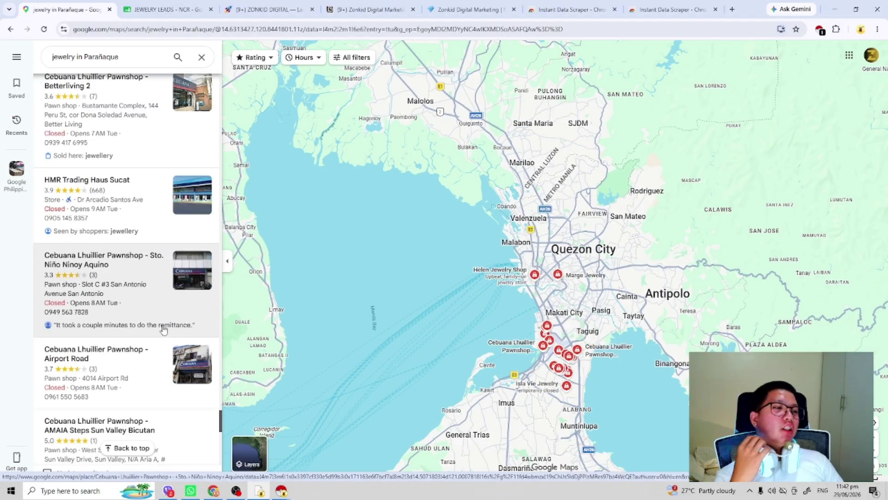
scroll(198, 308, down, 10)
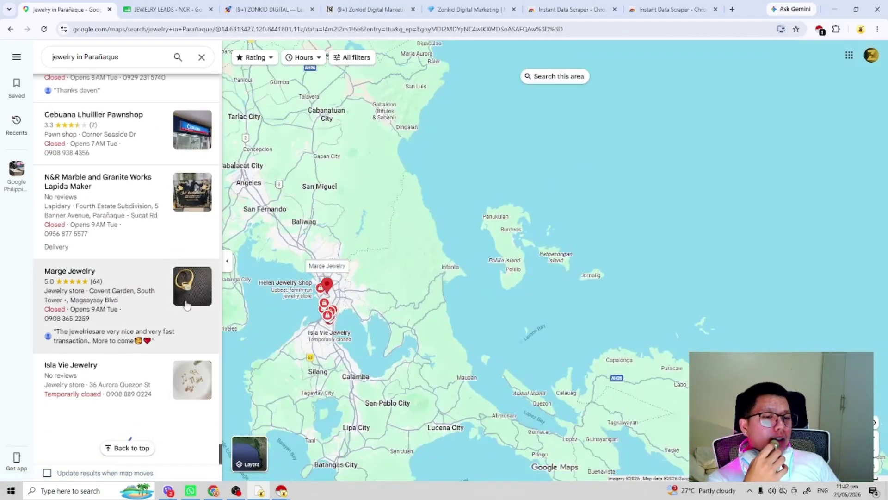
scroll(183, 308, down, 15)
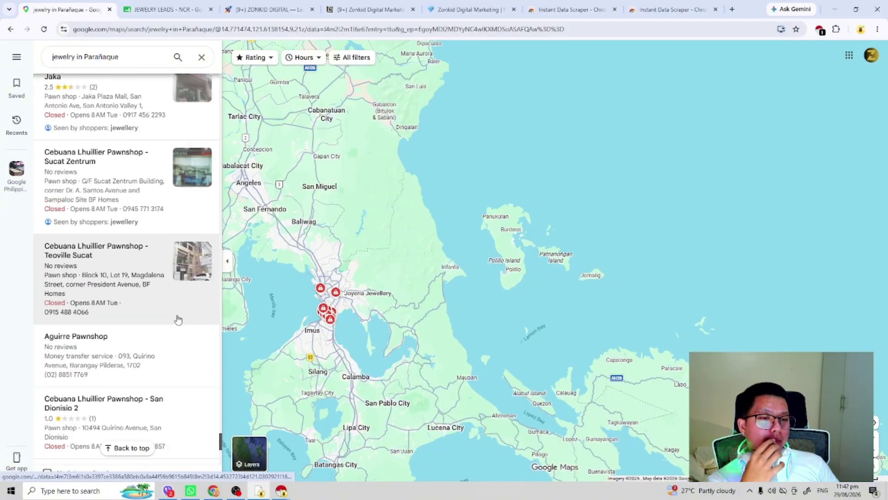
drag(300, 293, 462, 277)
scroll(458, 277, up, 4)
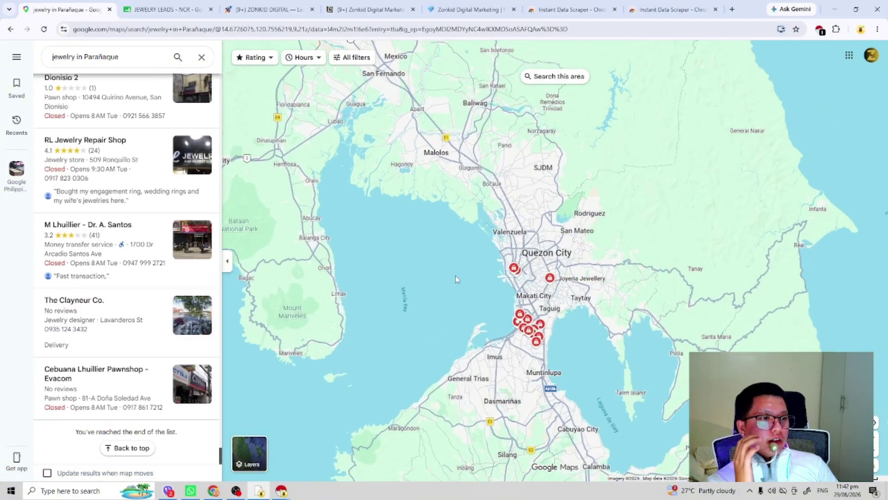
Scrape the Parañaque results with Instant Data Scraper and paste all rows into the JEWELRY LEADS - NCR sheet at A916.
click(819, 31)
click(653, 237)
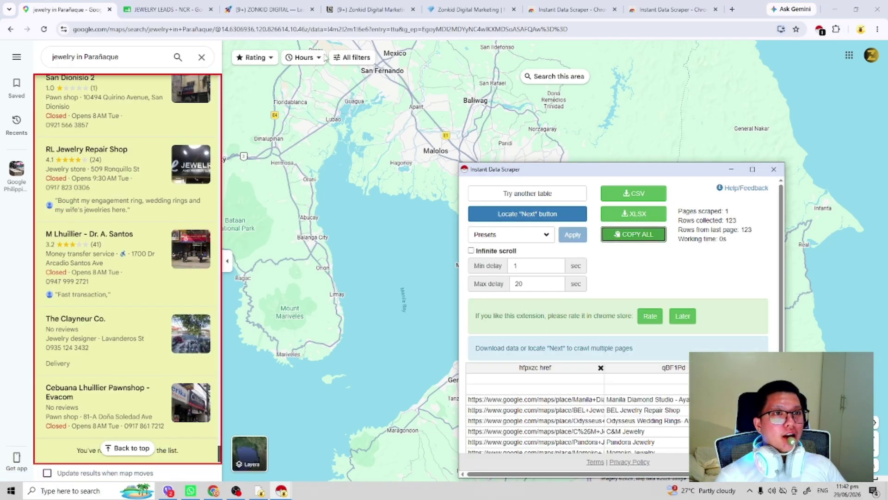
click(186, 10)
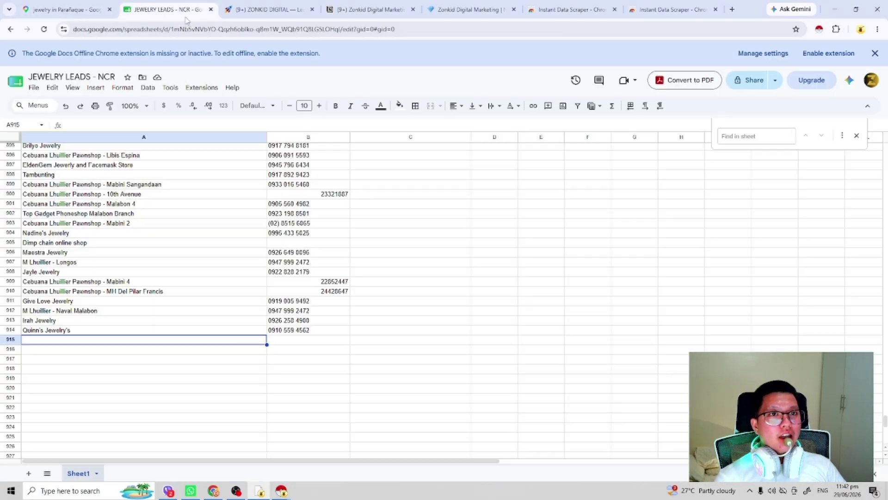
click(9, 348)
key(ctrl+v)
scroll(244, 327, down, 15)
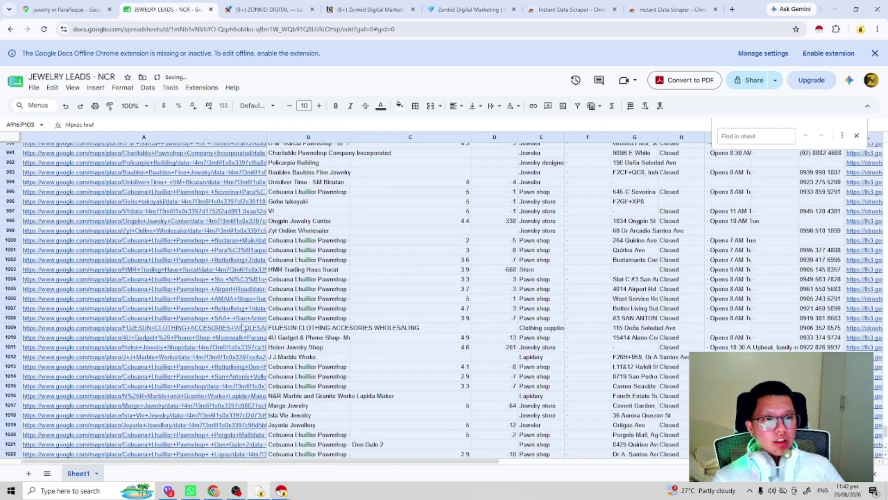
scroll(244, 327, down, 5)
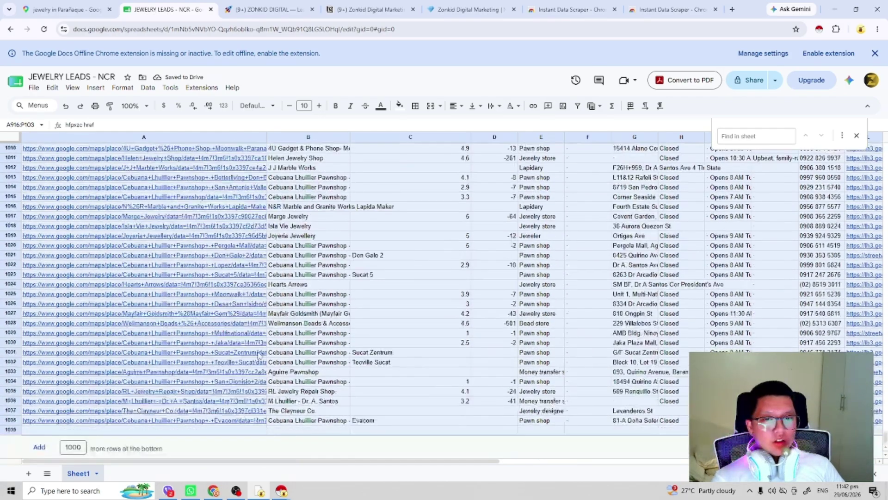
Add 1000 more rows at the end of the sheet and return toward the pasted Parañaque data.
click(39, 447)
scroll(135, 393, up, 12)
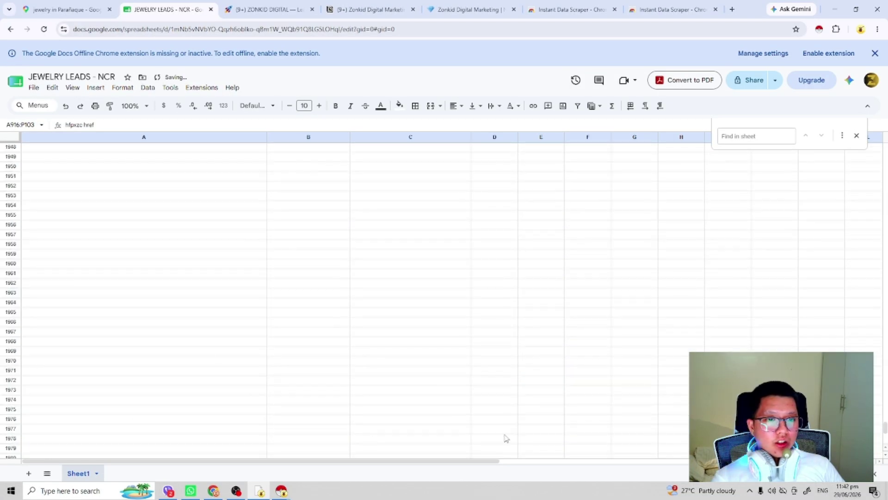
scroll(877, 174, up, 5)
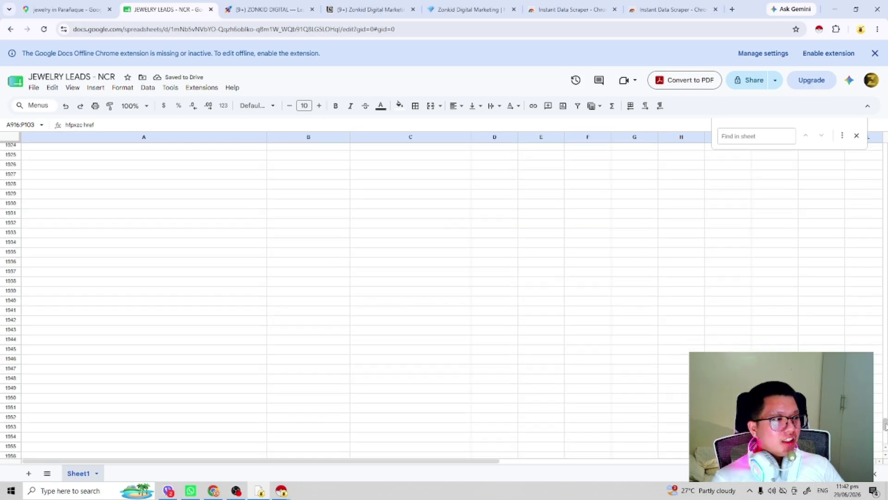
drag(886, 426, 886, 303)
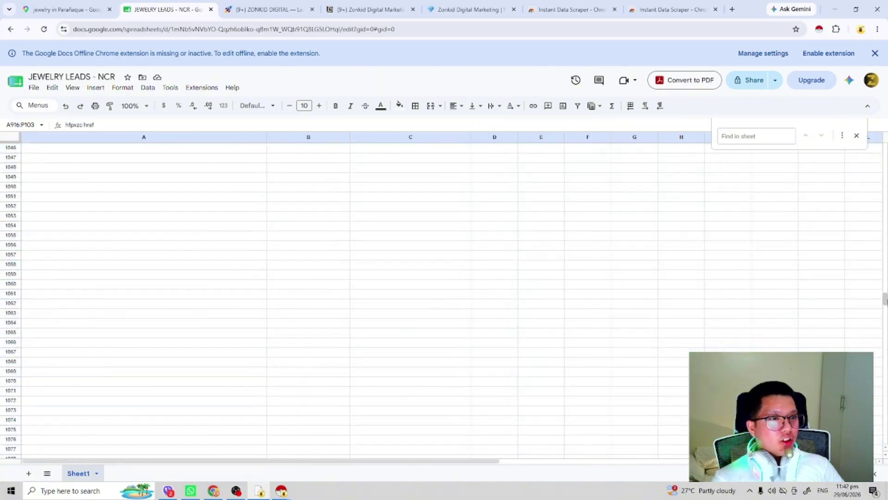
Clear the Google Maps links from column A of the pasted Parañaque data, from A919 down.
scroll(217, 337, up, 4)
click(180, 343)
drag(176, 283, 119, 266)
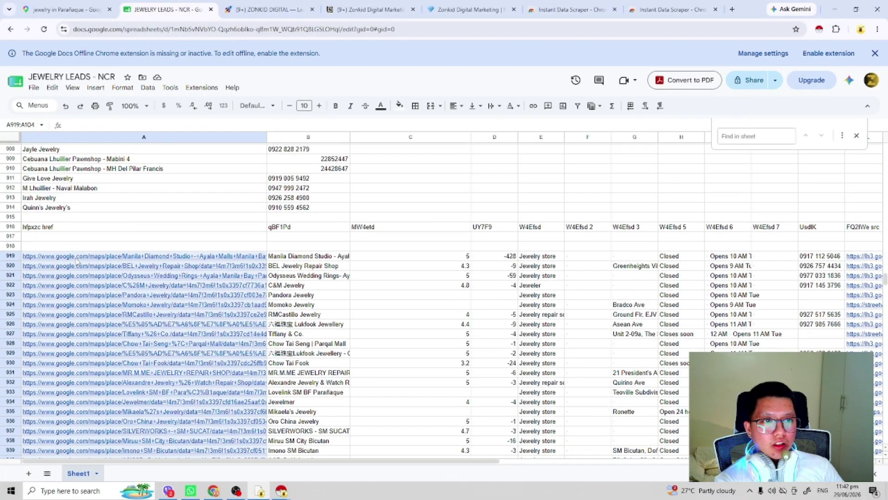
key(Delete)
Move the Parañaque store names from column B into column A, starting at A919.
click(306, 257)
drag(318, 314, 331, 211)
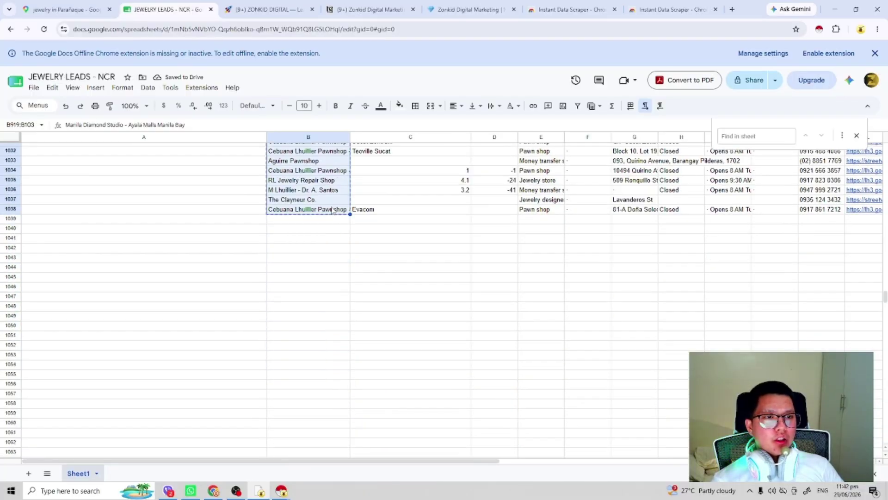
scroll(250, 293, up, 20)
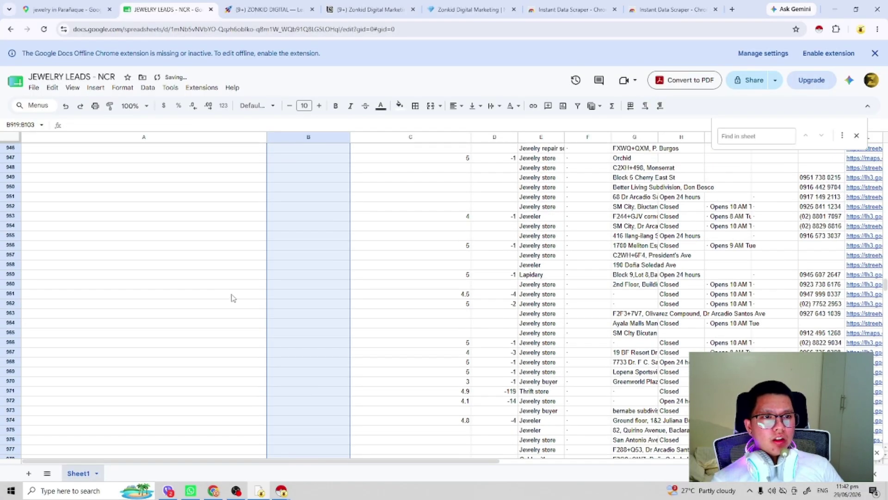
click(108, 360)
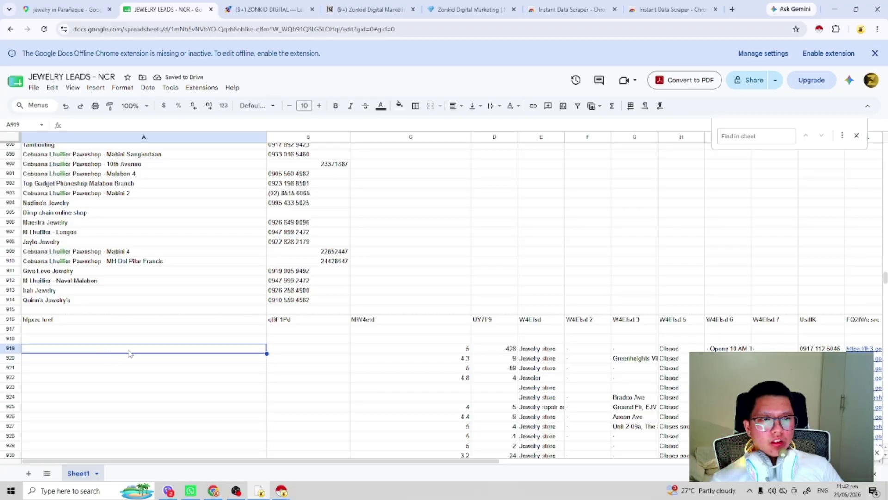
key(ctrl+v)
Copy the Parañaque phone numbers from column K into column B, starting at B919.
drag(821, 349, 820, 463)
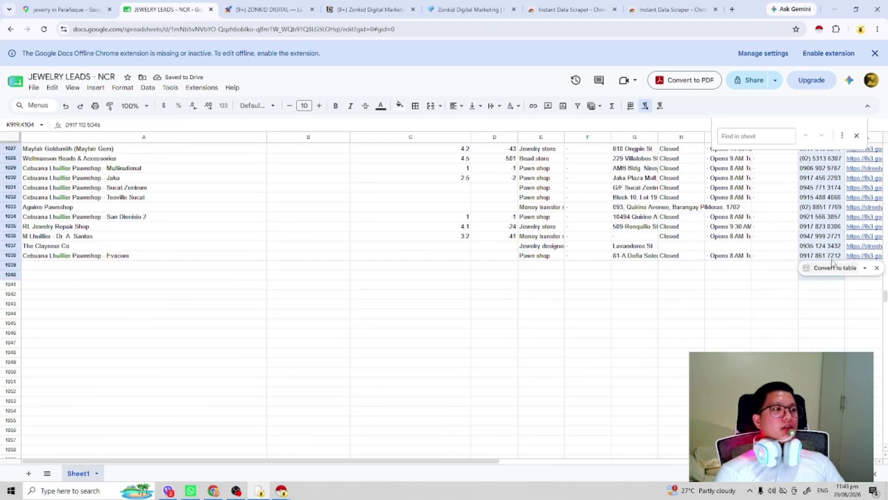
scroll(268, 341, up, 20)
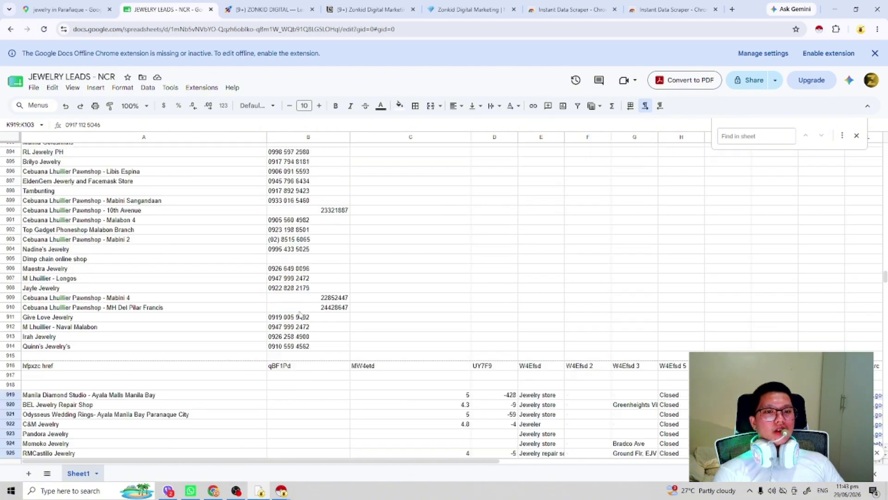
click(299, 256)
key(ctrl+v)
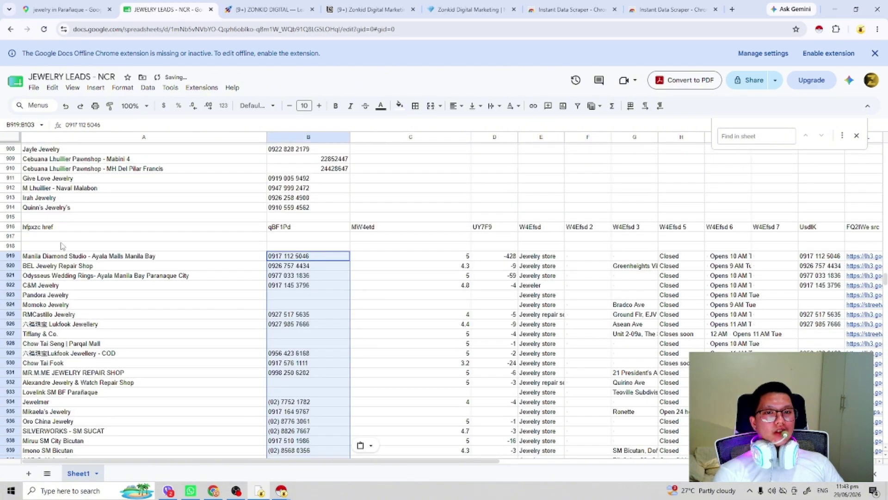
Delete rows 915 to 918, the scraper header and blank rows above the Parañaque stores.
click(11, 245)
shift+click(13, 216)
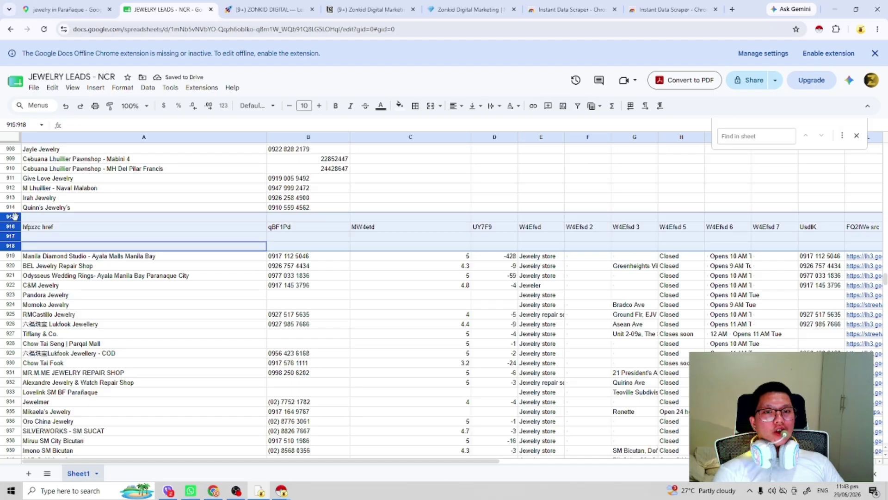
right_click(14, 218)
click(50, 322)
click(359, 238)
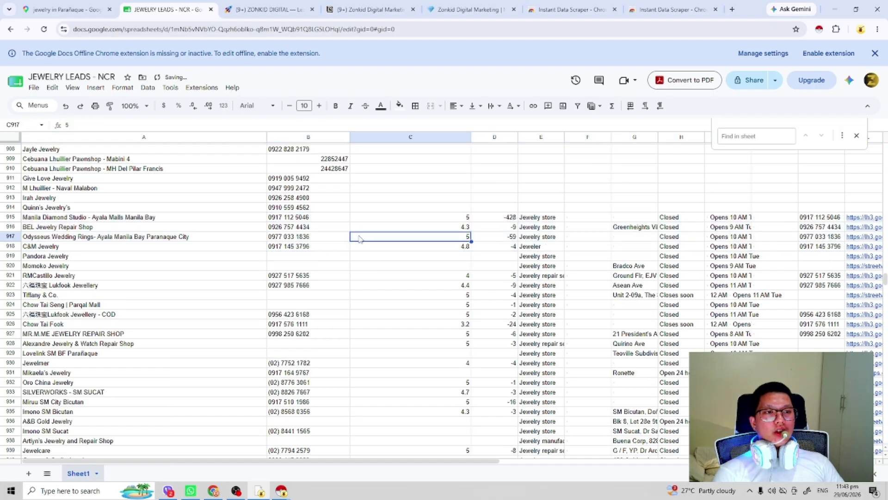
Clear the leftover scraped data in C915:Z1041 so only names and phone numbers are kept.
drag(363, 220, 865, 460)
key(Delete)
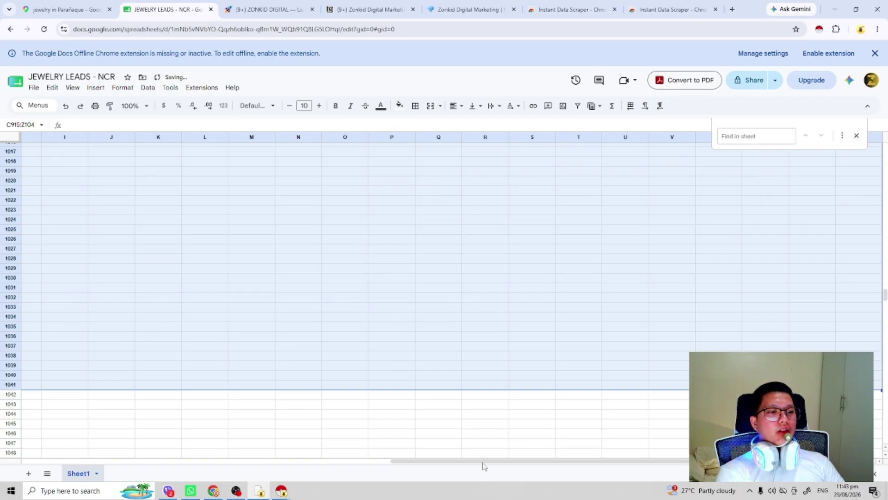
drag(504, 454, 573, 456)
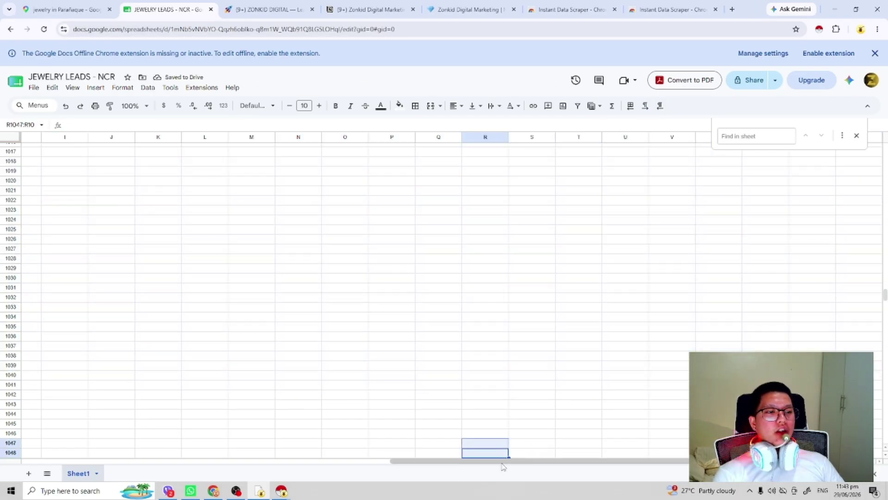
drag(478, 461, 1, 494)
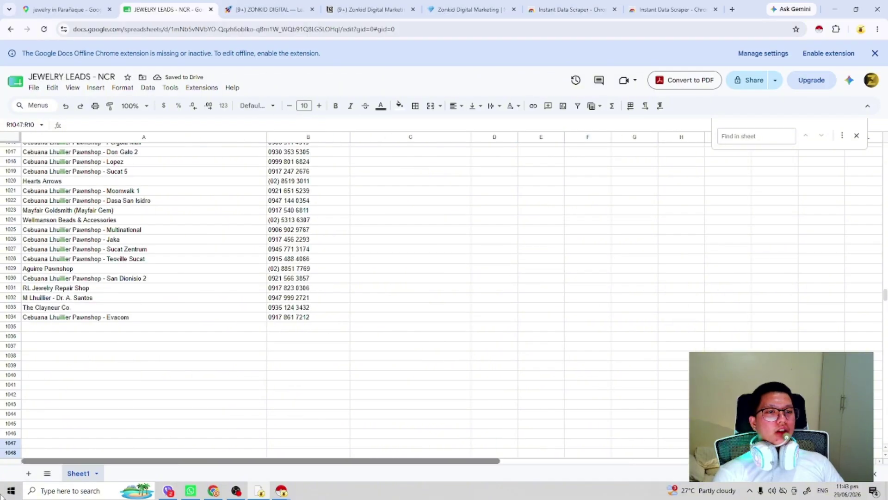
Mark Parañaque as DONE in the Notion NCR city list and copy the city name Pasay.
click(250, 4)
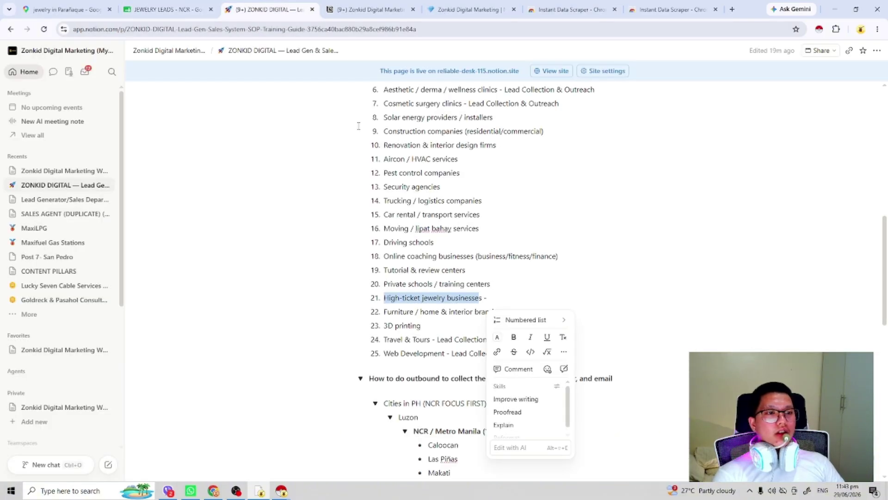
click(443, 3)
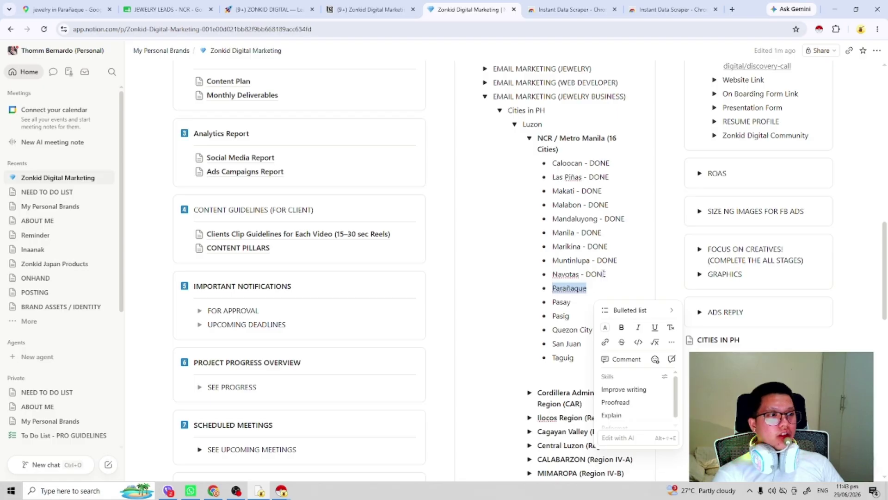
click(30, 4)
click(453, 5)
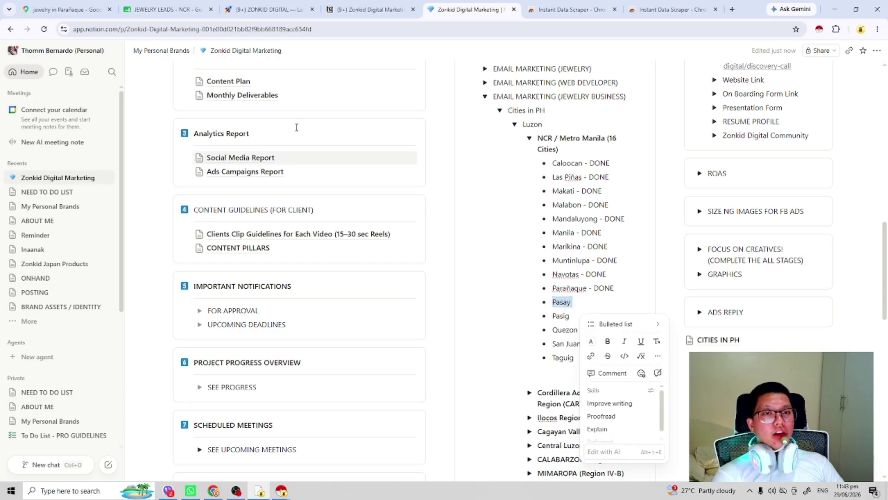
Search Google Maps for "jewelry in Pasay".
click(64, 9)
double_click(101, 56)
text(Pasay)
key(Return)
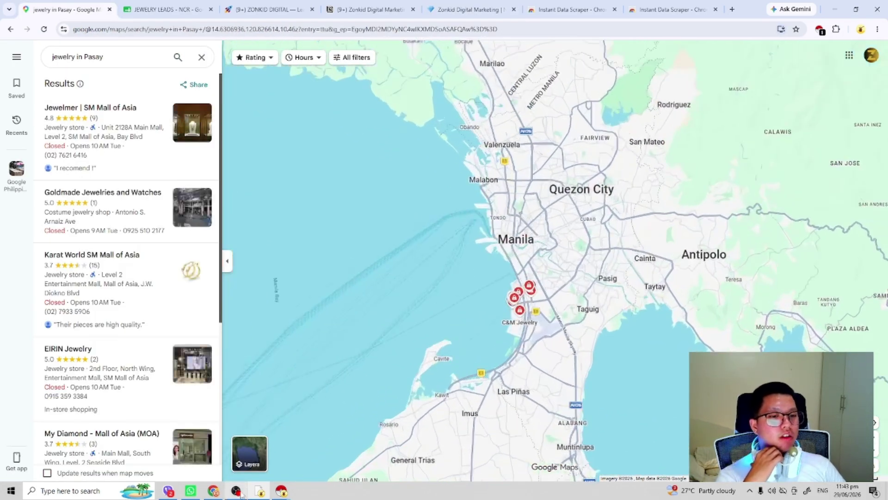
Load the full list of Pasay jewelry results down to the end of the list.
click(236, 491)
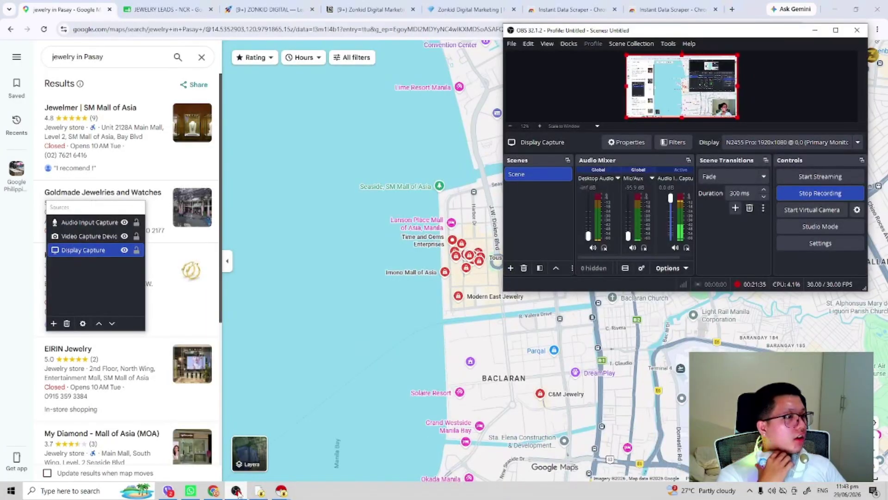
click(236, 491)
scroll(106, 208, down, 20)
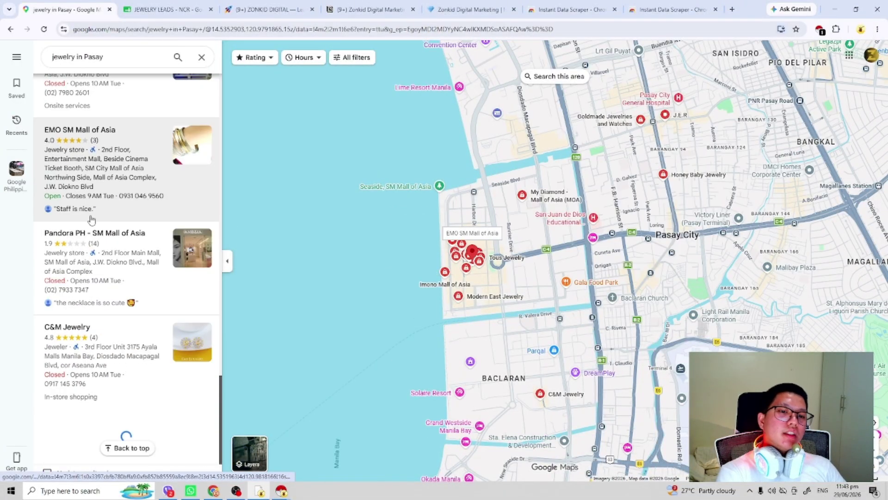
scroll(123, 247, down, 10)
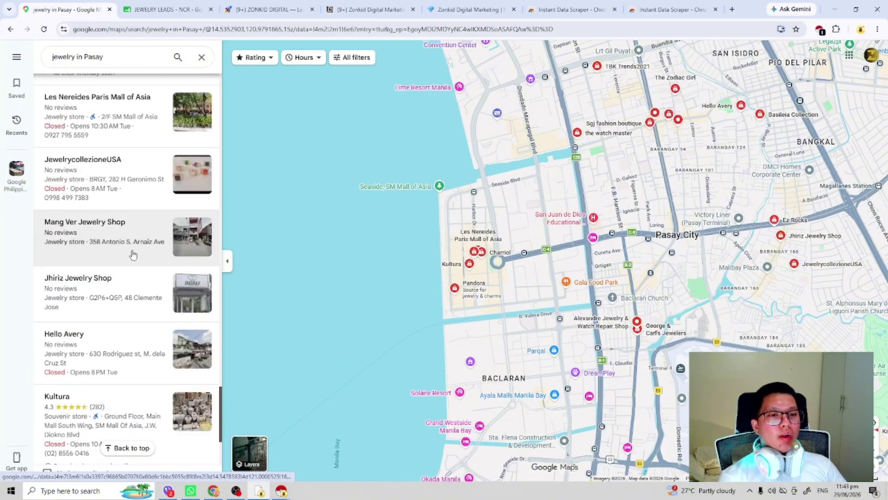
scroll(133, 254, down, 10)
scroll(143, 252, down, 20)
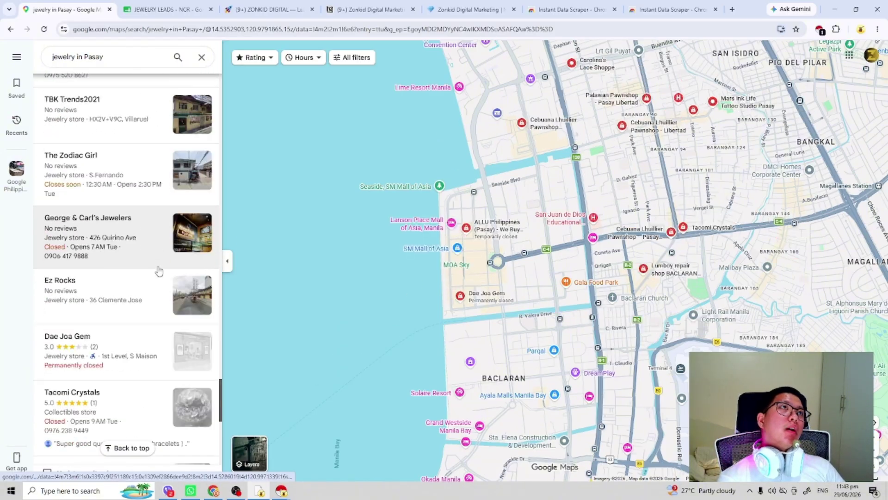
scroll(138, 264, down, 4)
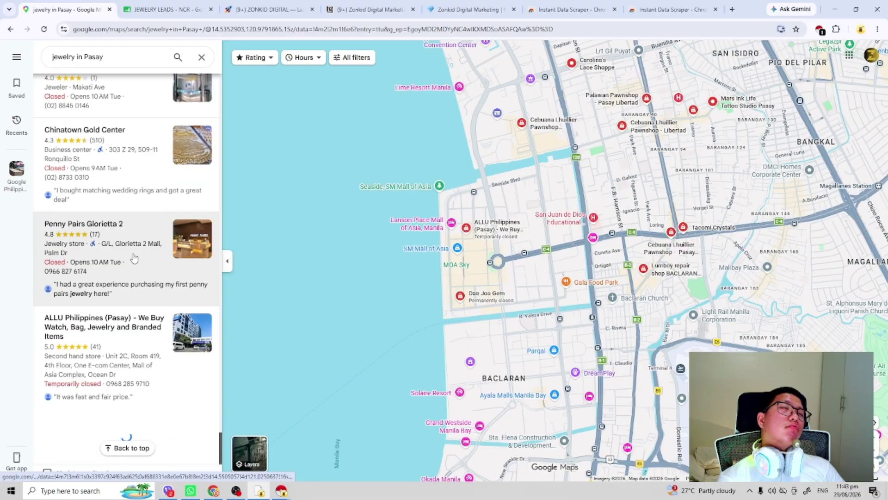
scroll(135, 254, down, 15)
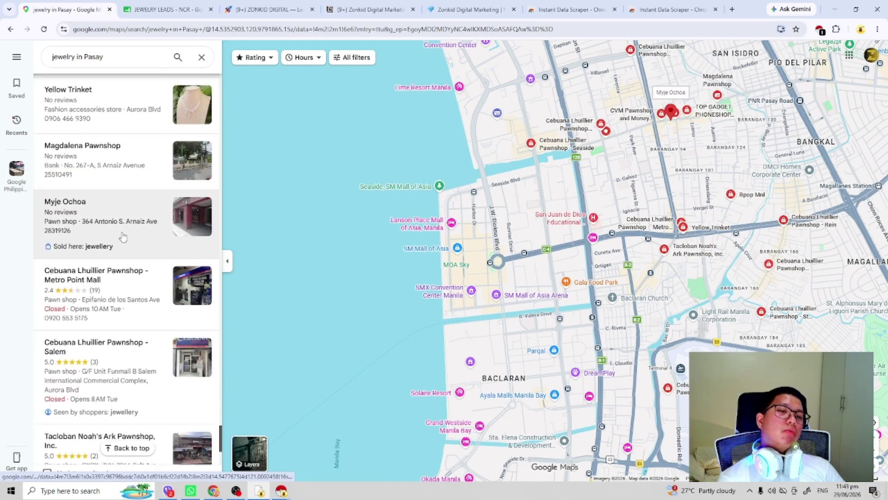
scroll(128, 225, down, 4)
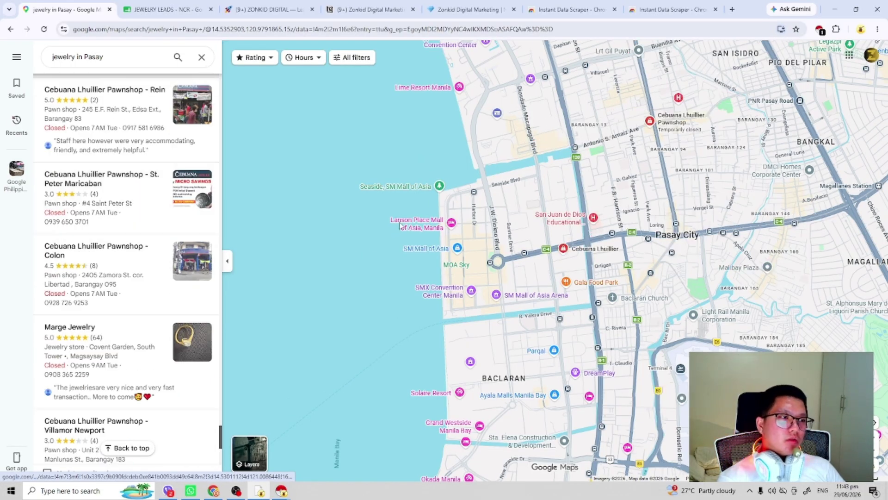
scroll(139, 231, down, 5)
scroll(177, 264, down, 20)
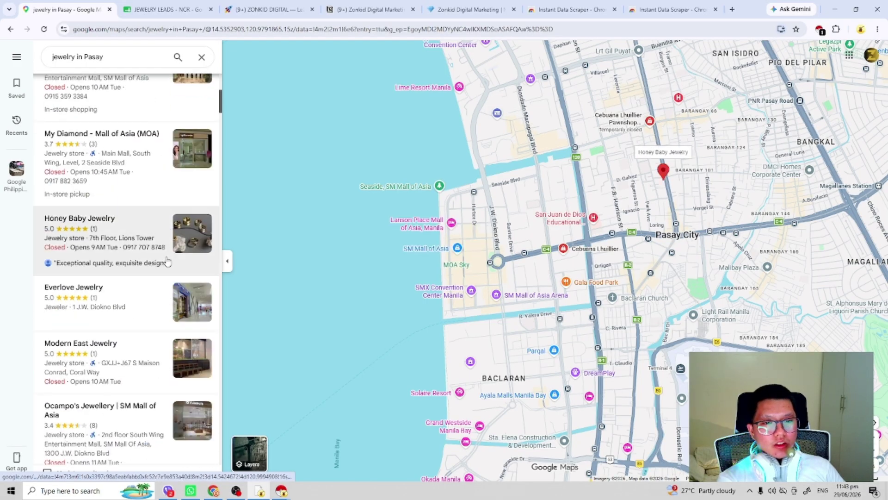
scroll(148, 258, down, 7)
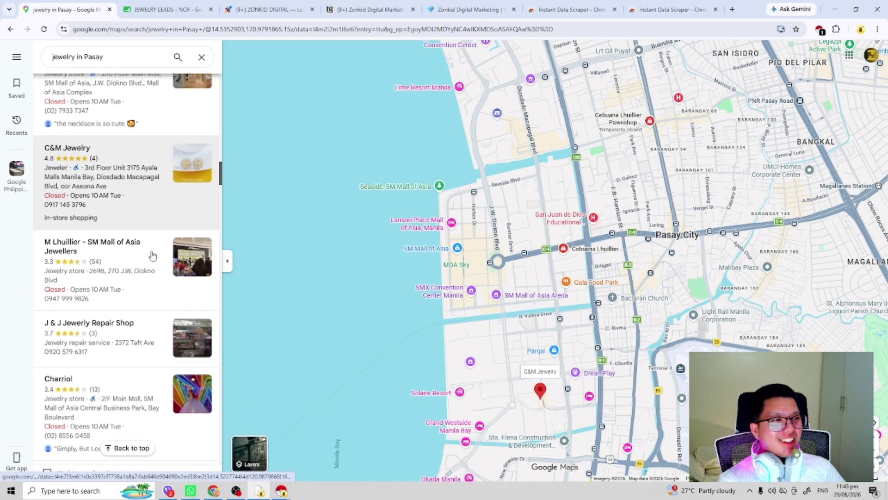
scroll(152, 255, down, 20)
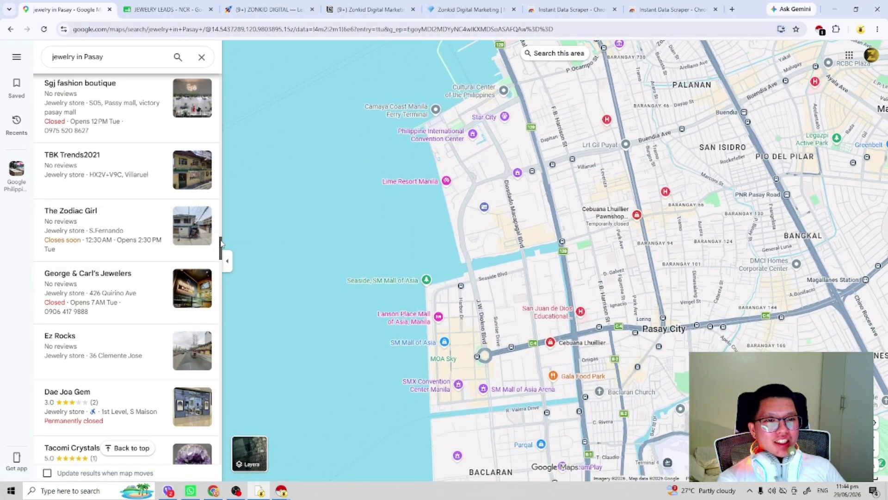
drag(220, 242, 213, 450)
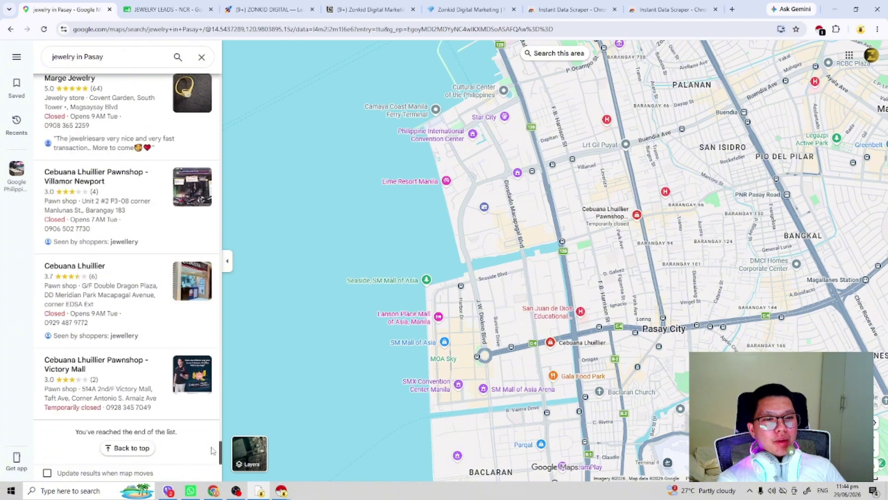
Scrape the Pasay results with Instant Data Scraper and paste all rows into the JEWELRY LEADS - NCR sheet at A1036.
click(819, 30)
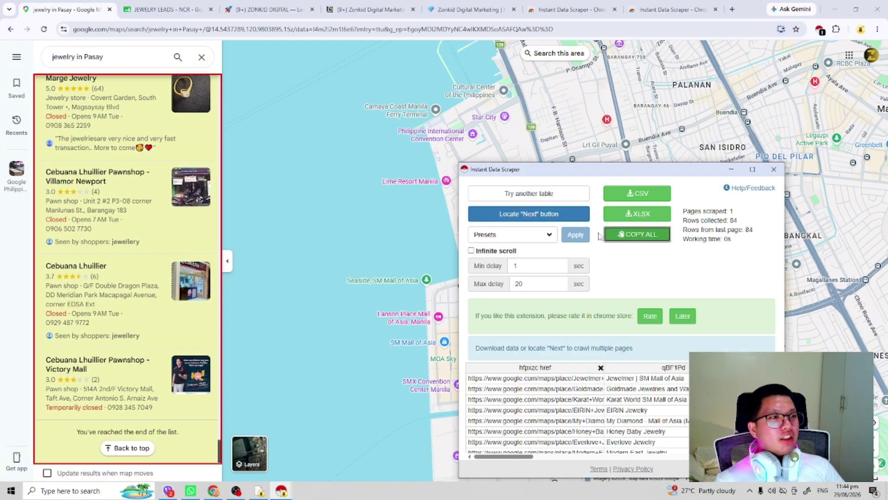
click(189, 5)
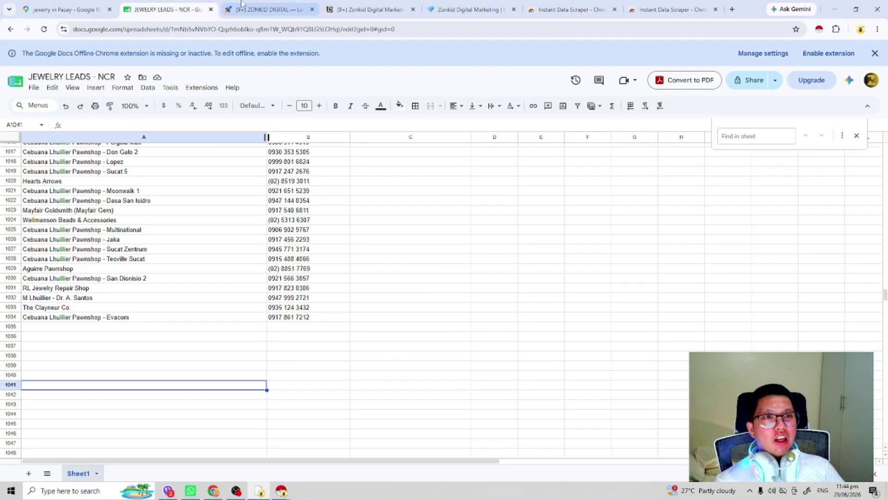
click(10, 334)
key(ctrl+v)
Clear the Google Maps links and their header from column A of the Pasay data, from A1036 down.
scroll(190, 294, down, 15)
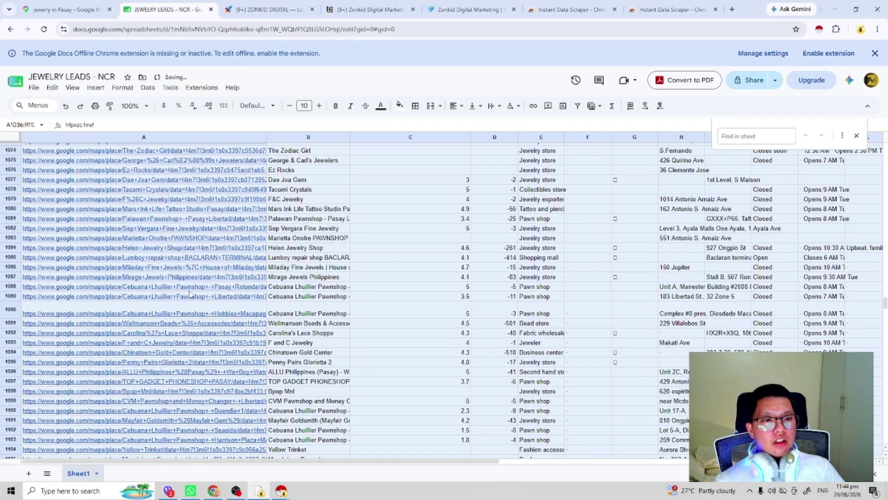
scroll(187, 294, down, 12)
shift+click(158, 292)
scroll(147, 228, up, 20)
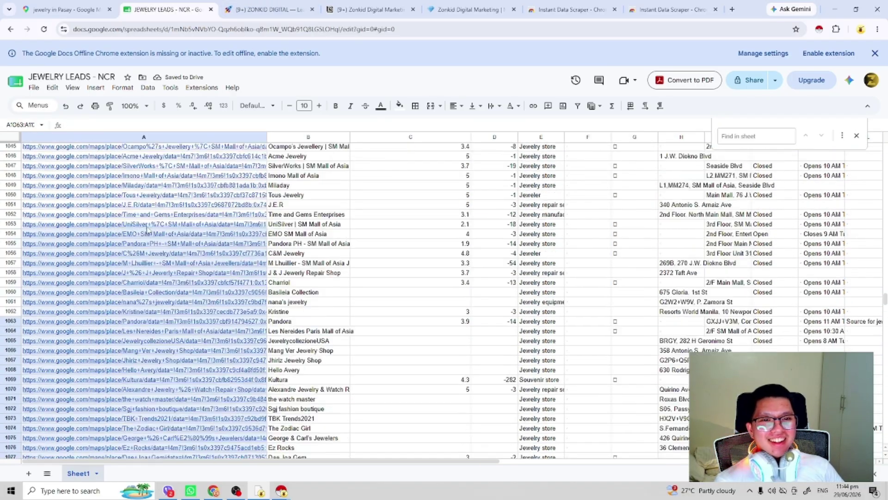
scroll(147, 228, up, 5)
scroll(93, 250, down, 2)
key(Delete)
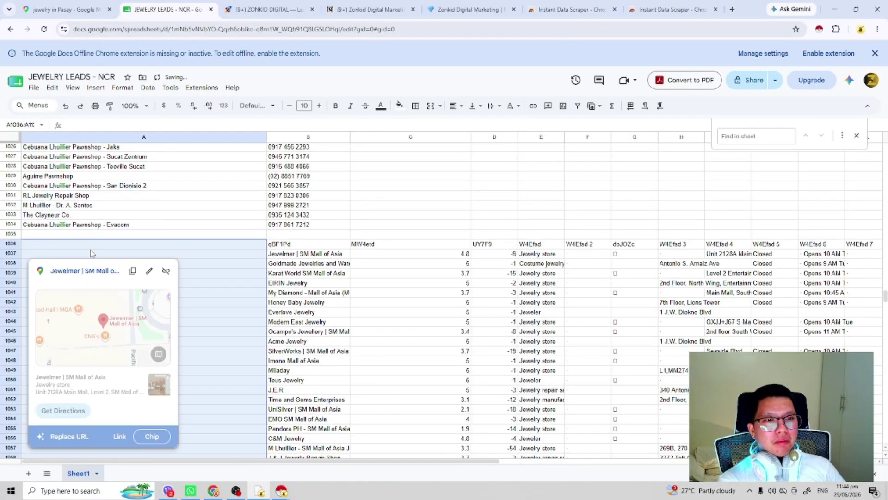
Copy the Pasay store names from column B, from B1037 down, into column A starting at A1037.
click(286, 255)
key(ctrl+shift+Down)
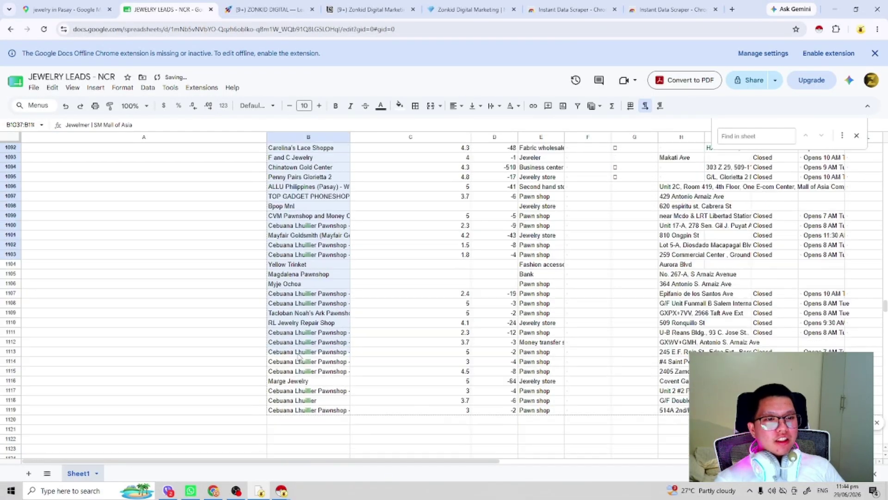
scroll(299, 356, down, 5)
shift+click(313, 283)
key(ctrl+c)
scroll(224, 307, up, 17)
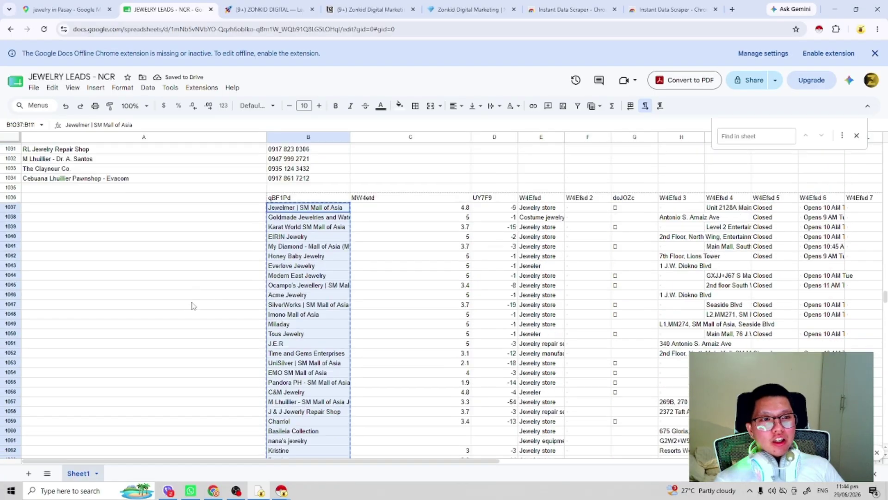
click(160, 301)
key(ctrl+v)
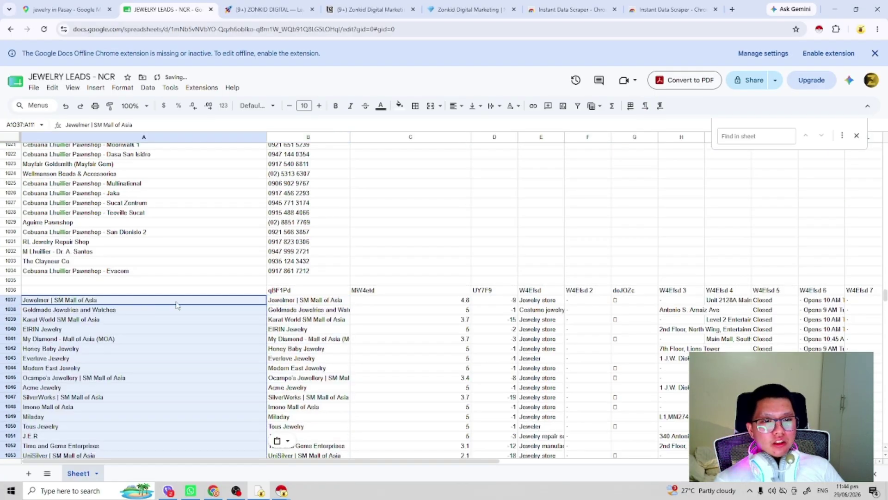
Clear the duplicate store names and their header from column B of the Pasay data, from B1036 down.
click(301, 290)
scroll(306, 324, down, 19)
shift+click(323, 382)
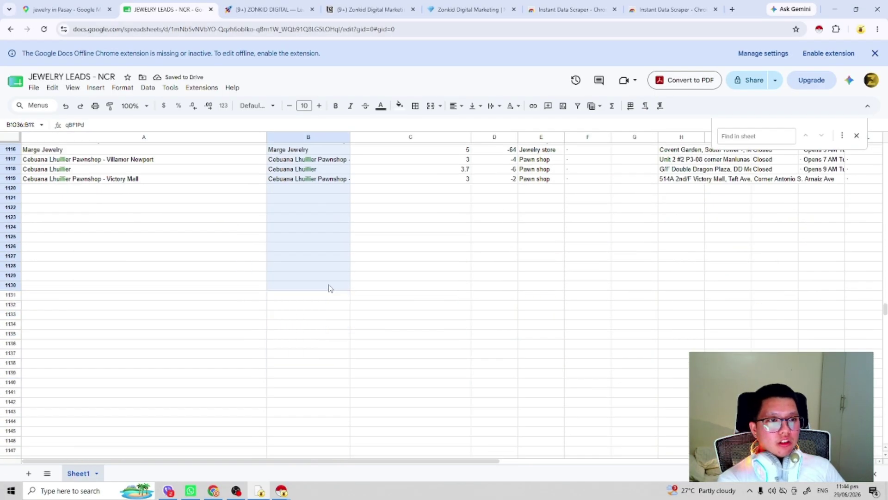
key(Delete)
Copy the Pasay phone numbers from column M, from M1037 down, into column B starting at B1037.
scroll(360, 370, up, 11)
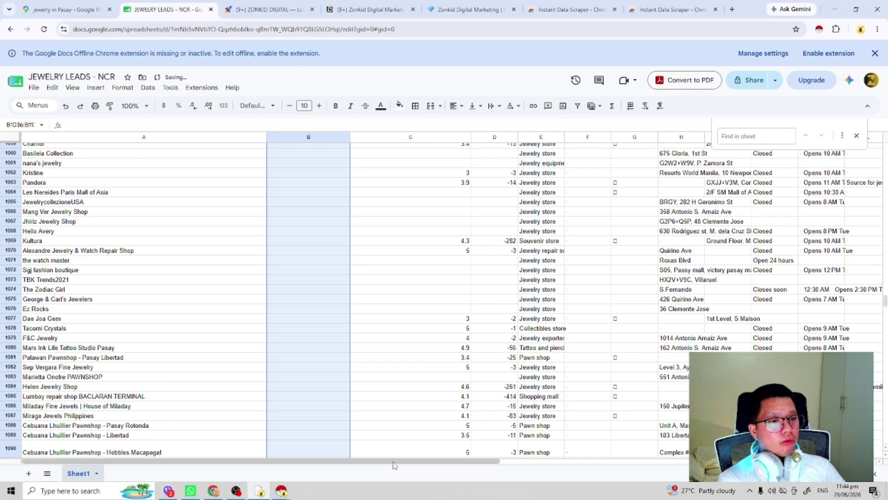
drag(393, 463, 513, 463)
scroll(691, 296, up, 8)
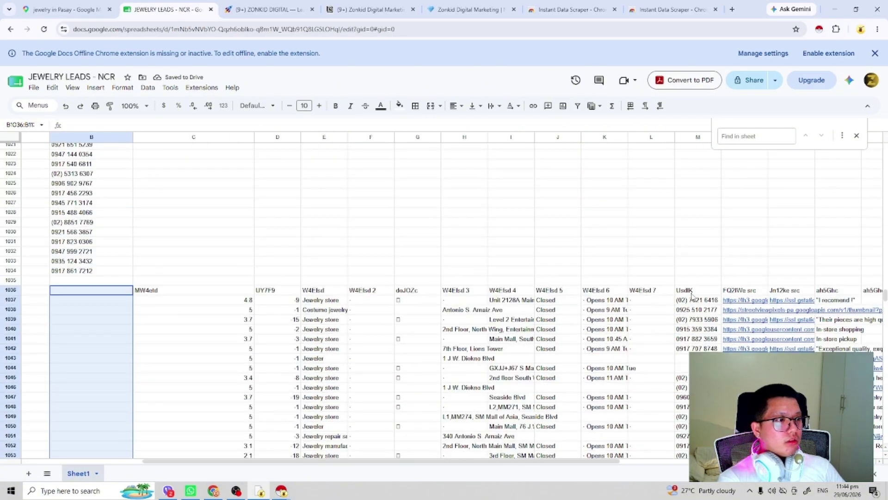
click(692, 292)
scroll(693, 303, down, 20)
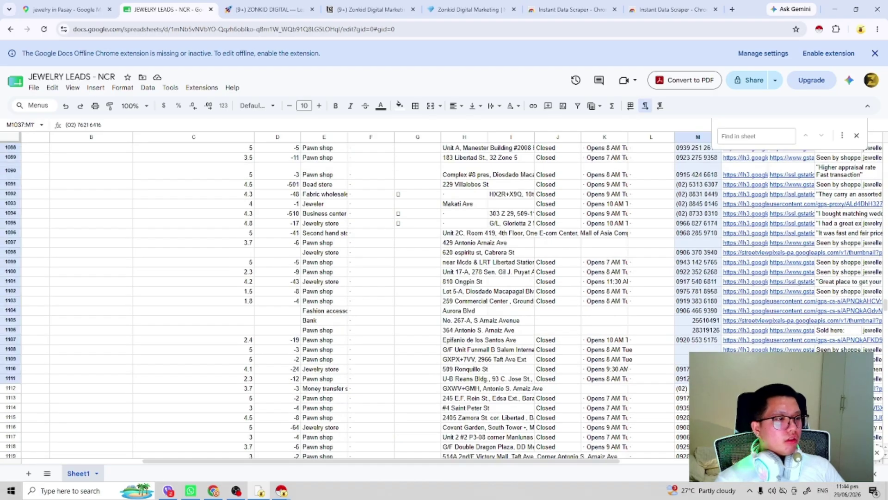
scroll(706, 278, up, 6)
shift+click(706, 278)
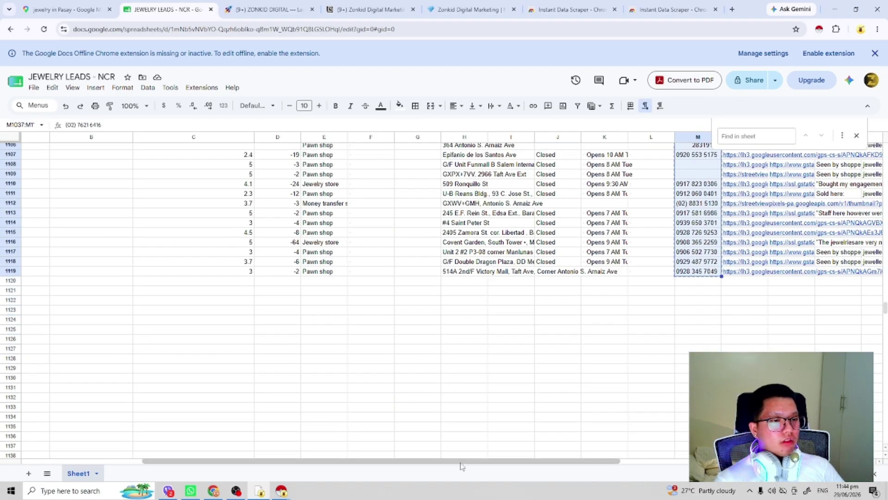
drag(460, 462, 339, 462)
scroll(308, 277, up, 20)
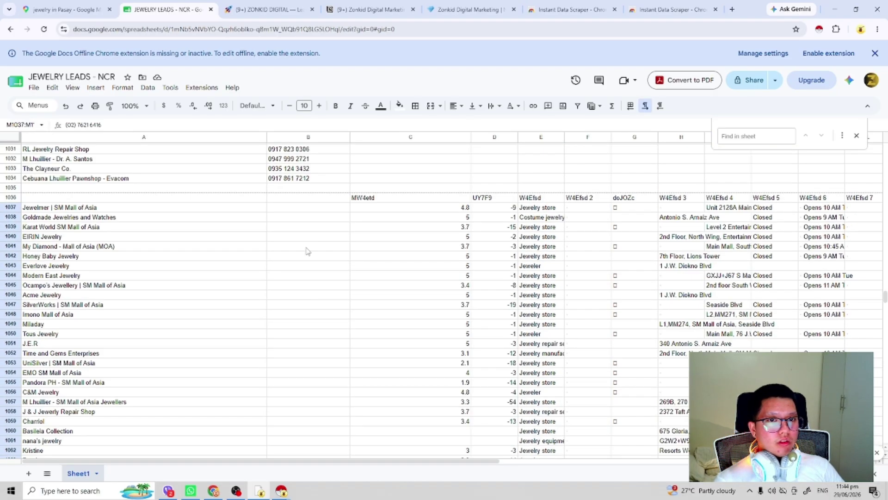
click(308, 207)
key(ctrl+v)
Clear the leftover scraped Pasay data from columns C to Z, from row 1036 down past the last entry.
drag(410, 198, 821, 456)
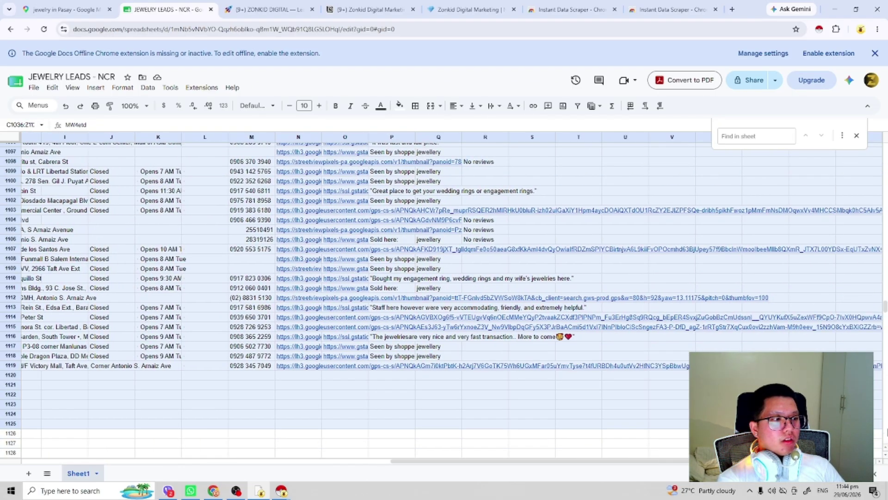
key(Delete)
drag(449, 464, 3, 461)
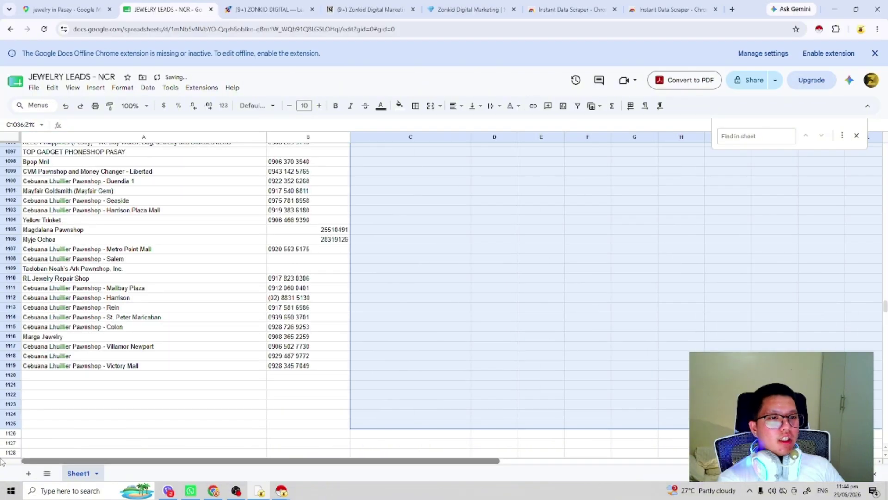
click(296, 403)
scroll(278, 393, down, 3)
Check the Metro Manila city list in Notion for the city after Pasay and search Google Maps for "jewelry in Pasig".
click(468, 9)
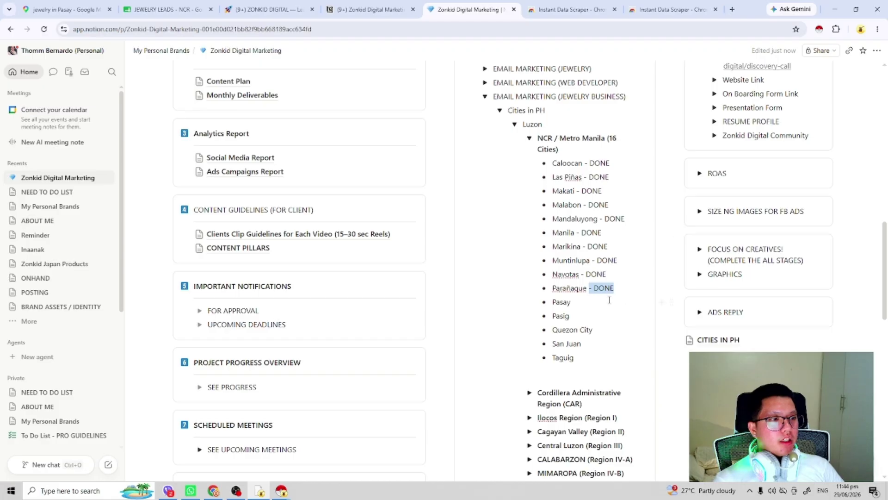
key(ctrl+1)
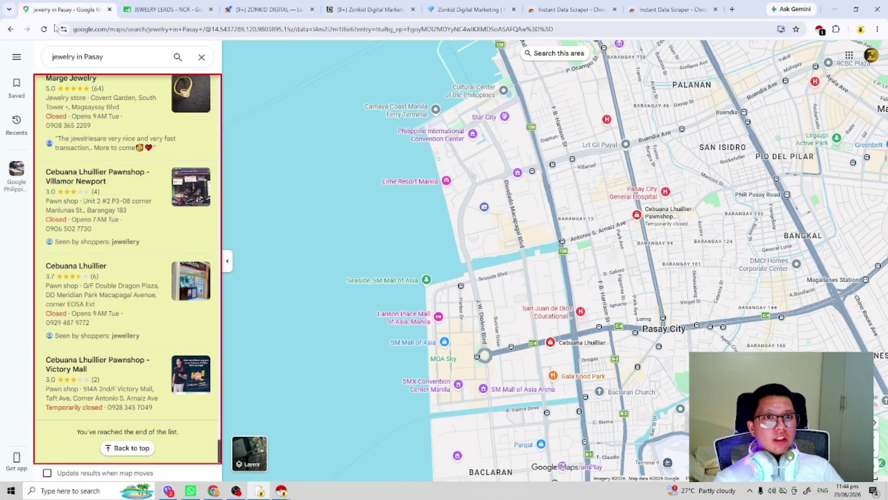
double_click(93, 57)
text(Pasig \)
key(Return)
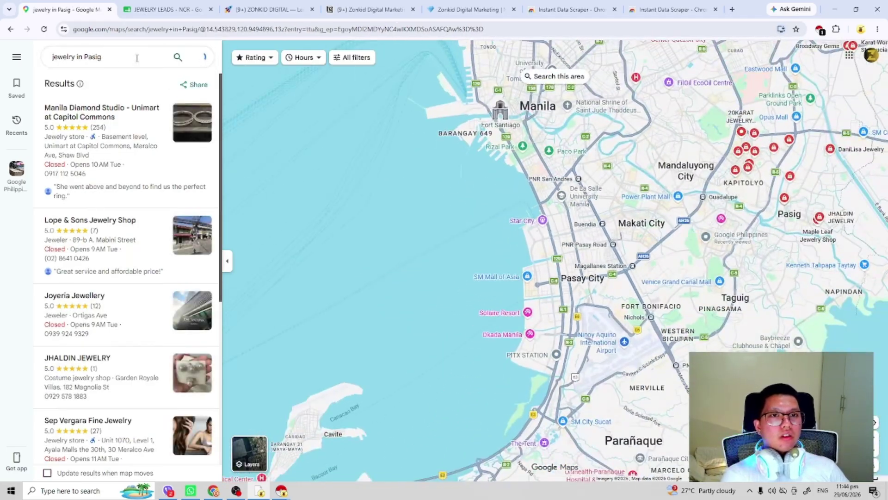
Load the full list of Pasig jewelry results down to the end of the list.
scroll(111, 277, down, 15)
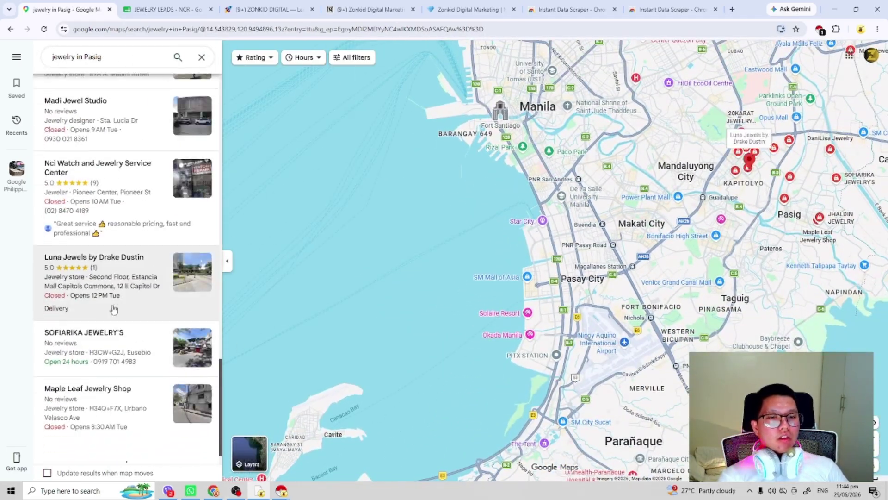
scroll(126, 306, down, 15)
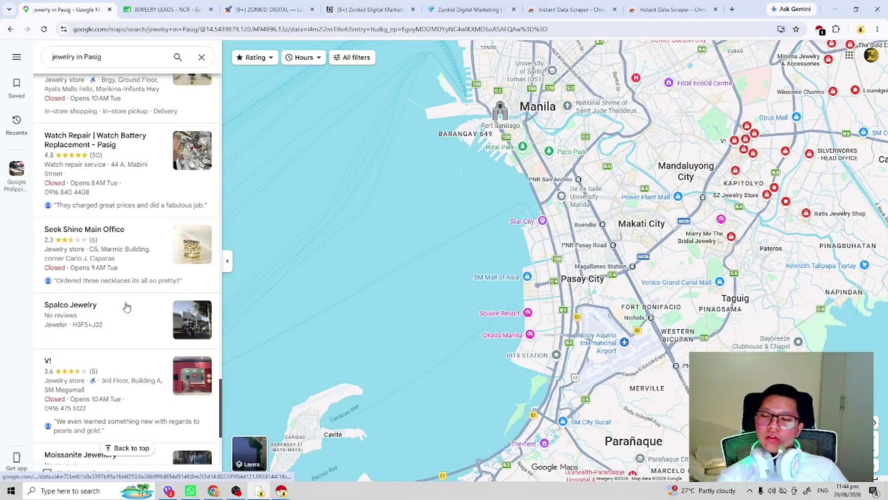
scroll(128, 307, down, 10)
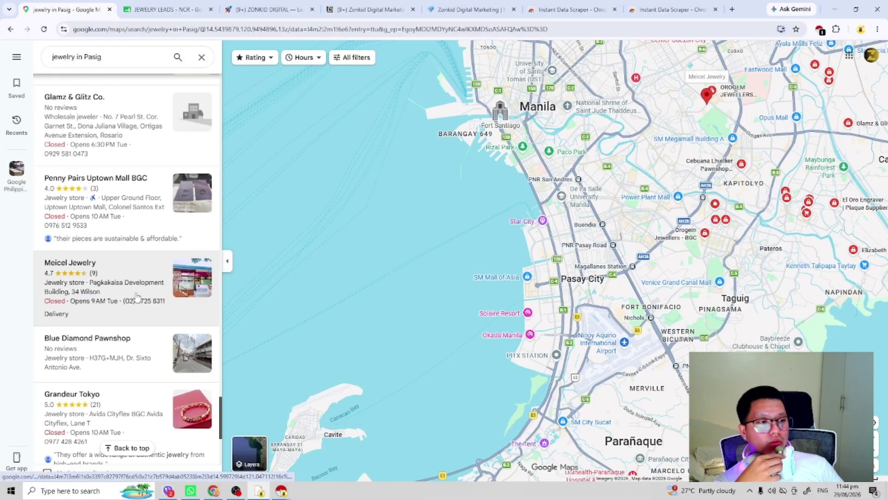
scroll(150, 307, down, 5)
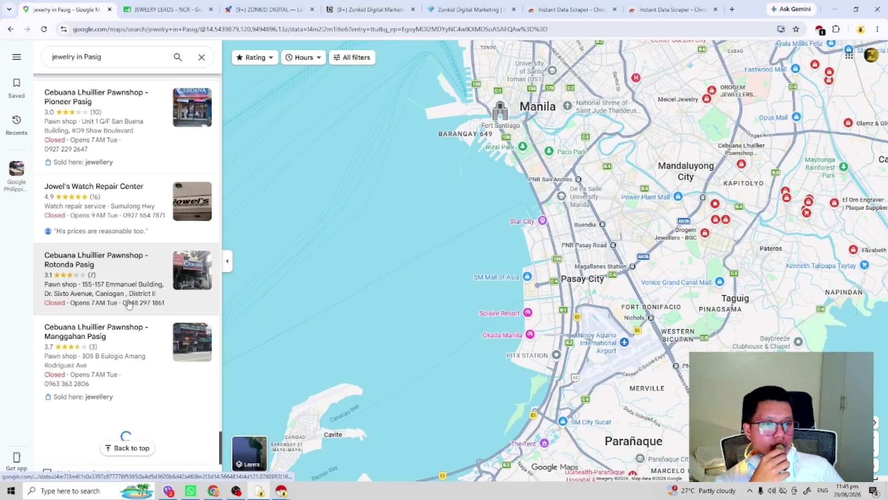
scroll(111, 296, down, 10)
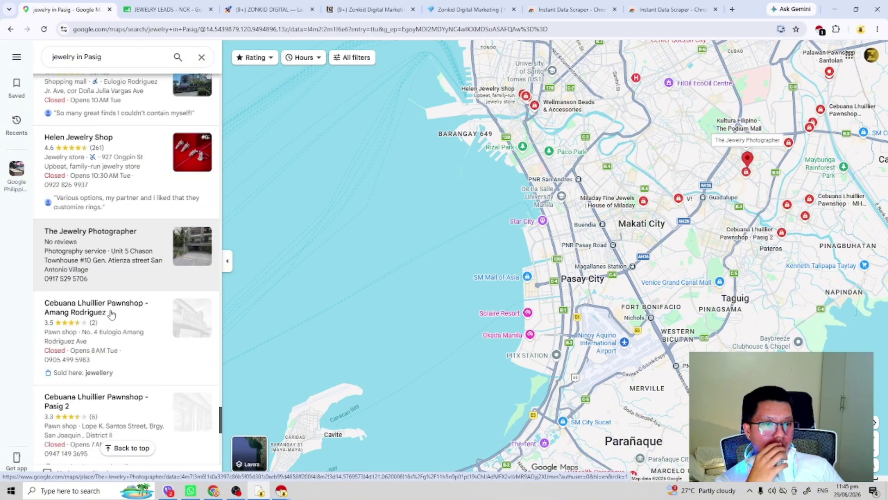
scroll(107, 311, down, 10)
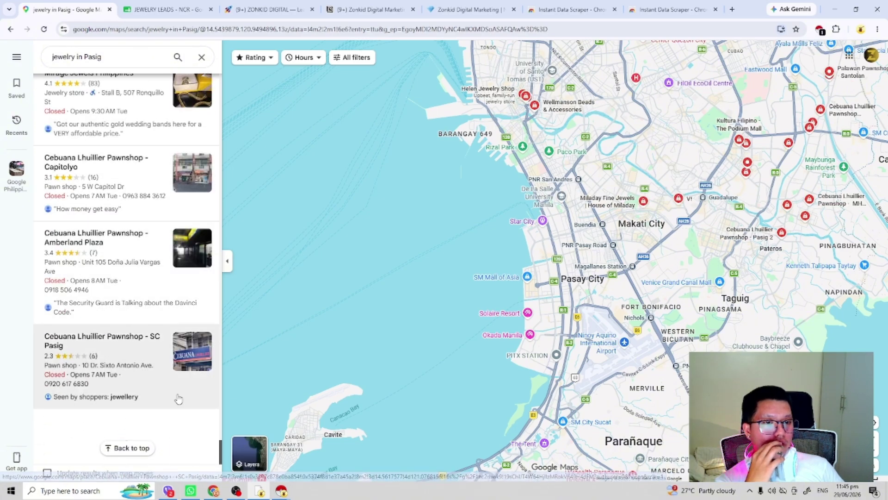
scroll(175, 337, down, 15)
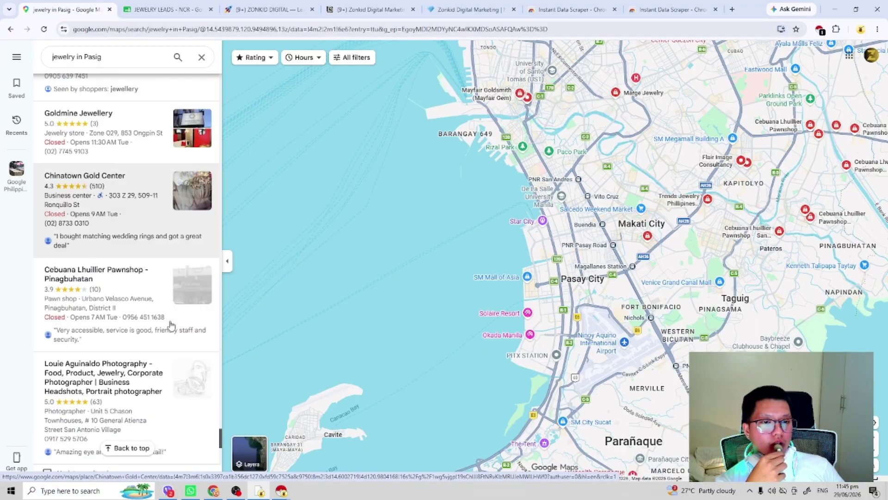
scroll(170, 322, down, 3)
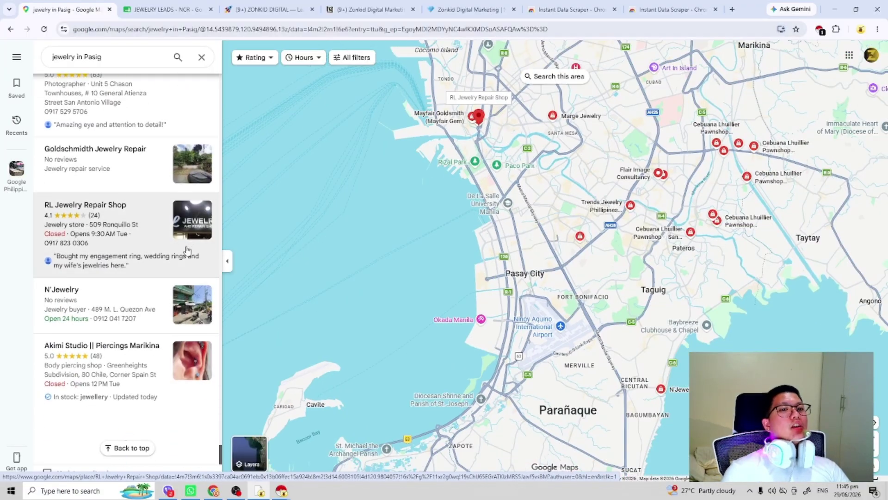
scroll(305, 249, up, 3)
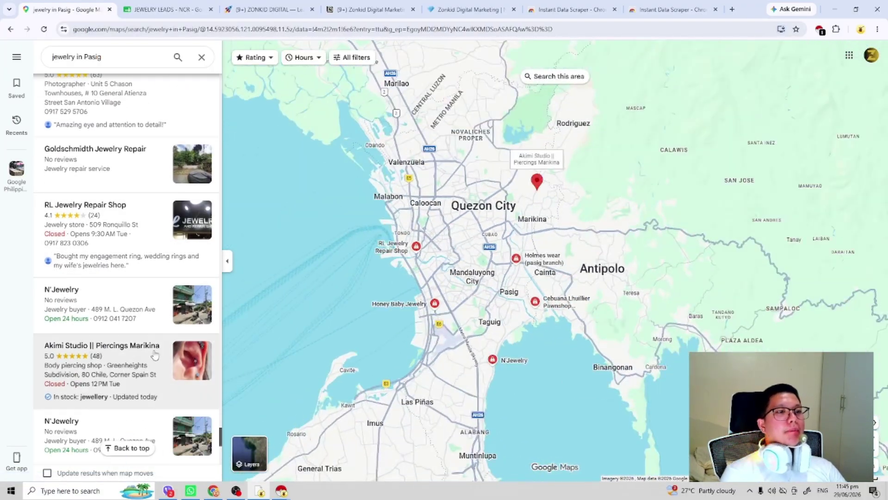
scroll(185, 314, down, 3)
scroll(185, 314, down, 5)
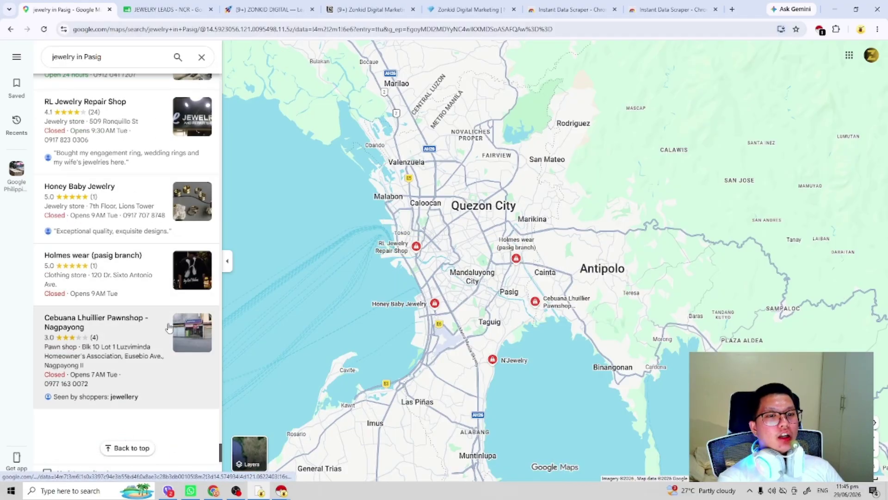
scroll(185, 315, down, 5)
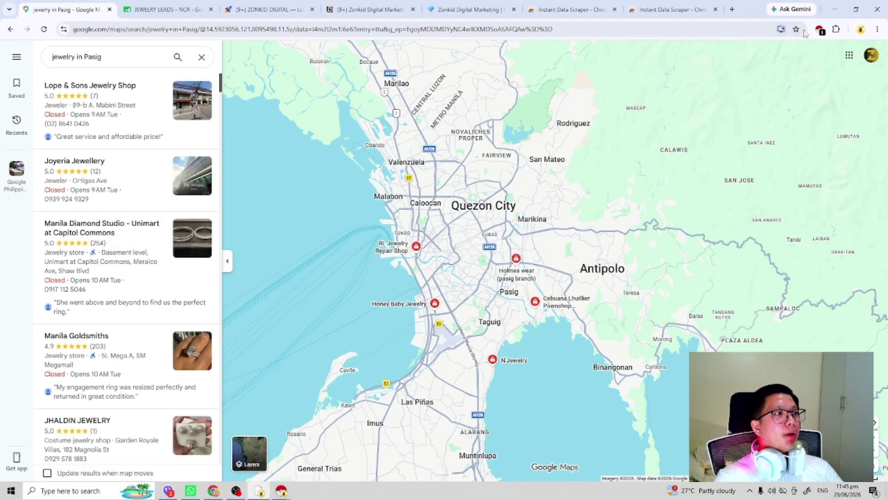
Scrape the Pasig results with Instant Data Scraper and paste all rows into the JEWELRY LEADS - NCR sheet at row 1121.
click(820, 31)
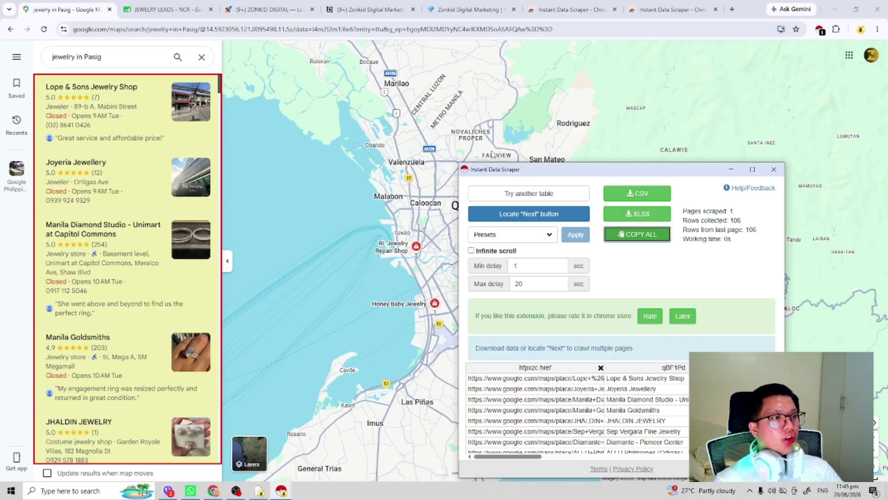
click(184, 6)
click(10, 292)
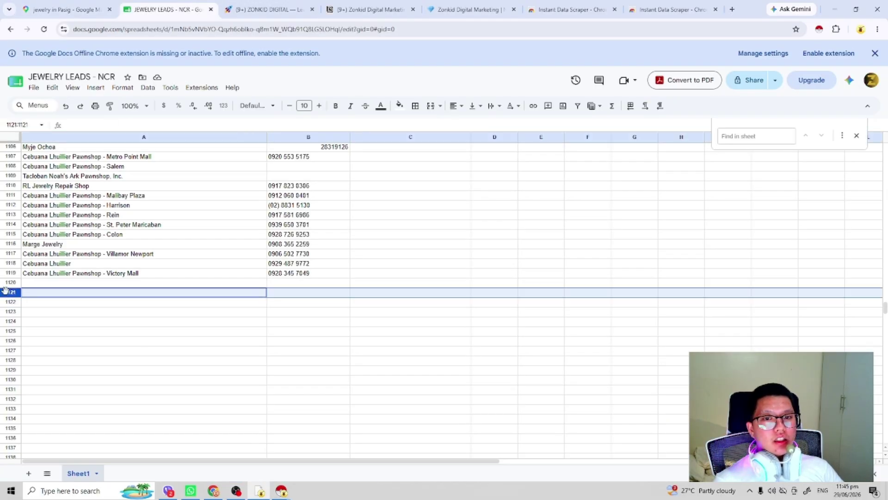
key(ctrl+v)
Clear the Google Maps links from column A of the Pasig data, from A1122 down.
scroll(252, 333, down, 10)
scroll(252, 333, down, 7)
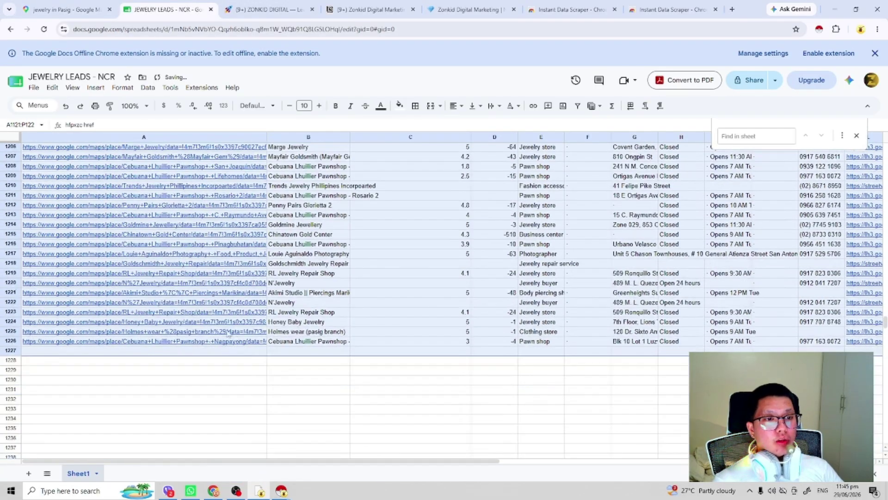
click(194, 359)
scroll(213, 248, up, 11)
drag(192, 372, 129, 303)
scroll(208, 248, up, 12)
key(Delete)
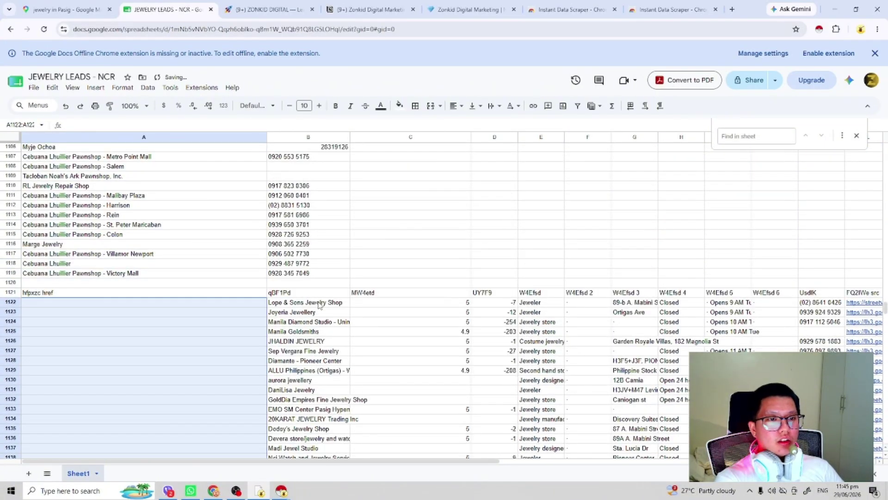
Copy the Pasig store names from column B, from B1122 down, into column A starting at A1122.
drag(300, 302, 328, 382)
scroll(315, 352, down, 20)
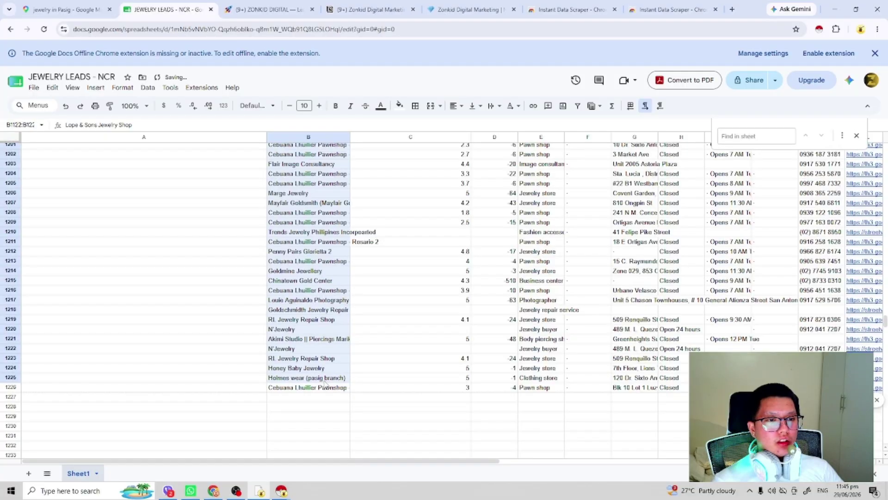
key(ctrl+c)
scroll(178, 312, up, 20)
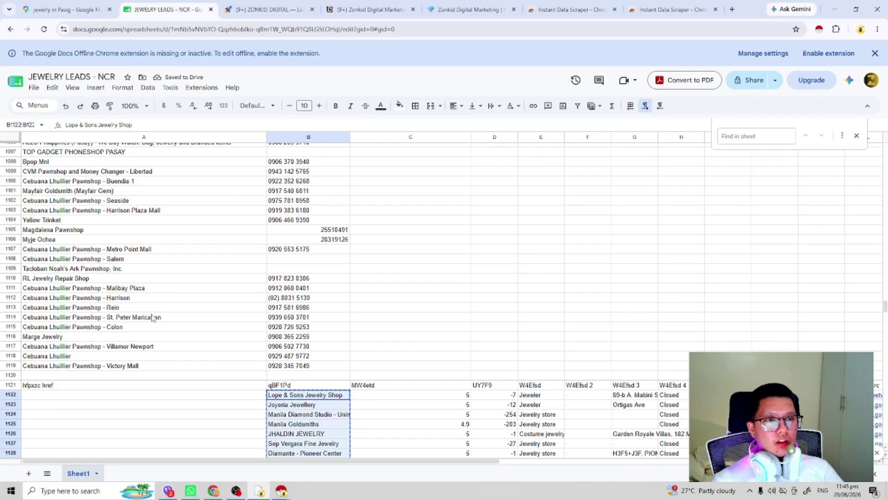
click(133, 352)
key(ctrl+v)
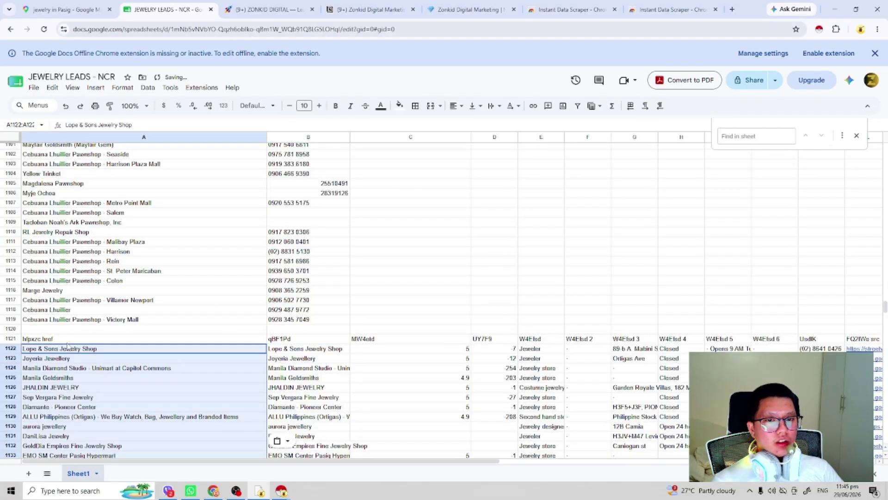
Delete the blank row 1120 and the scraped header row 1121 above the Pasig entries.
key(Up)
shift+click(19, 329)
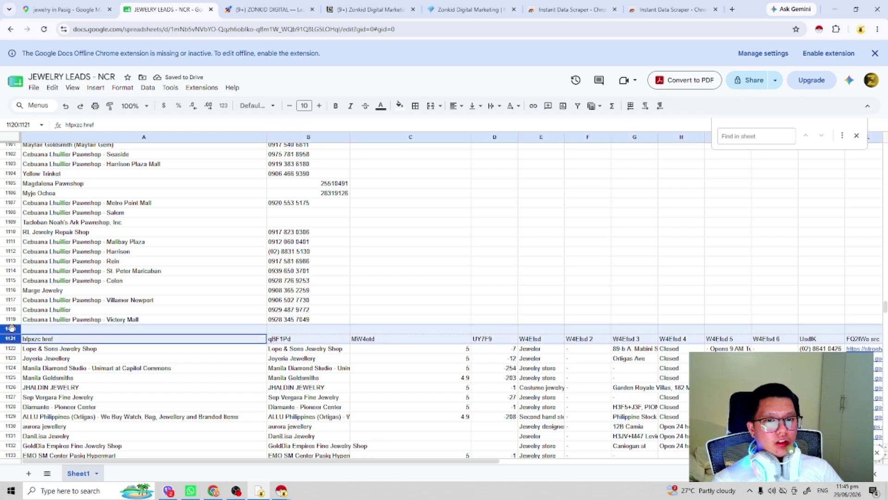
right_click(17, 330)
click(60, 190)
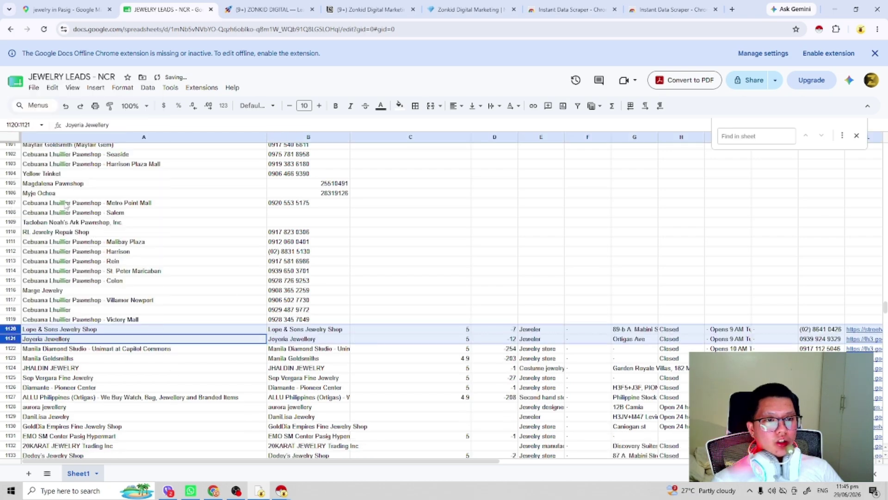
Clear the scraped Pasig data to the right of column B, from C1120 down, including the remaining cells in columns M to R.
drag(411, 331, 537, 458)
key(Delete)
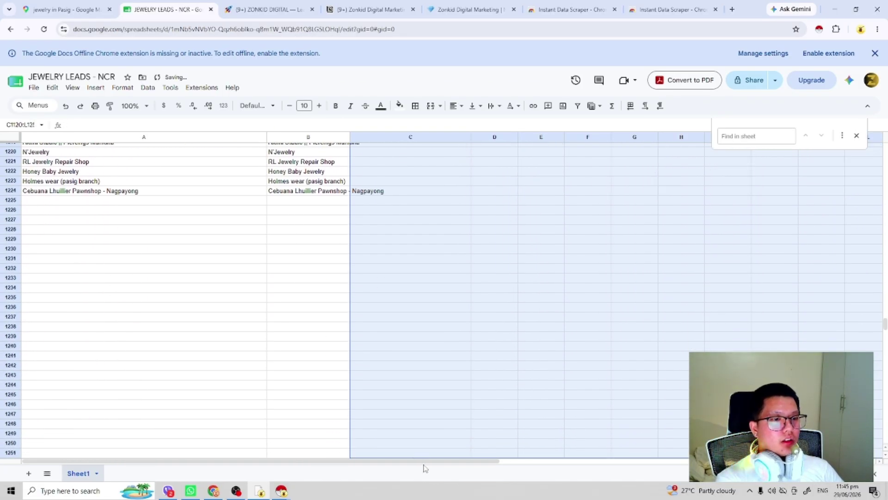
drag(425, 461, 785, 461)
scroll(447, 362, up, 5)
scroll(448, 362, down, 3)
drag(492, 400, 247, 198)
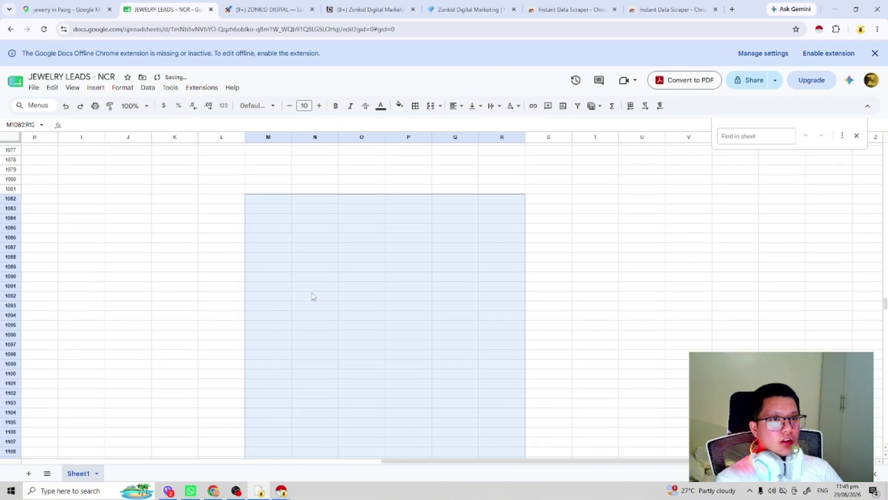
scroll(456, 353, down, 12)
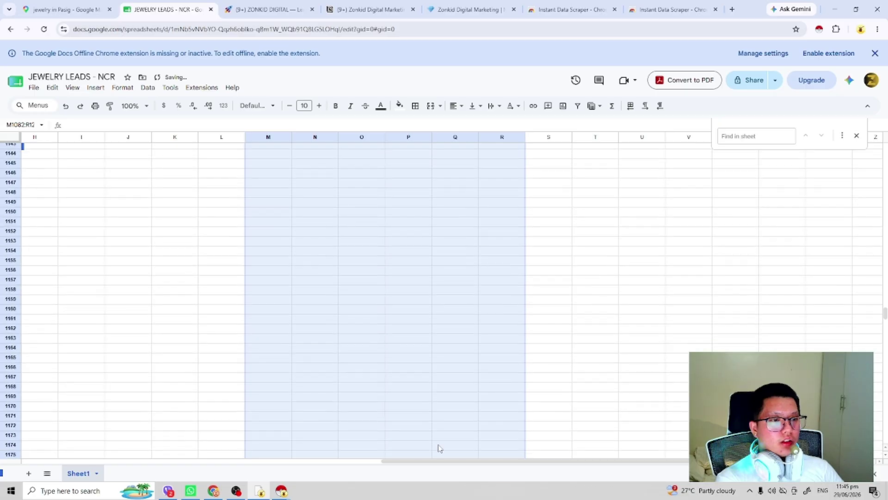
drag(425, 461, 67, 461)
scroll(212, 303, down, 14)
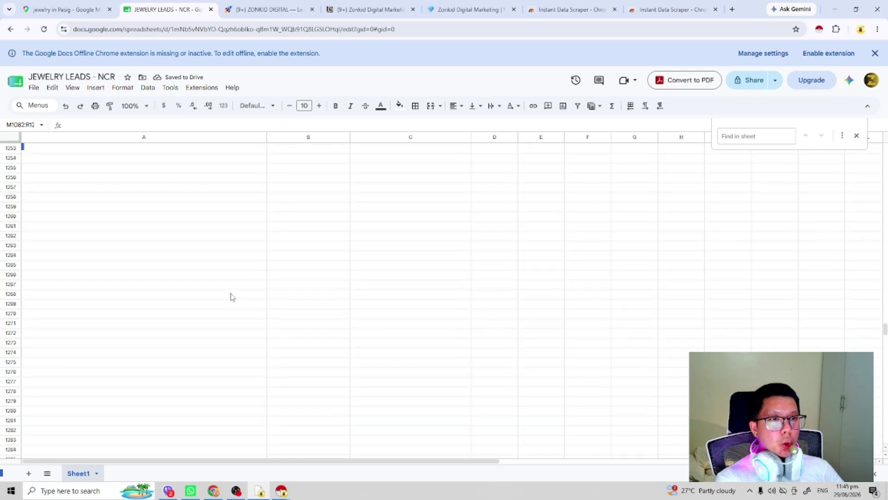
Switch to the Notion page listing the NCR cities and mark Pasig as "- DONE".
click(293, 4)
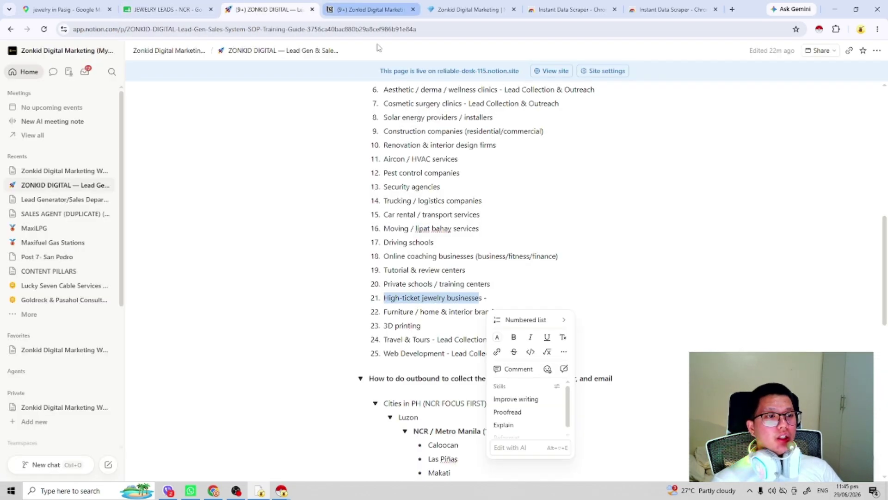
click(372, 10)
click(466, 9)
click(602, 303)
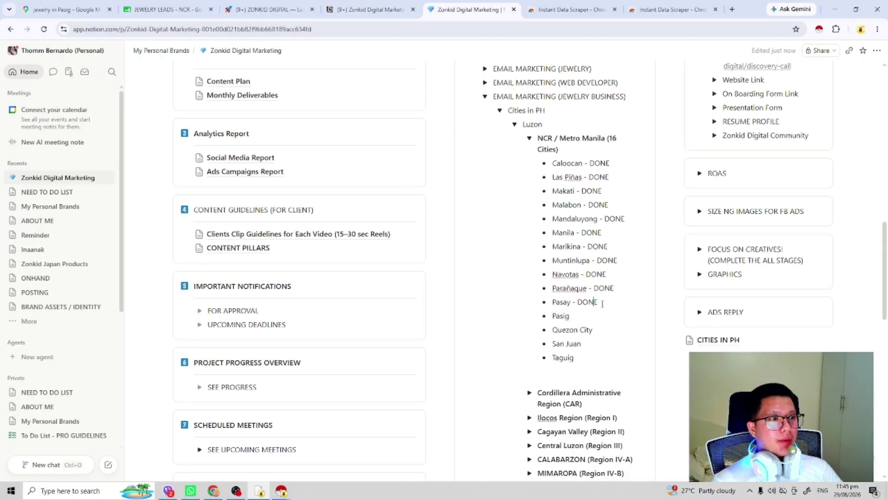
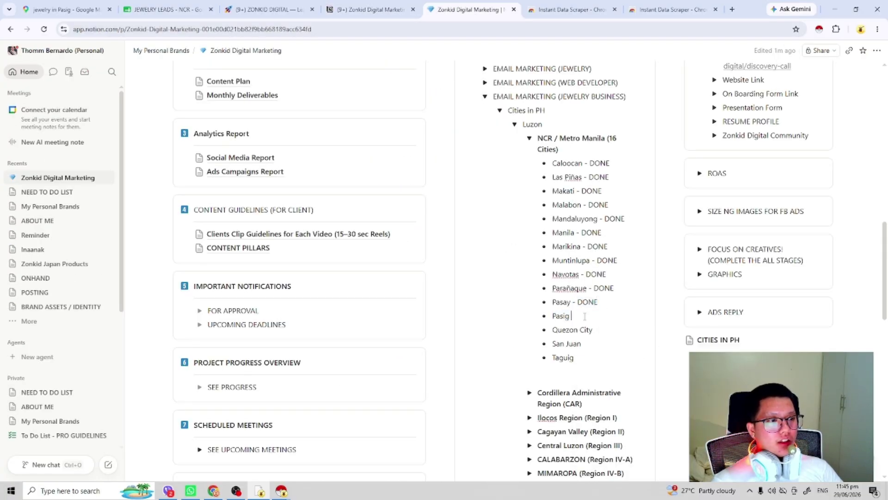
Copy Quezon City from the city list and search Google Maps for "jewelry in Quezon City".
double_click(565, 333)
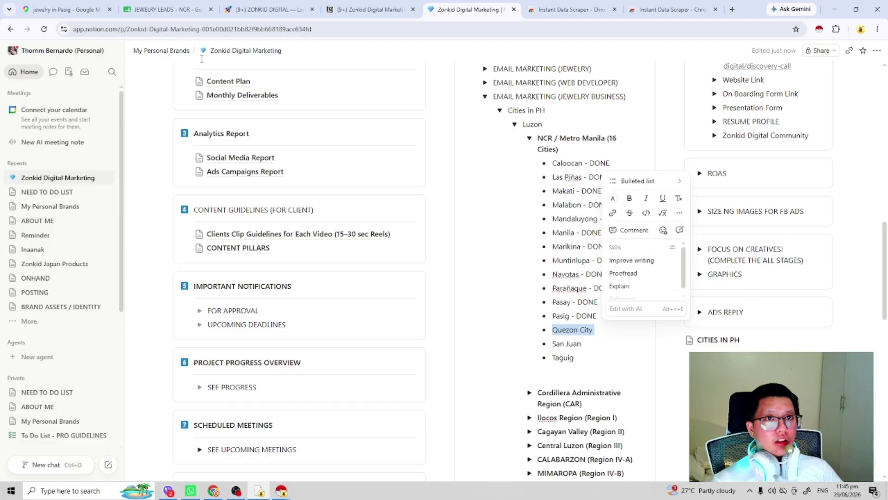
click(67, 9)
click(166, 9)
click(70, 9)
double_click(96, 57)
text(Quezon City)
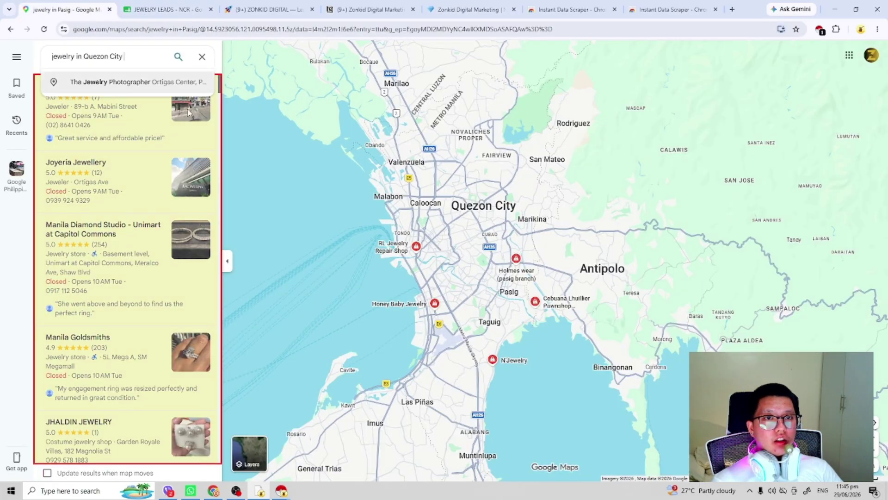
key(Return)
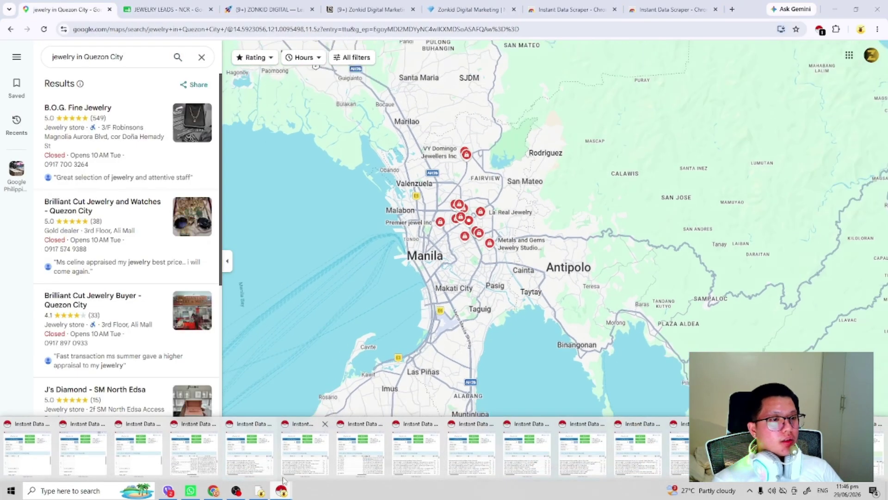
click(236, 491)
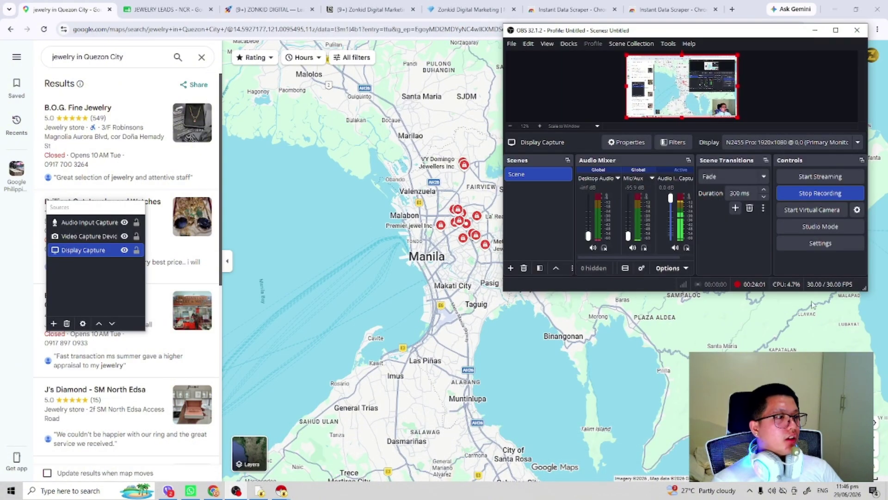
click(215, 492)
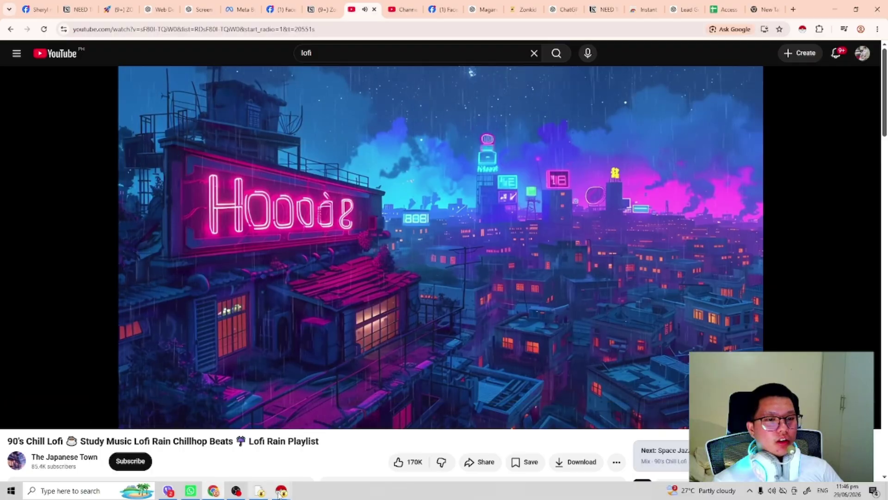
click(262, 492)
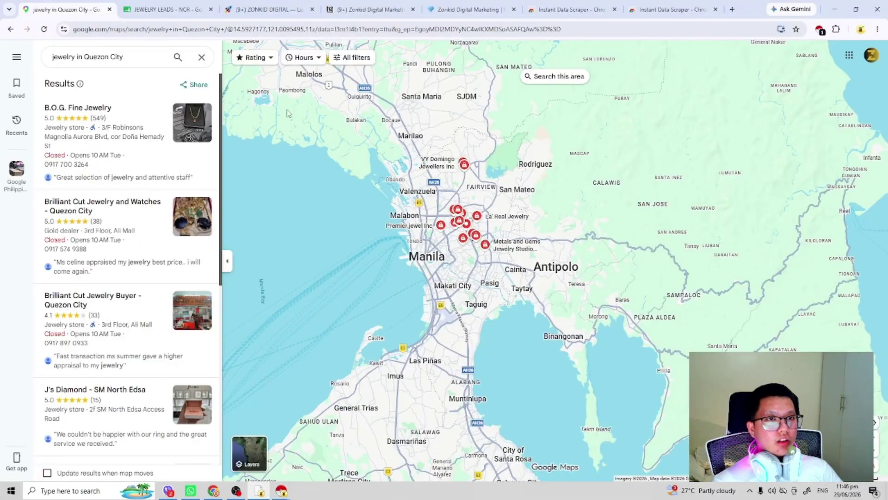
Load the Quezon City jewelry results to the end of the list, scrape them with Instant Data Scraper and copy all rows.
scroll(141, 180, down, 20)
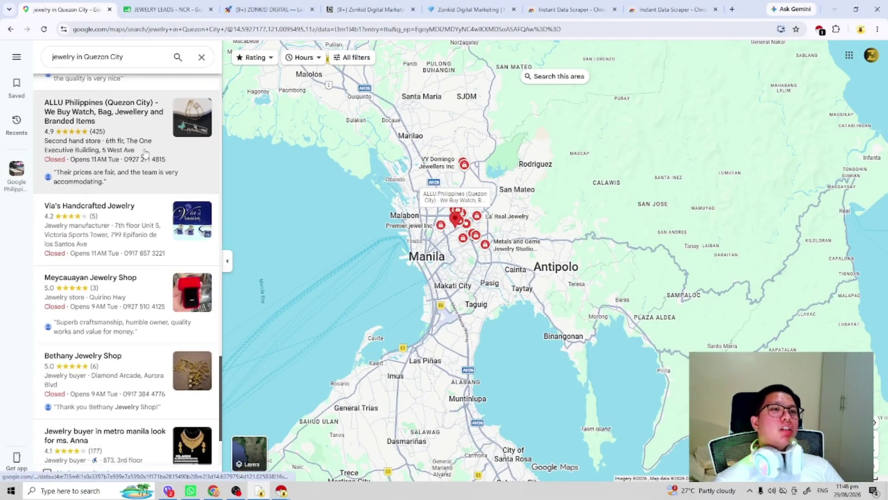
scroll(130, 187, down, 15)
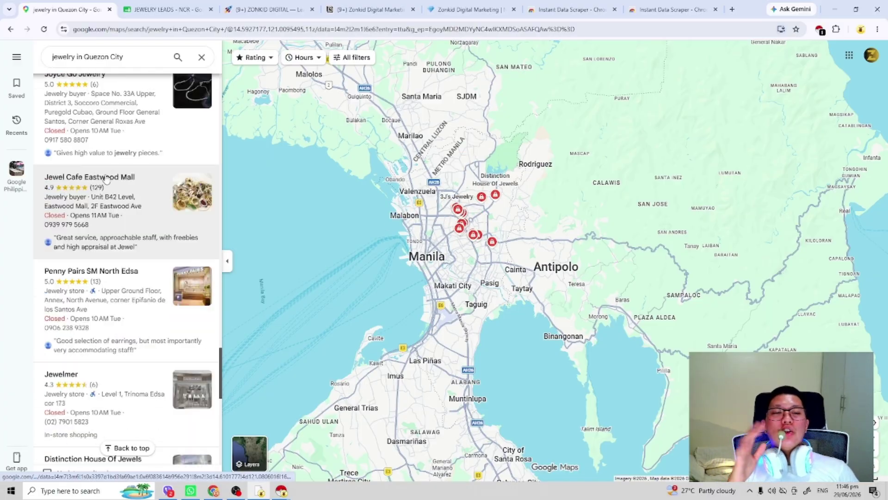
scroll(117, 194, down, 10)
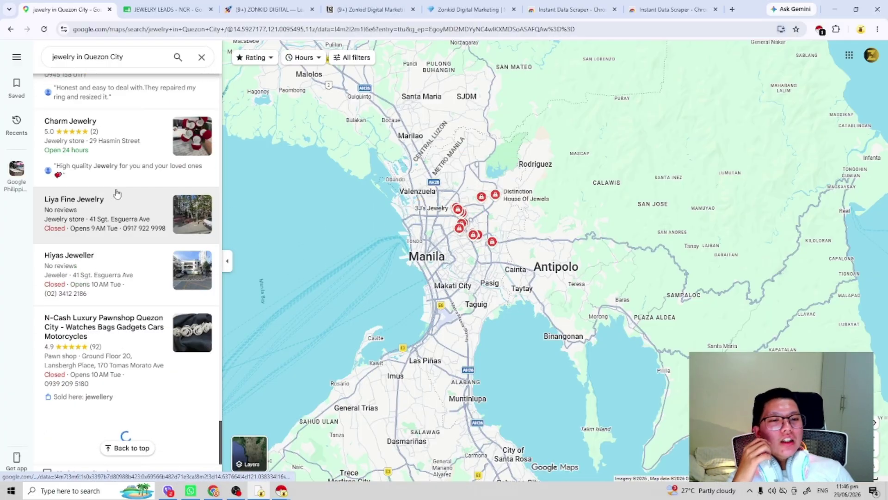
scroll(151, 254, down, 10)
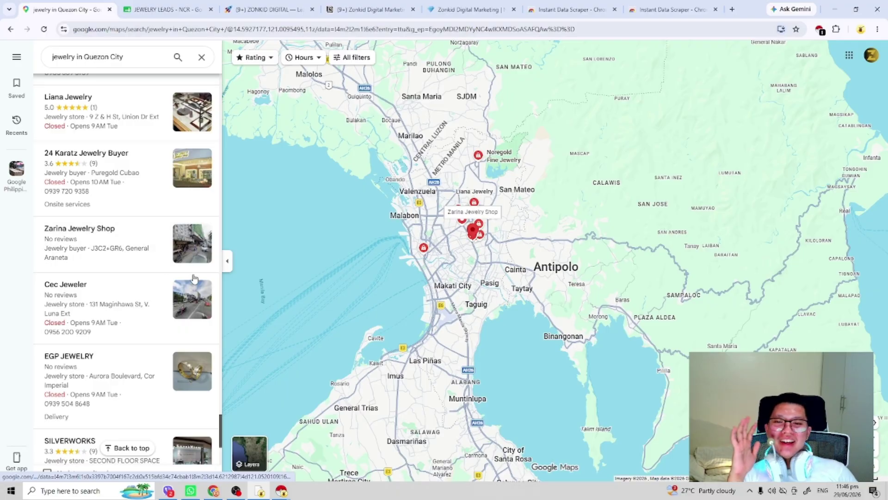
scroll(194, 278, down, 10)
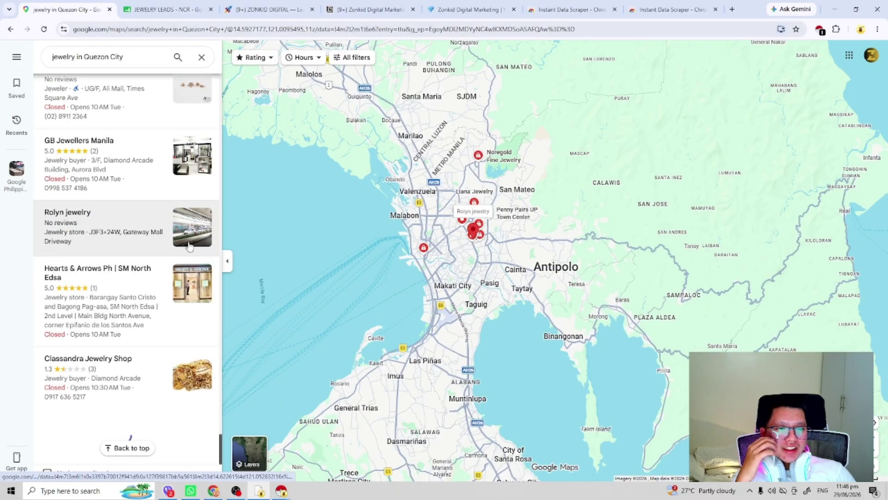
scroll(189, 245, down, 15)
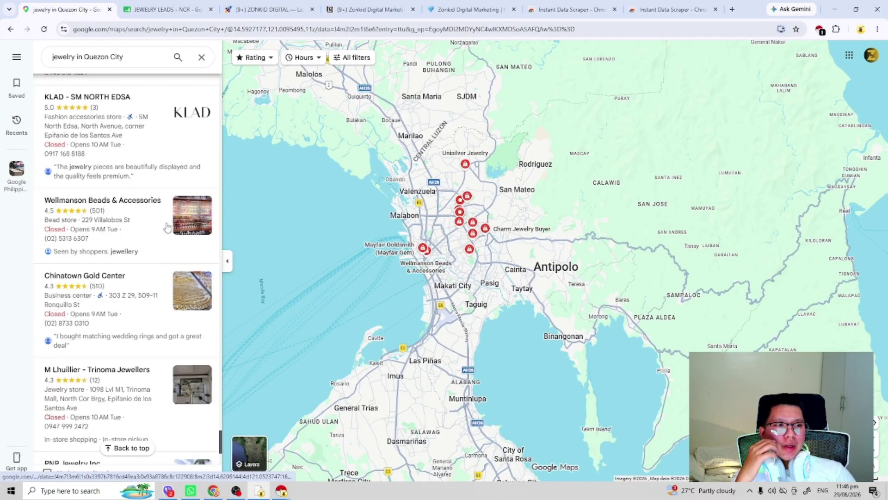
scroll(166, 227, down, 4)
scroll(138, 255, down, 15)
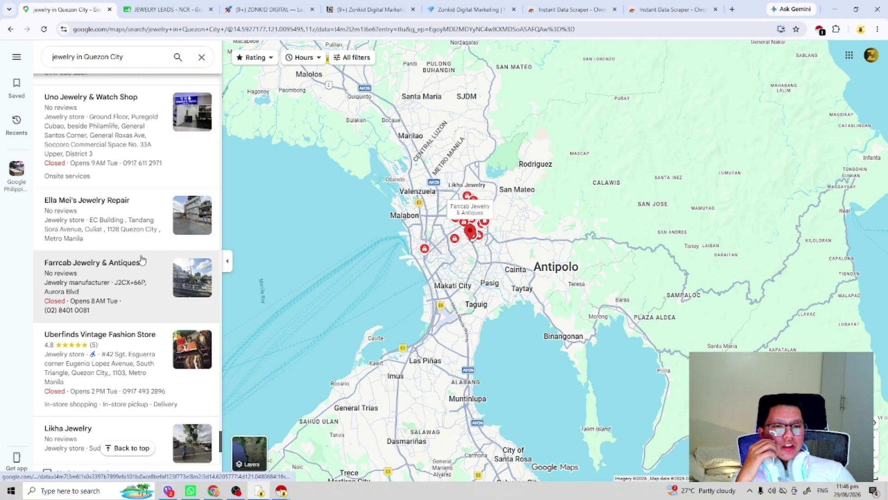
scroll(134, 254, down, 1)
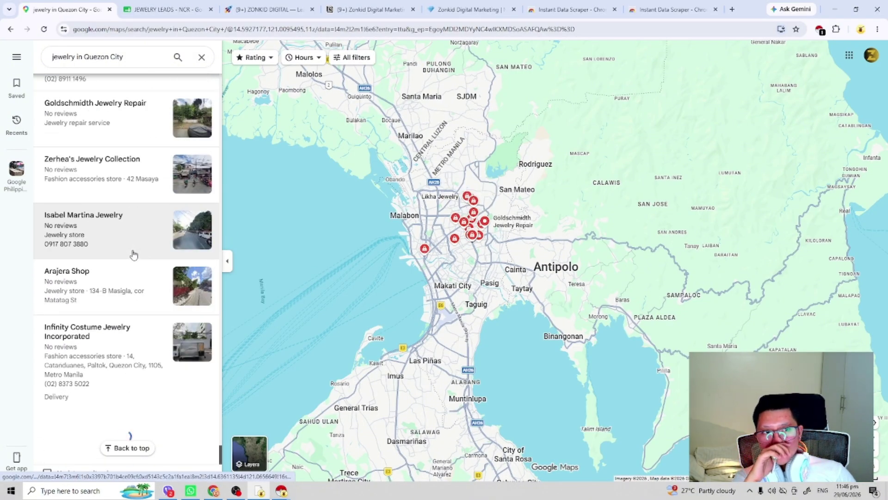
scroll(134, 254, down, 20)
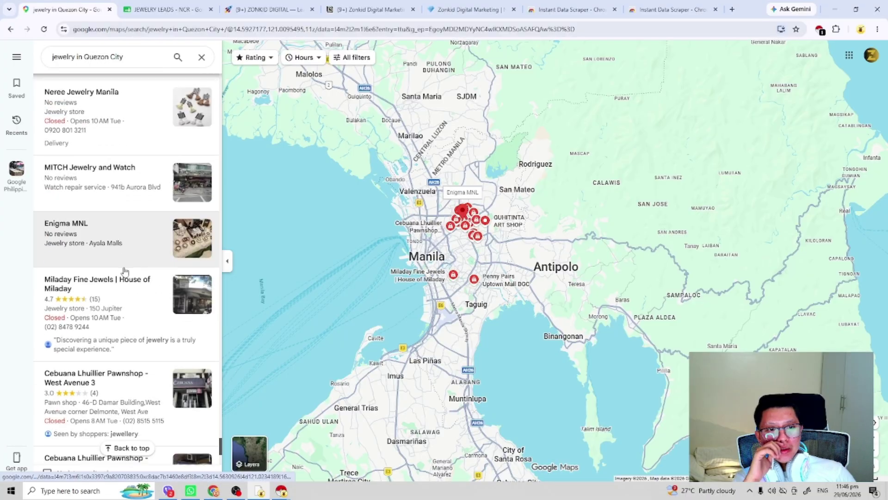
scroll(221, 437, down, 10)
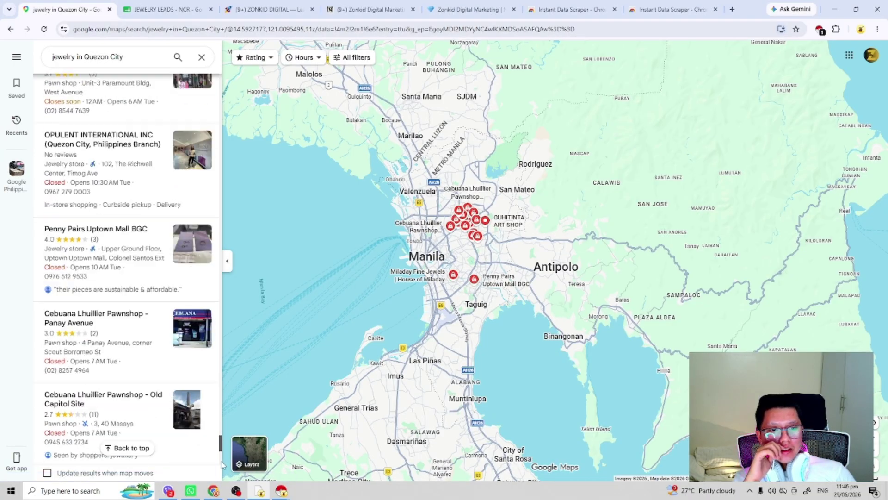
click(818, 27)
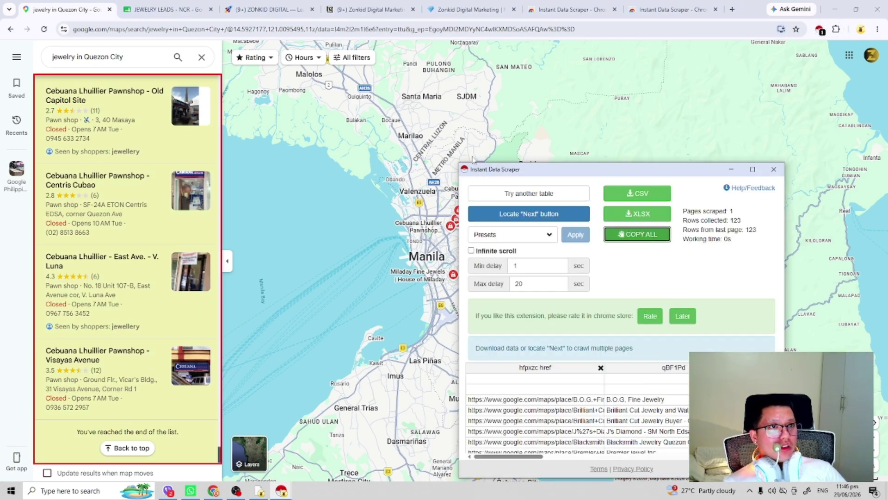
Paste the scraped Quezon City data into the JEWELRY LEADS - NCR spreadsheet at A1226, below the Pasig entries.
click(213, 4)
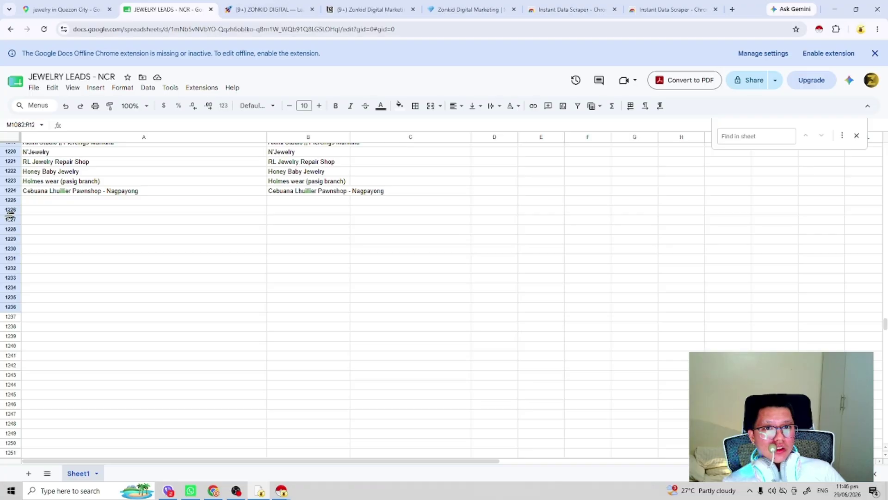
click(33, 210)
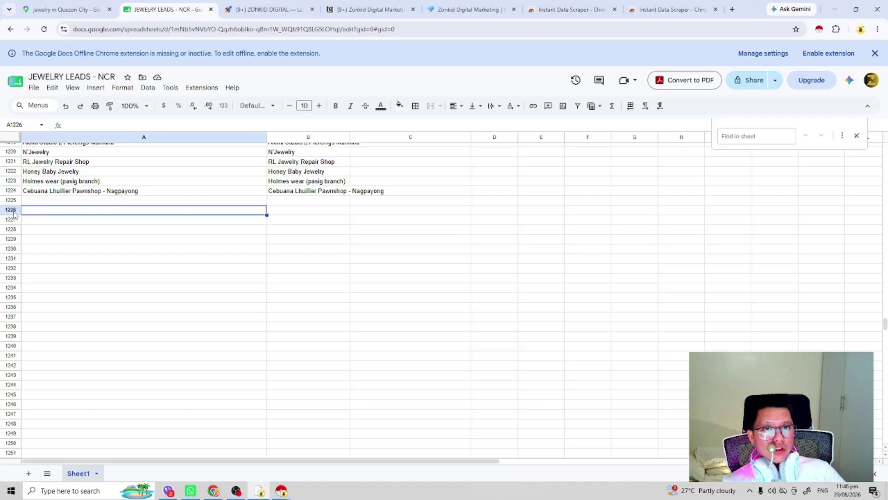
key(ctrl+v)
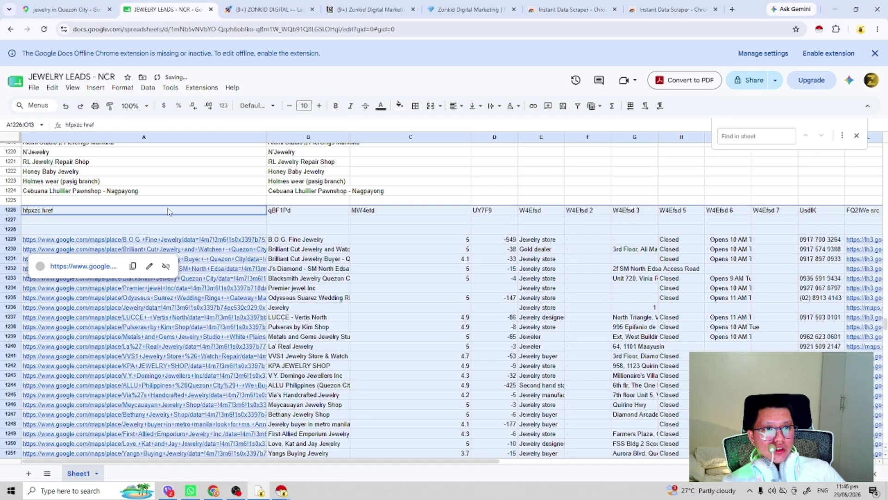
Clear the scraped header and Google Maps links from column A of the Quezon City data, from A1226 down.
drag(168, 210, 218, 339)
scroll(194, 268, down, 7)
scroll(211, 347, down, 15)
key(Delete)
Copy the Quezon City store names from column B, from B1229 to B1348, into column A starting at A1229.
drag(332, 240, 334, 299)
scroll(333, 242, up, 11)
scroll(334, 341, down, 6)
scroll(334, 341, down, 8)
scroll(335, 341, up, 9)
scroll(334, 308, down, 9)
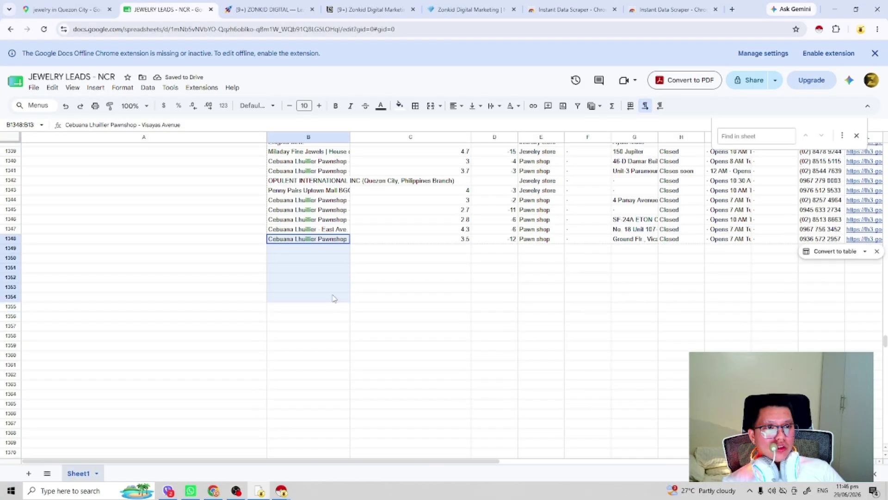
click(290, 336)
scroll(319, 248, up, 20)
drag(308, 239, 326, 258)
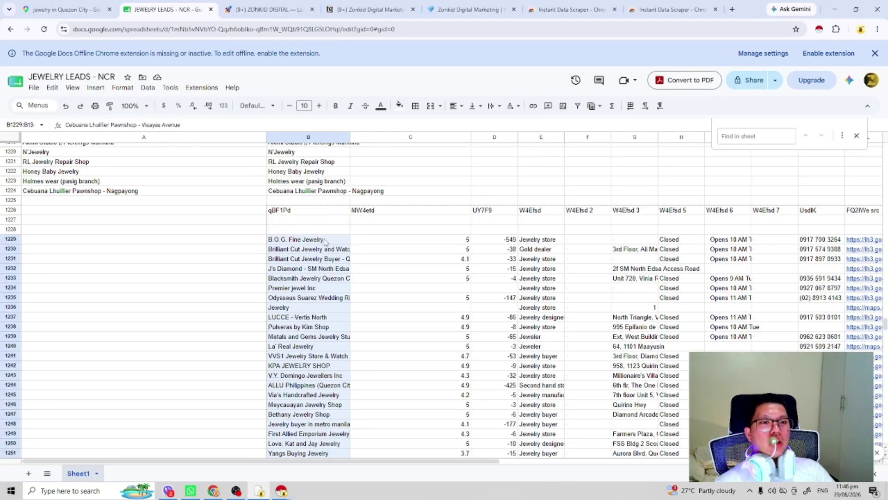
click(183, 241)
key(ctrl+v)
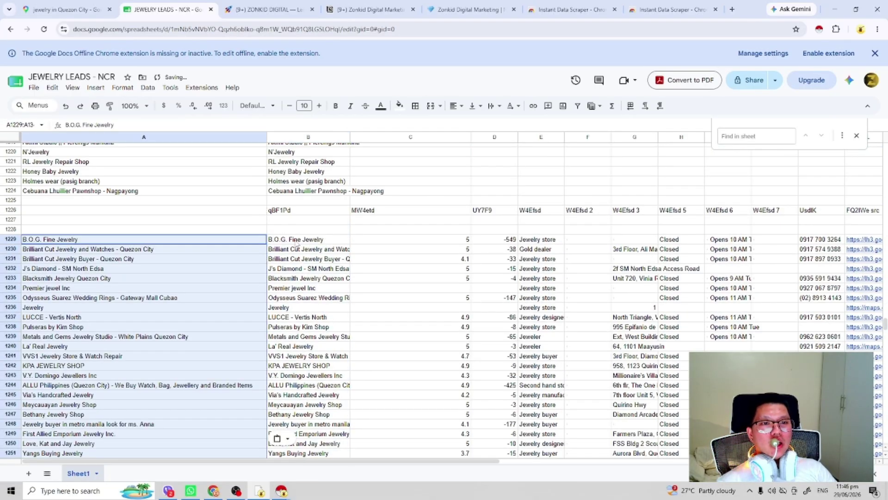
Clear the duplicate Quezon City store names from column B, from B1229 to B1348.
drag(299, 240, 317, 339)
scroll(319, 309, down, 12)
scroll(319, 344, down, 14)
key(Delete)
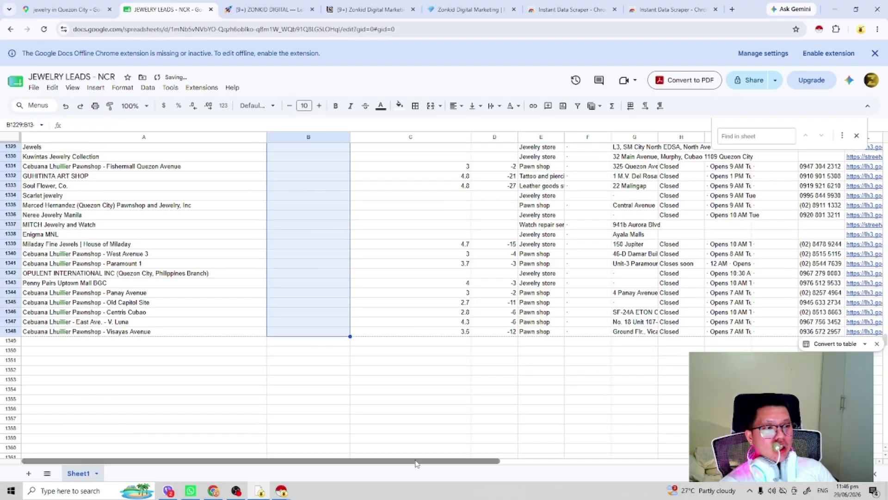
Copy the Quezon City phone numbers from column K, from K1229 down, into column B starting at B1229.
drag(417, 462, 530, 448)
drag(614, 333, 623, 282)
scroll(619, 323, up, 20)
scroll(621, 279, up, 12)
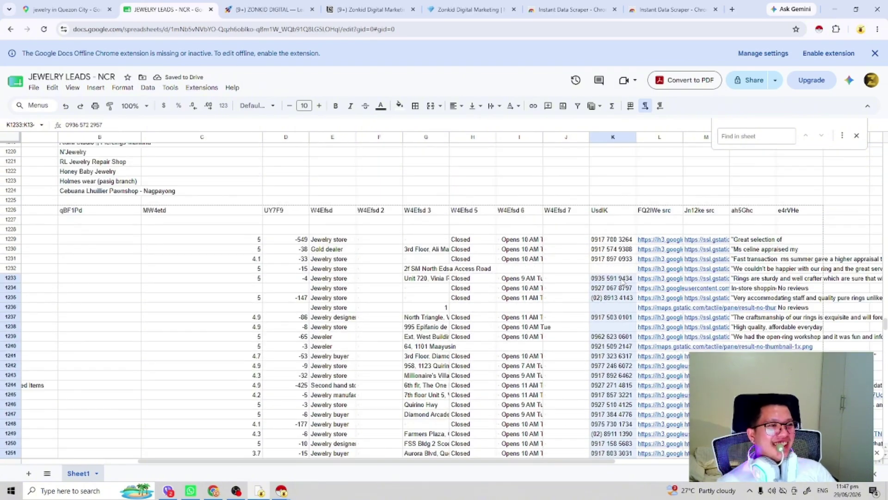
drag(407, 461, 2, 448)
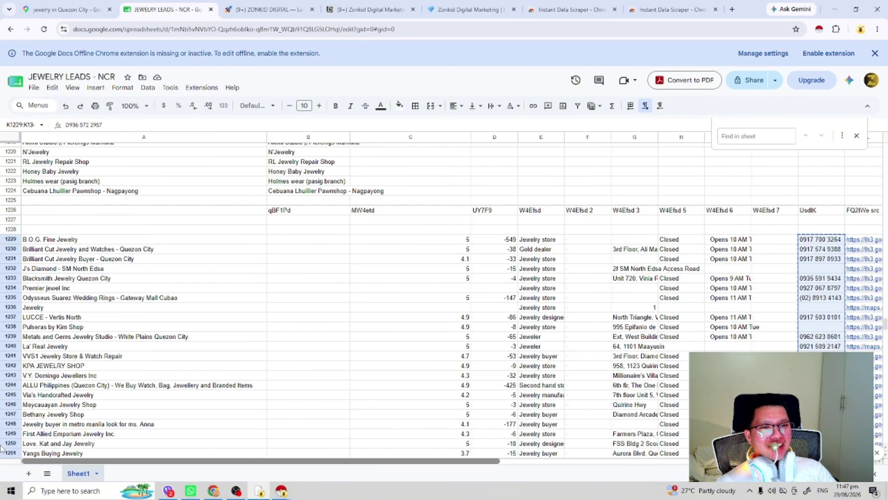
click(283, 240)
key(ctrl+equal)
key(ctrl+v)
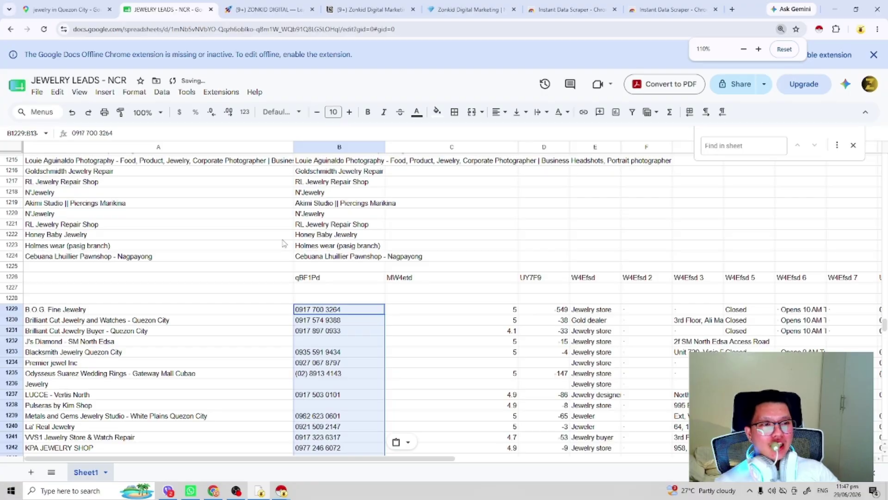
key(ctrl+minus)
key(ctrl+minus)
key(ctrl+equal)
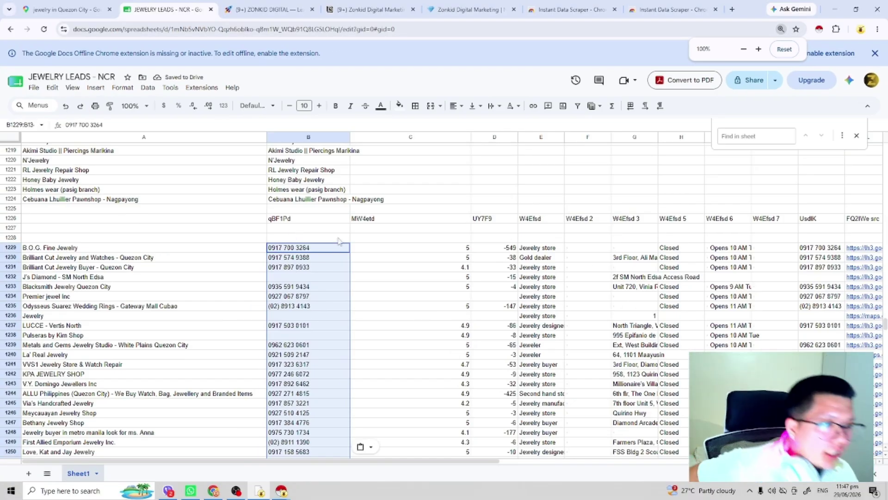
click(378, 250)
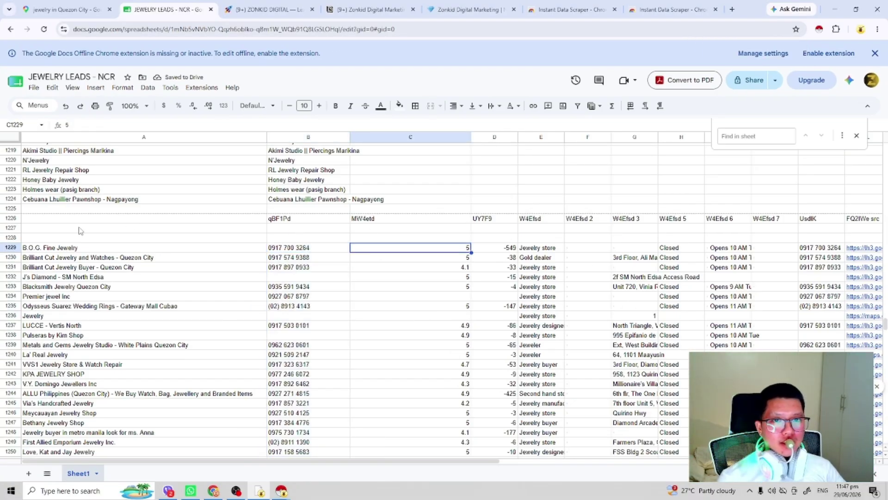
Delete the blank rows and scraped header row, 1225 to 1228, above the Quezon City stores.
click(13, 237)
shift+click(11, 209)
right_click(12, 210)
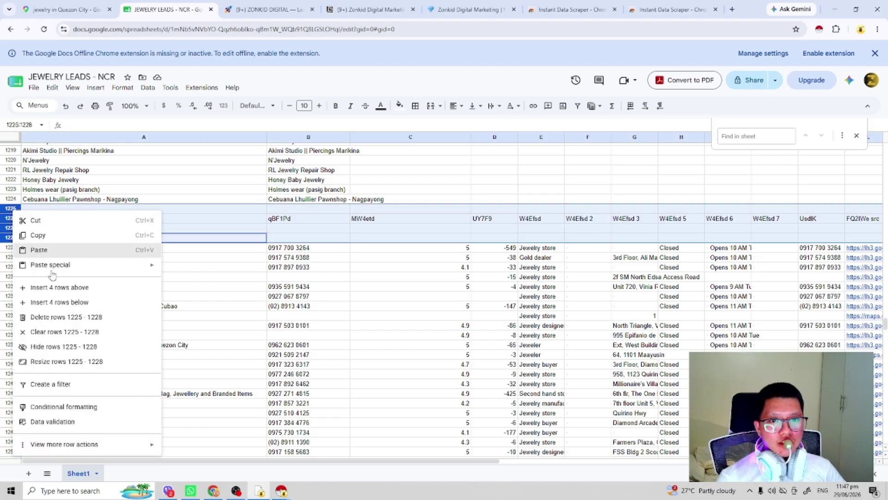
click(60, 302)
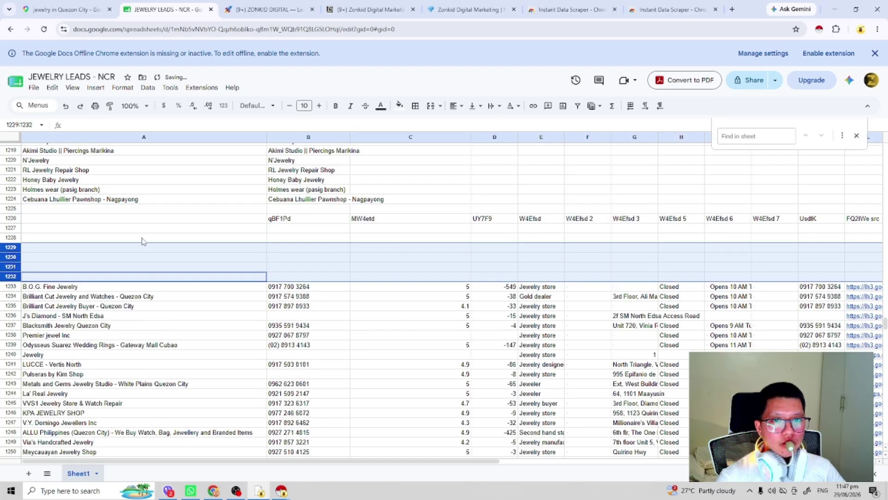
key(ctrl+z)
right_click(68, 221)
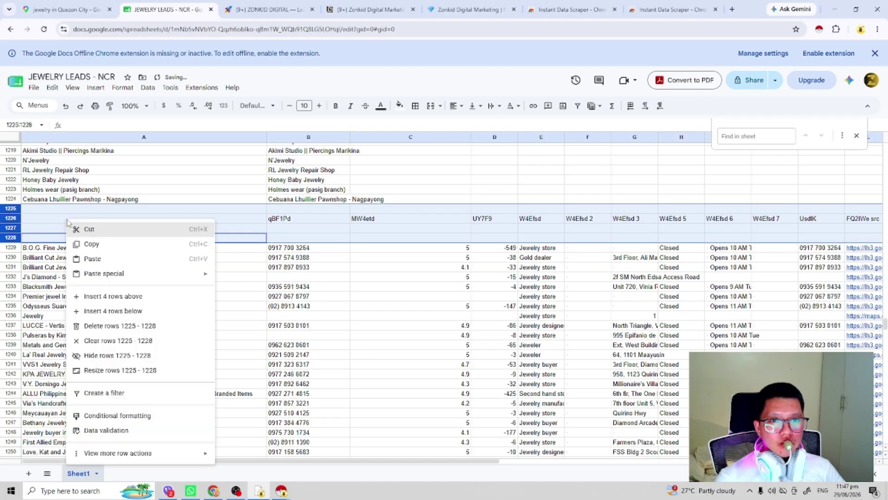
click(111, 325)
Clear the leftover scraped Quezon City data from C1225 through column Z, down to row 1347.
click(405, 237)
drag(365, 210, 886, 357)
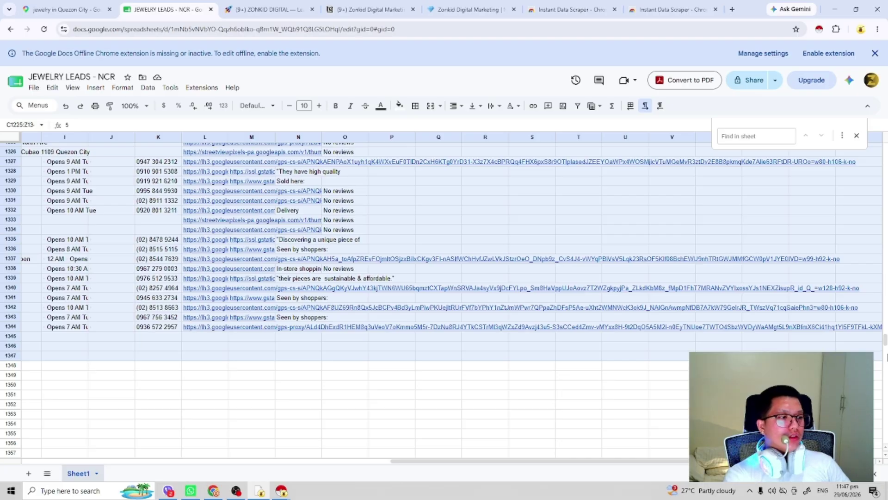
key(Delete)
drag(455, 461, 86, 461)
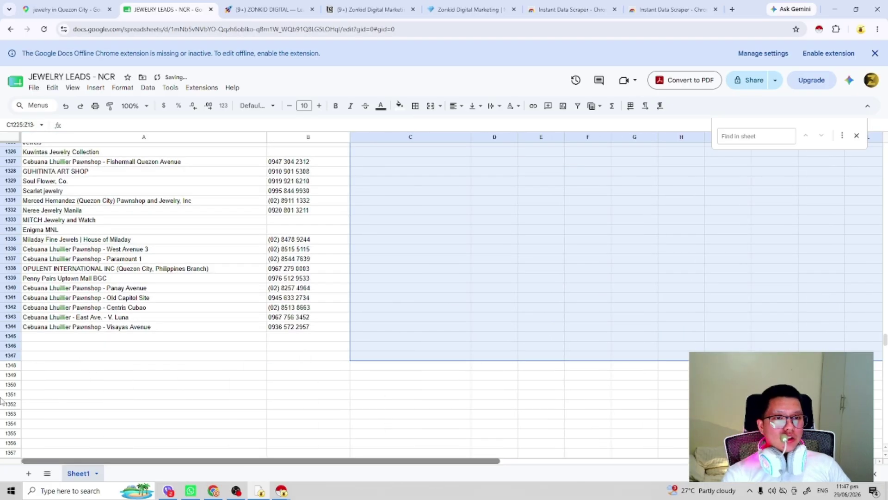
click(173, 359)
Switch to Notion and mark Quezon City as DONE in the NCR / Metro Manila city list.
click(351, 10)
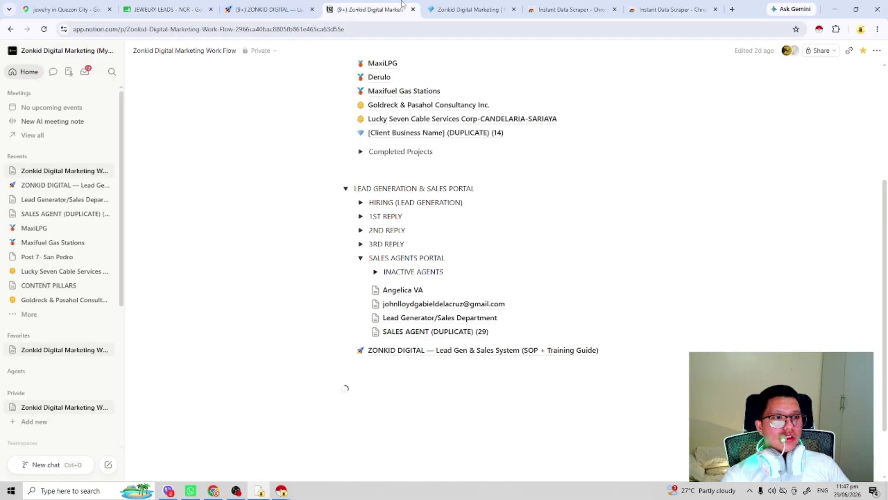
click(468, 10)
click(584, 330)
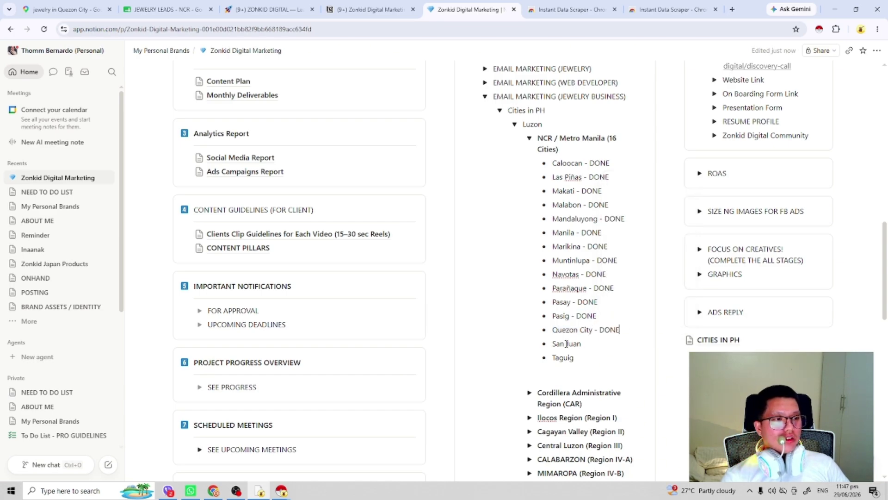
Switch to Google Maps and search for "jewelry in San Juan".
click(64, 12)
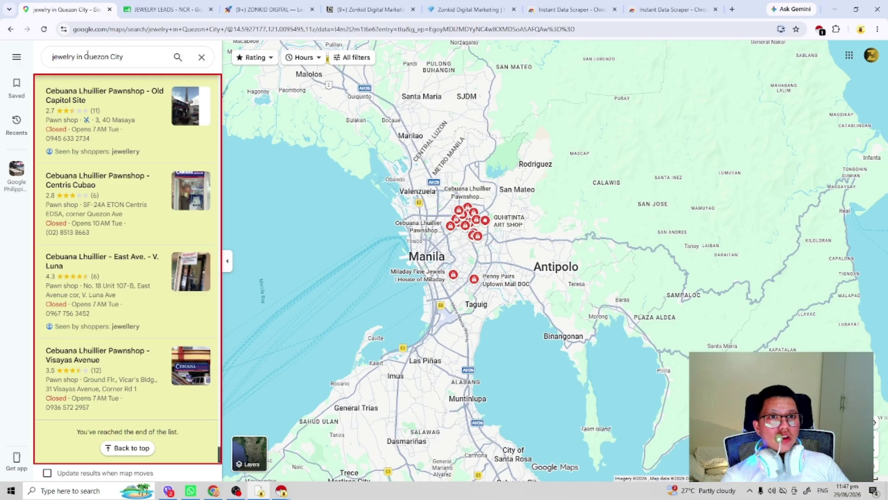
drag(84, 56, 153, 58)
text(San Juan)
key(Return)
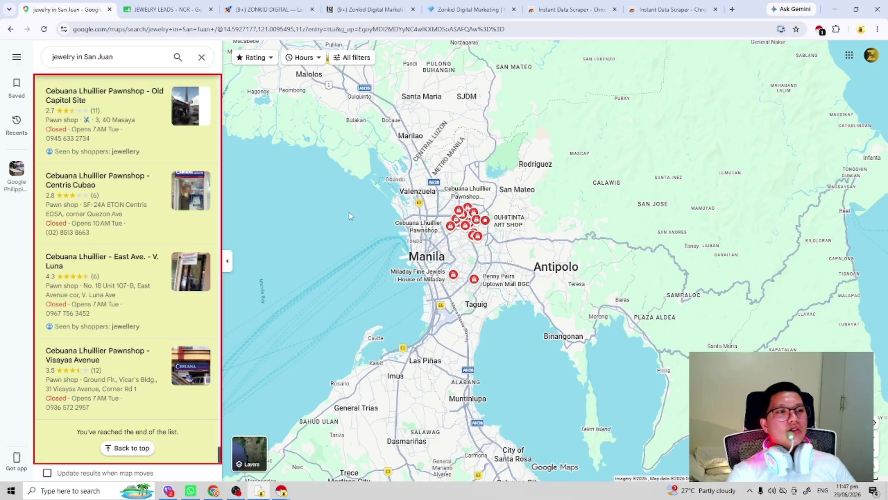
Load the complete San Juan jewelry results list through to its last entry.
scroll(148, 225, down, 10)
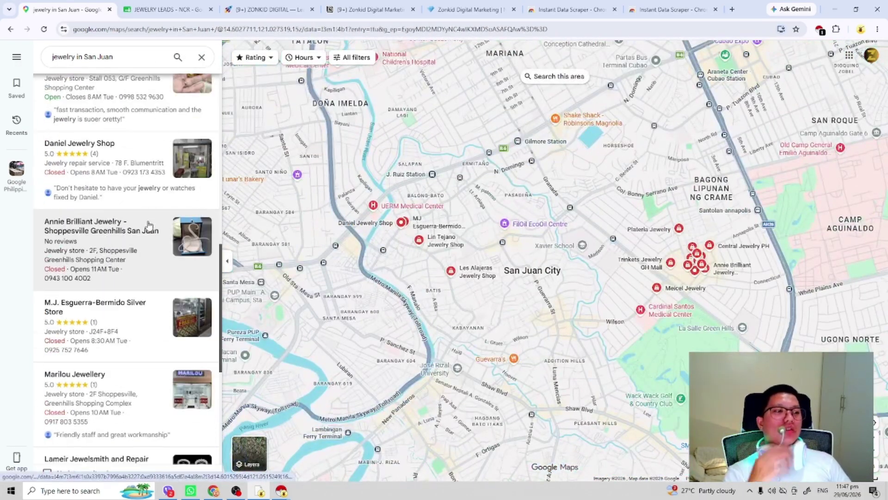
scroll(166, 351, down, 10)
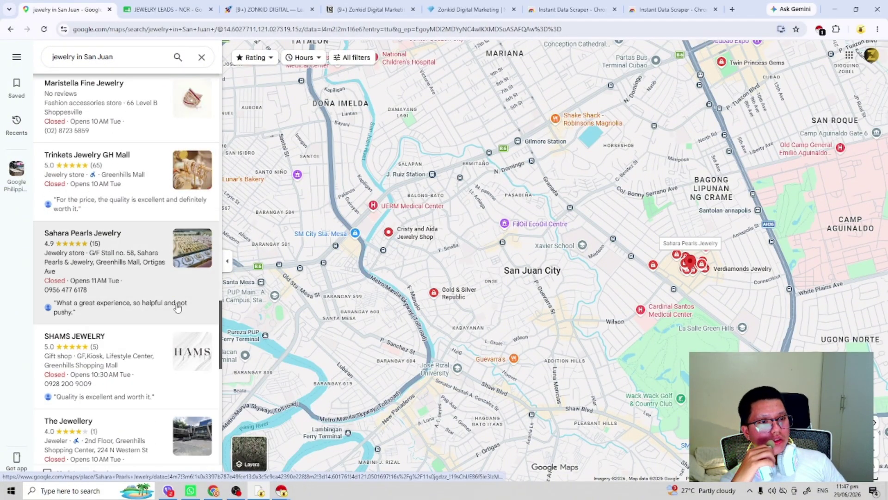
scroll(176, 331, down, 10)
scroll(176, 331, down, 10)
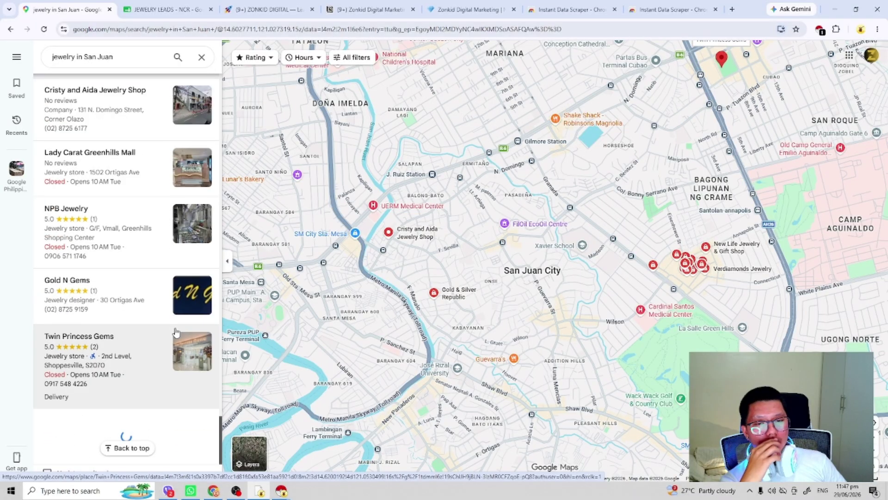
scroll(176, 331, down, 20)
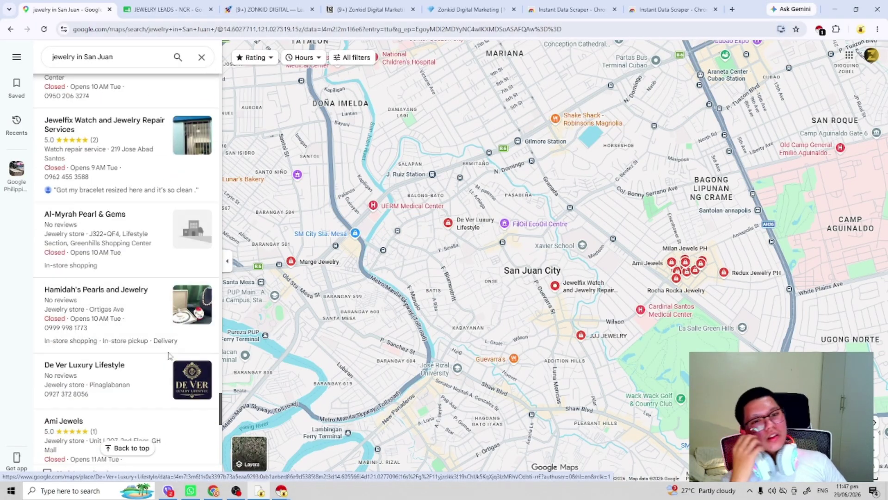
scroll(170, 356, down, 2)
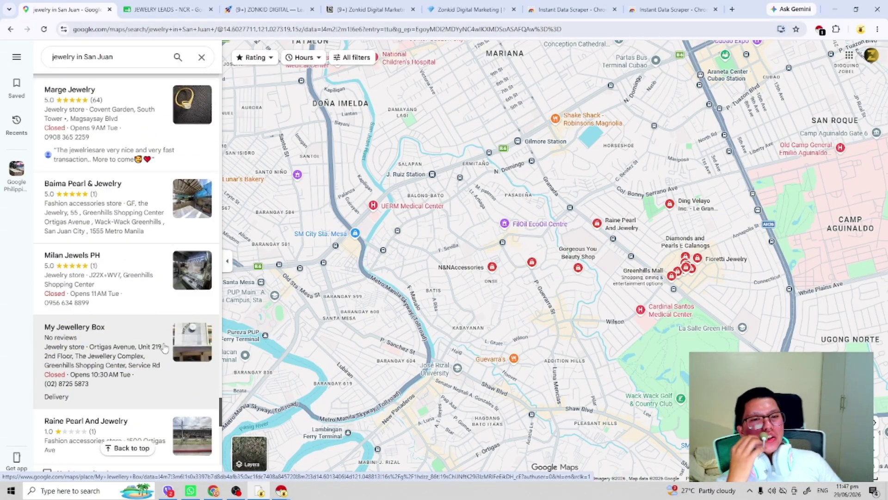
scroll(167, 359, down, 10)
scroll(171, 368, down, 20)
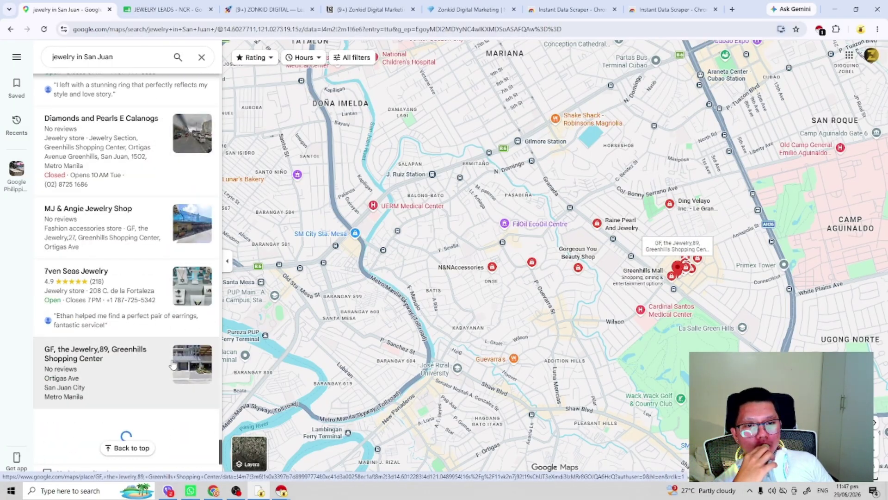
scroll(172, 365, down, 20)
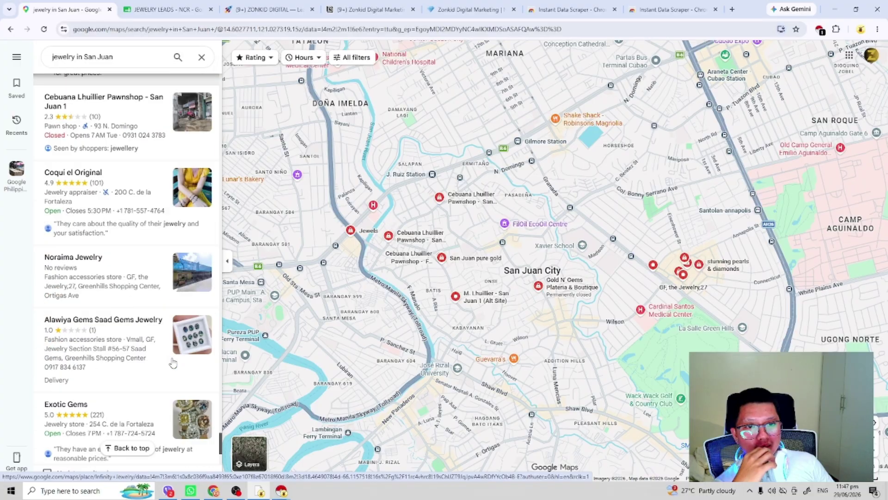
scroll(173, 362, down, 8)
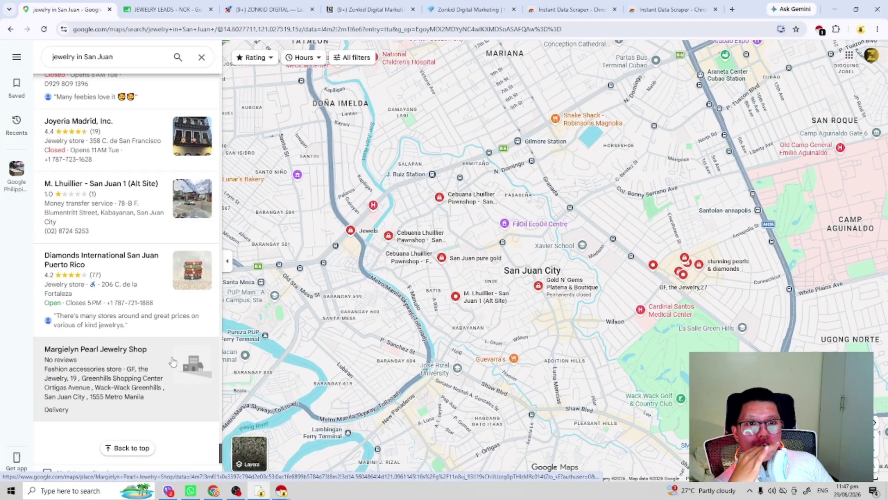
scroll(172, 362, down, 7)
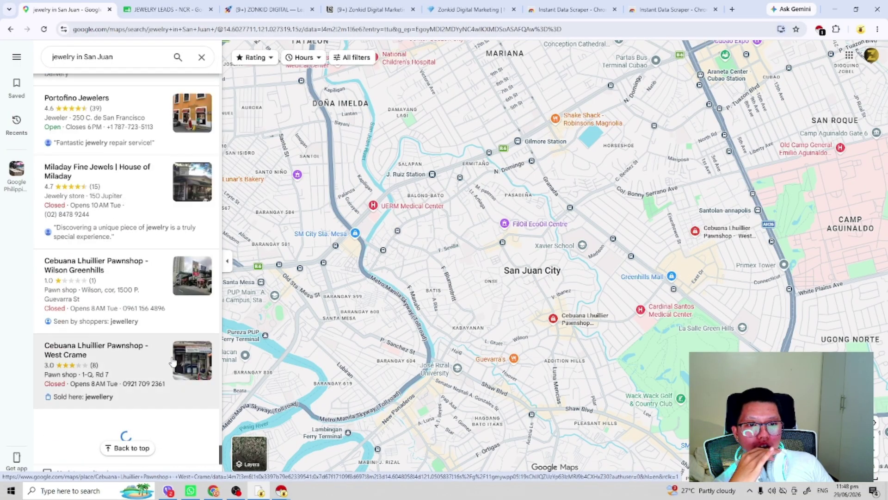
Scrape the San Juan results with Instant Data Scraper and paste all copied rows into the JEWELRY LEADS - NCR sheet at A1347.
click(820, 29)
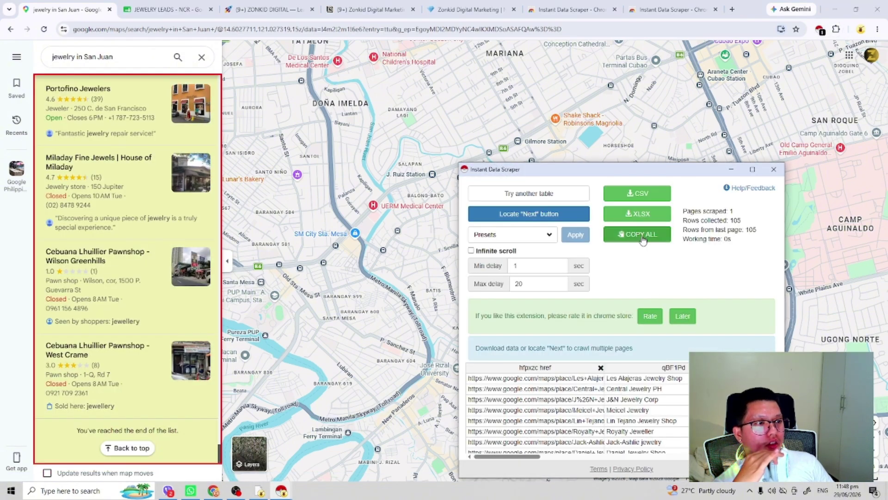
click(167, 10)
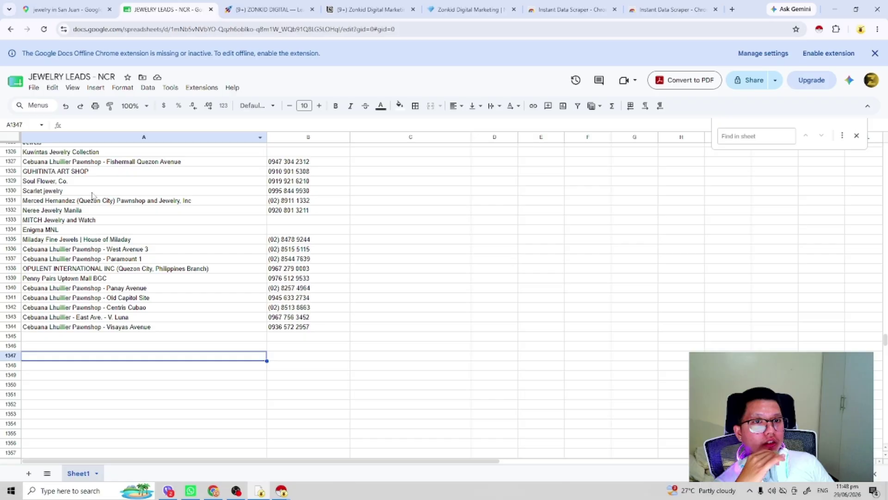
click(11, 355)
key(ctrl+v)
Clear the scraped header and Google Maps links from column A of the San Juan data, from A1347 down.
scroll(210, 312, down, 15)
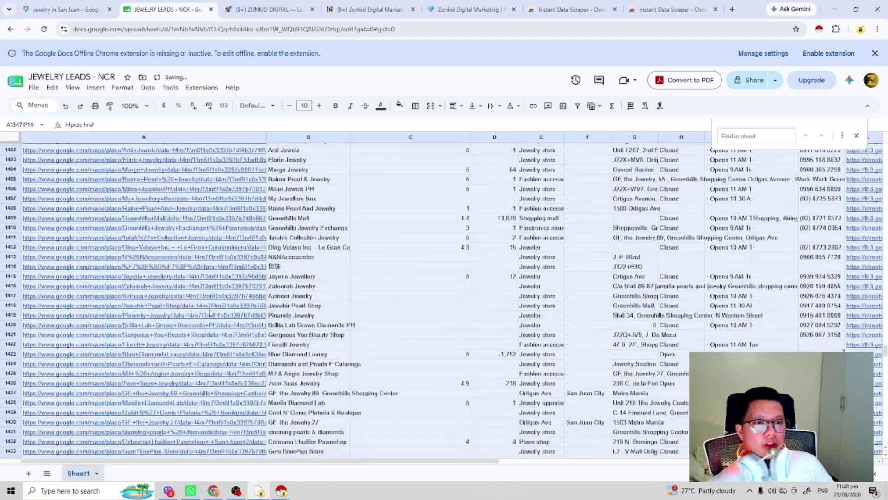
scroll(209, 313, down, 13)
drag(175, 307, 138, 217)
scroll(162, 239, up, 20)
key(Delete)
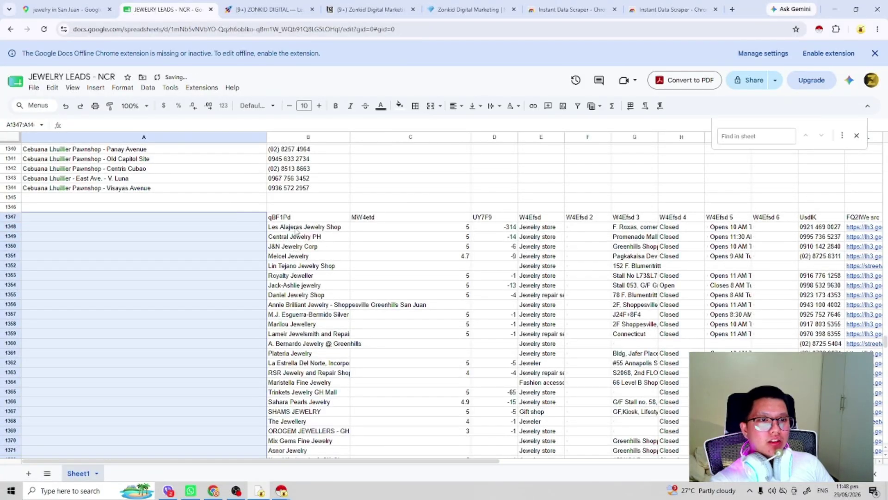
Move the San Juan store names from column B, B1348 to B1451, into column A starting at A1348.
drag(296, 226, 327, 348)
key(ctrl+c)
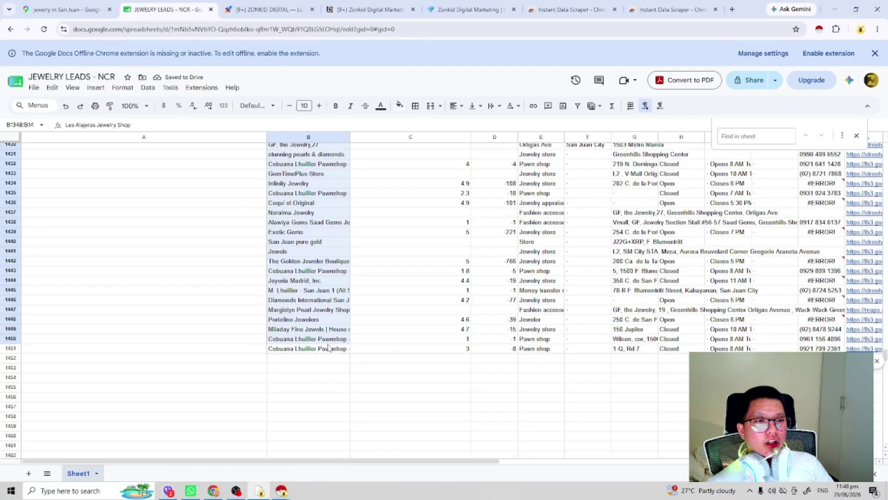
key(Delete)
scroll(213, 301, up, 20)
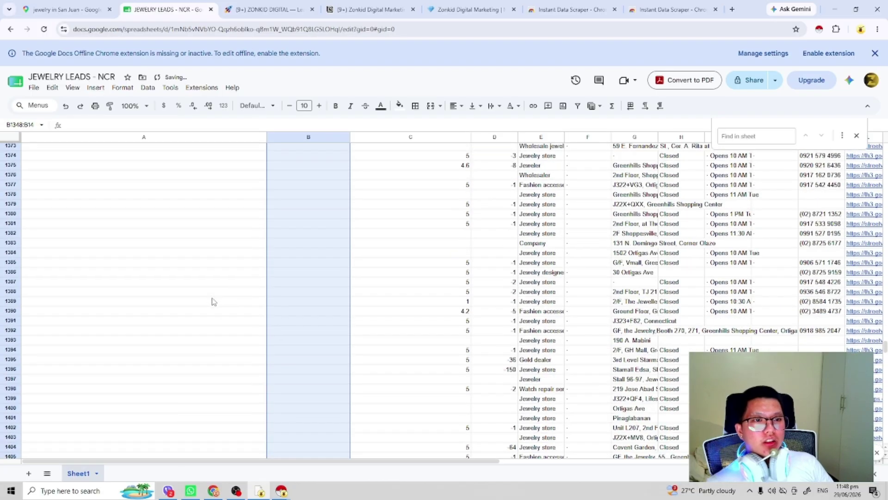
click(135, 228)
key(ctrl+v)
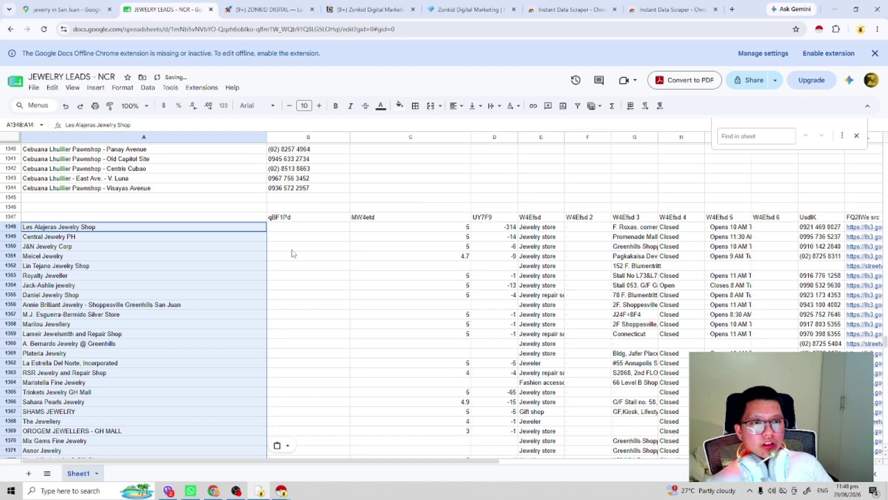
Copy the San Juan phone numbers from column K, from K1348 down, into column B starting at B1348.
drag(816, 228, 819, 455)
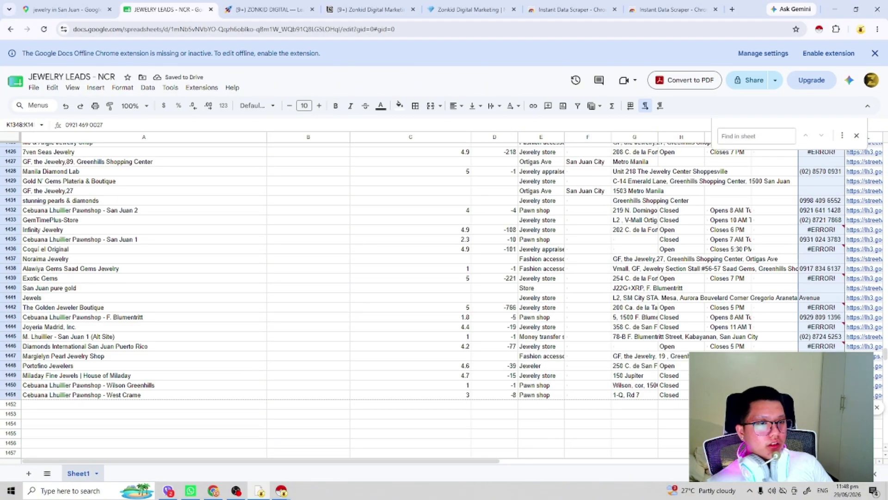
scroll(299, 298, up, 20)
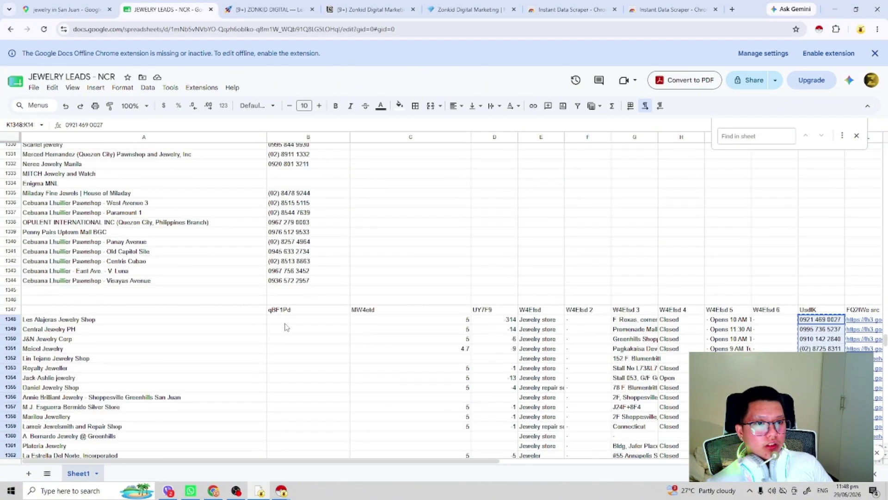
click(285, 324)
key(ctrl+v)
Delete rows 1345 to 1347 above the San Juan stores and select the leftover scraped data from C1345 through column Z.
click(11, 309)
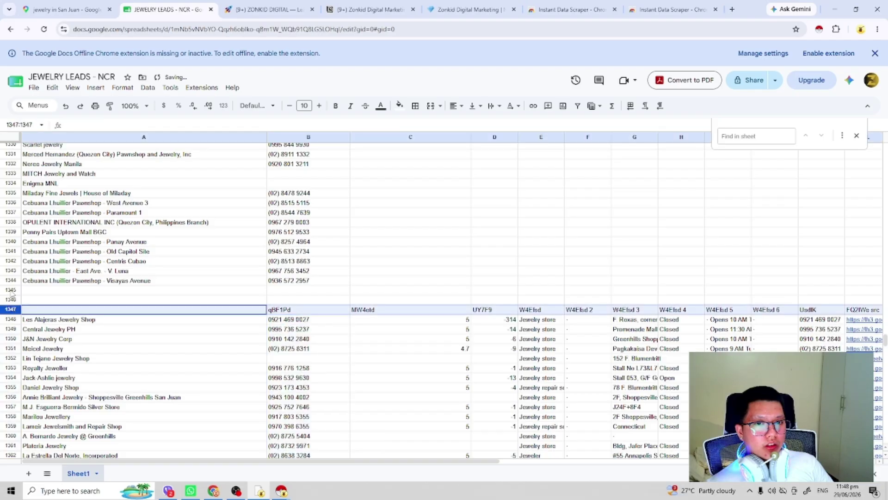
shift+click(10, 290)
right_click(30, 293)
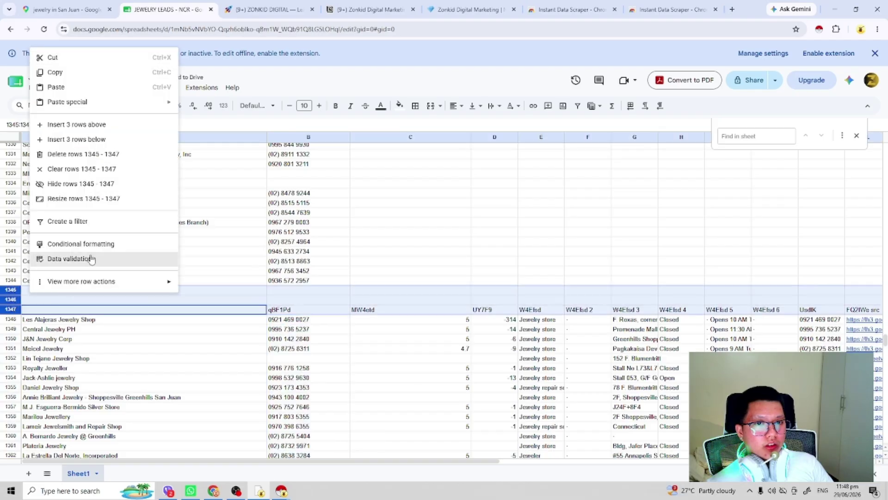
click(74, 154)
drag(396, 290, 884, 454)
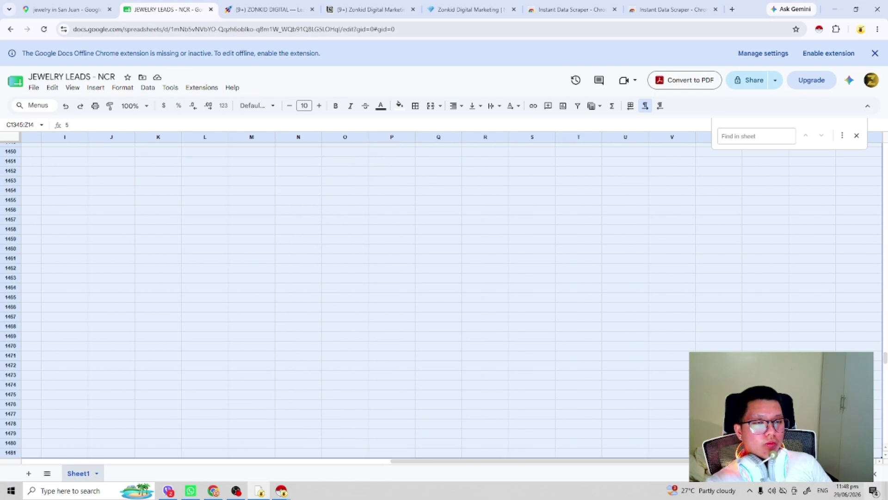
Switch to Notion and mark San Juan as DONE in the NCR / Metro Manila city list.
click(417, 7)
click(467, 9)
click(582, 336)
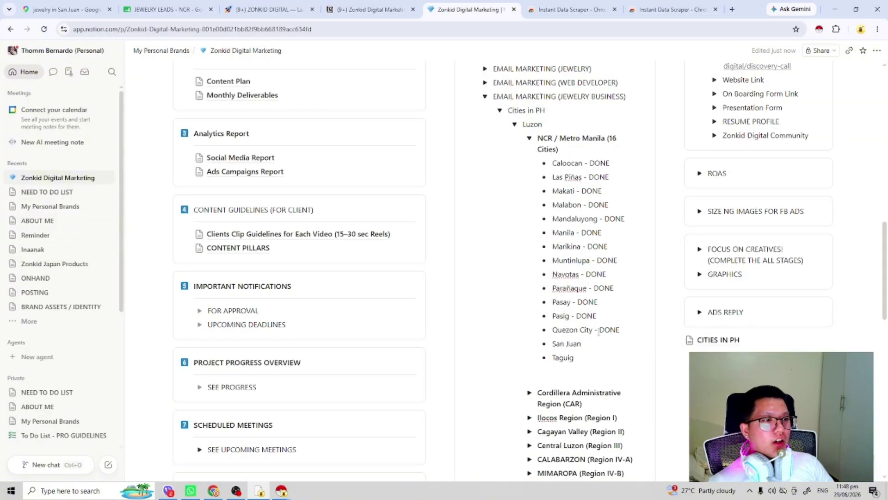
click(603, 343)
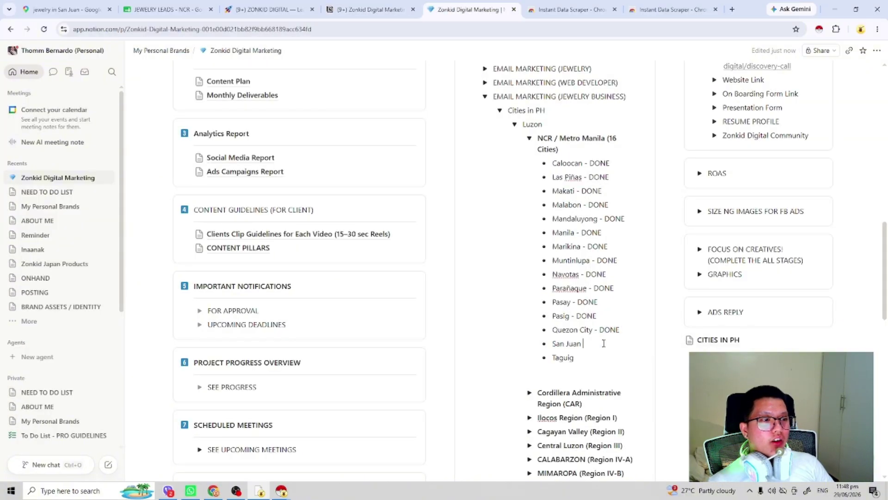
right_click(563, 359)
Switch to Google Maps and replace the San Juan search with "jewelry in Taguig".
click(70, 10)
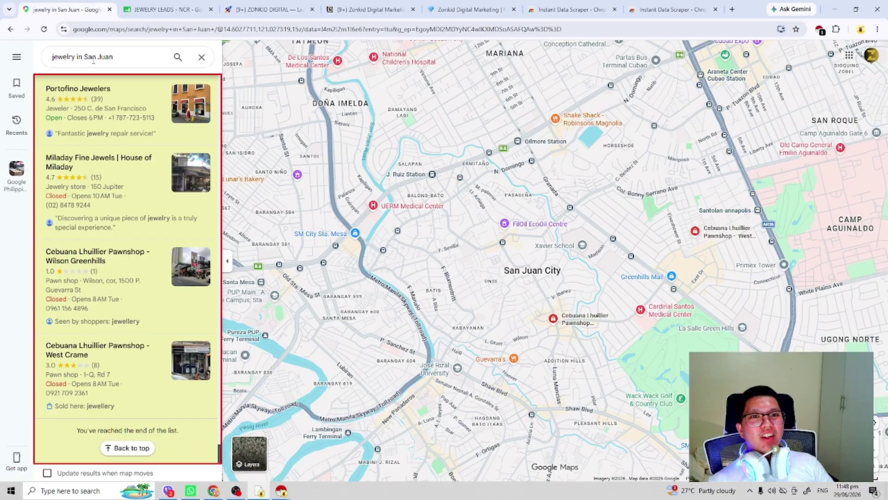
drag(85, 57, 136, 65)
key(ctrl+v)
key(Return)
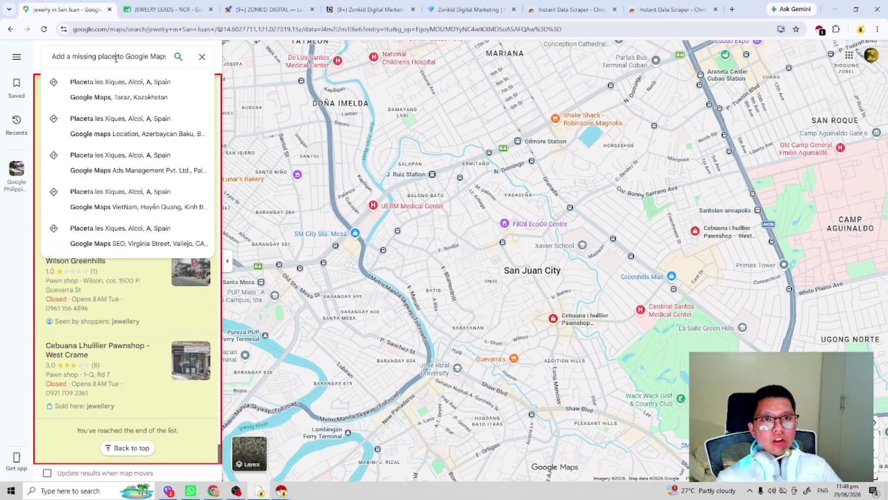
text(jewelry in Taguig)
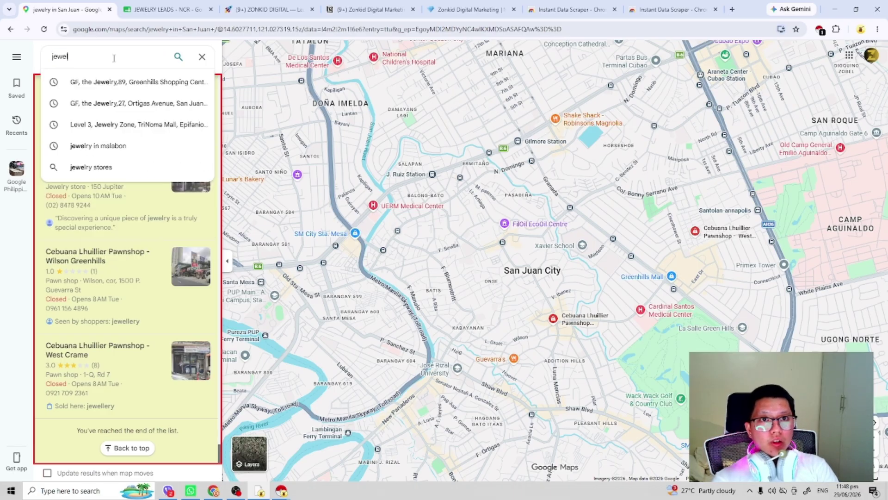
key(Return)
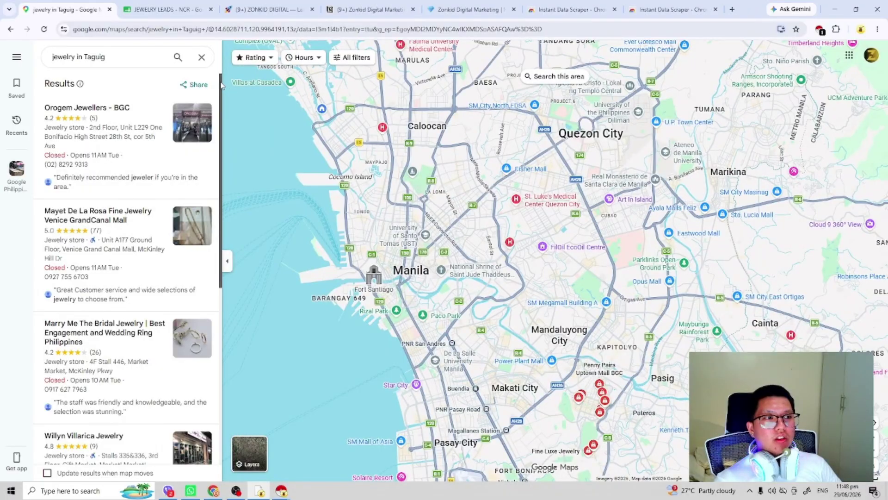
Load the Taguig results to the end of the list and copy all rows with Instant Data Scraper.
scroll(121, 222, down, 15)
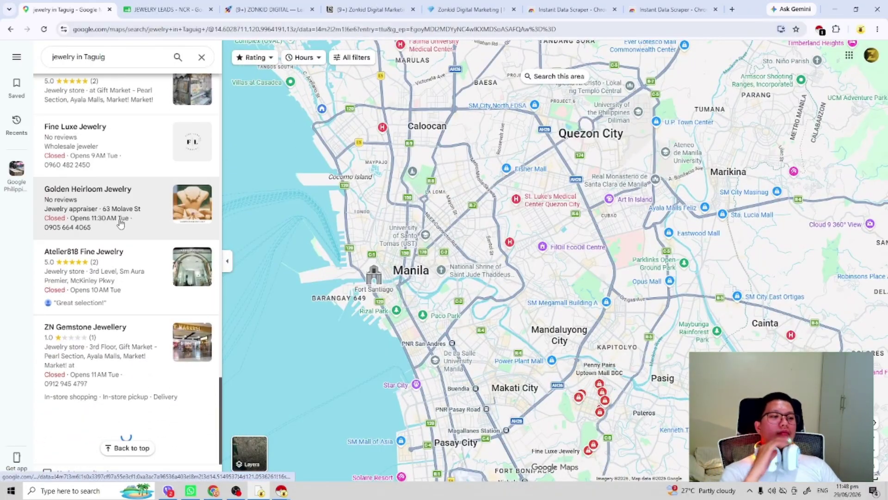
scroll(120, 221, down, 20)
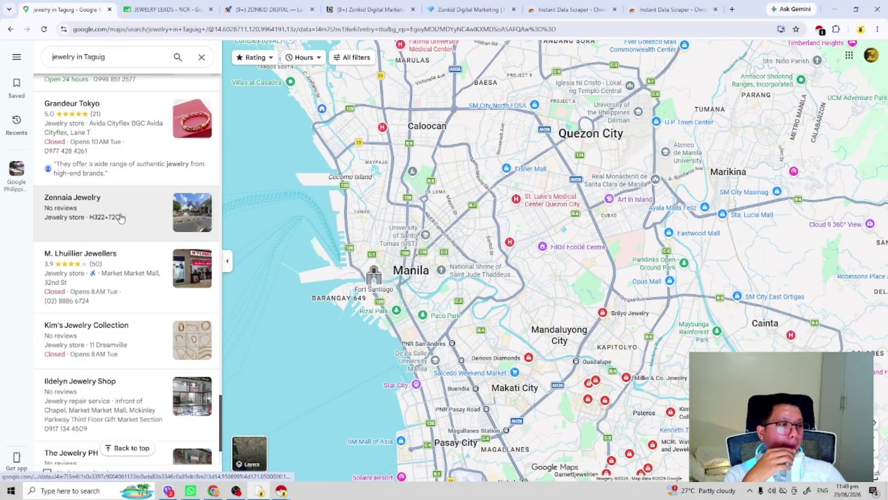
scroll(120, 222, down, 3)
scroll(159, 279, down, 20)
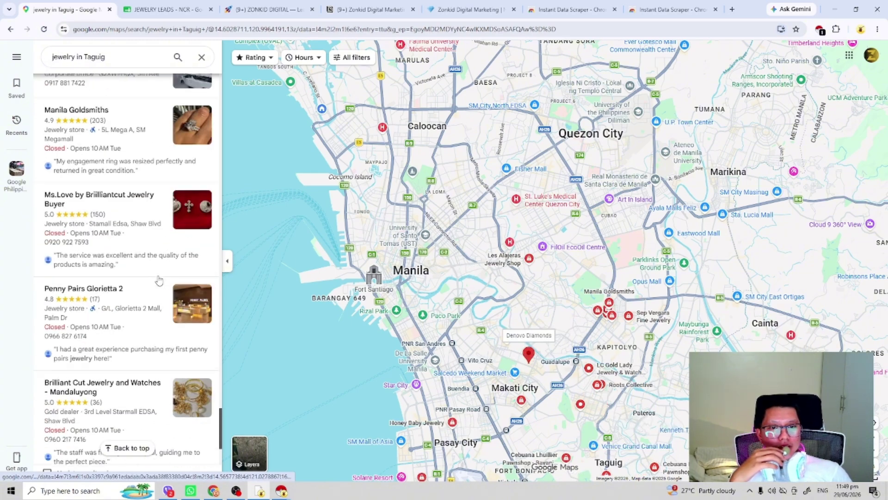
scroll(159, 279, down, 5)
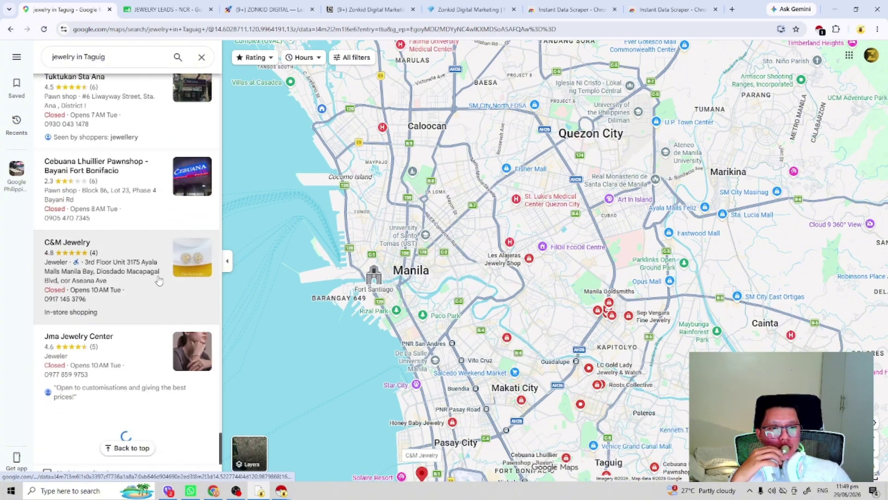
scroll(143, 311, down, 10)
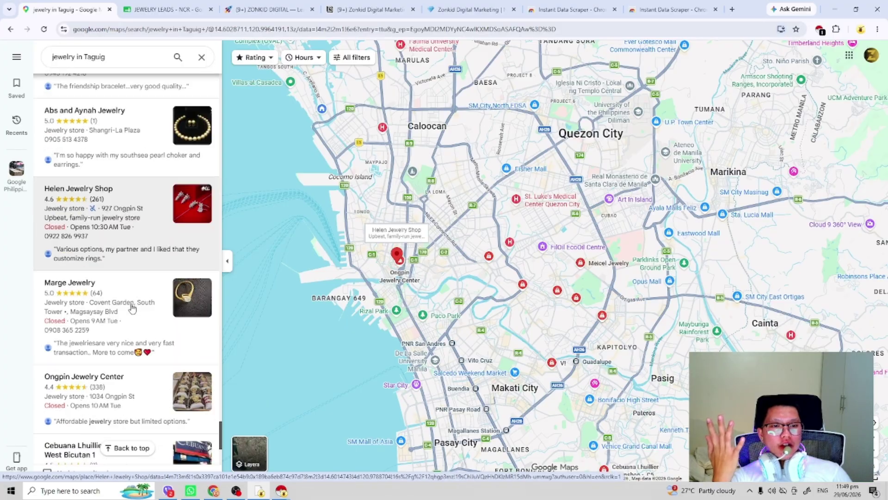
scroll(143, 311, down, 5)
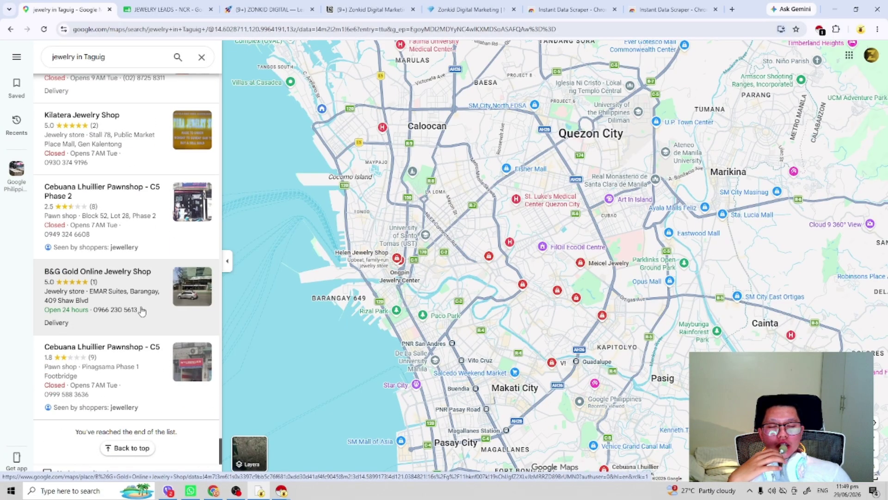
click(820, 30)
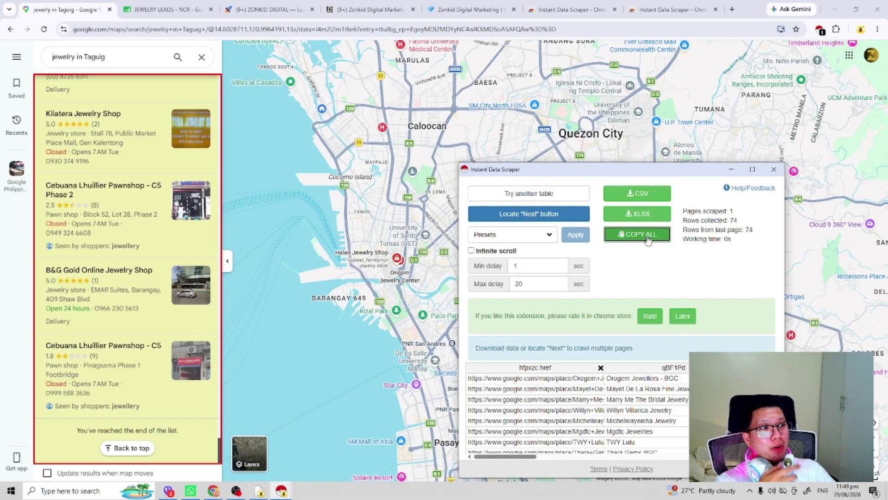
Switch to the JEWELRY LEADS - NCR spreadsheet and paste the scraped Taguig data at A1451, below the San Juan stores.
click(166, 9)
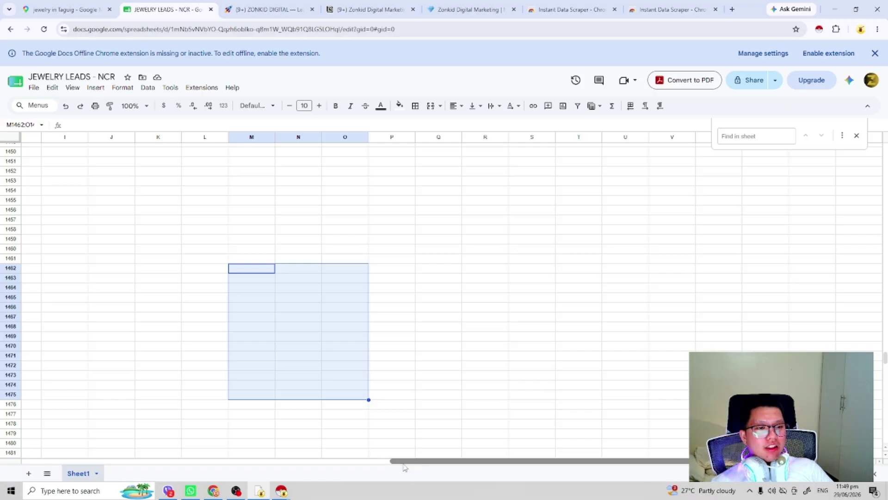
drag(403, 463, 35, 463)
click(179, 345)
scroll(180, 344, up, 6)
scroll(169, 338, down, 3)
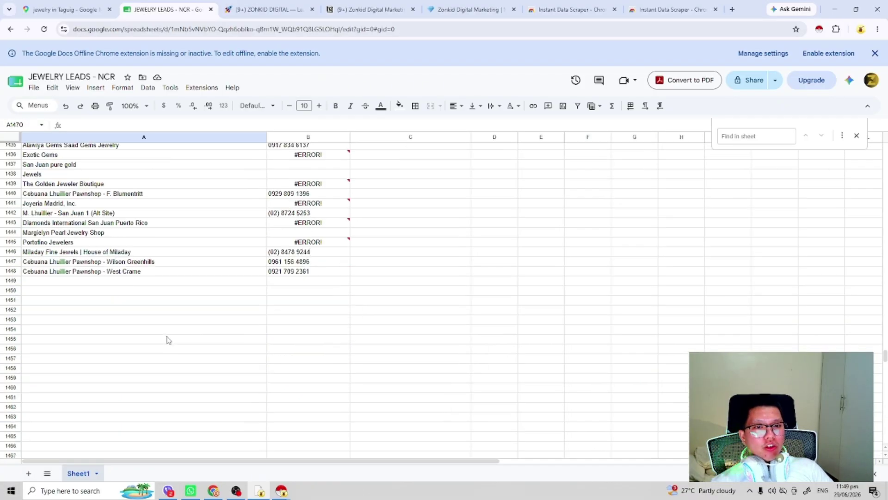
click(9, 301)
key(ctrl+v)
Clear the Google Maps links of the pasted Taguig data from column A, up to A1451.
scroll(185, 324, down, 20)
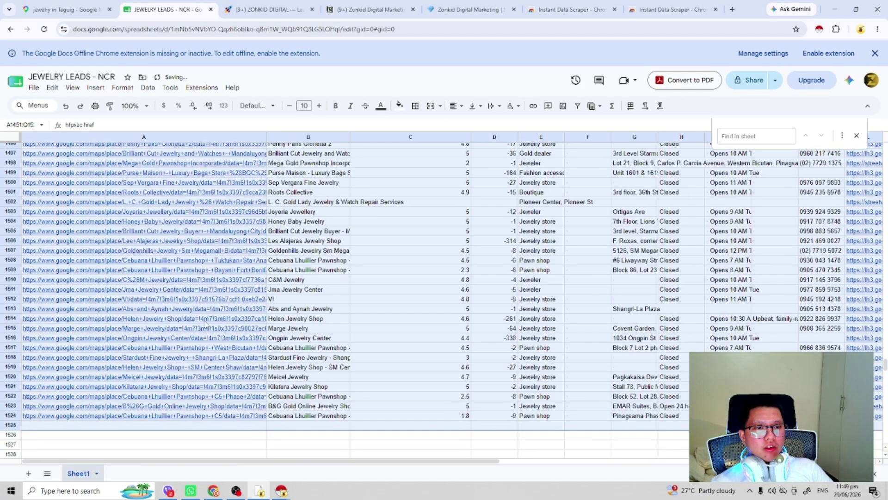
scroll(188, 324, up, 6)
click(182, 347)
drag(188, 324, 182, 245)
scroll(187, 287, up, 12)
key(Delete)
Copy the Taguig store names from column B, B1452 down, into column A starting at A1452.
drag(309, 264, 317, 374)
scroll(318, 370, down, 13)
key(ctrl+c)
scroll(278, 347, up, 15)
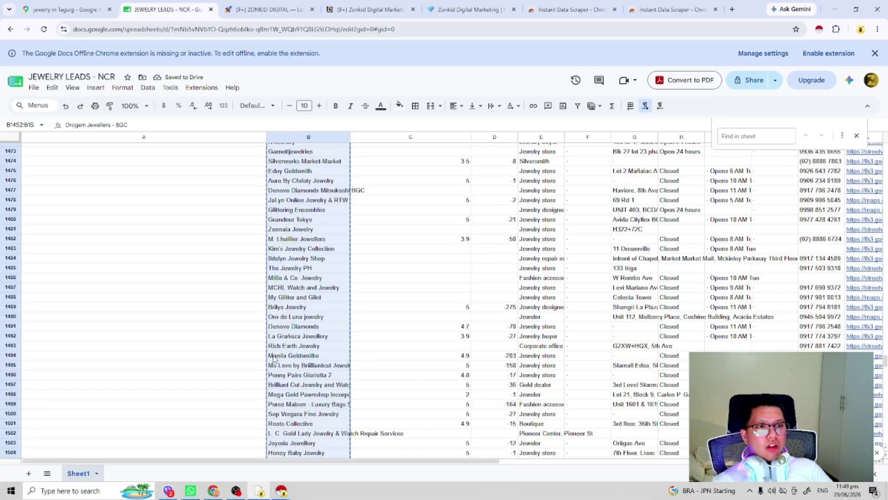
click(192, 313)
key(ctrl+v)
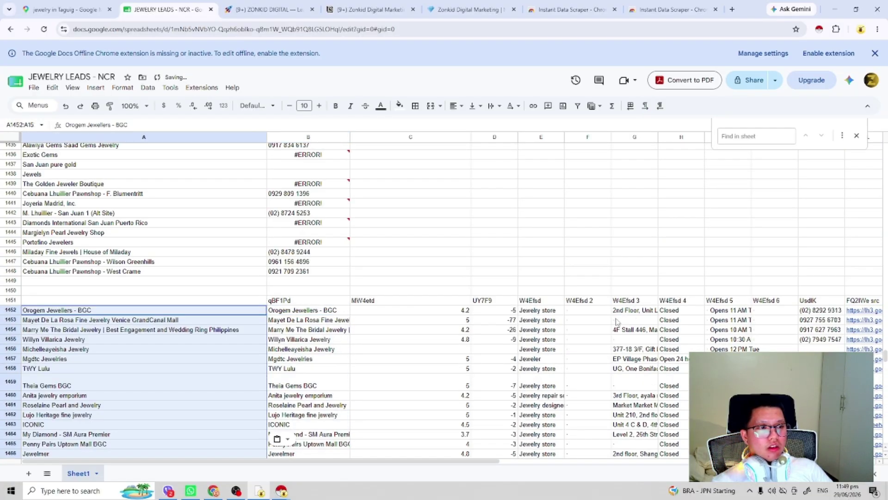
Copy the Taguig phone numbers from column K, K1452 down, into column B starting at B1452.
drag(805, 311, 823, 285)
scroll(821, 330, up, 2)
key(ctrl+c)
scroll(308, 276, up, 15)
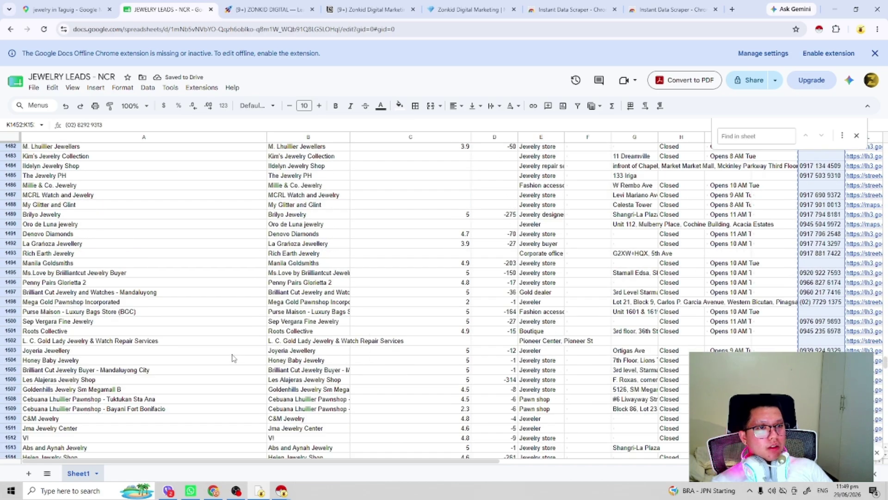
click(290, 265)
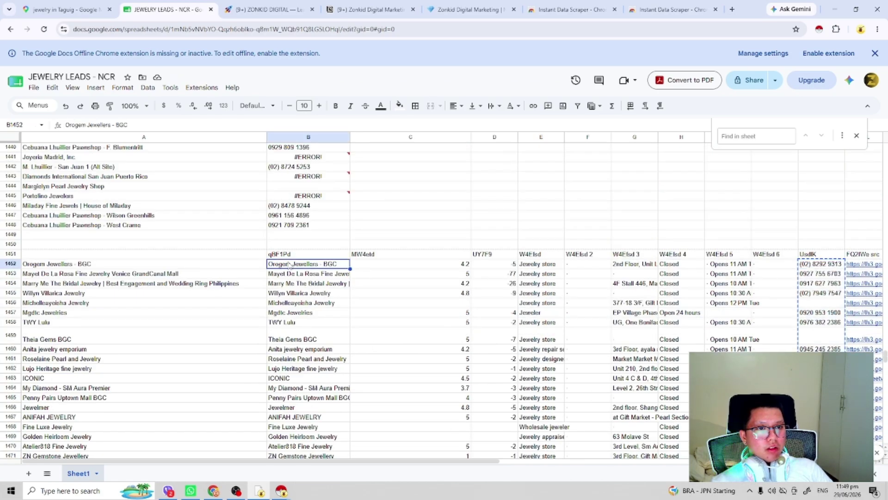
key(ctrl+shift+Down)
key(ctrl+v)
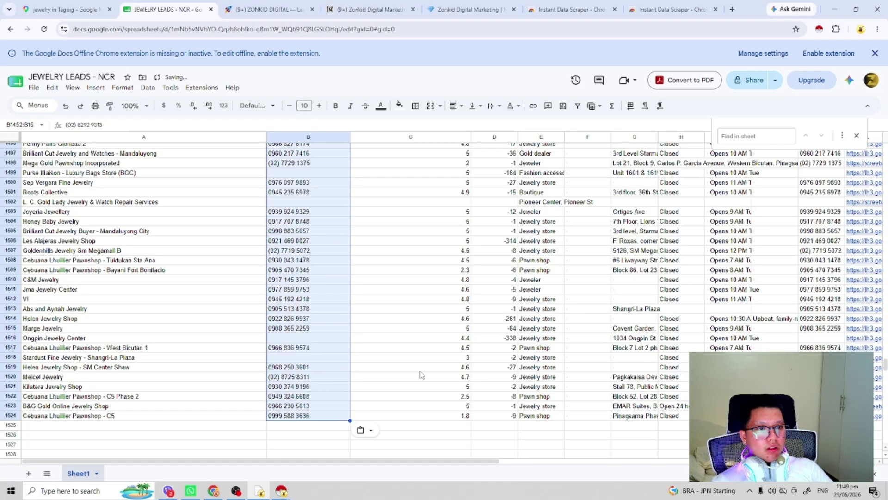
Delete rows 1449 to 1451 between the San Juan and Taguig stores.
scroll(398, 352, up, 20)
click(183, 301)
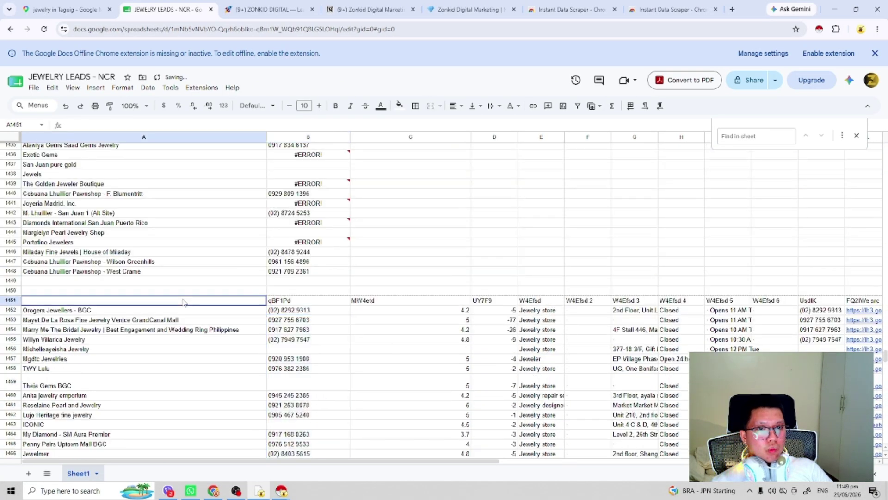
shift+click(15, 281)
right_click(16, 281)
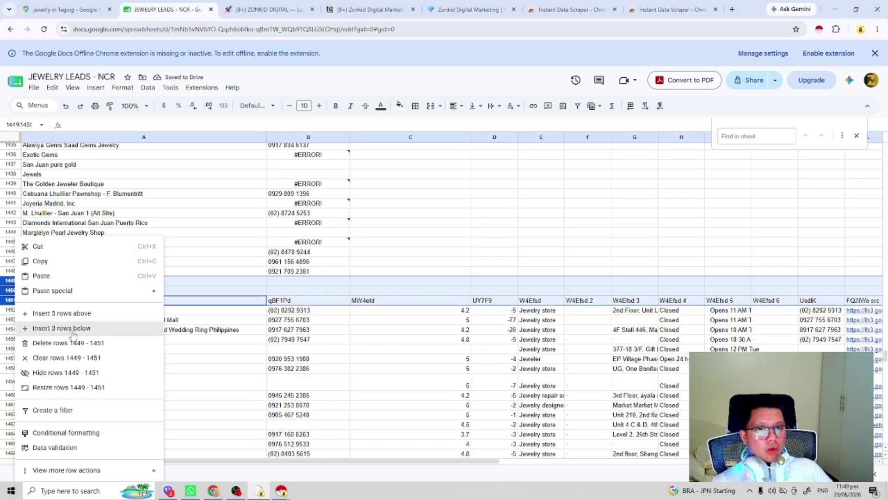
click(92, 342)
Clear the leftover scraped Taguig data from C1449 through column Z.
drag(364, 280, 861, 494)
drag(494, 461, 124, 461)
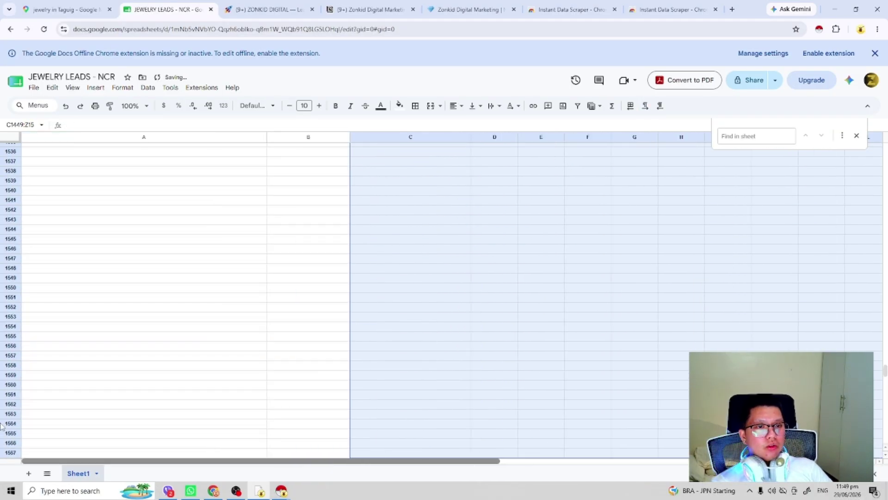
scroll(242, 333, up, 5)
click(245, 344)
scroll(258, 363, up, 2)
click(236, 490)
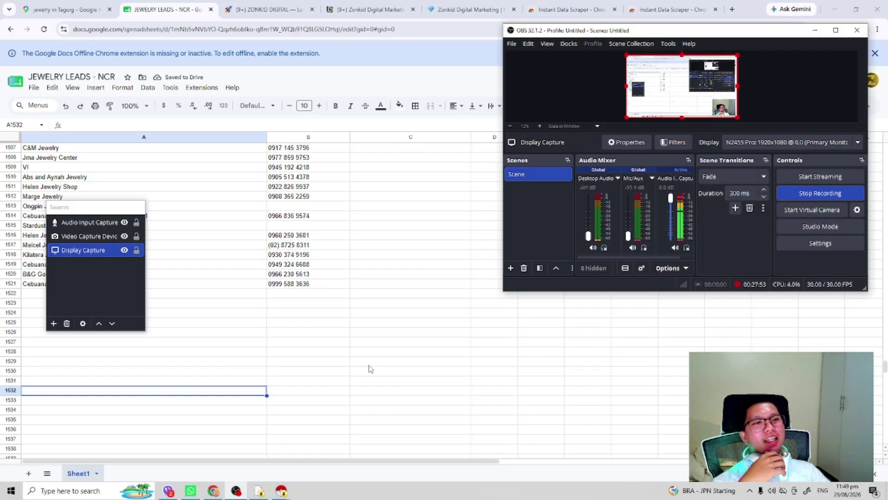
key(alt+Tab)
drag(356, 352, 348, 352)
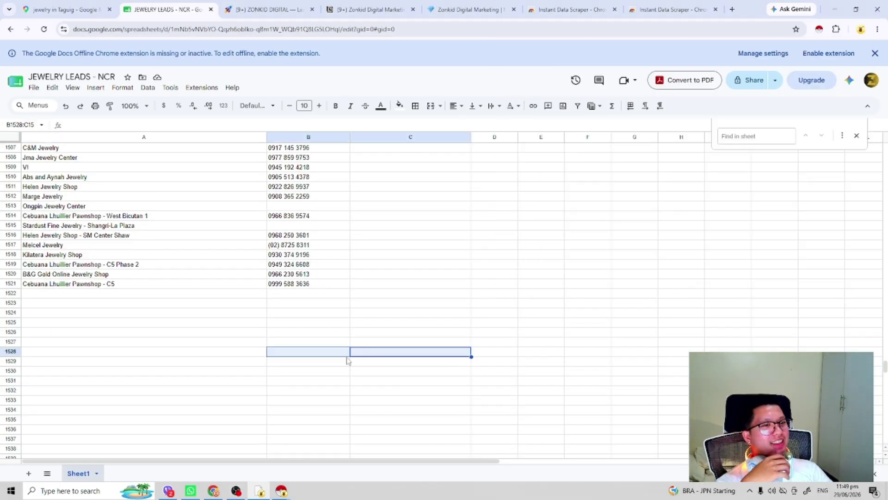
click(332, 305)
Select the store names and phone numbers in columns A and B from row 1521 upward.
click(84, 5)
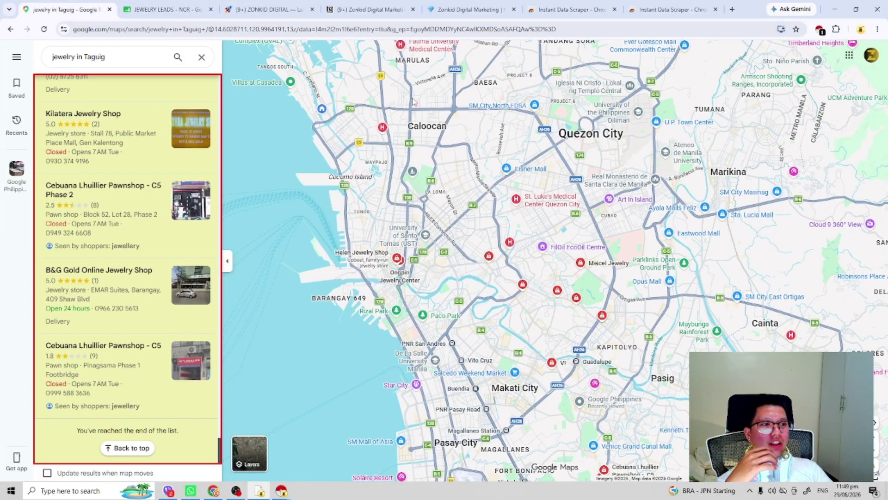
key(ctrl+Tab)
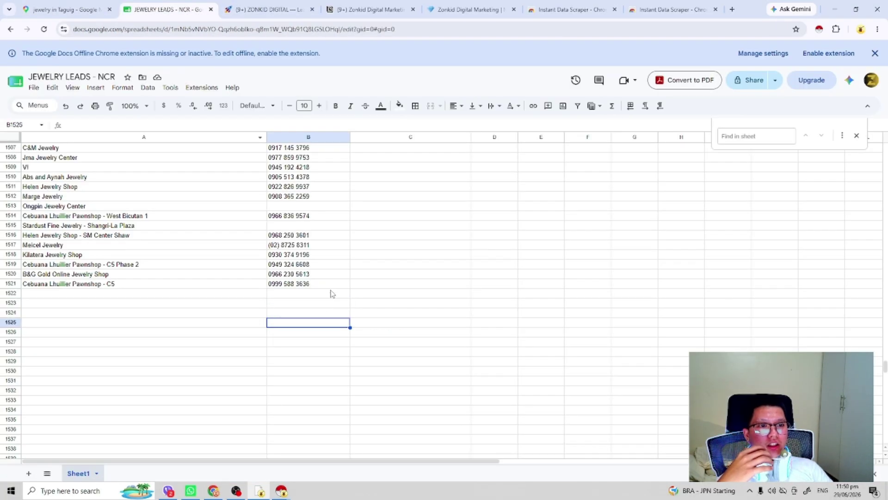
scroll(224, 246, up, 20)
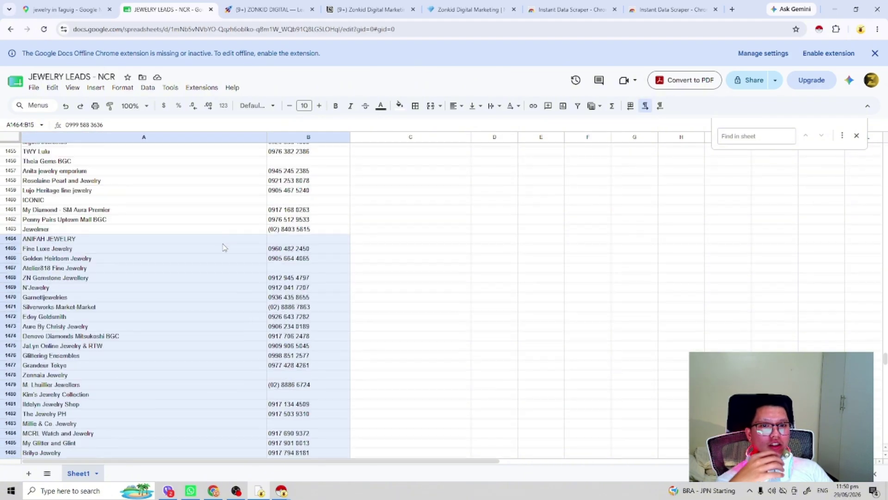